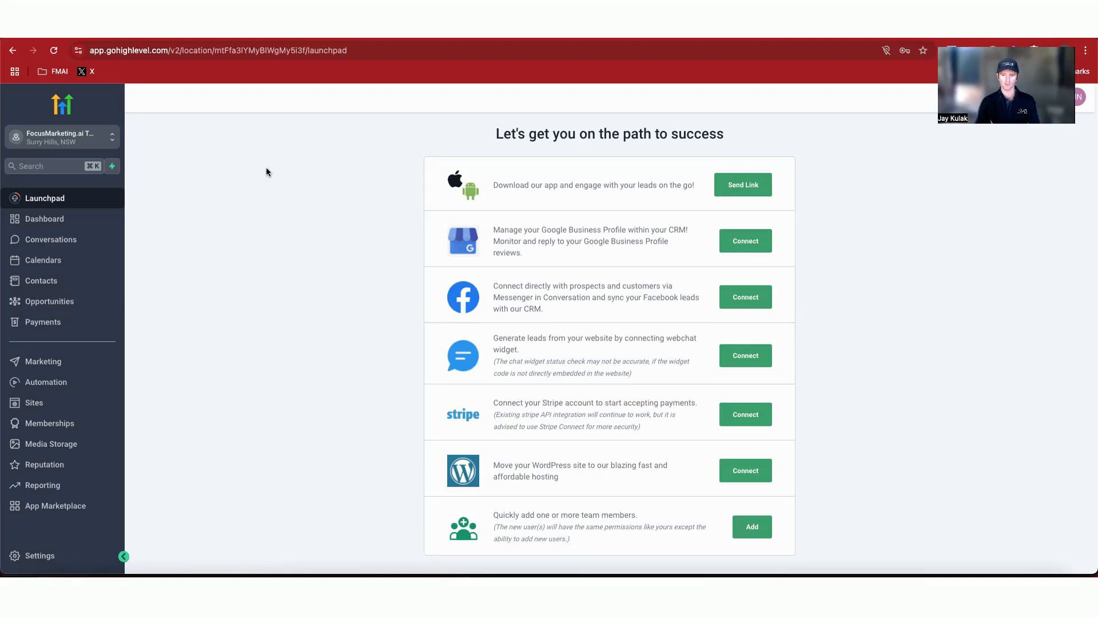
Step: Open the Survey Questions note and review the mortgage example question list
left_click(843, 575)
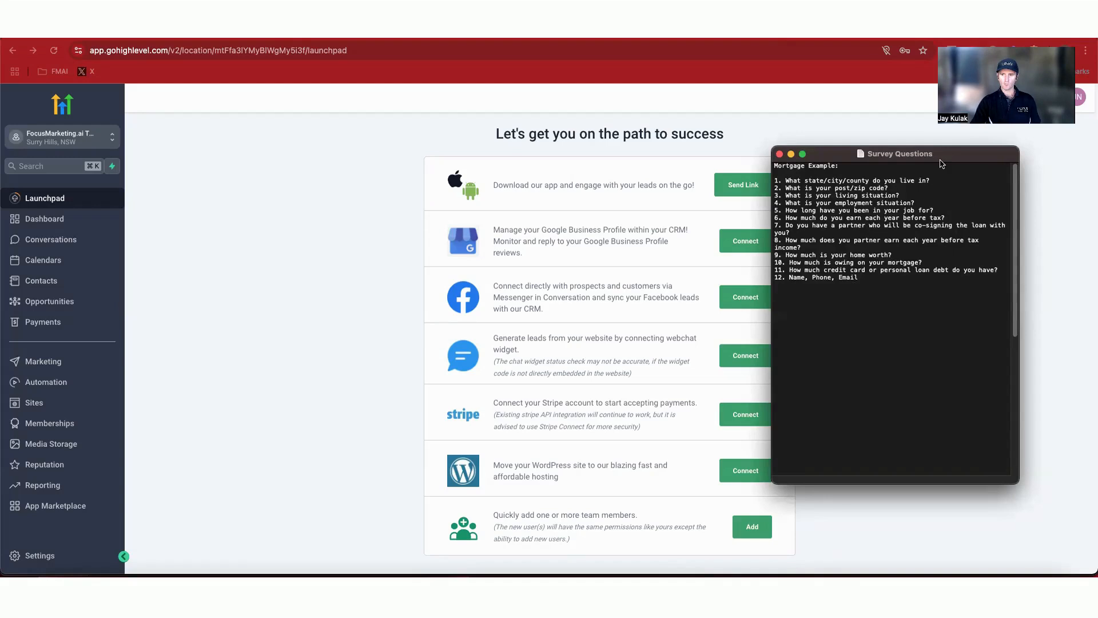
left_click_drag(940, 160, 615, 146)
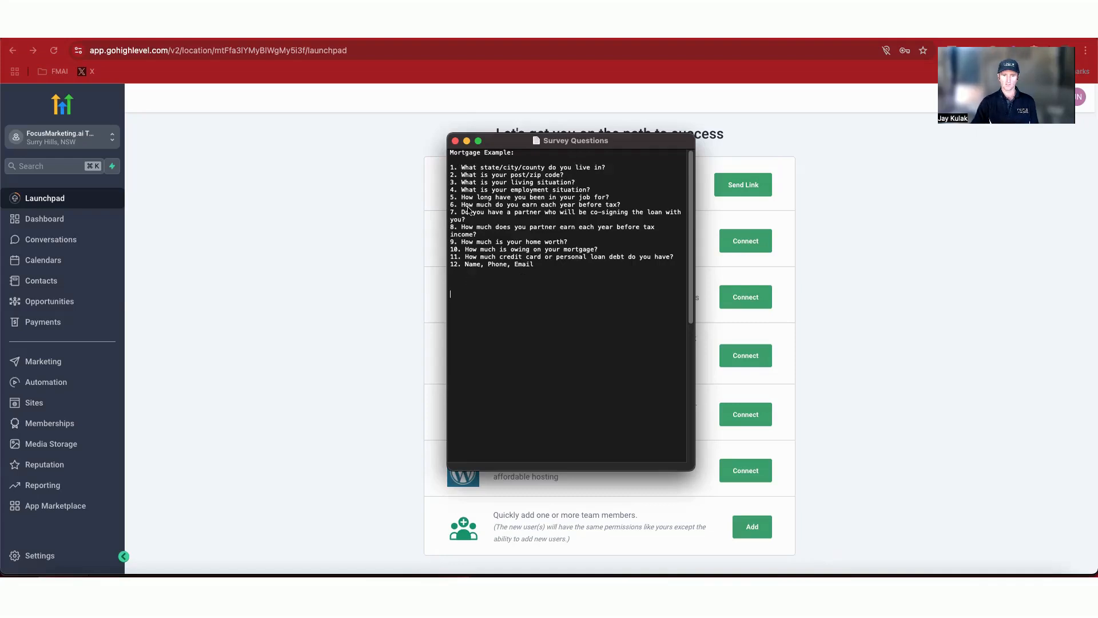
left_click(457, 167)
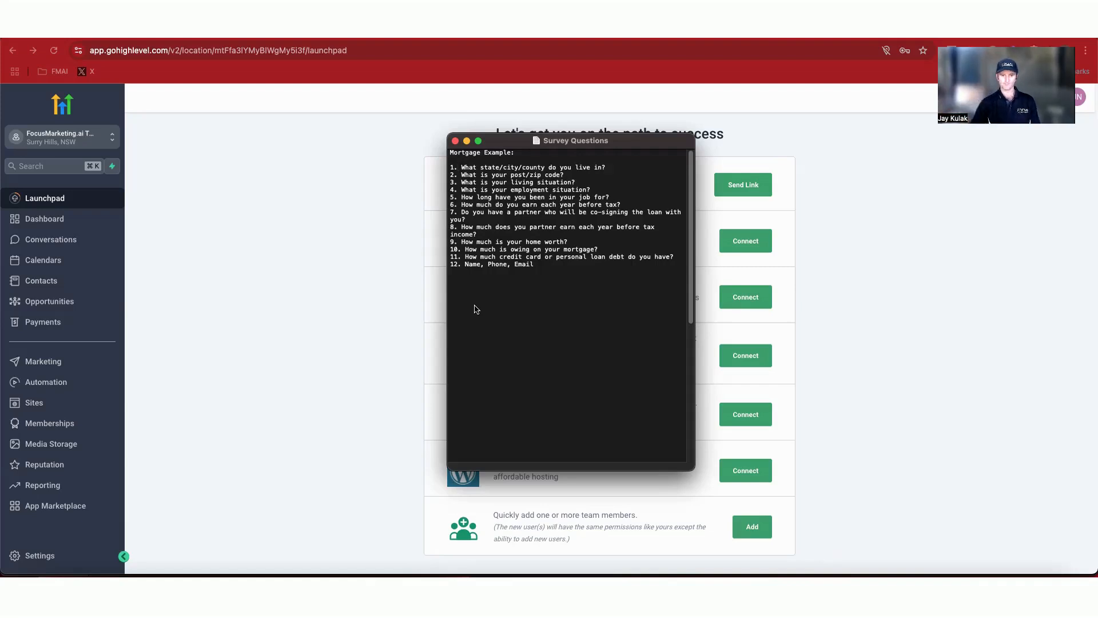
left_click(389, 315)
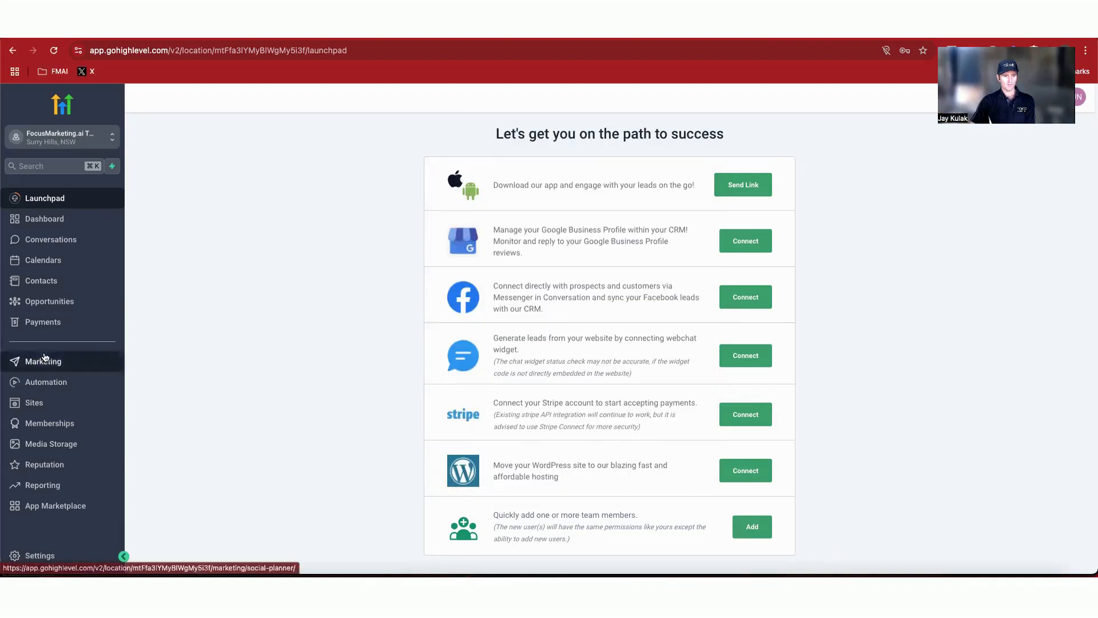
Step: Create a new survey in the Sites survey builder and name it Mortgage Example Survey
left_click(46, 407)
mouse_move(633, 131)
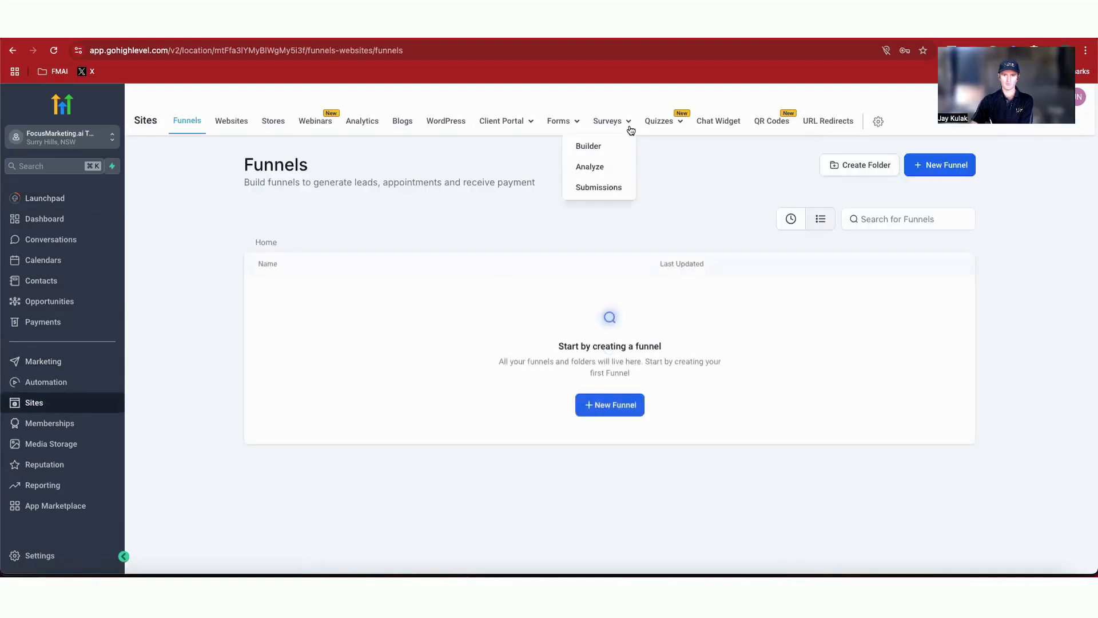
left_click(589, 147)
left_click(616, 383)
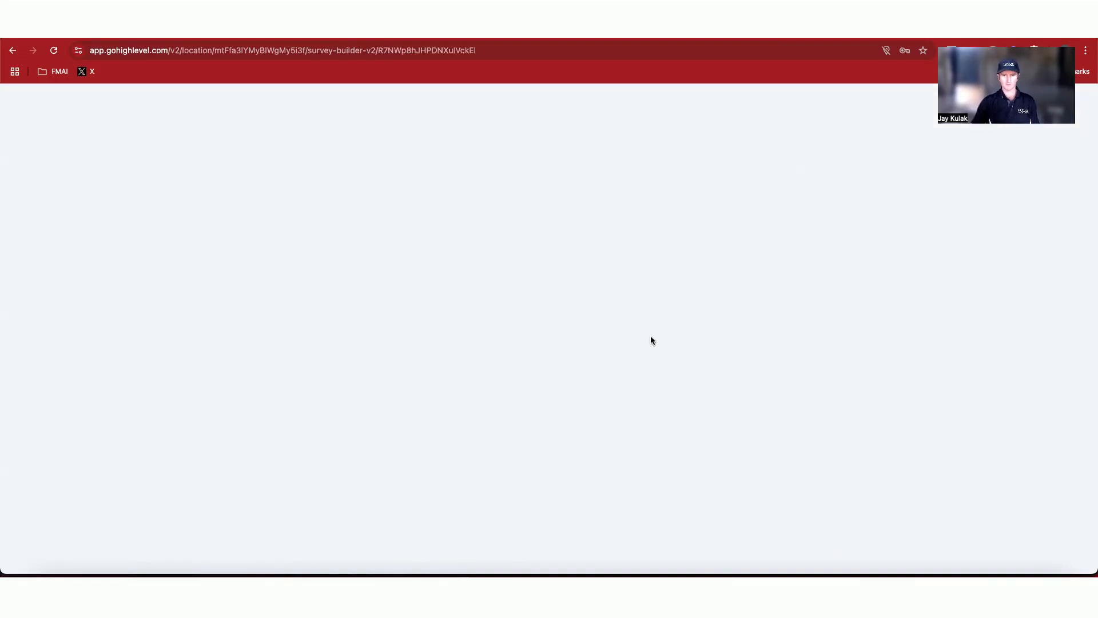
triple_click(558, 99)
type("Mortgage Example Survey")
left_click(735, 217)
Step: Copy the first question, about state/city/county, from the Survey Questions note
left_click(843, 572)
left_click(451, 166)
left_click_drag(450, 166, 617, 165)
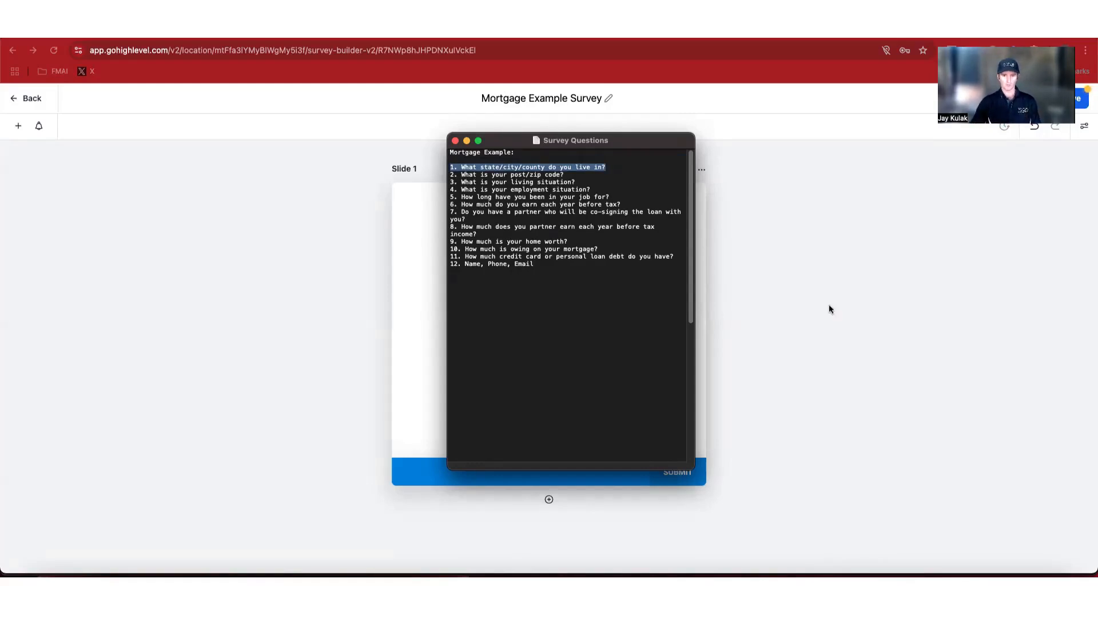
left_click_drag(607, 167, 461, 167)
key("ctrl+c")
left_click(724, 225)
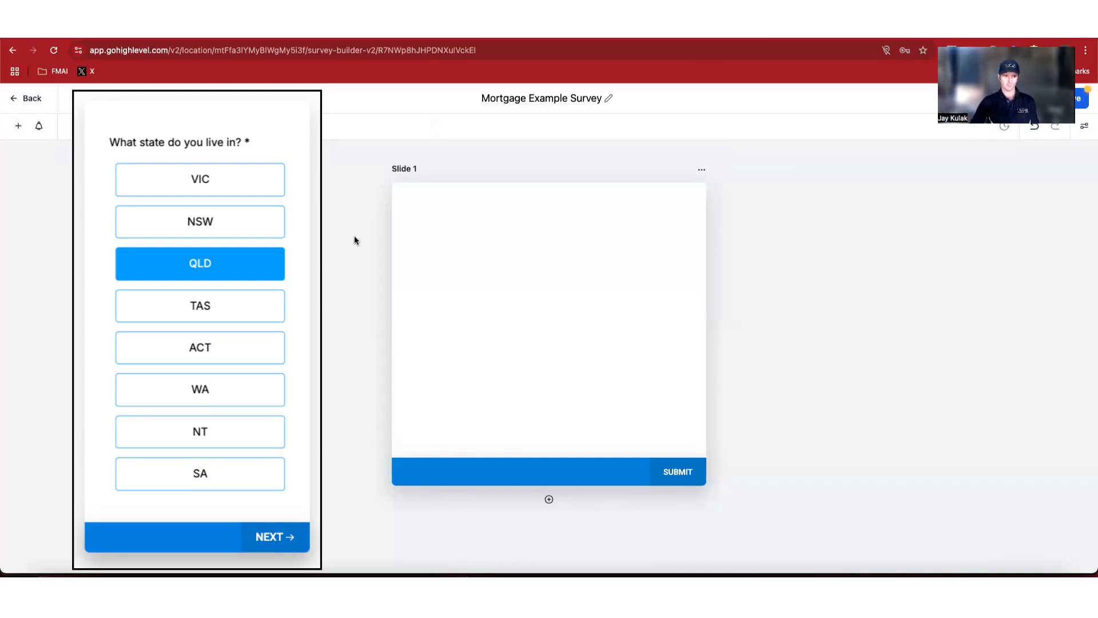
Step: Start a new Radio Select custom field from the survey element panel's custom fields
left_click(19, 128)
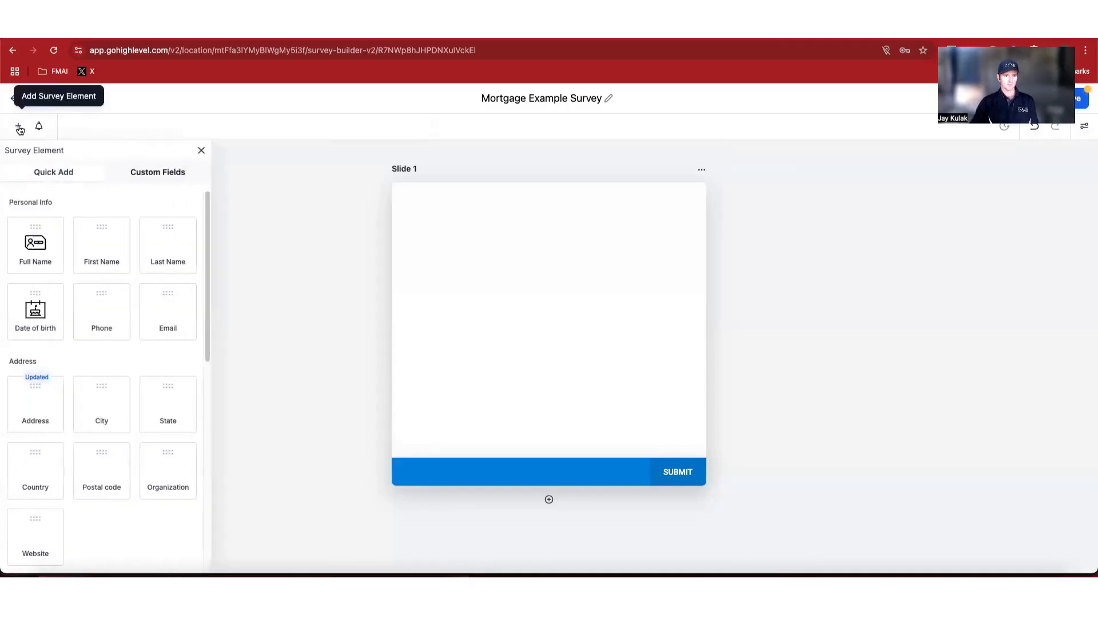
left_click(156, 175)
left_click(169, 204)
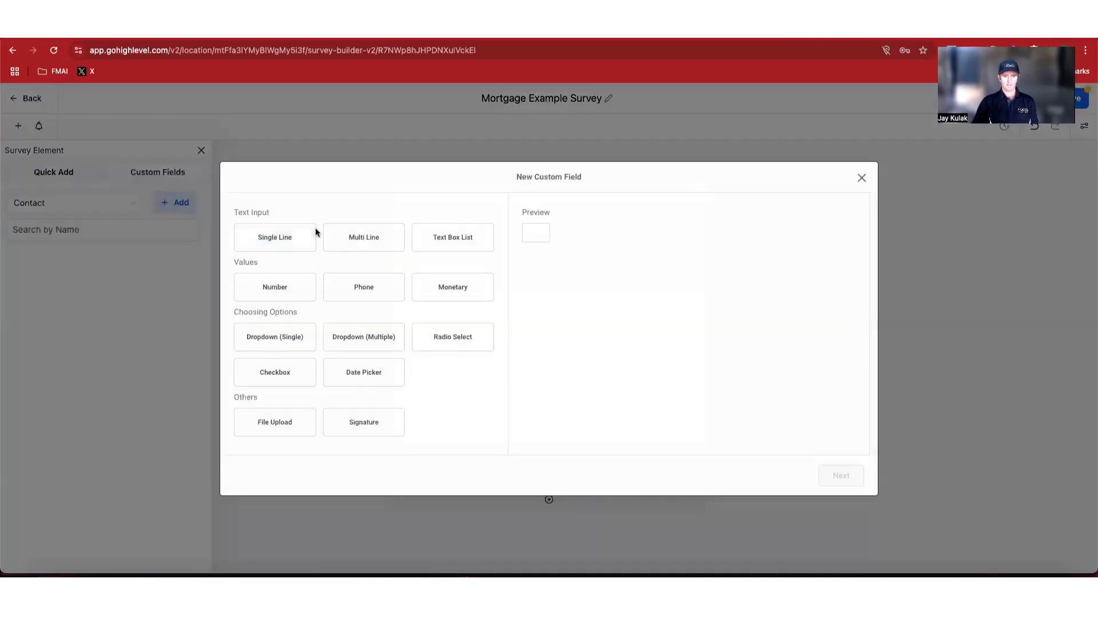
left_click(455, 342)
left_click(842, 476)
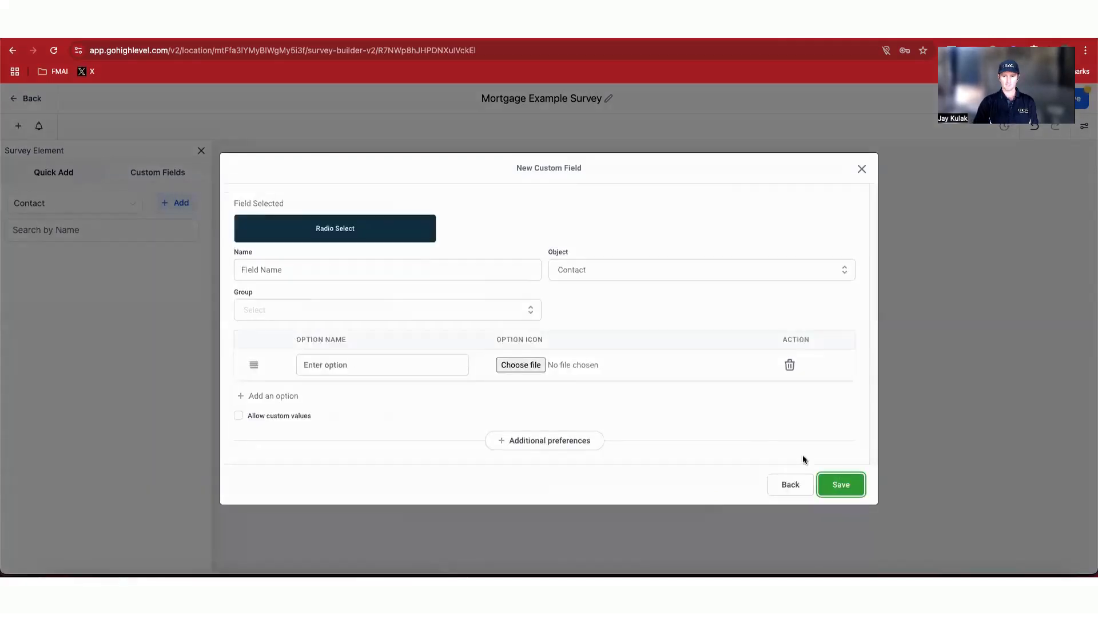
Step: Name the field 'What state do you live in?' and assign it to the Additional Info group
left_click(362, 272)
key("ctrl+v")
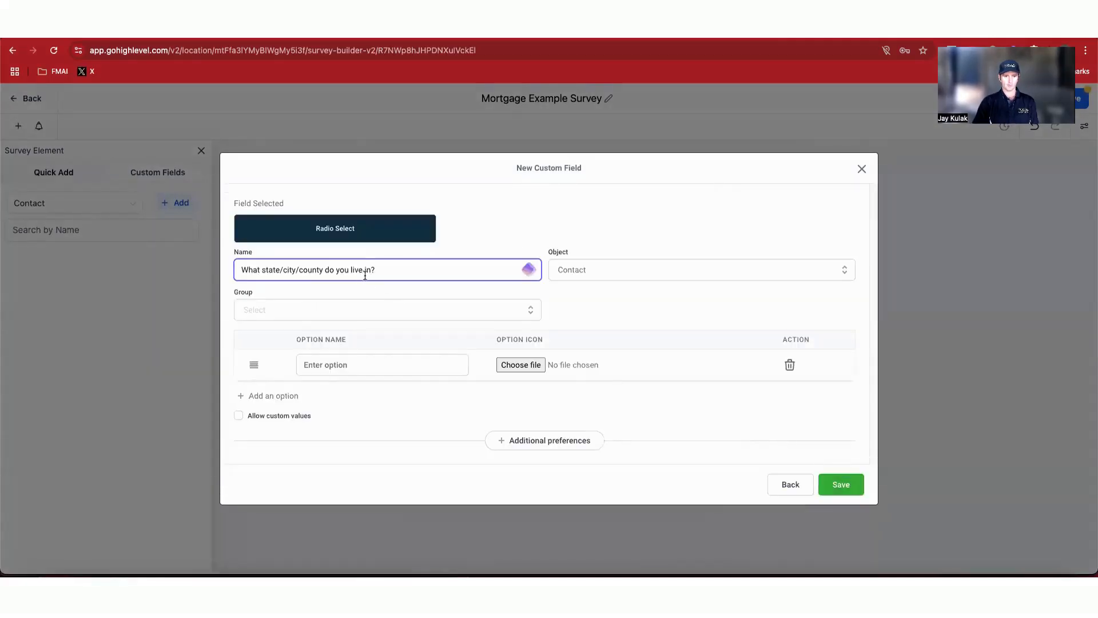
left_click(521, 311)
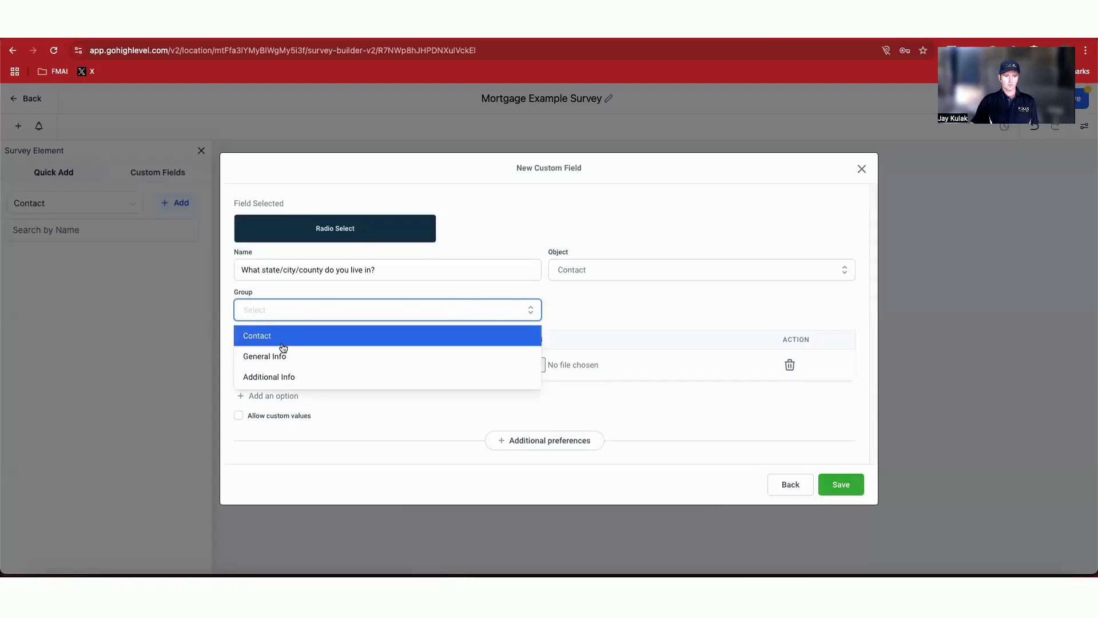
left_click(286, 380)
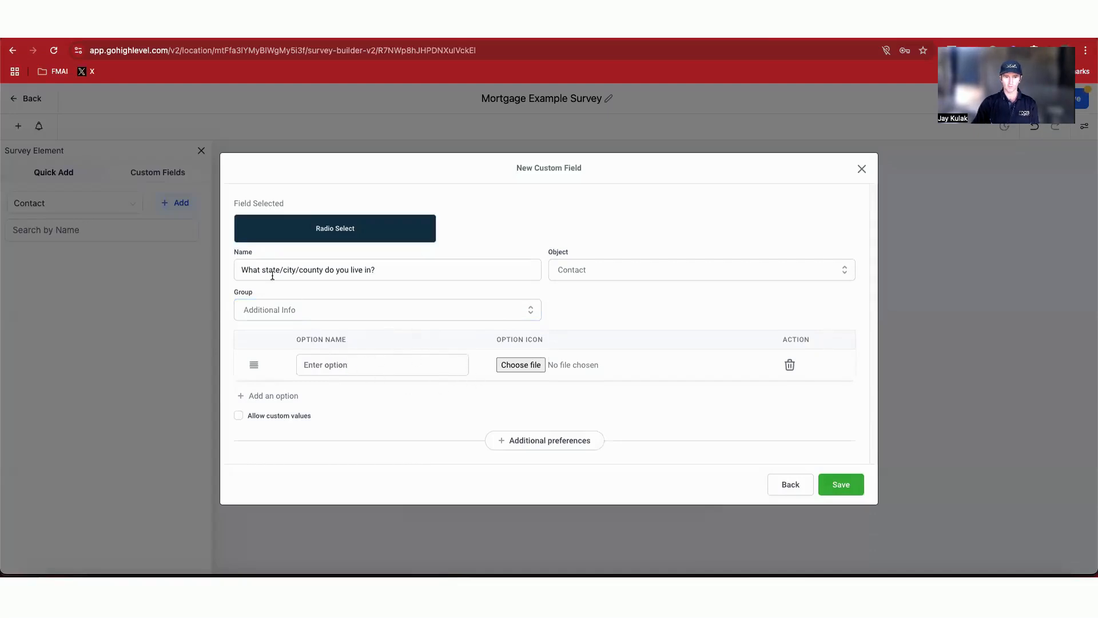
left_click_drag(279, 270, 324, 269)
key("BackSpace")
Step: Add the options VIC, NSW, QLD, TAS, ACT, WA, NT and SA, then save the field
left_click(341, 365)
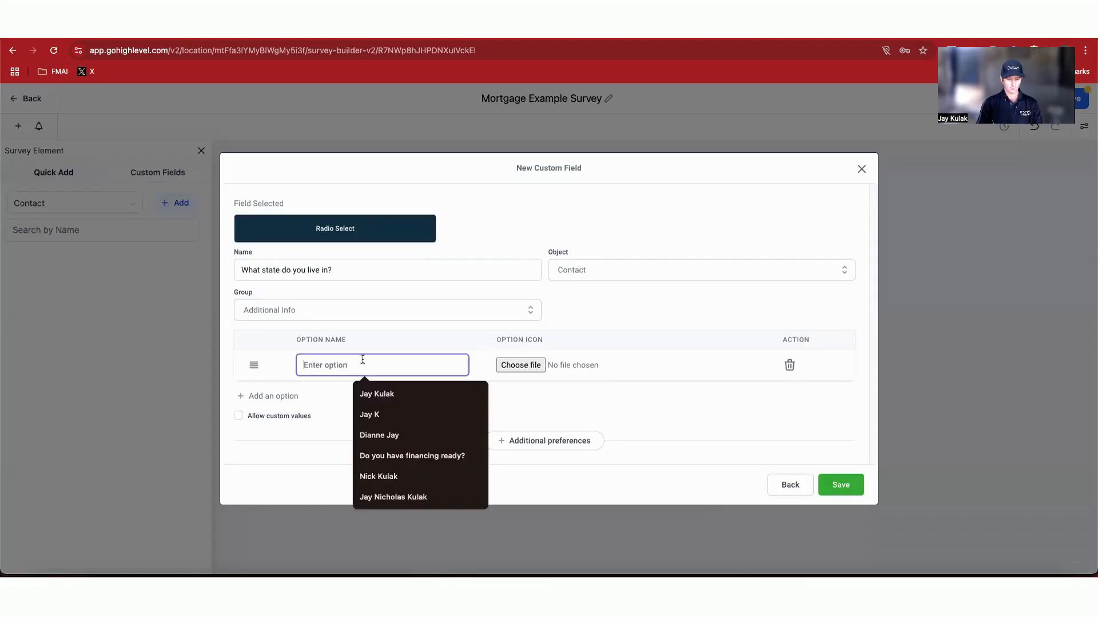
type("VIC")
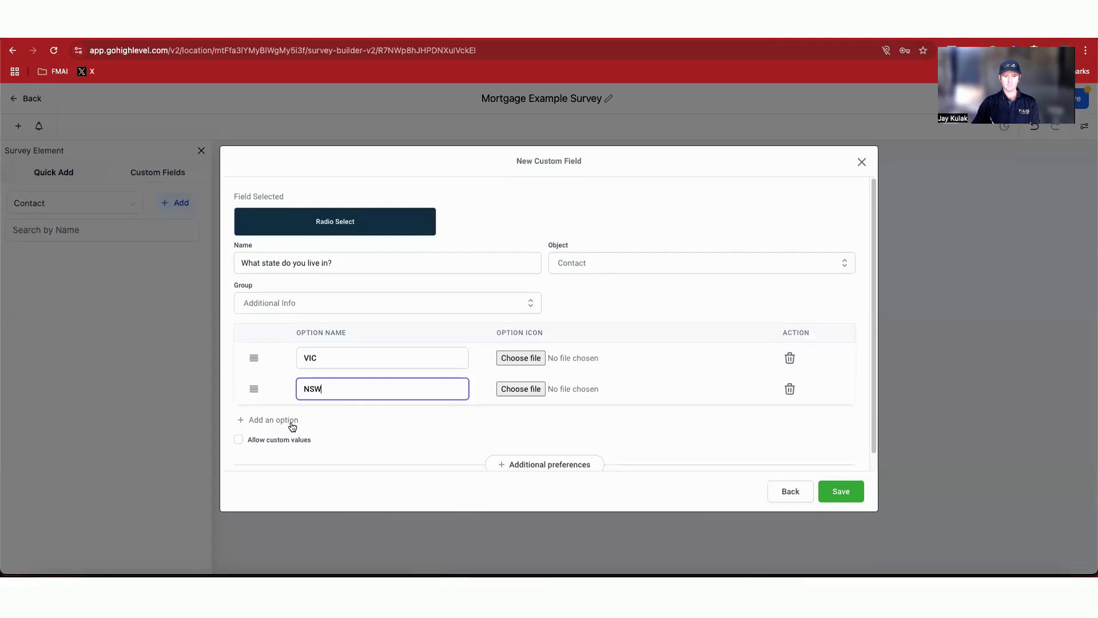
left_click(292, 424)
left_click(332, 420)
type("QLD")
scroll(332, 425, "down", 1)
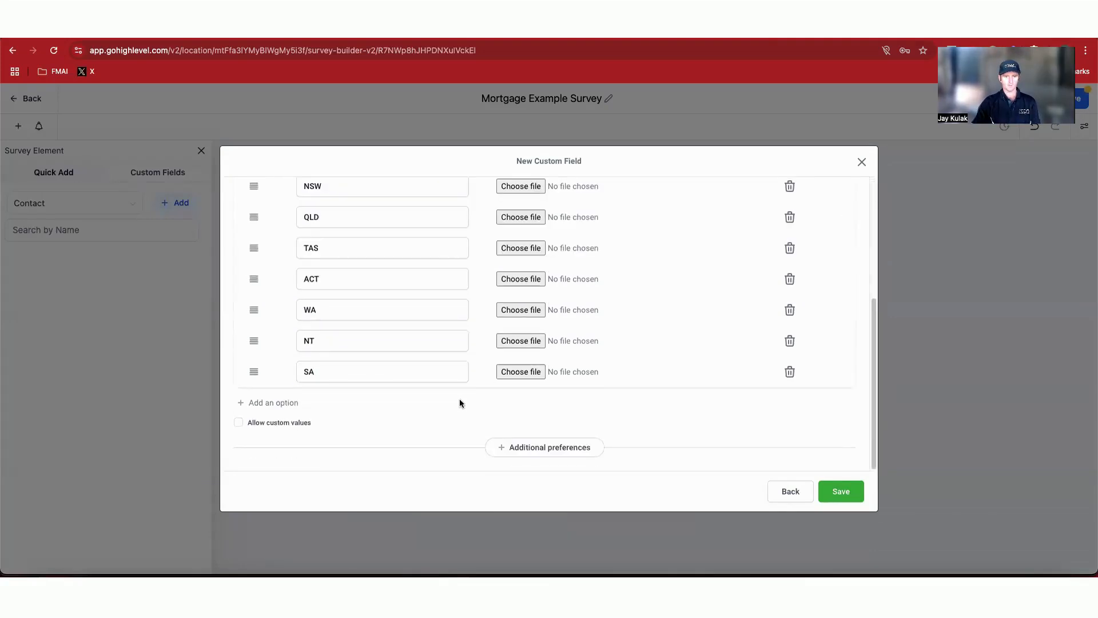
scroll(464, 343, "up", 5)
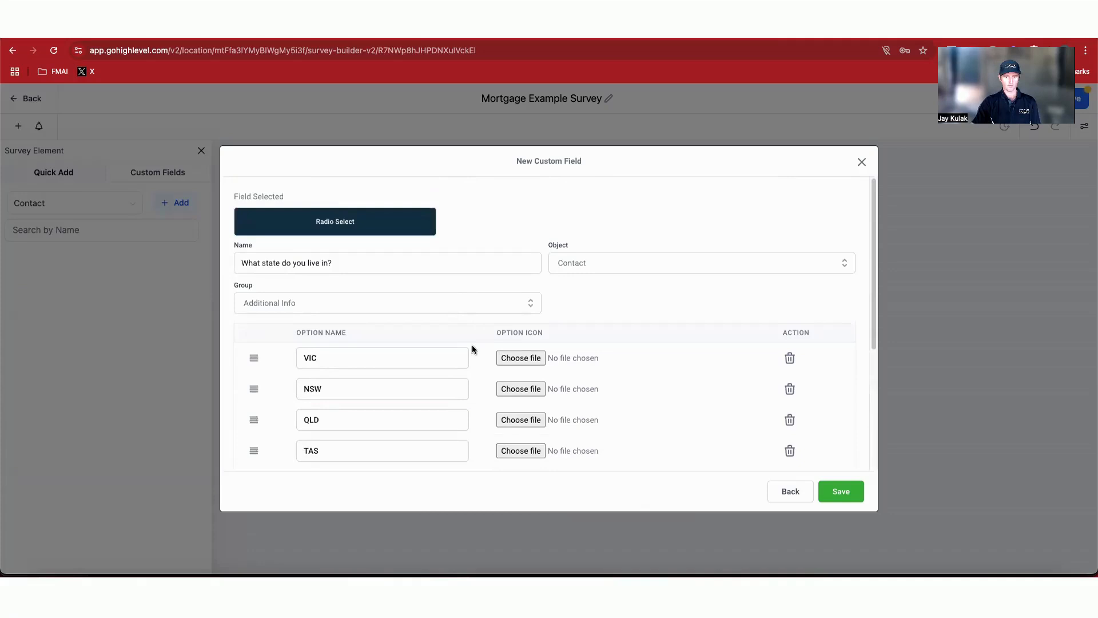
left_click(843, 491)
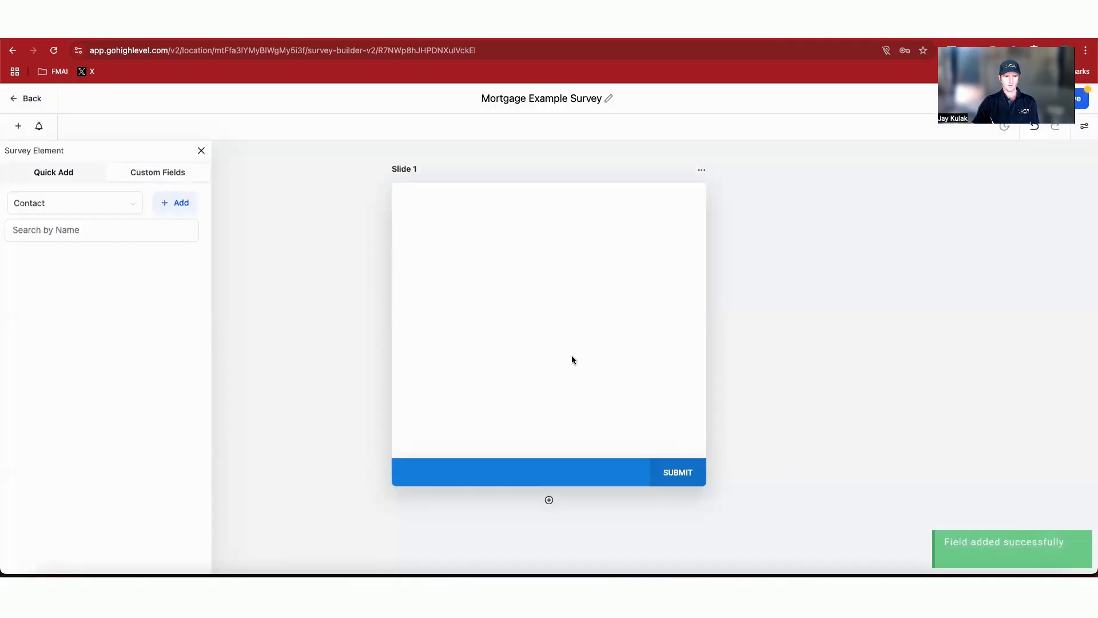
Step: Place the state question on Slide 1 and rename the slide State
left_click(46, 263)
left_click_drag(57, 289, 486, 252)
left_click(702, 170)
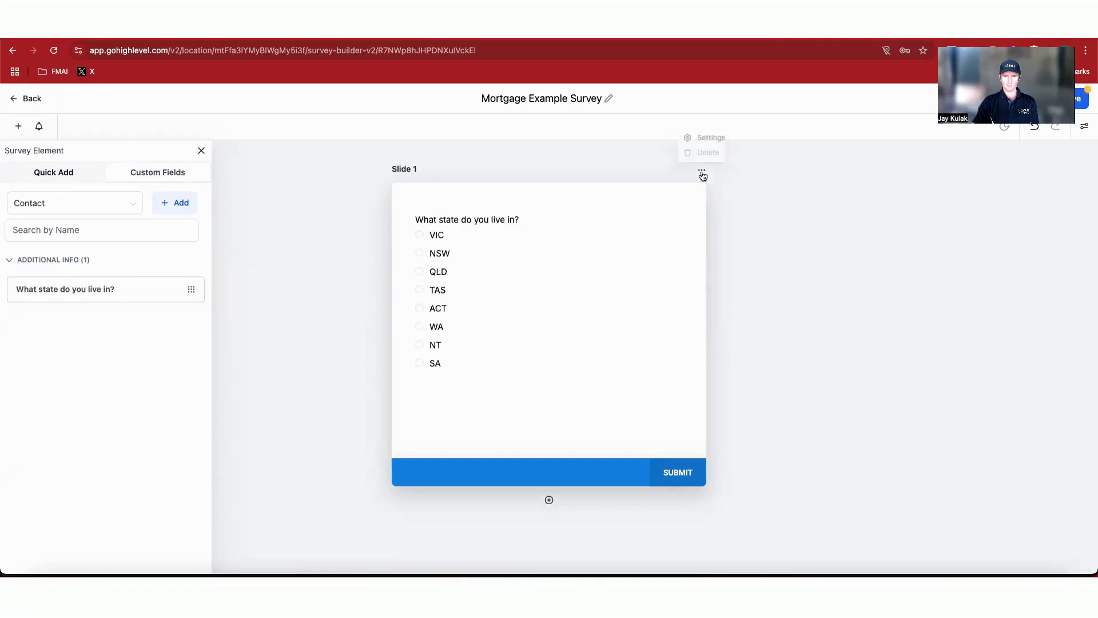
left_click(702, 137)
left_click_drag(938, 234, 889, 236)
type("State")
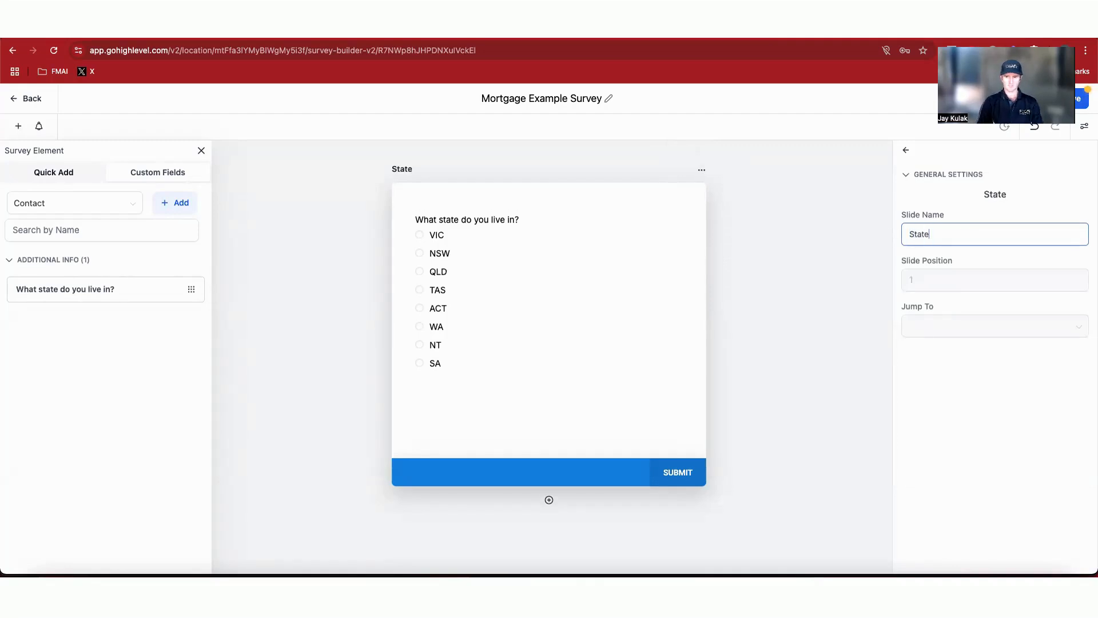
left_click(595, 323)
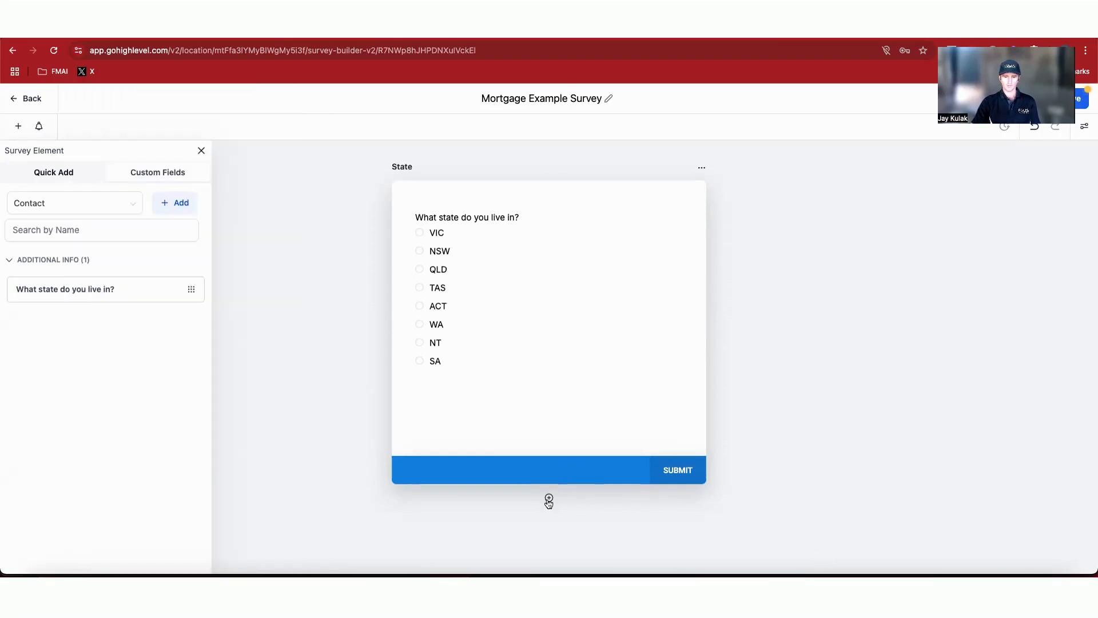
Step: Add a second slide and copy the post/zip code question from the Survey Questions note
left_click(549, 498)
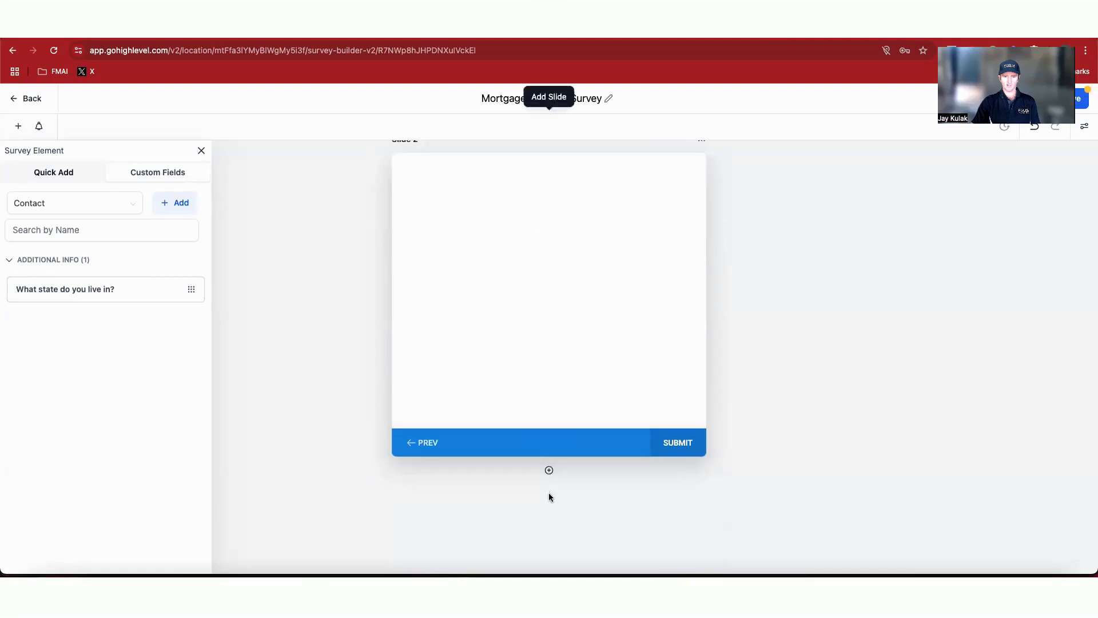
left_click(843, 590)
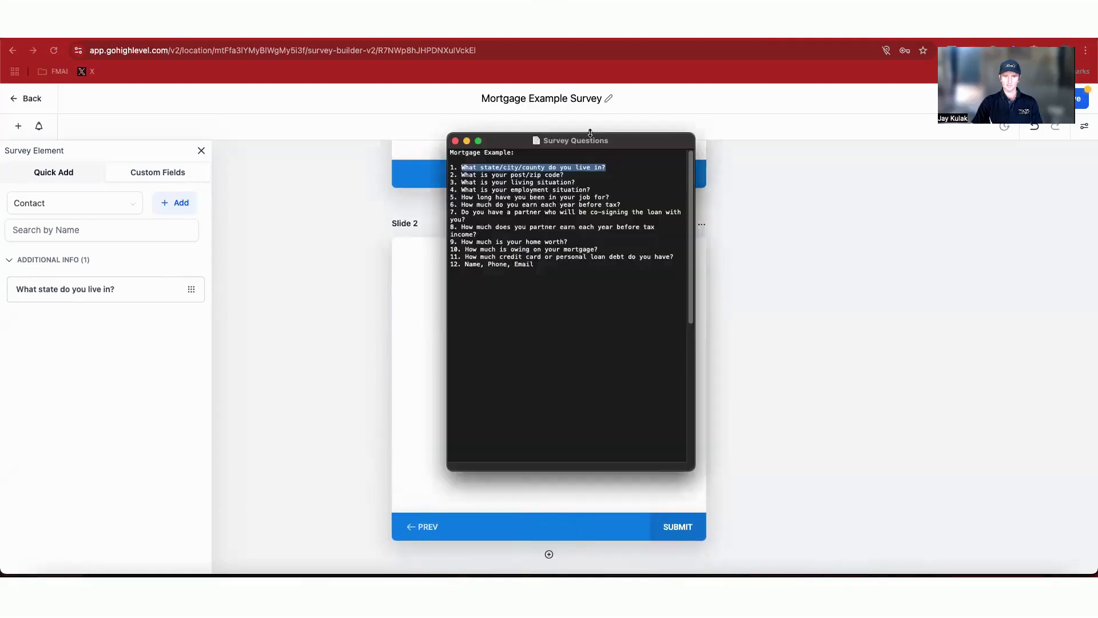
left_click_drag(625, 144, 943, 191)
left_click_drag(778, 220, 881, 221)
key("ctrl+c")
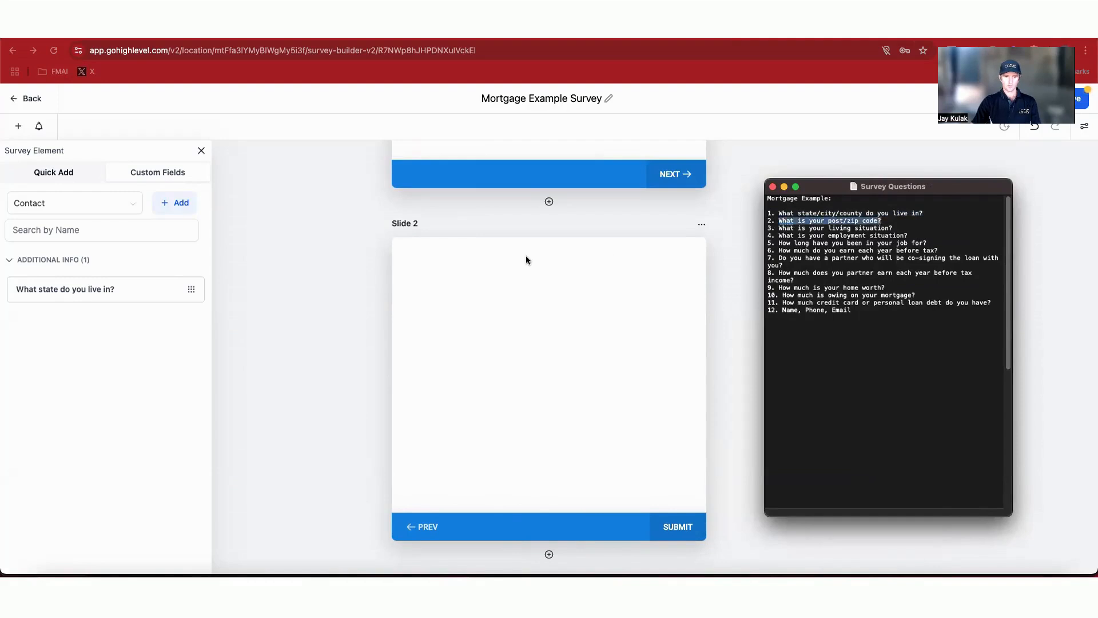
left_click(332, 253)
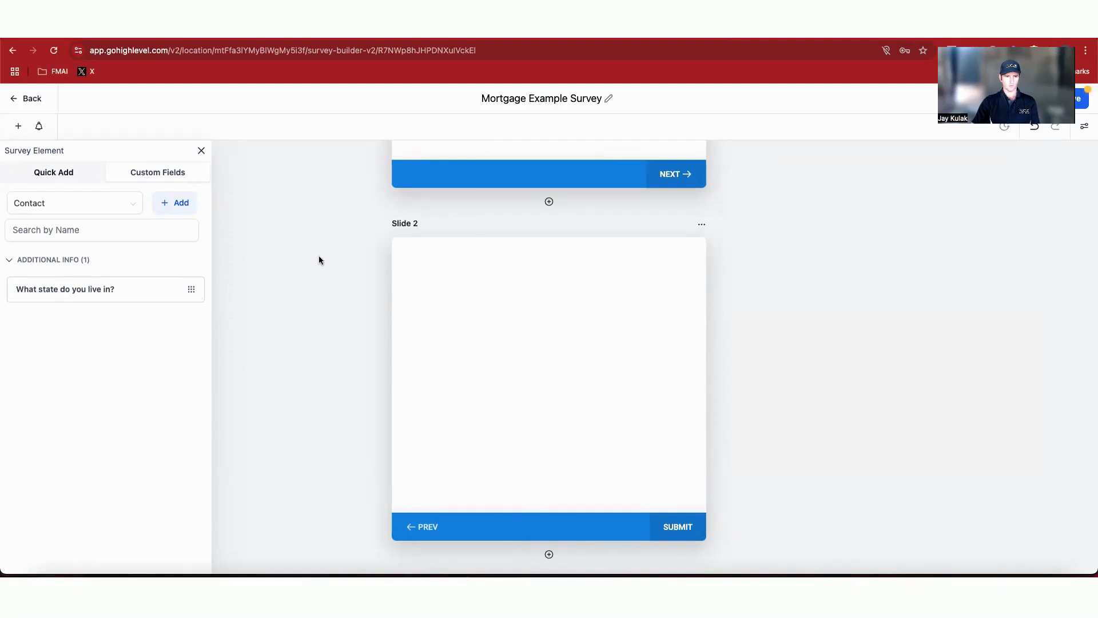
Step: Add a Postal code element from Quick Add onto Slide 2
left_click(73, 175)
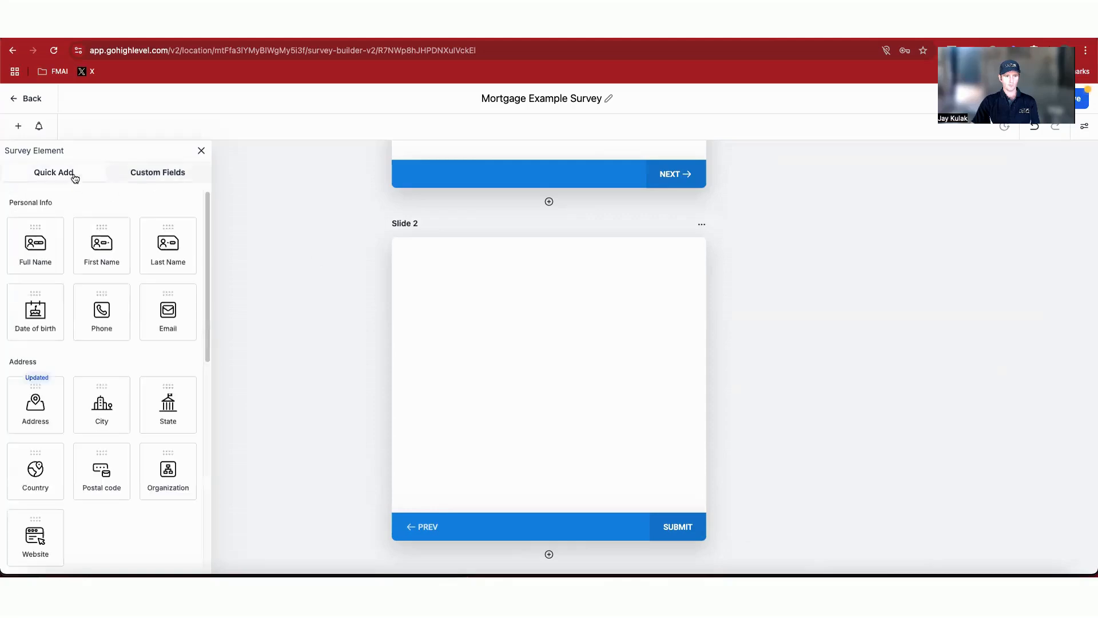
scroll(55, 343, "down", 1)
scroll(57, 355, "down", 1)
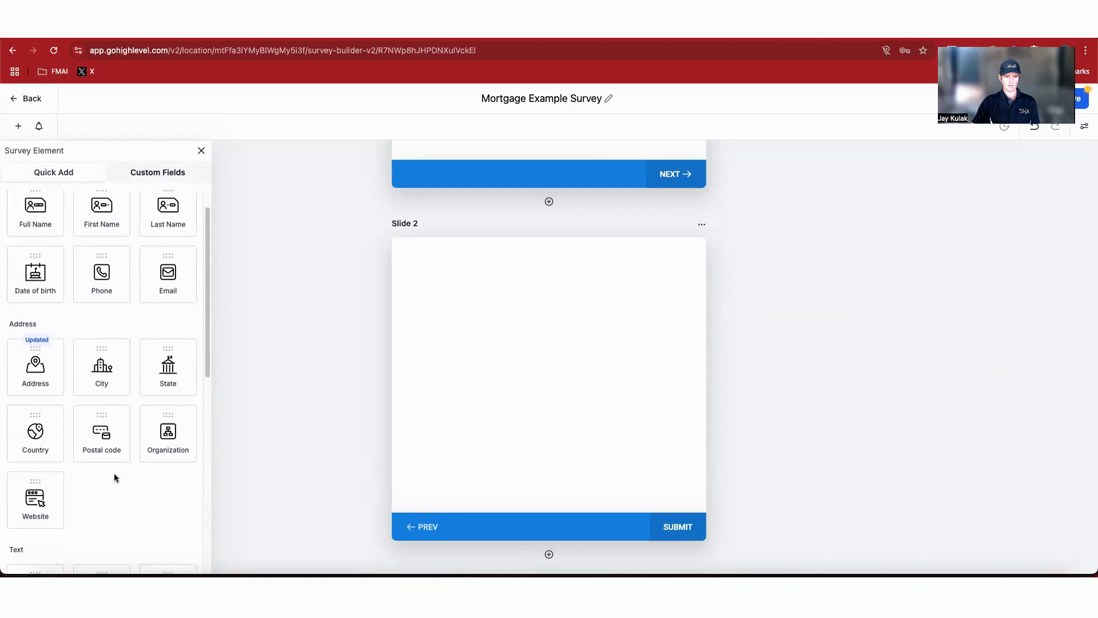
left_click_drag(100, 440, 488, 309)
Step: Set the postal code field's label to 'What is your post code?'
left_click(469, 277)
triple_click(956, 272)
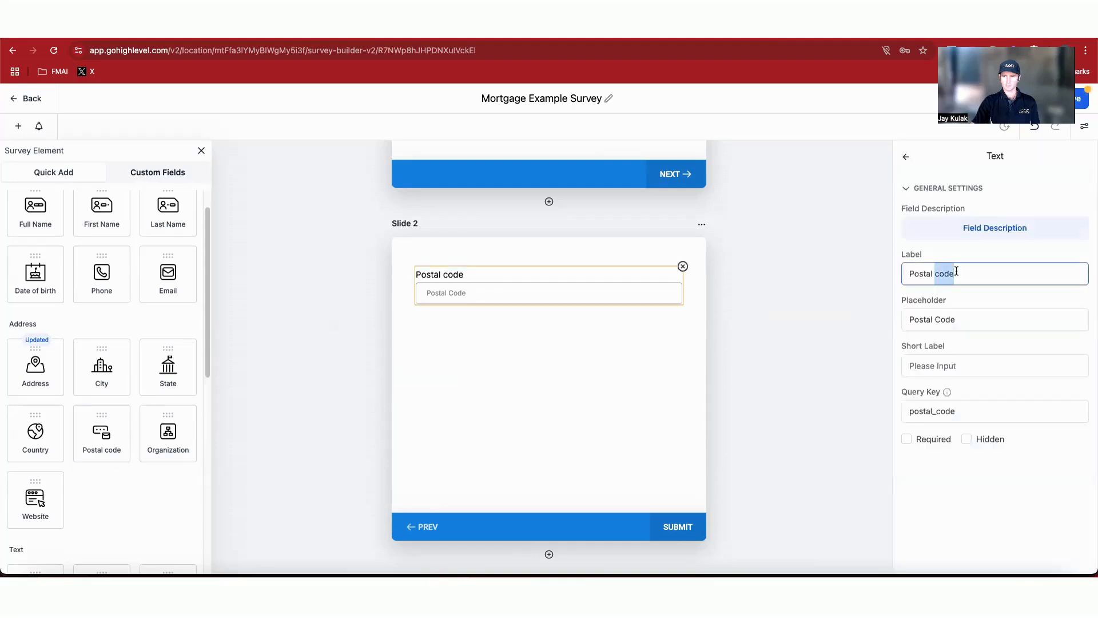
key("ctrl+v")
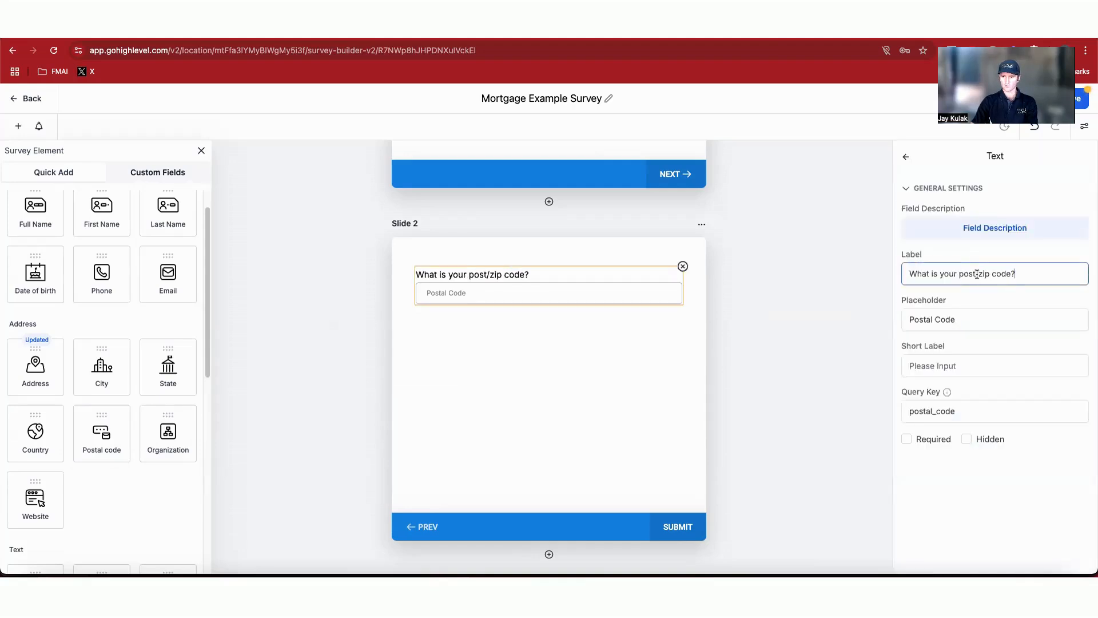
left_click_drag(976, 275, 992, 275)
key("BackSpace")
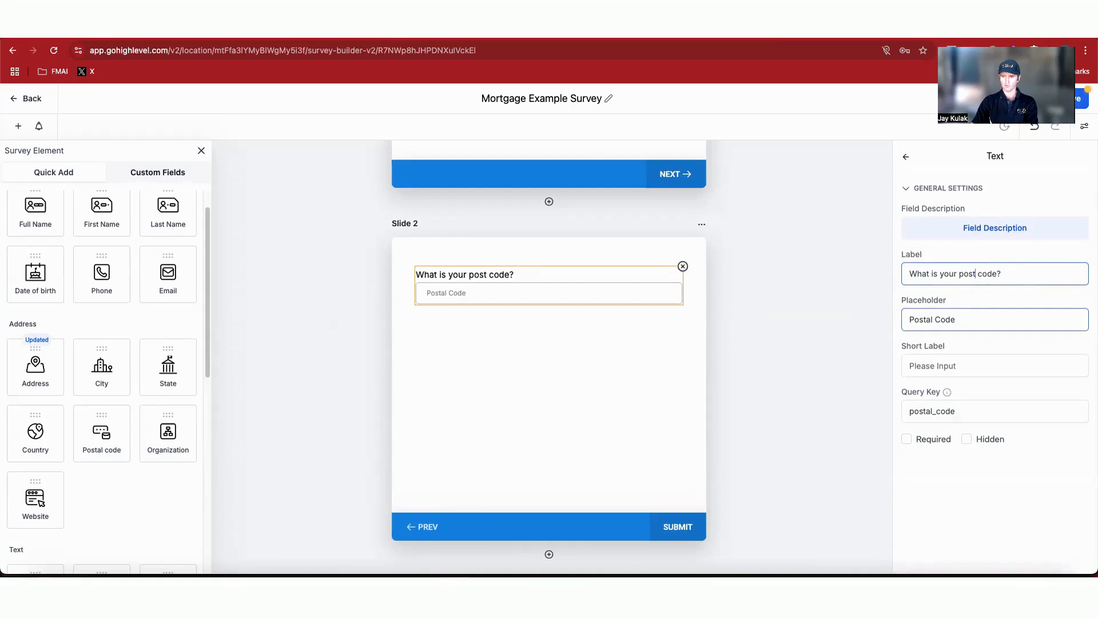
left_click(815, 306)
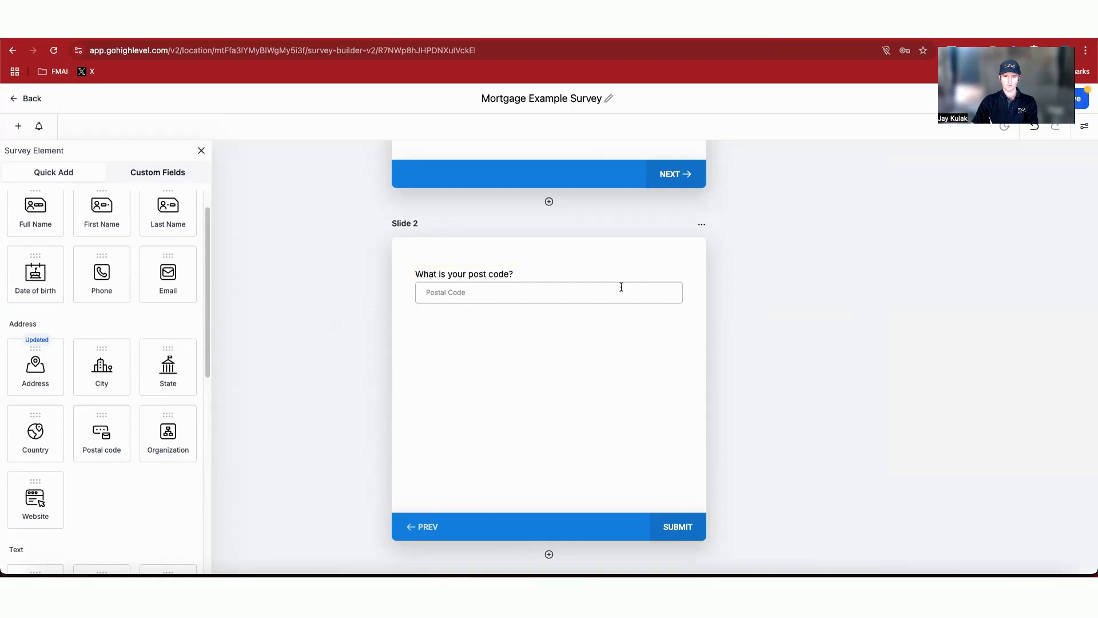
Step: Rename Slide 2 to Post code in the slide settings
left_click(703, 225)
left_click(703, 225)
left_click(702, 224)
left_click(707, 193)
left_click(944, 234)
left_click_drag(943, 234, 907, 235)
type("Post")
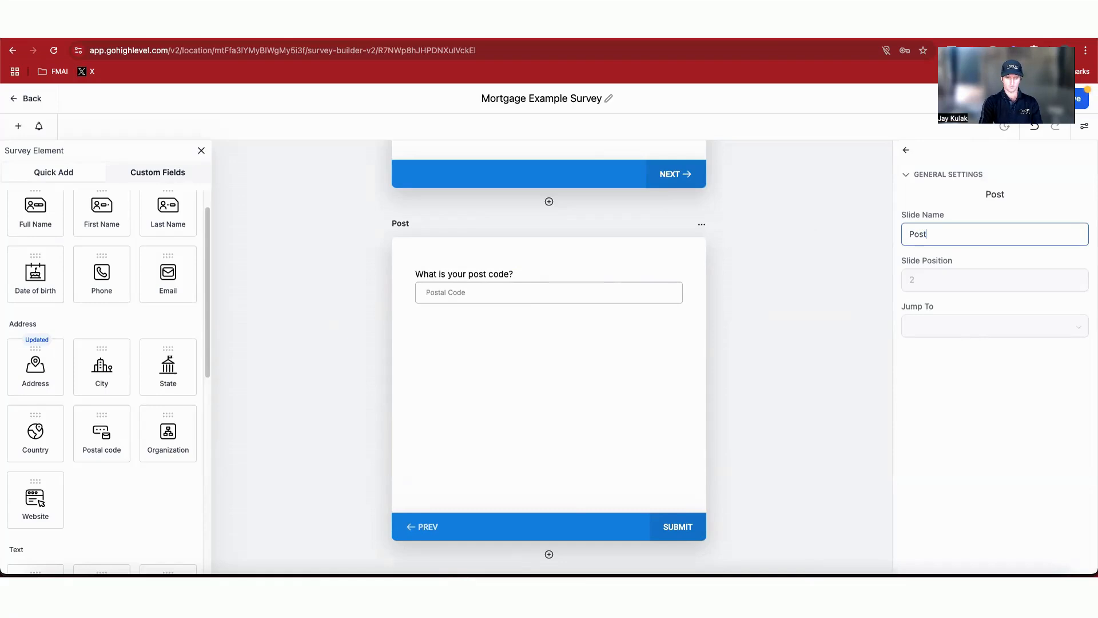
type(" code")
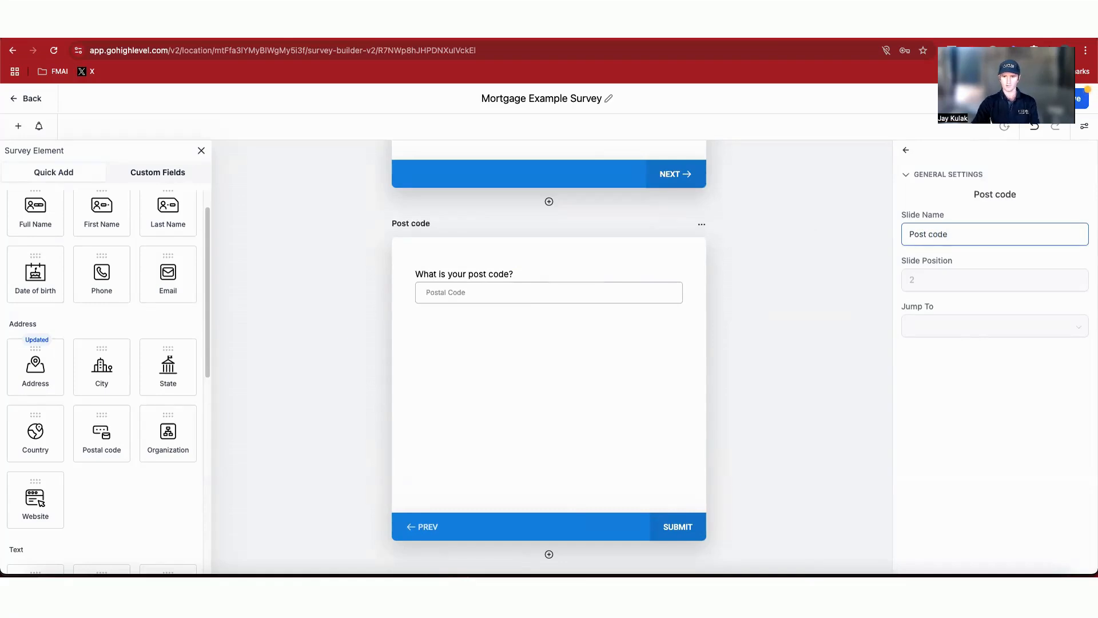
Step: Add a third slide and bring up the Survey Questions note again
scroll(738, 434, "down", 3)
left_click(550, 471)
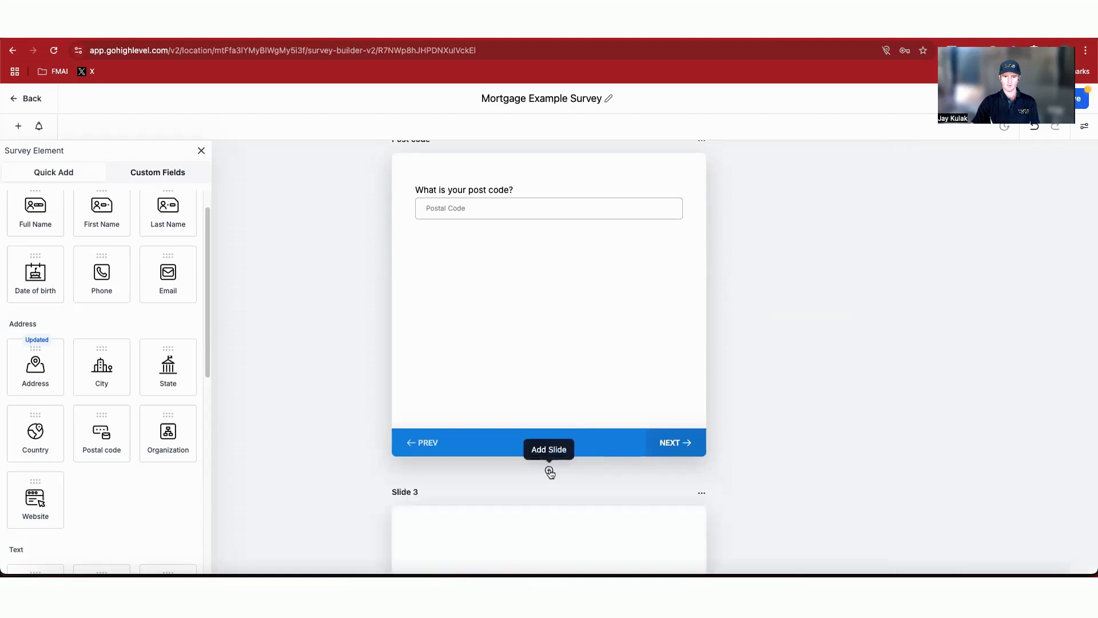
scroll(578, 463, "down", 2)
left_click(843, 574)
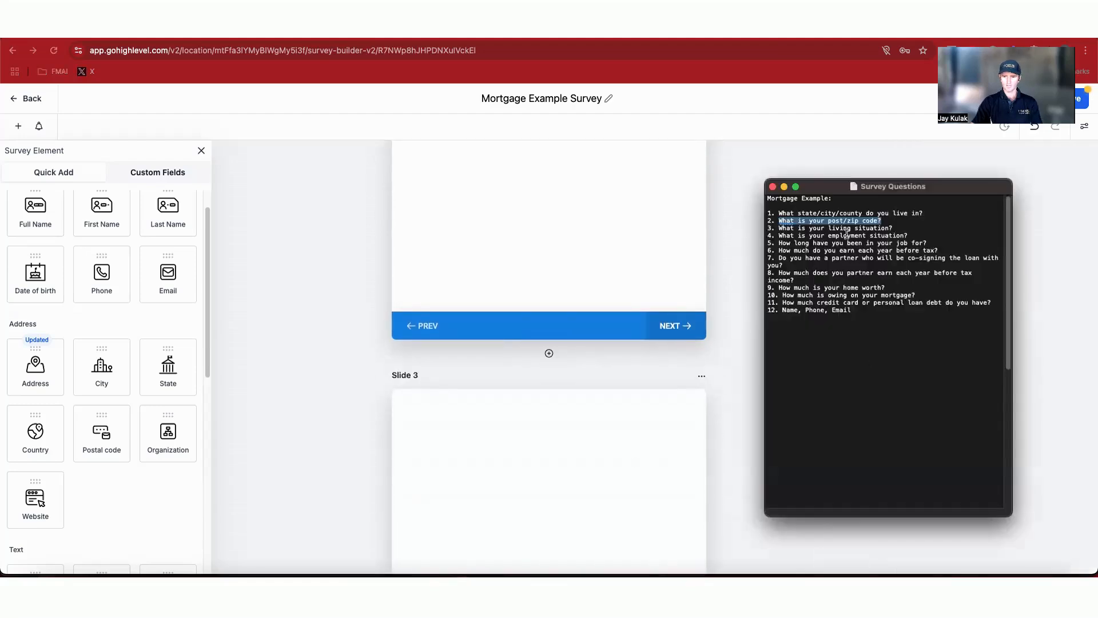
Step: Copy question 3 from the note and start a new Radio Select custom field named 'What is your living situation?' in the Additional Info group
left_click_drag(899, 227, 779, 227)
key("super+c")
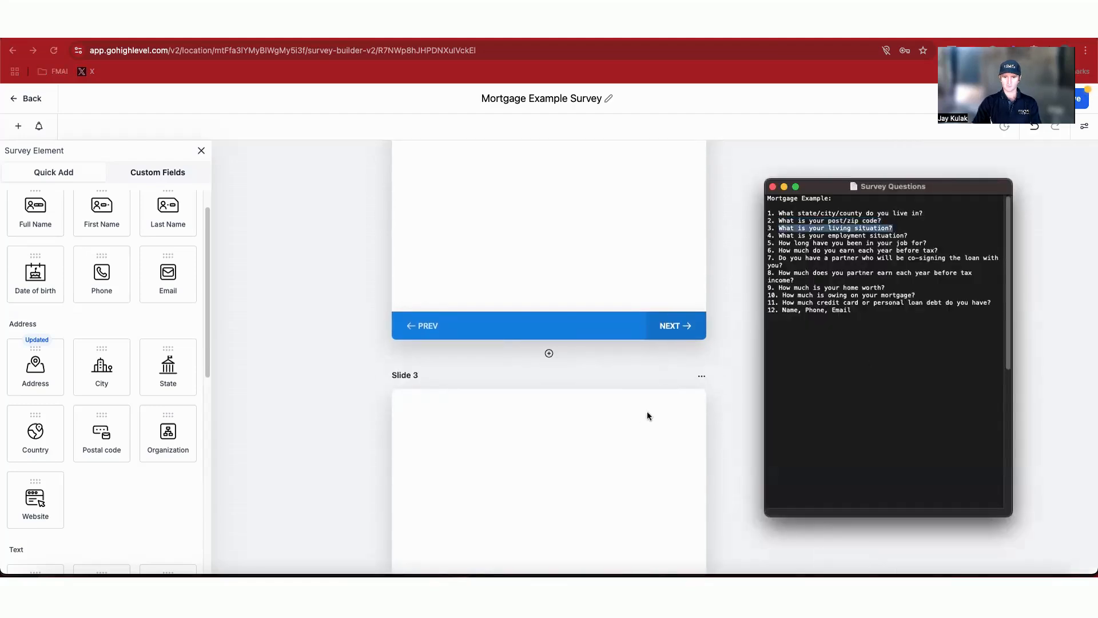
left_click(623, 422)
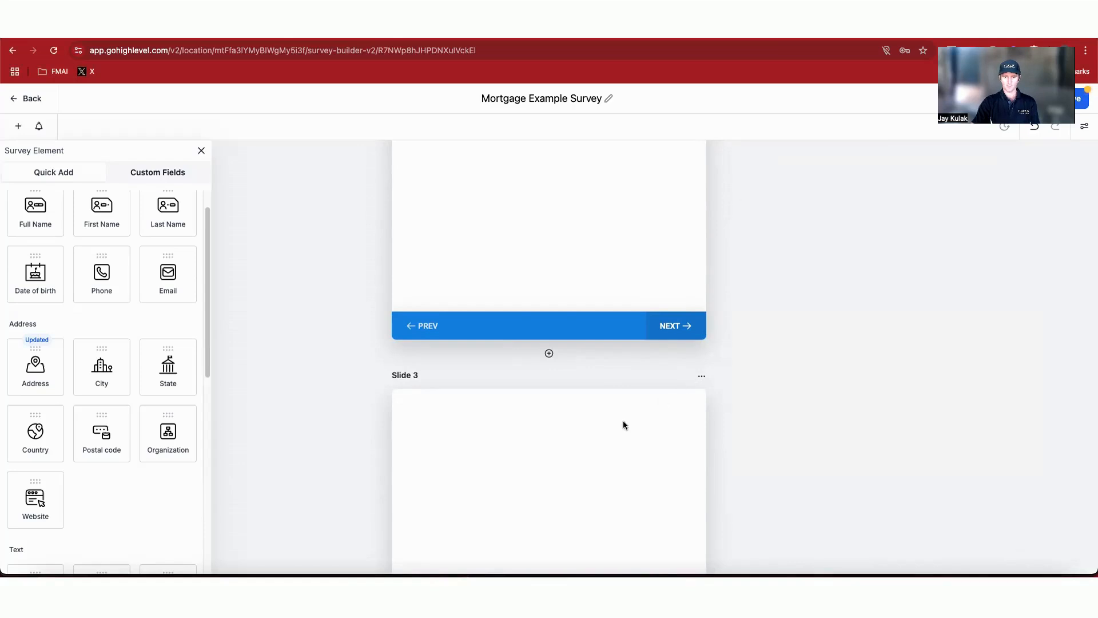
left_click(184, 178)
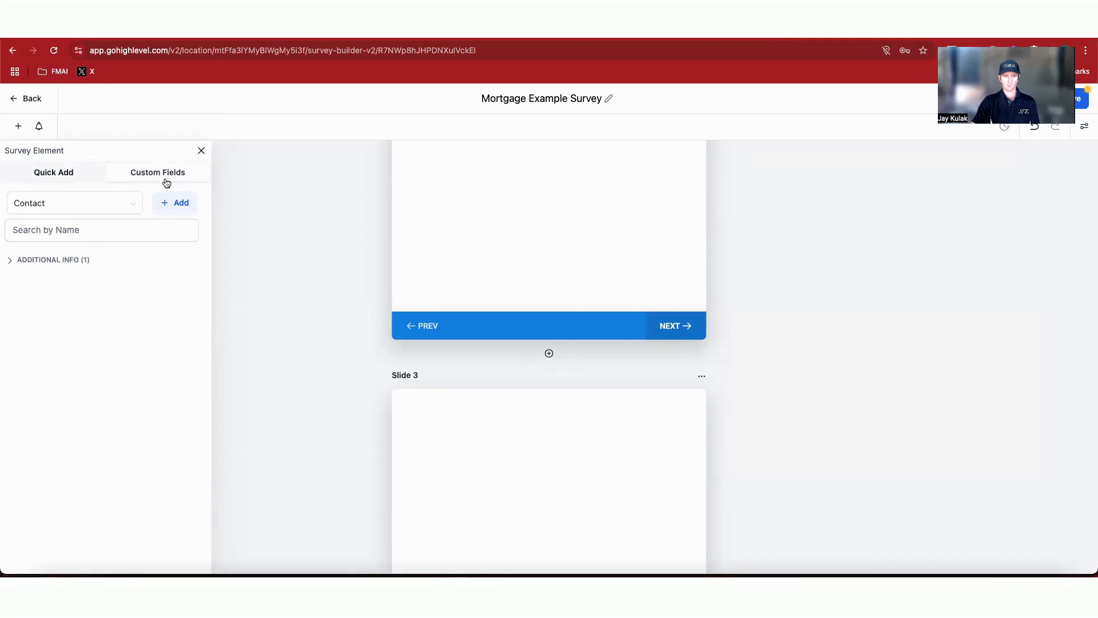
left_click(171, 208)
left_click(458, 342)
left_click(842, 477)
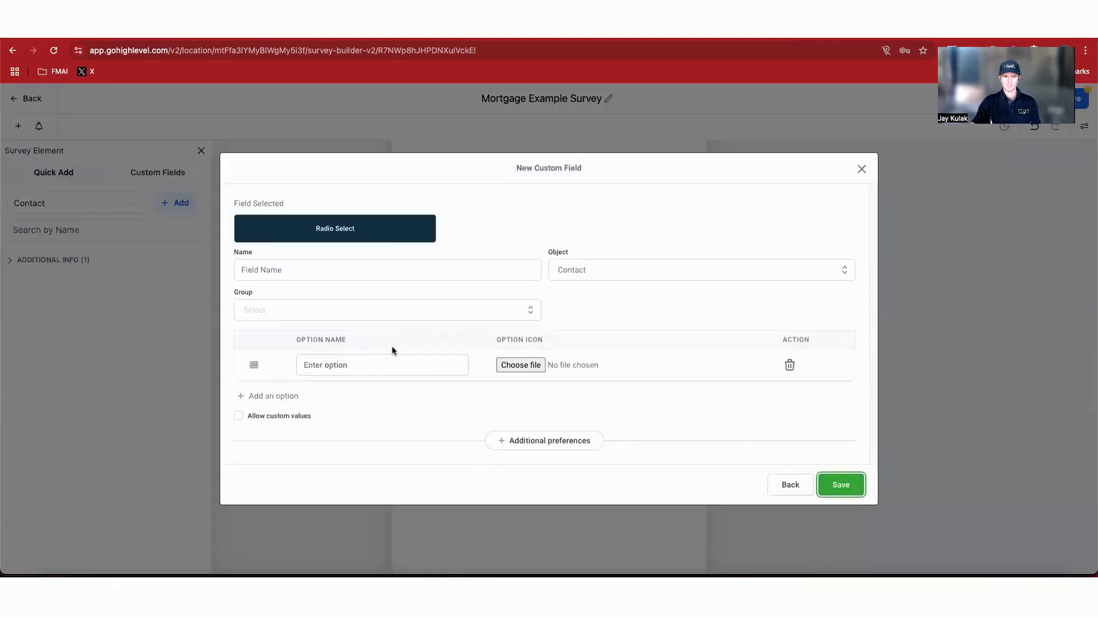
left_click(421, 270)
key("super+v")
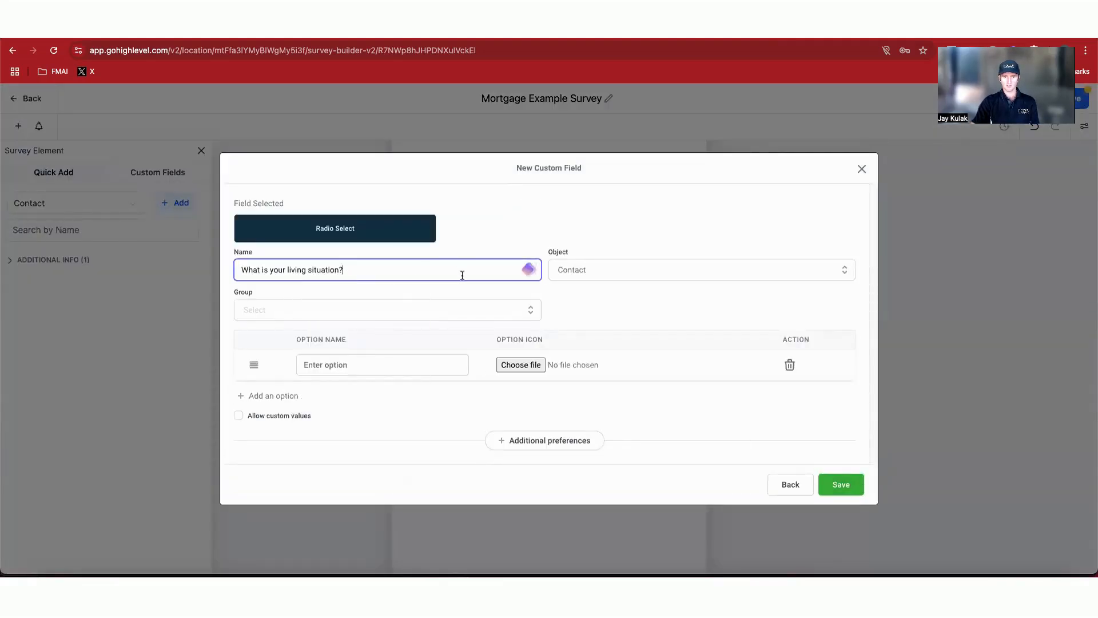
left_click(399, 308)
left_click(293, 375)
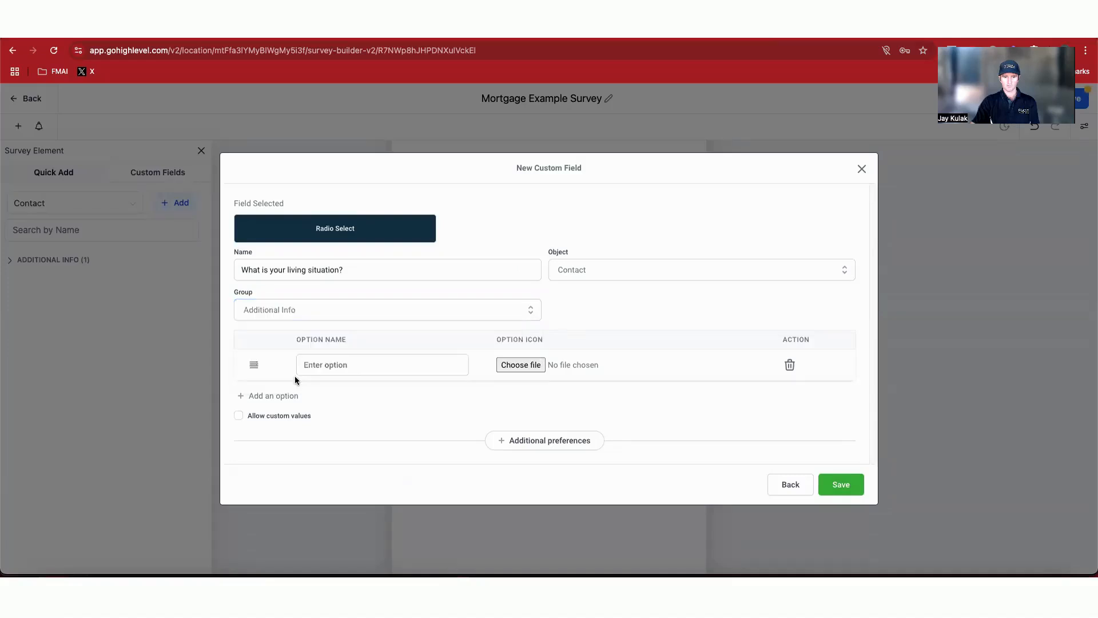
Step: Paste the options Full time, Part time, Self employed, Casual, Unemployed / retired, rename the field 'What is your employment situation?' and save it
left_click(356, 369)
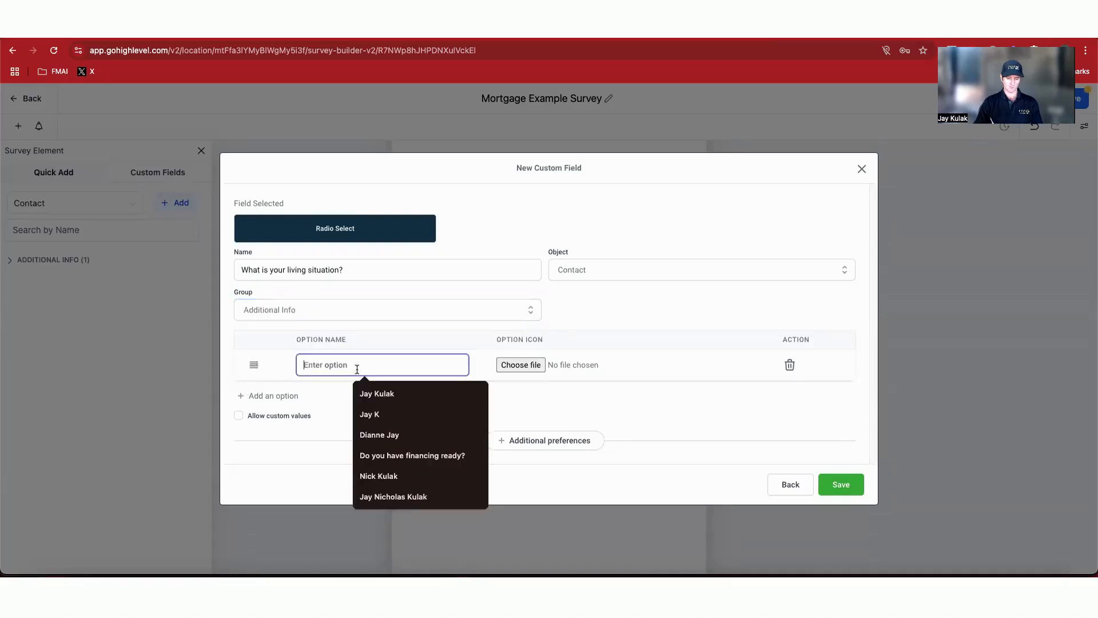
type("Full time Part time Self employed Casual Unemployed / retired")
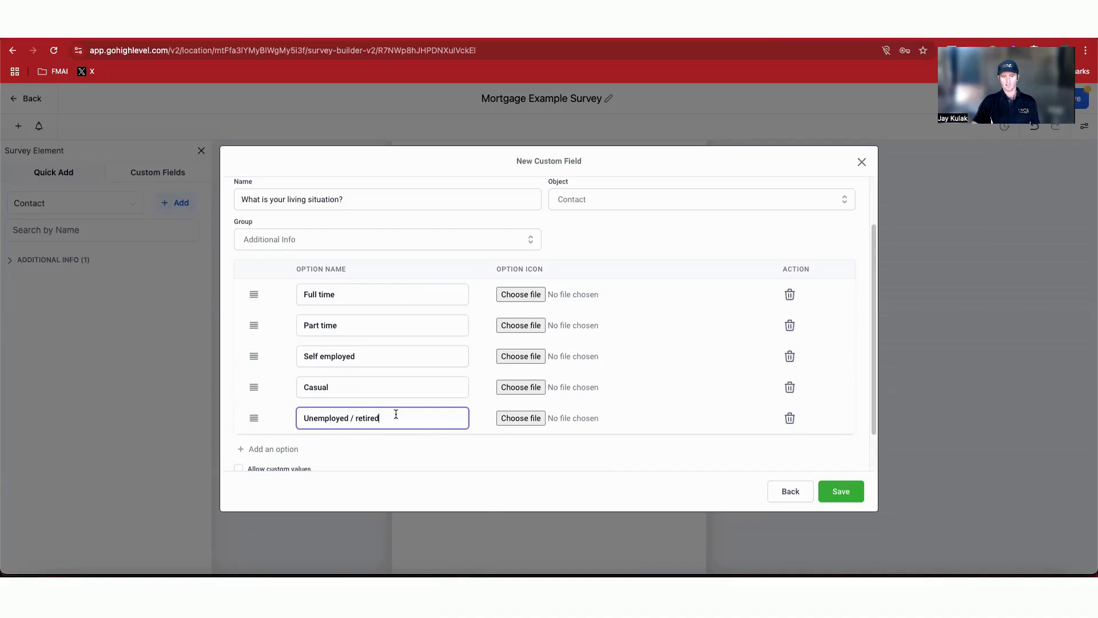
left_click(295, 197)
double_click(295, 198)
type("employment")
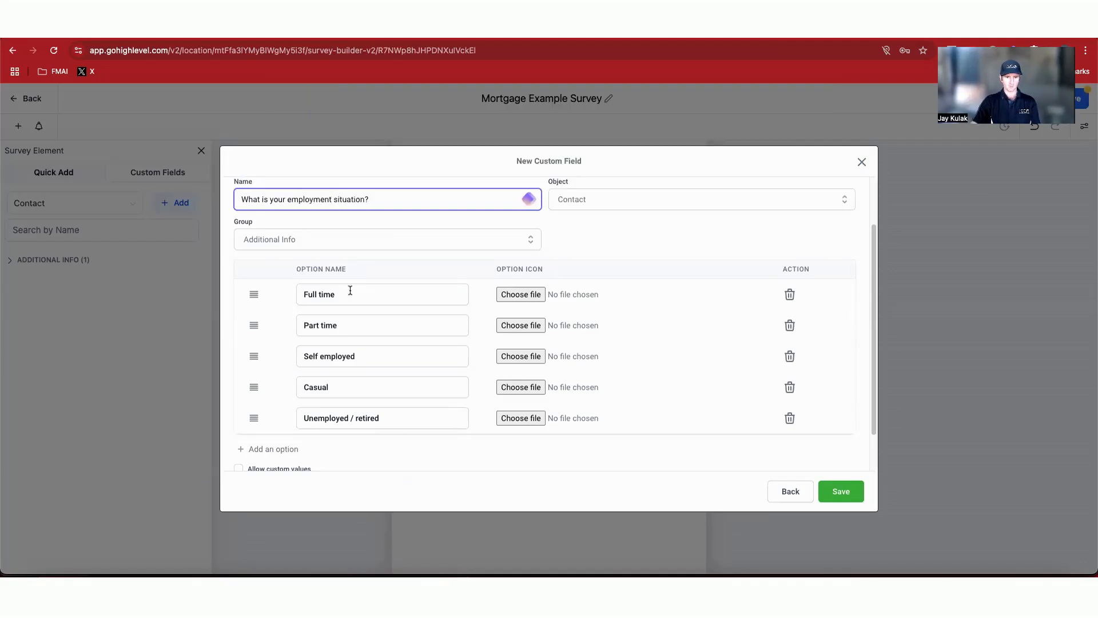
left_click(842, 493)
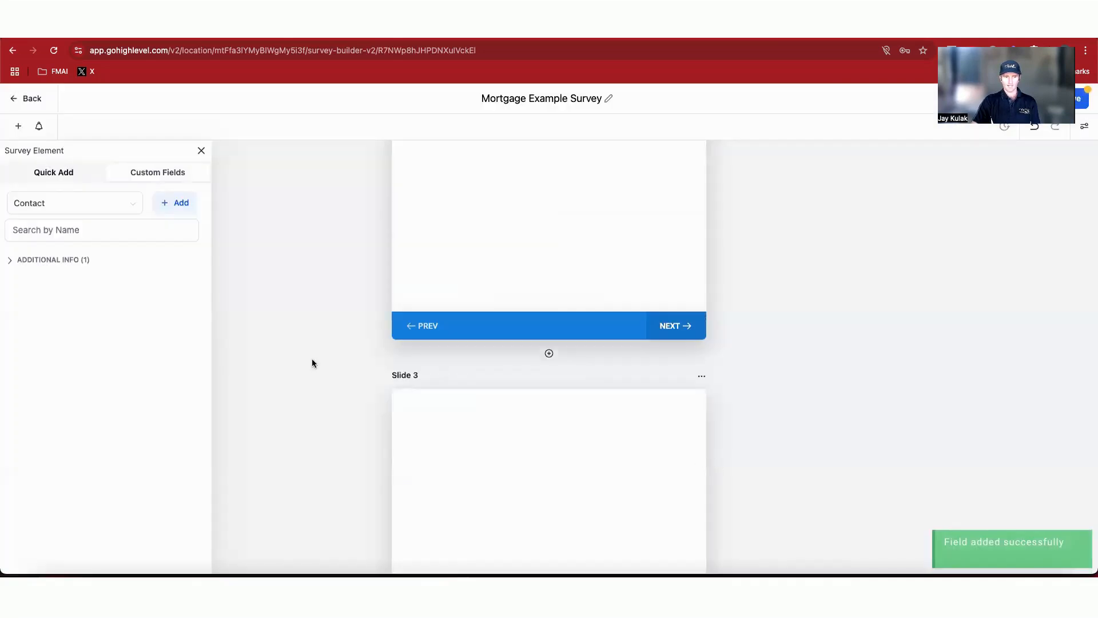
Step: Expand the Additional Info custom field list and glance at the Survey Questions note
left_click(44, 262)
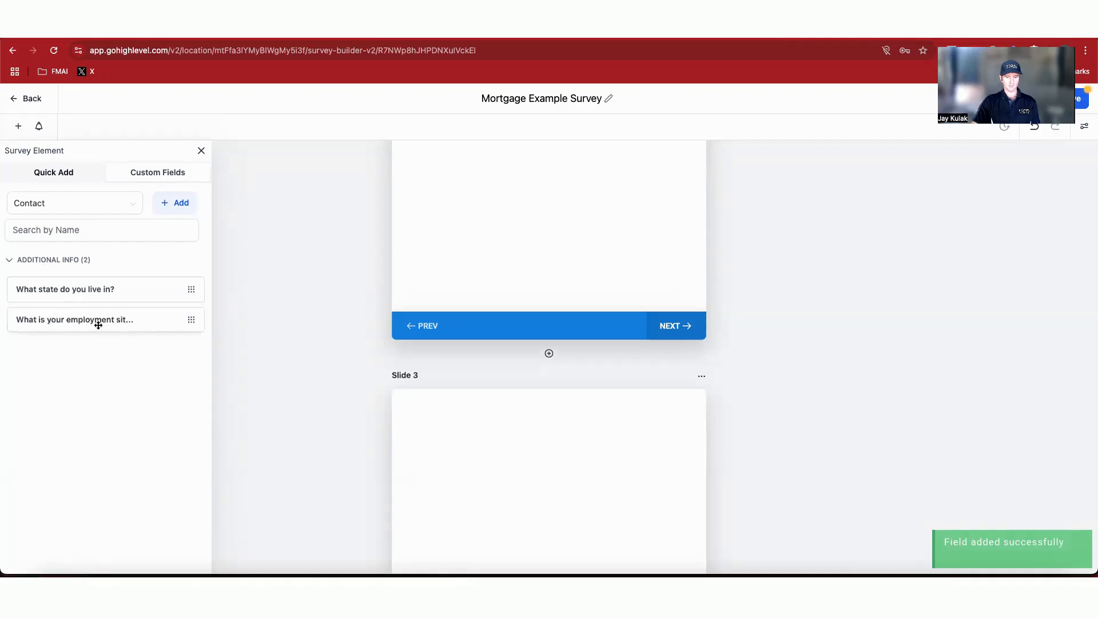
left_click(843, 570)
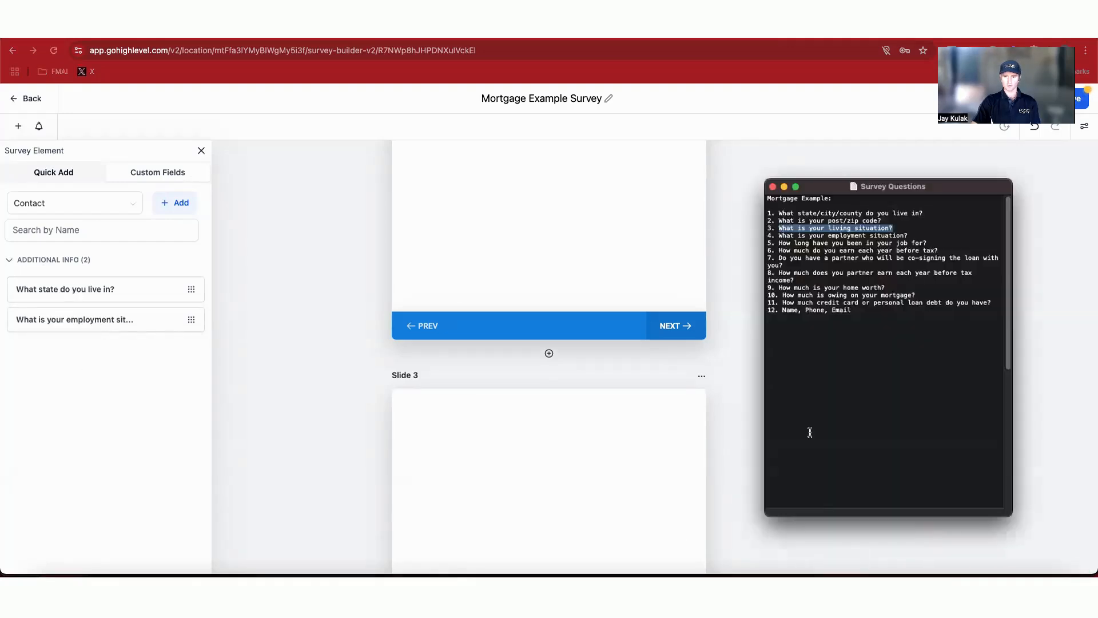
left_click(187, 209)
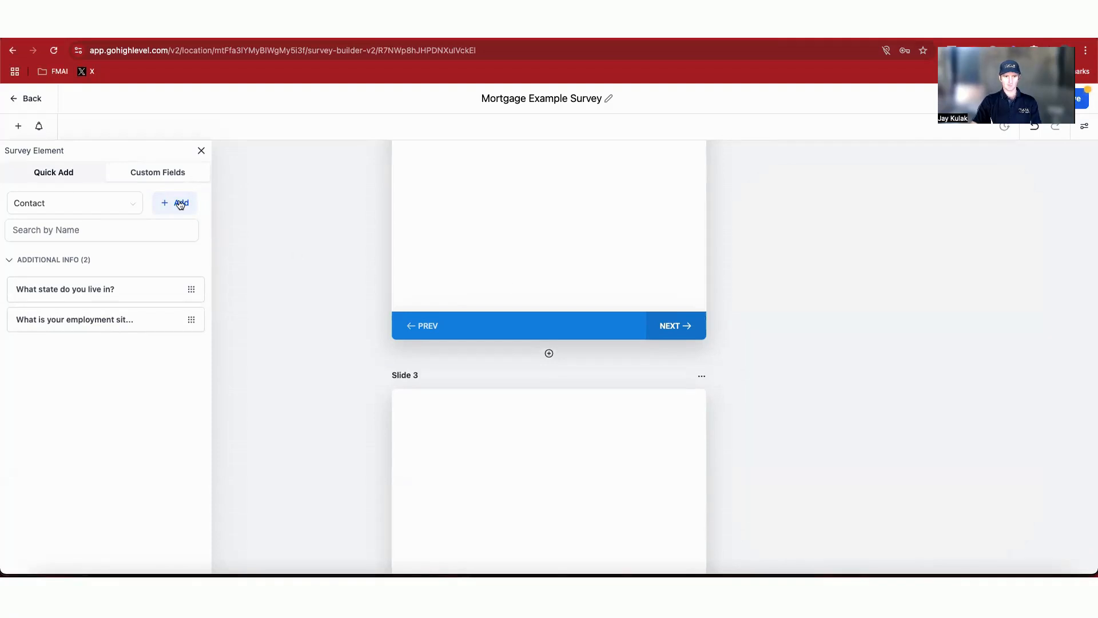
Step: Create a Radio Select field 'What is your living situation?' in Additional Info with options Own my home outright, Have a mortgage, Renting, Boarding, Other
left_click(180, 204)
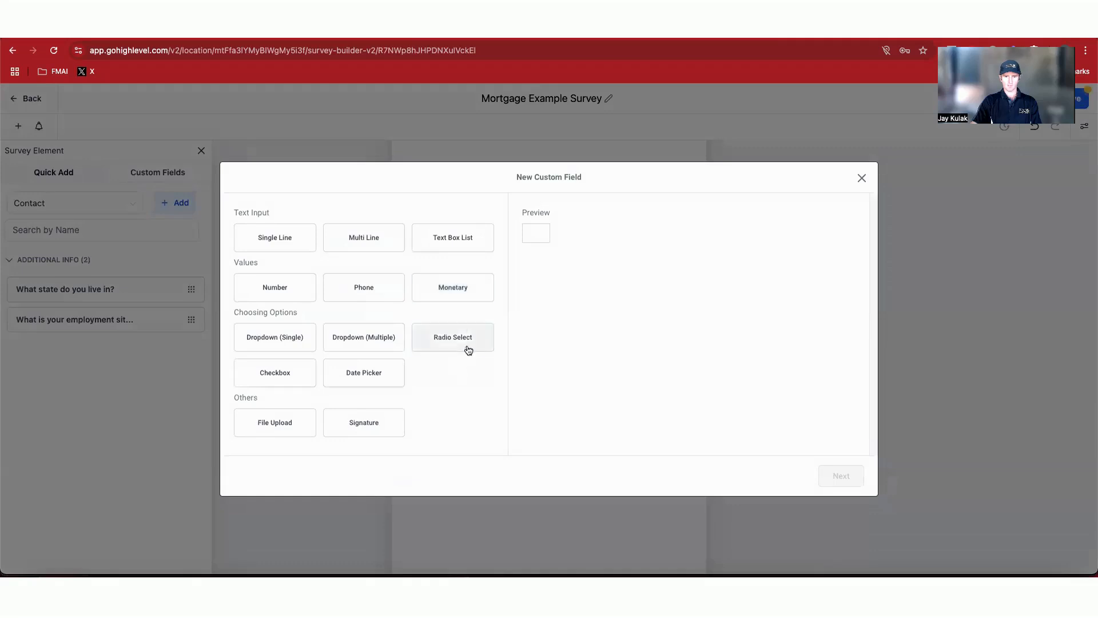
left_click(461, 343)
left_click(841, 476)
left_click(396, 272)
key("super+v")
left_click(451, 311)
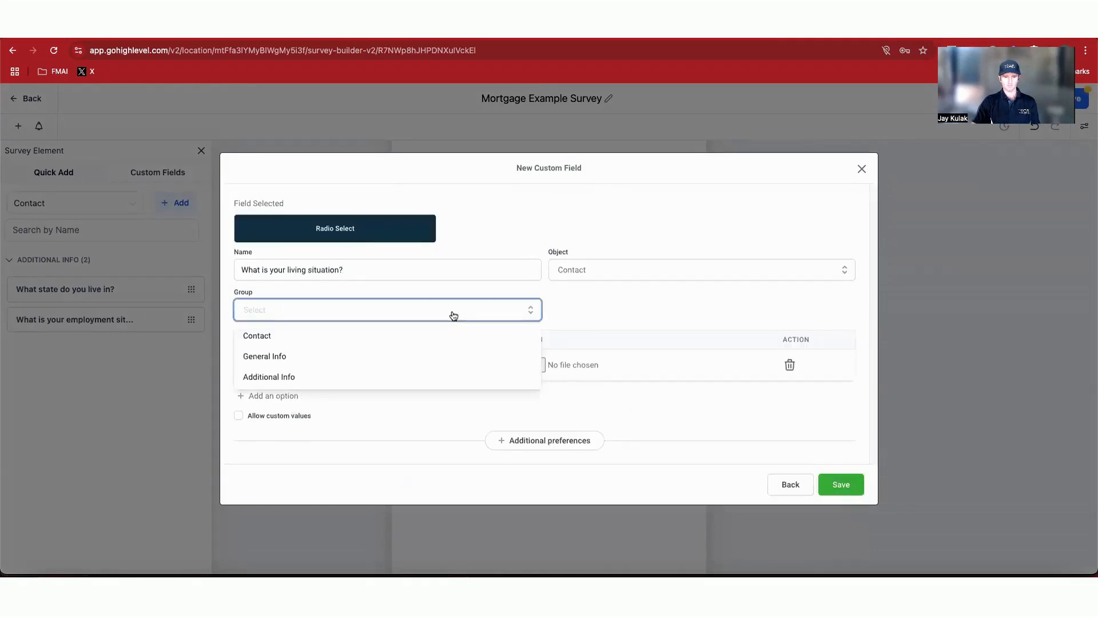
left_click(277, 377)
left_click(300, 370)
type("Own my home outright Have a mortgage Renting Boarding Other")
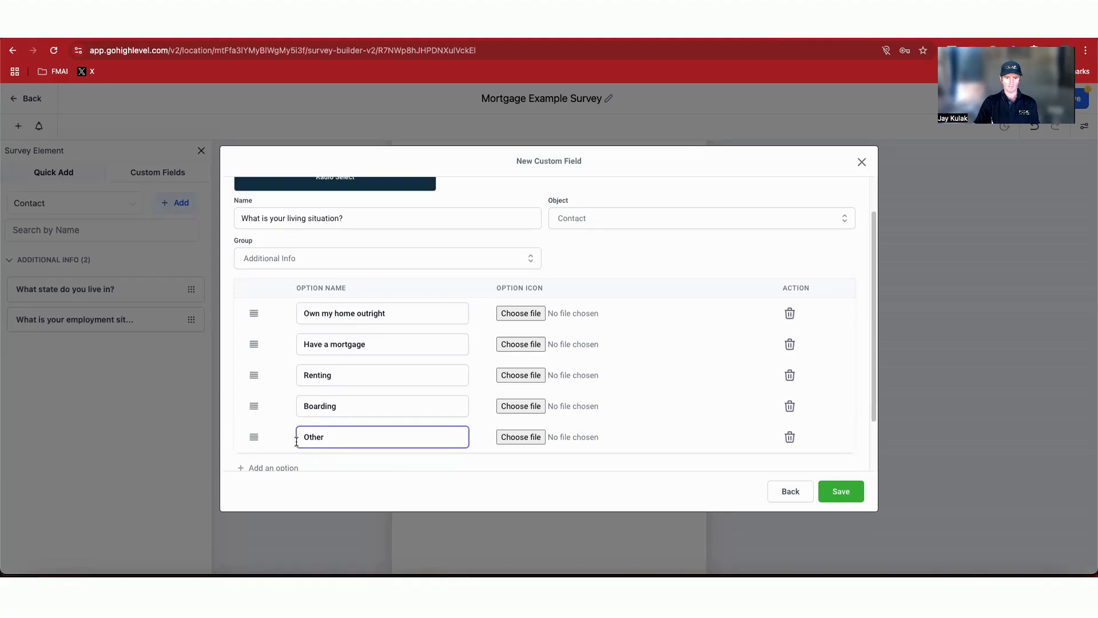
left_click(836, 487)
Step: Rename Slide 3 to 'Living situation' in the slide settings
left_click(701, 294)
left_click(701, 294)
left_click(708, 263)
left_click(1018, 235)
key("super+a")
type("Living situation")
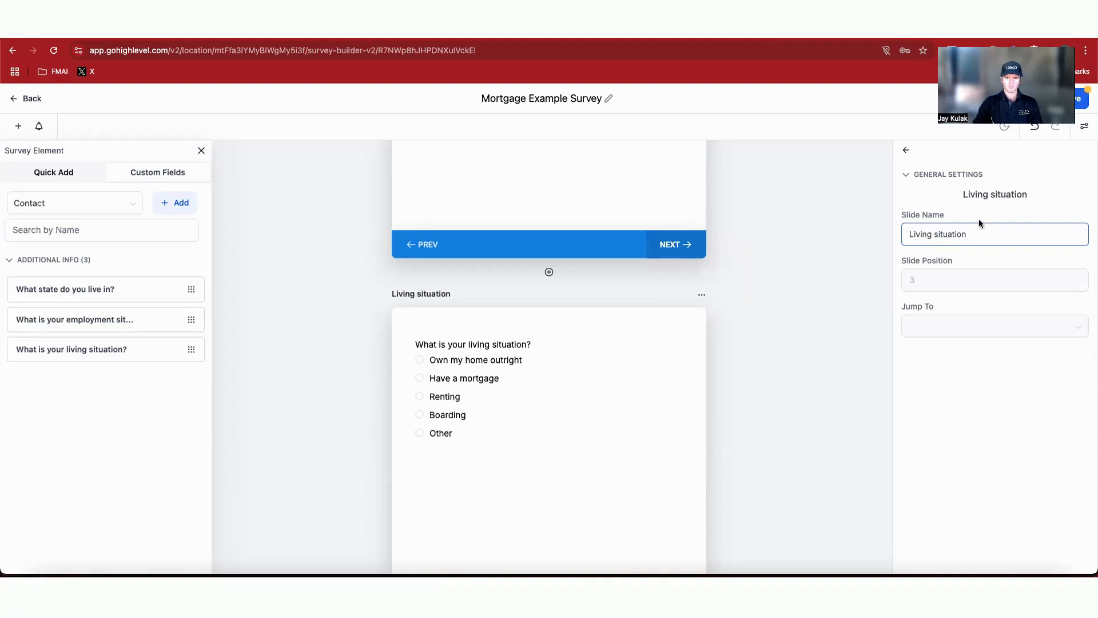
Step: Add a fourth slide and copy question 4 from the Survey Questions note
scroll(592, 416, "down", 3)
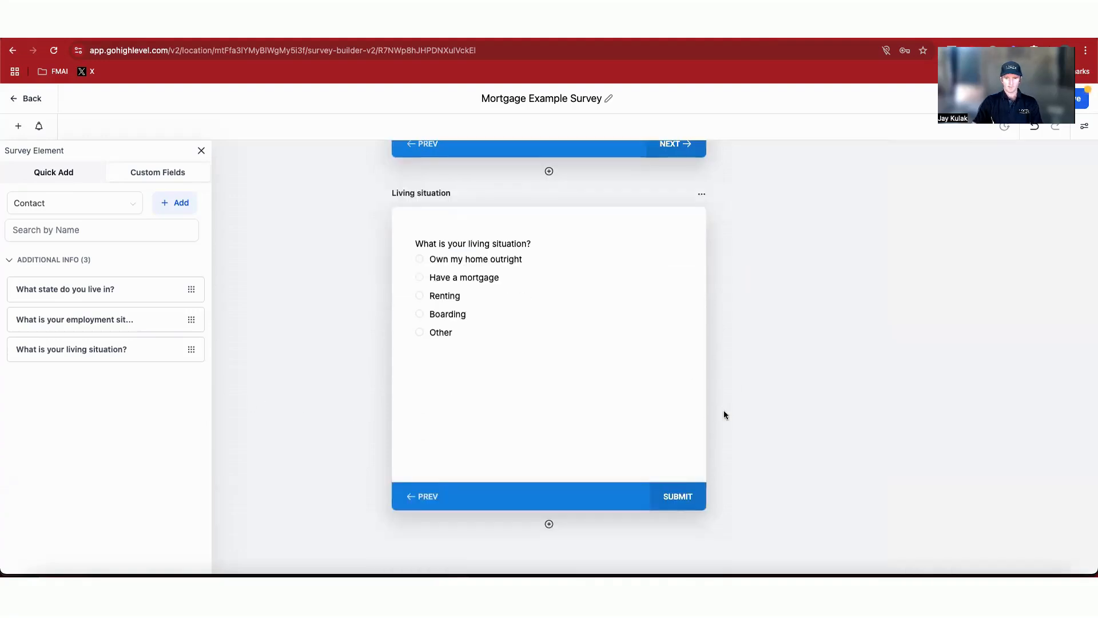
left_click(575, 500)
left_click(549, 472)
left_click(843, 574)
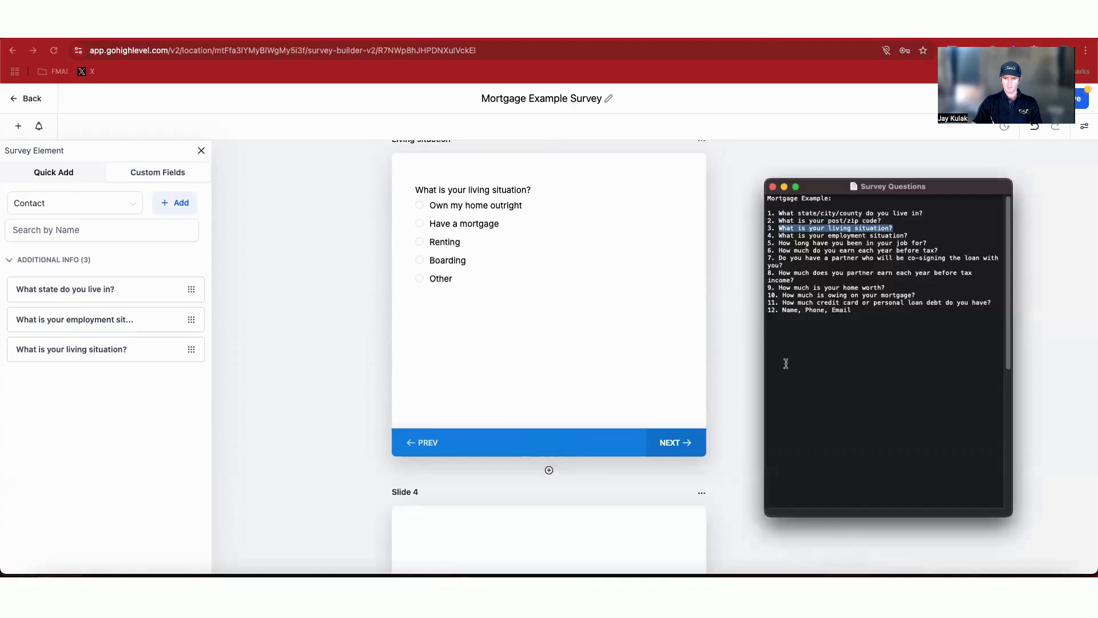
left_click(915, 236)
left_click_drag(915, 236, 784, 235)
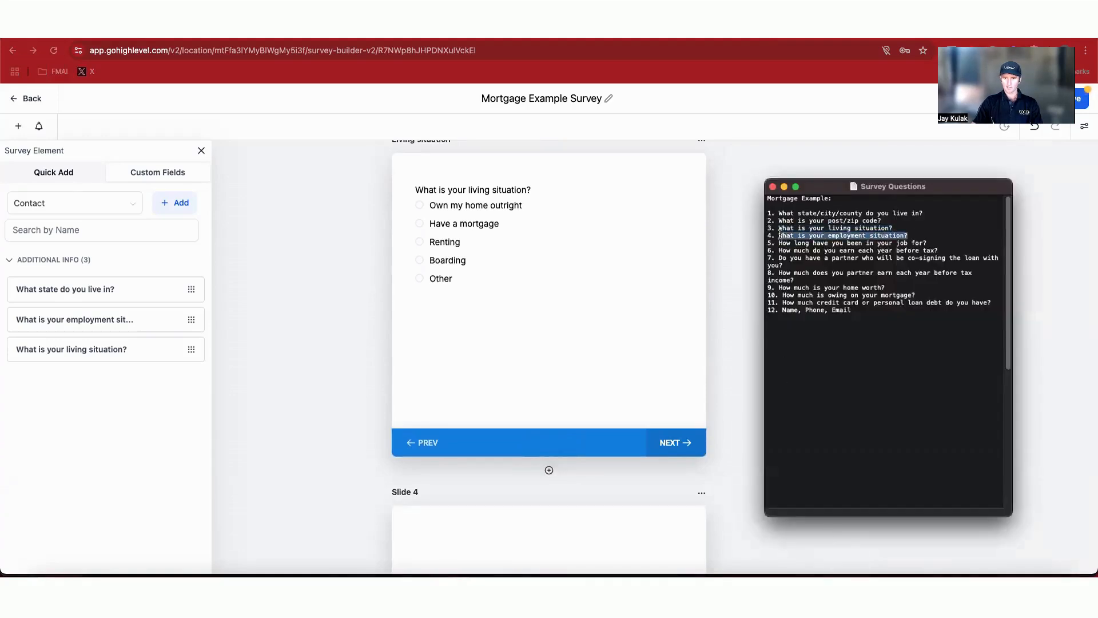
scroll(599, 320, "down", 2)
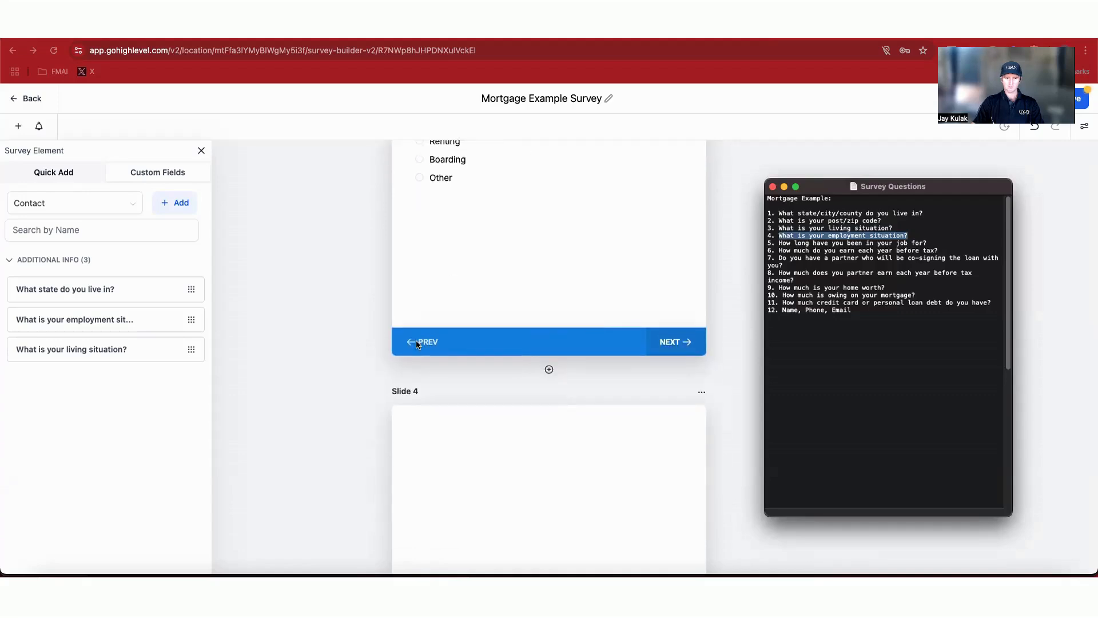
Step: Place the employment situation field on Slide 4 and rename the slide 'Employment situation'
left_click(83, 323)
left_click_drag(83, 324, 471, 436)
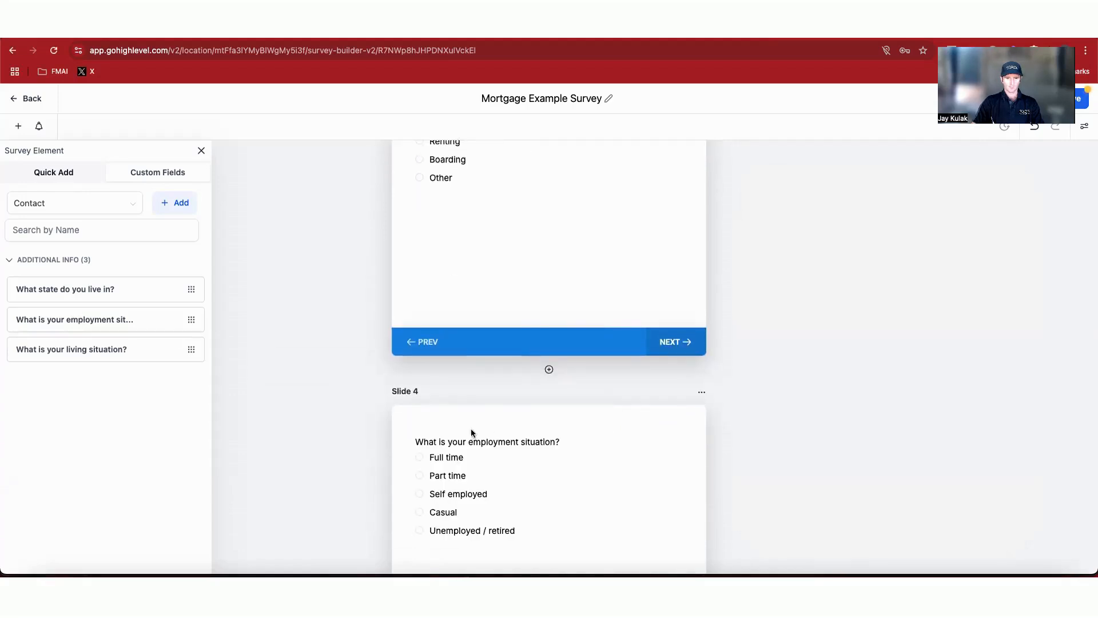
scroll(691, 319, "down", 2)
left_click(702, 301)
left_click(706, 265)
left_click(938, 234)
triple_click(938, 234)
type("Employment situation")
Step: Add a fifth slide and copy question 5 from the Survey Questions note
scroll(392, 365, "down", 3)
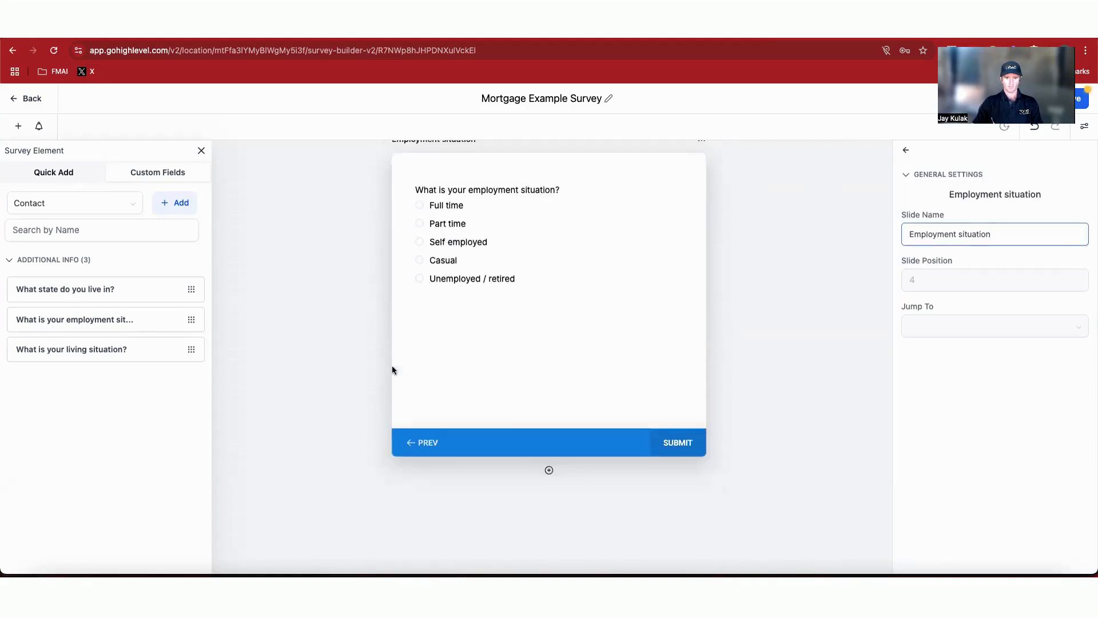
left_click(549, 470)
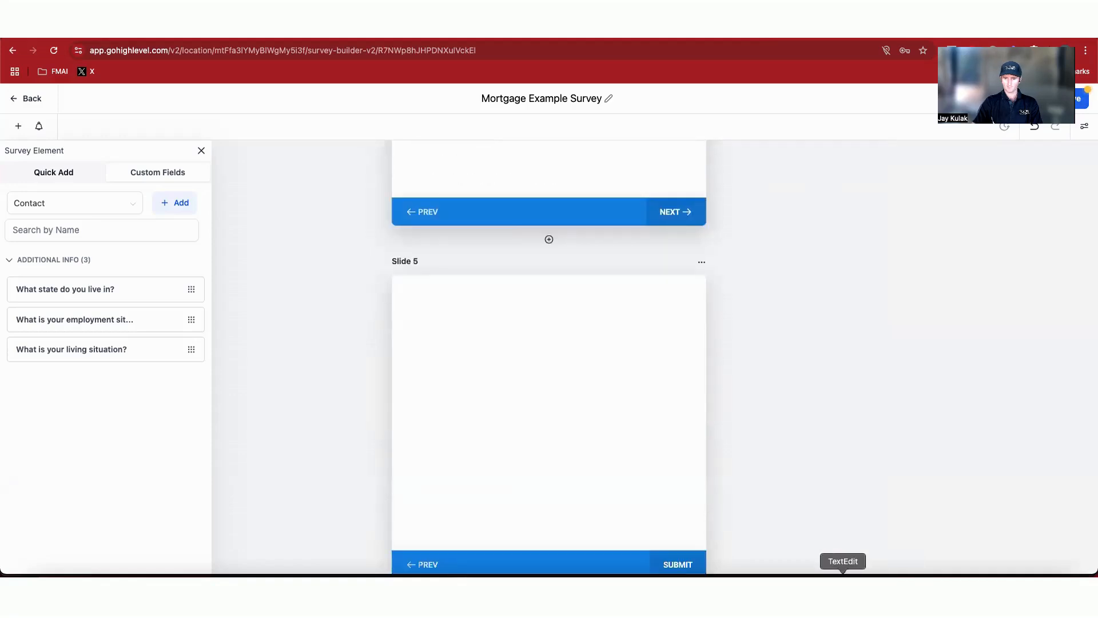
left_click(844, 562)
left_click_drag(779, 242, 928, 243)
key("super+c")
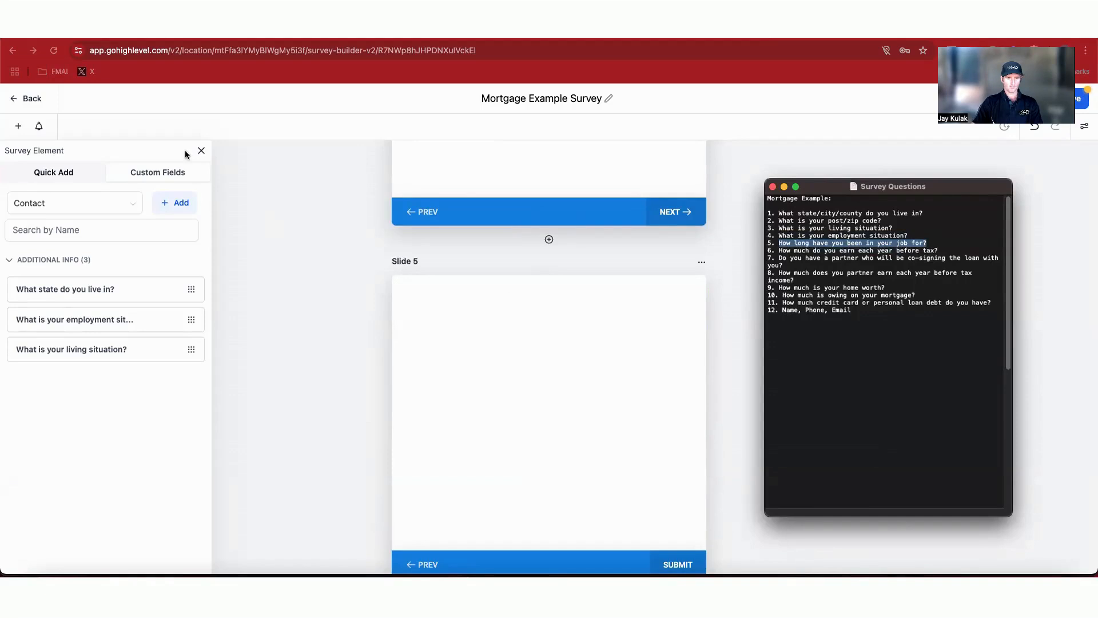
left_click(179, 207)
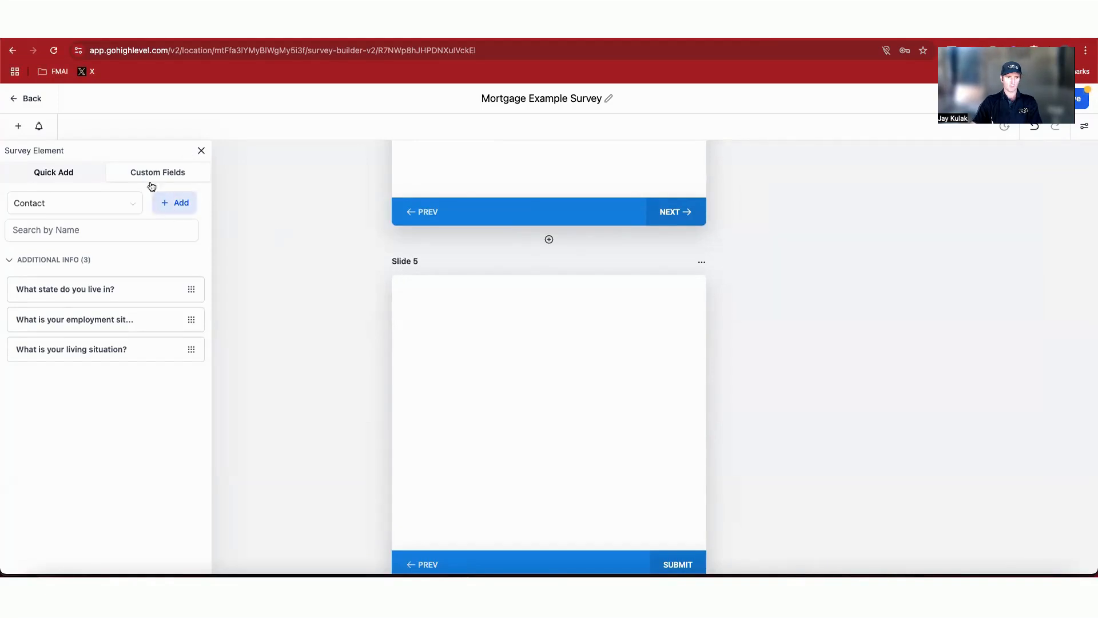
Step: Create a Radio Select field 'How long have you been in your job for?' in Additional Info with options Less than 3 months, 3-6 months, 6-12 months, More than 12 months
left_click(177, 207)
left_click(454, 343)
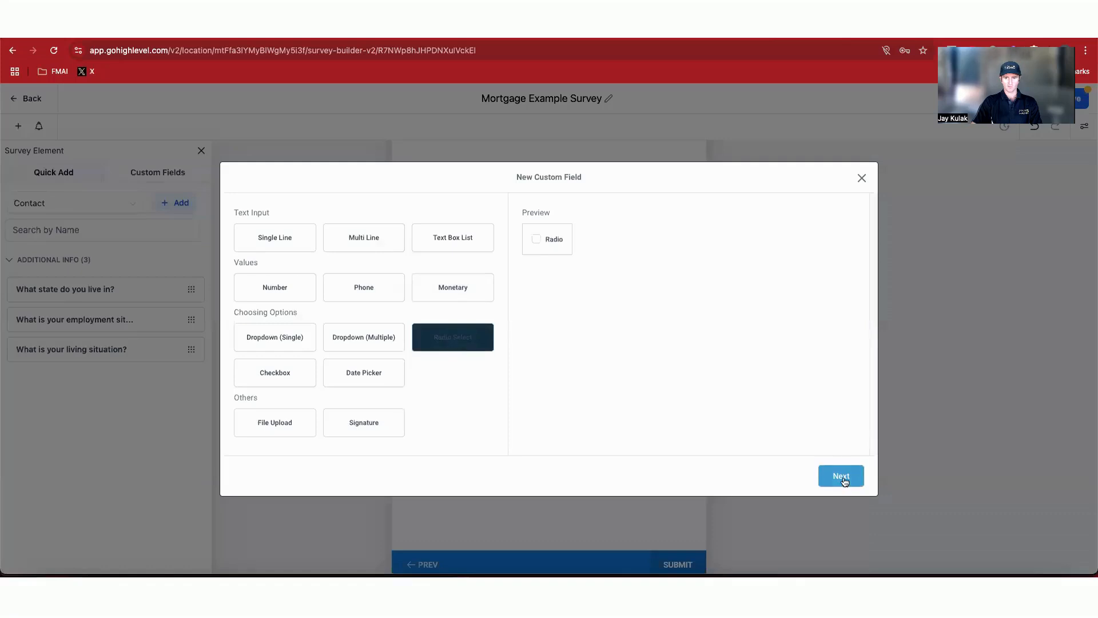
left_click(842, 477)
left_click(404, 260)
key("super+v")
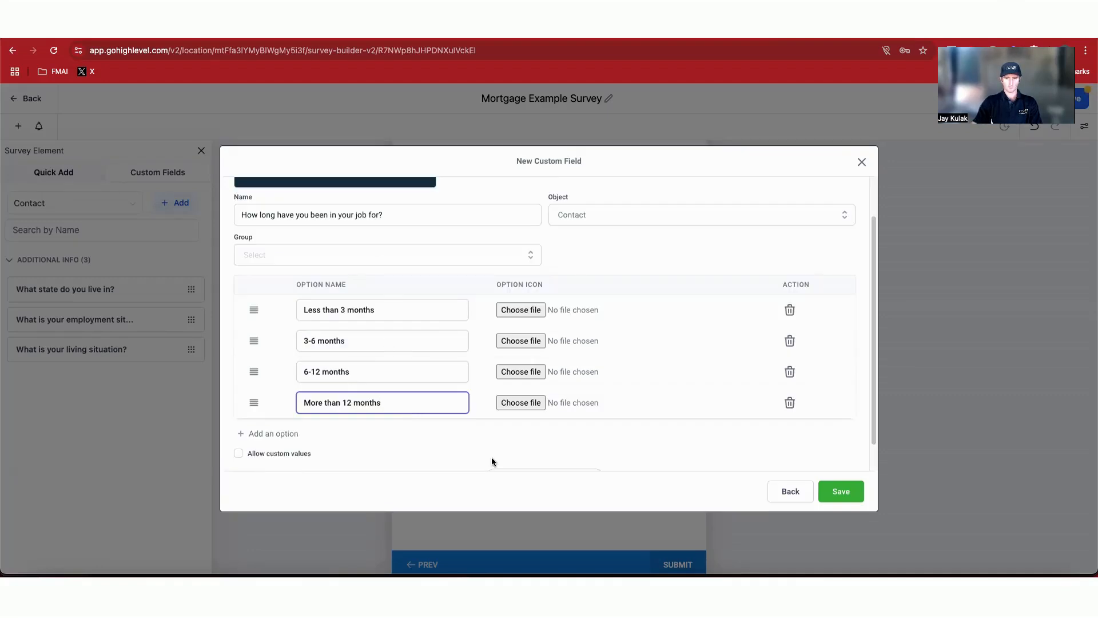
left_click(449, 256)
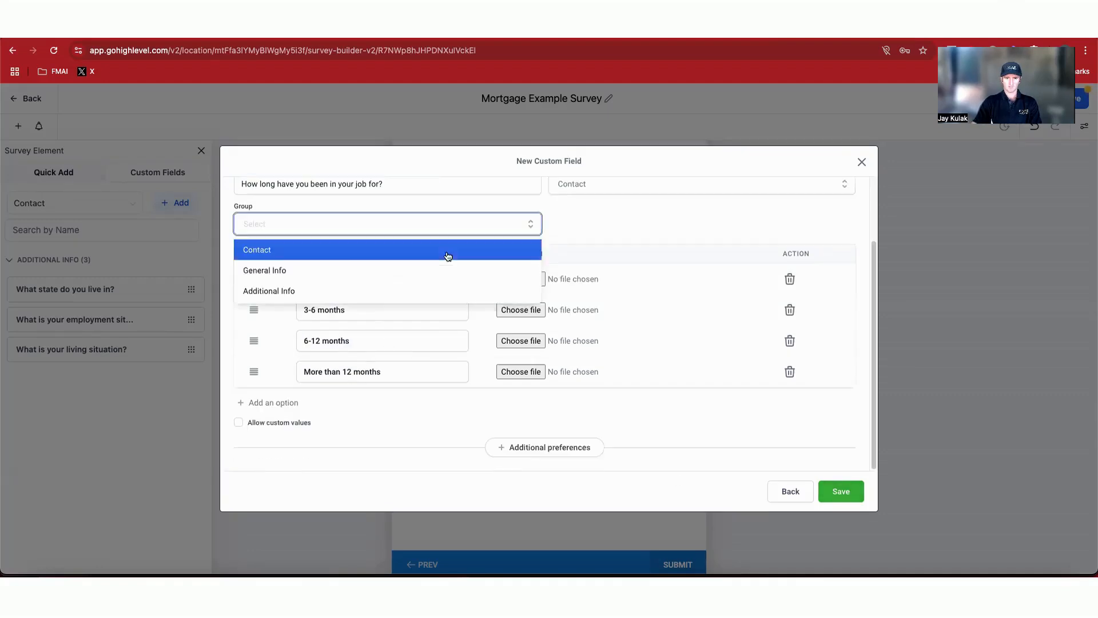
left_click(292, 288)
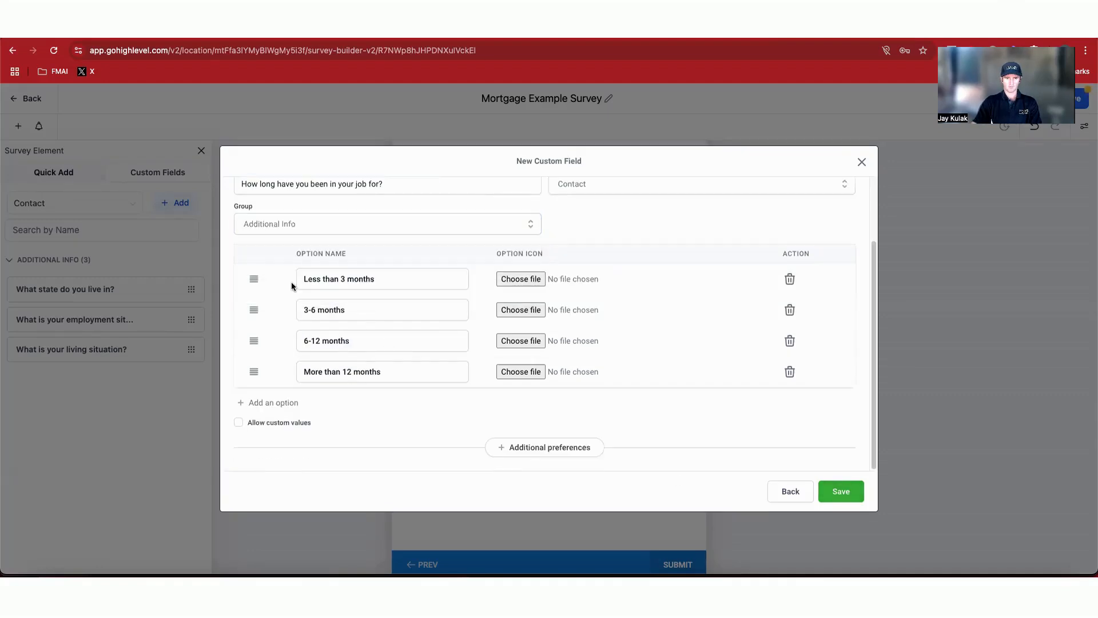
left_click(840, 492)
Step: Rename Slide 5 to 'Job timeframe'
left_click(927, 231)
scroll(613, 394, "down", 2)
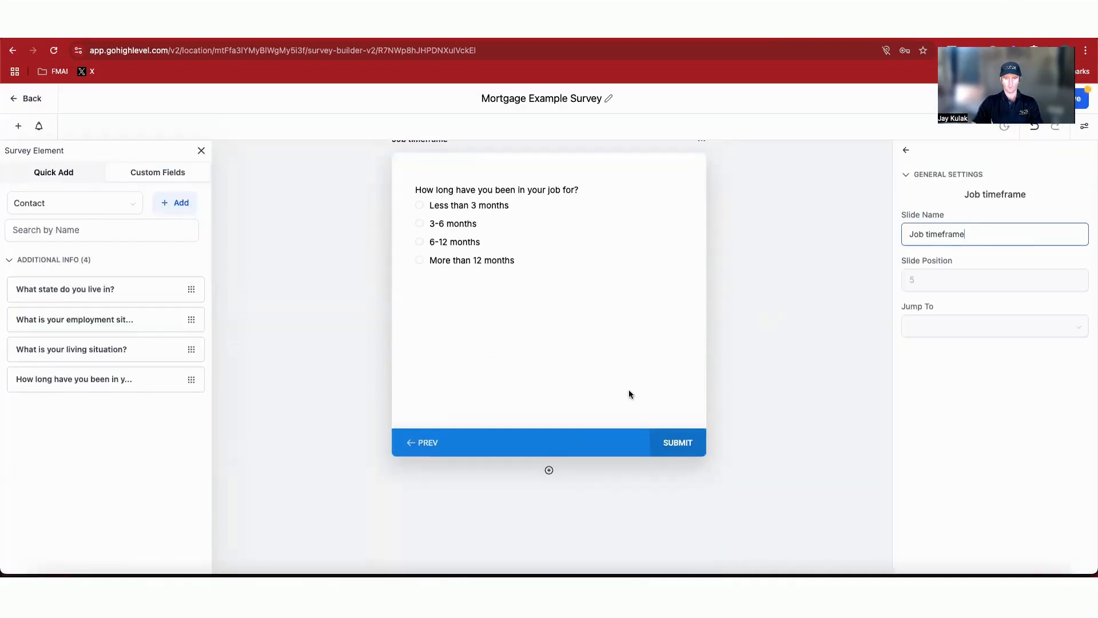
Step: Add a sixth slide and copy question 6 from the Survey Questions note
left_click(548, 467)
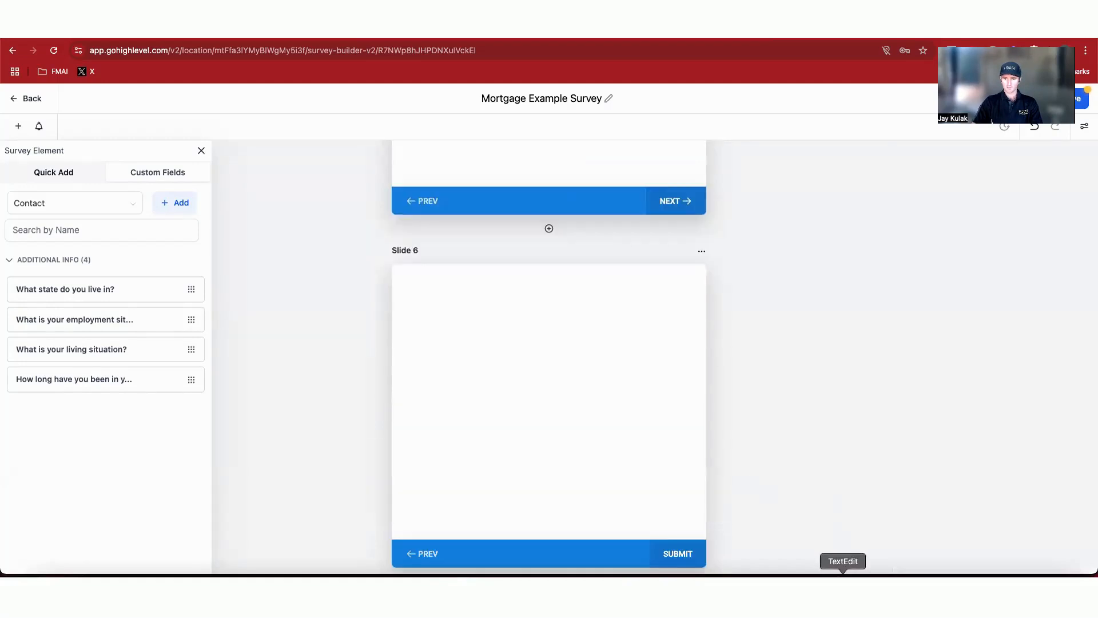
left_click(844, 589)
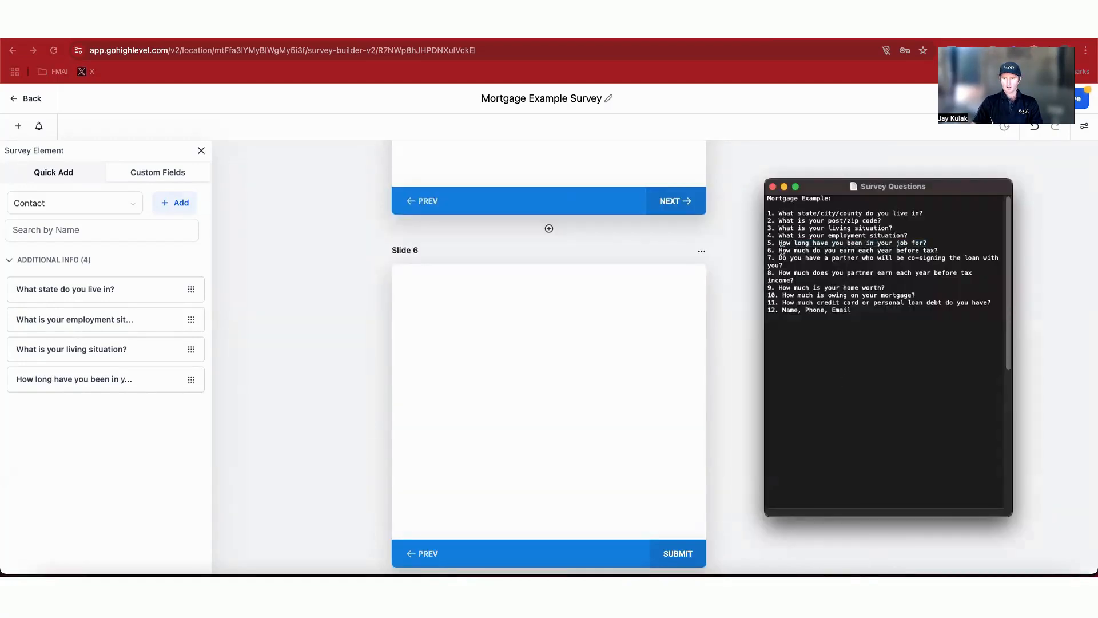
left_click_drag(779, 250, 943, 252)
key("super+c")
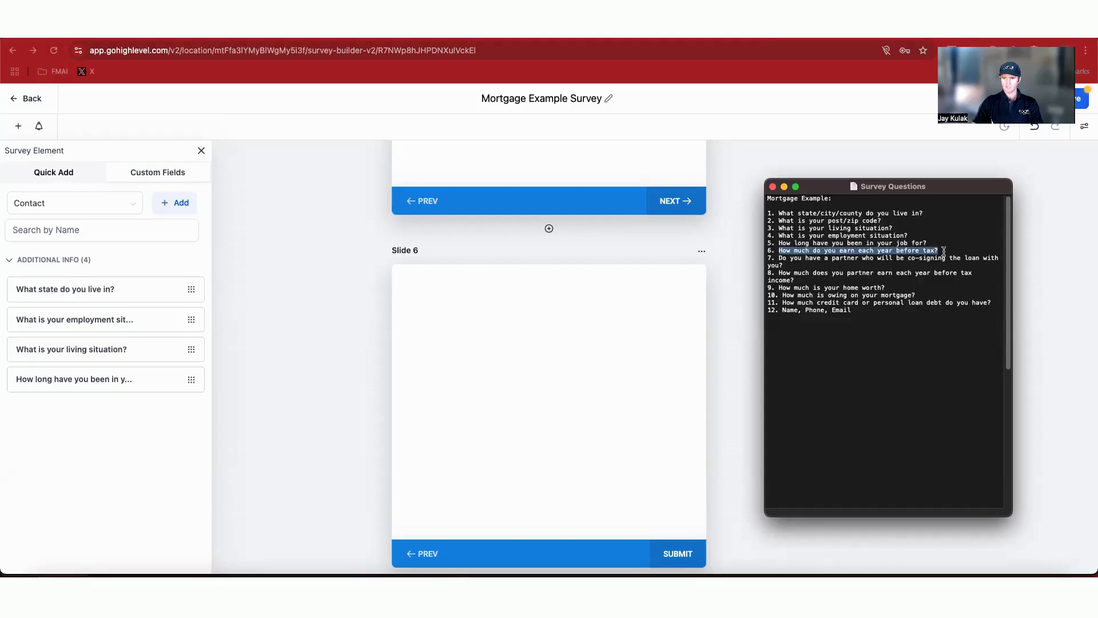
left_click(175, 203)
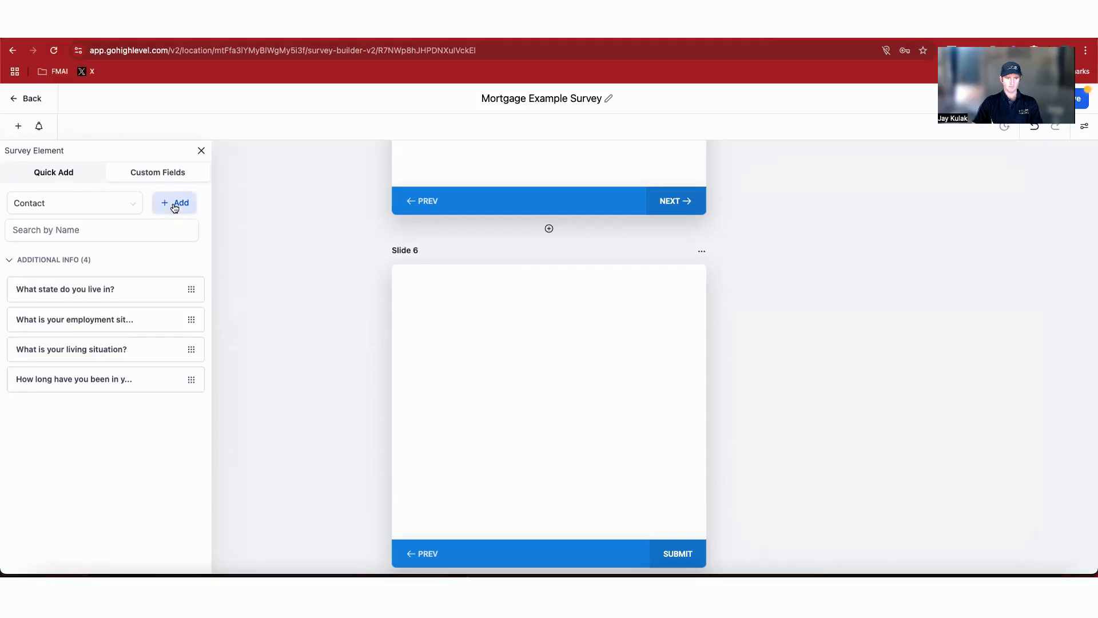
Step: Create a Radio Select field 'How much do you earn each year before tax?' in Additional Info with the pasted income range options
left_click(456, 348)
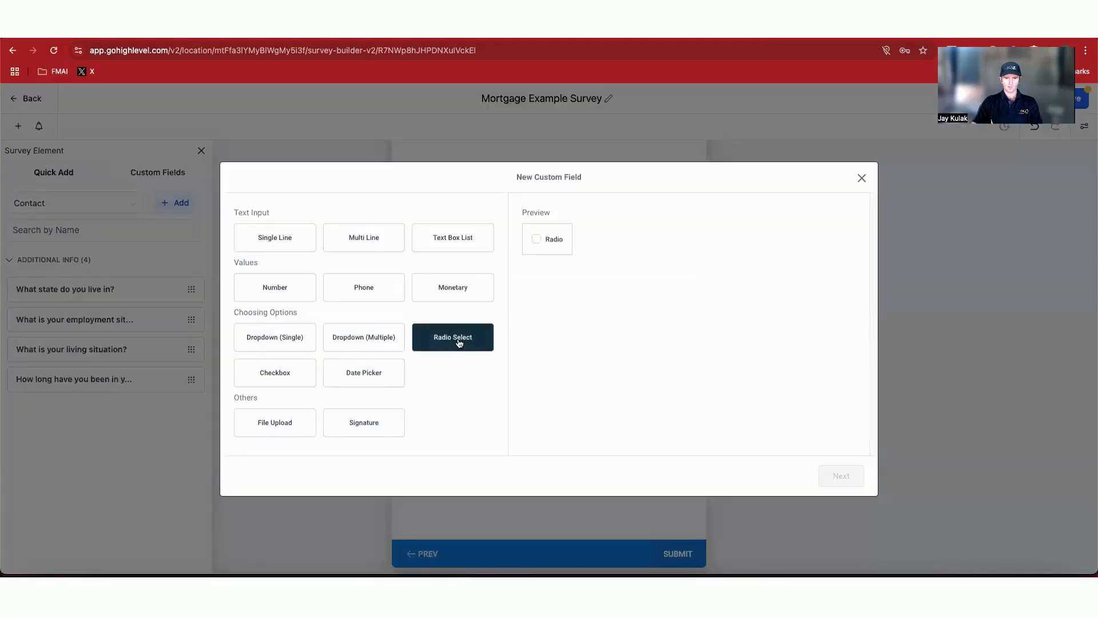
left_click(847, 478)
left_click(369, 266)
key("super+v")
left_click(368, 307)
left_click(354, 375)
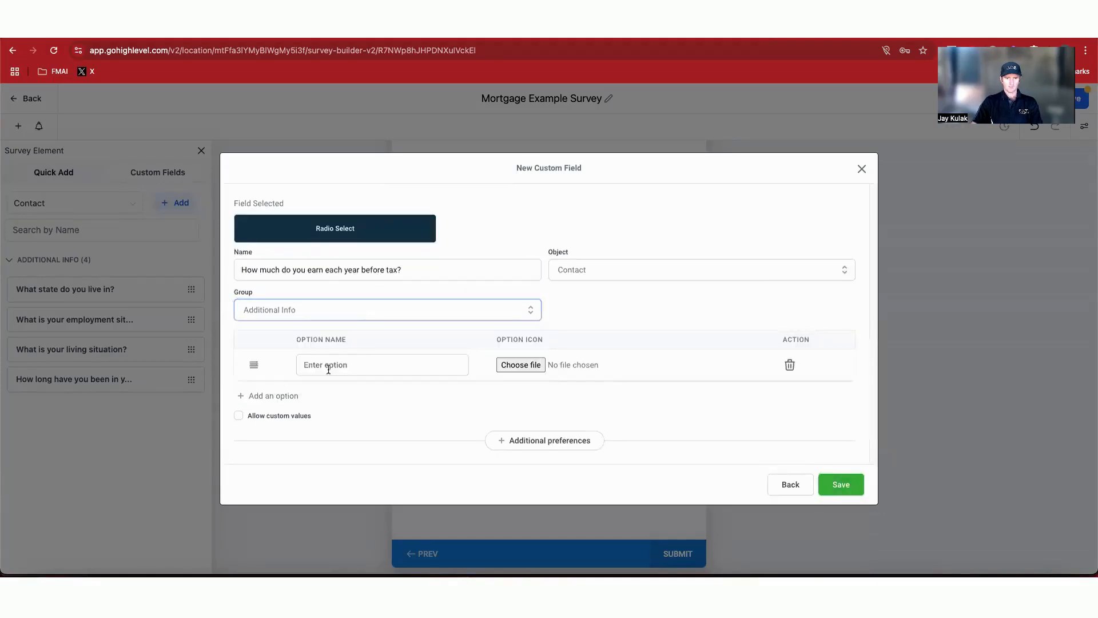
left_click(368, 369)
key("super+v")
left_click(840, 490)
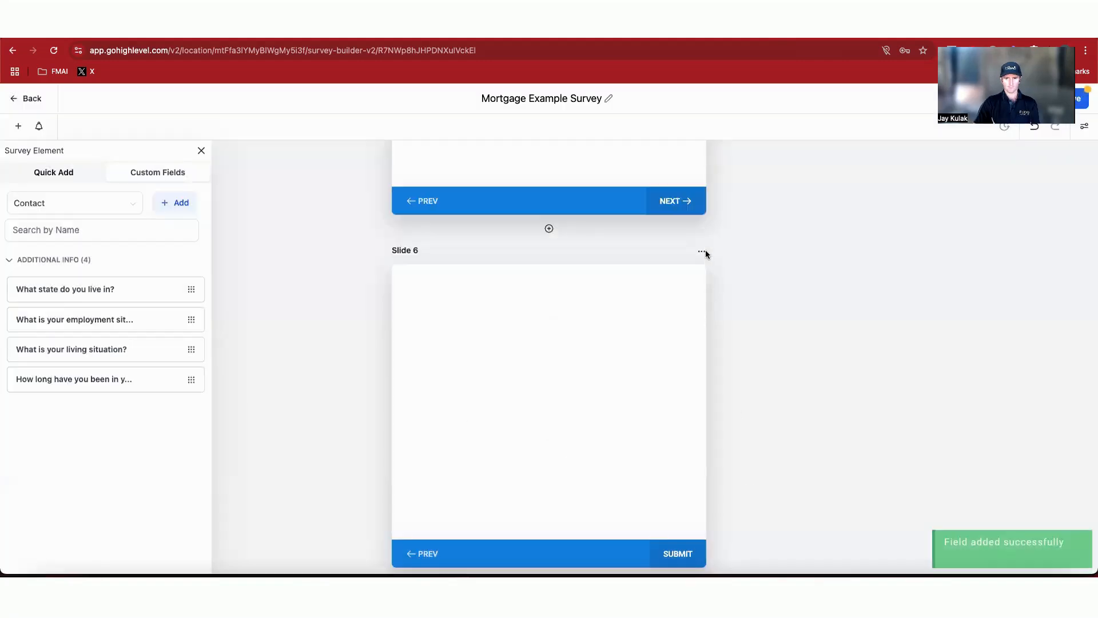
Step: Open Slide 6 settings, name it 'Earnings before tax', and place the earnings field on the slide
left_click(702, 252)
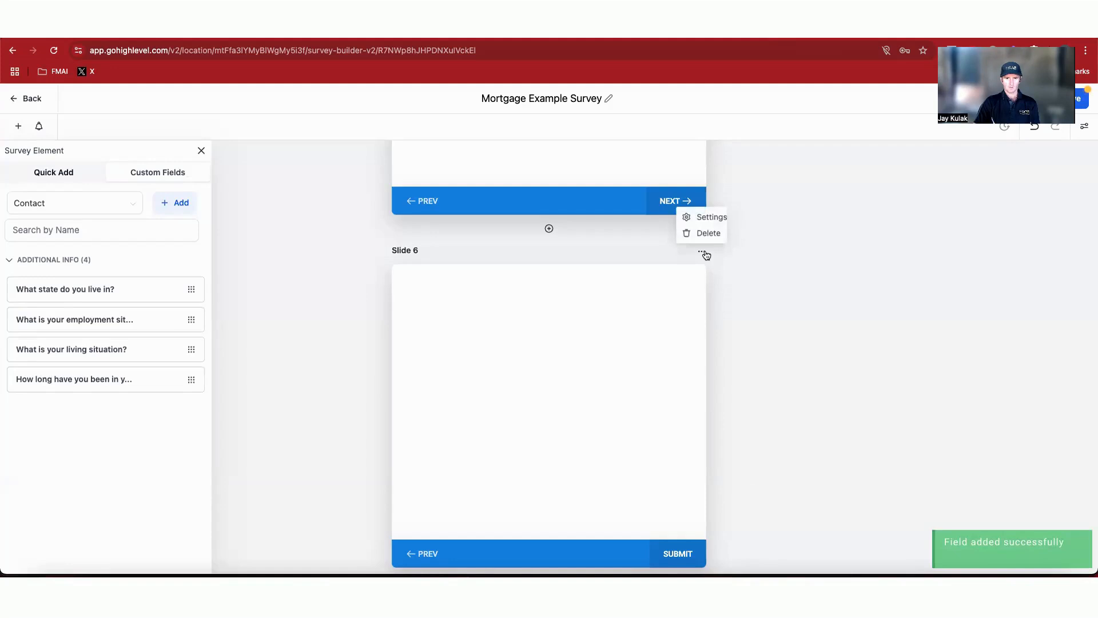
left_click(708, 218)
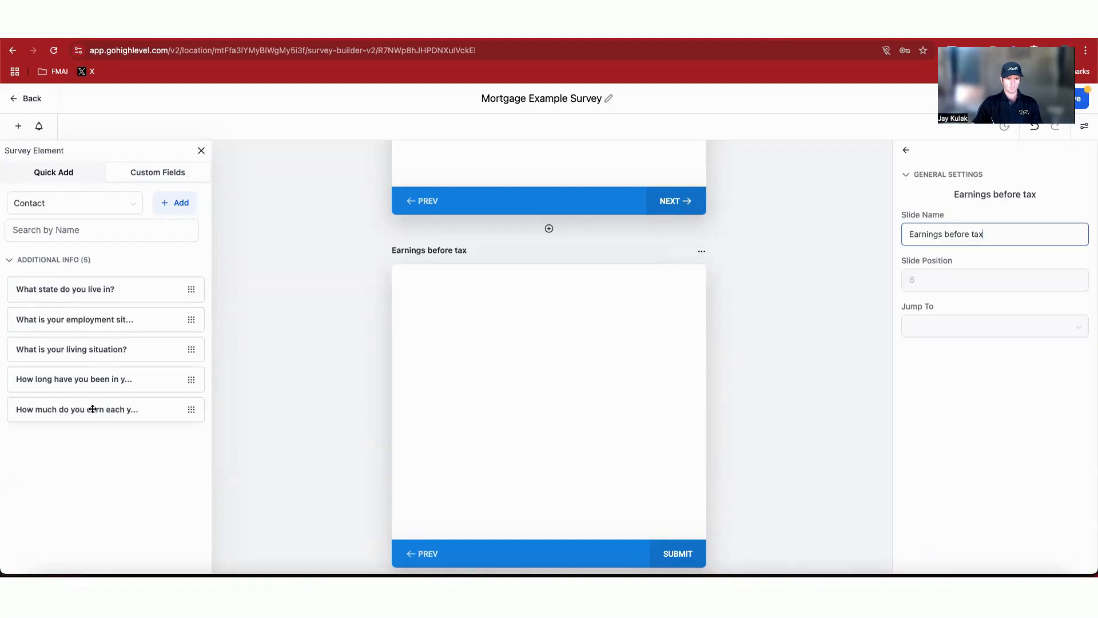
left_click_drag(91, 409, 554, 338)
scroll(554, 338, "down", 3)
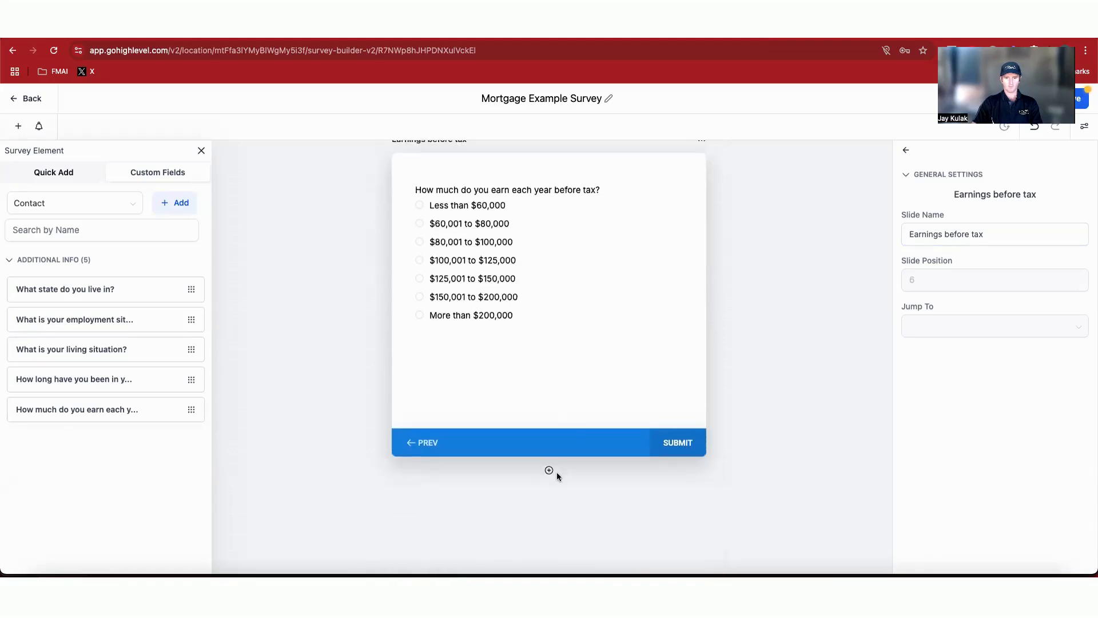
Step: Add a seventh slide and copy question 7 from the Survey Questions note
left_click(549, 470)
key("super+Tab")
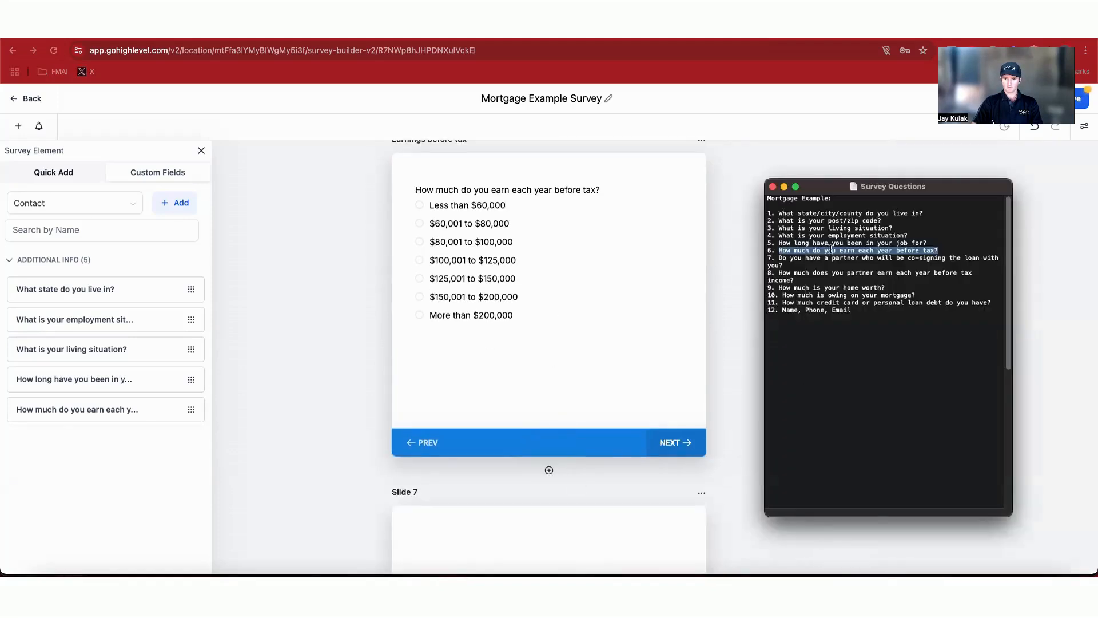
left_click(777, 256)
left_click_drag(780, 259, 829, 270)
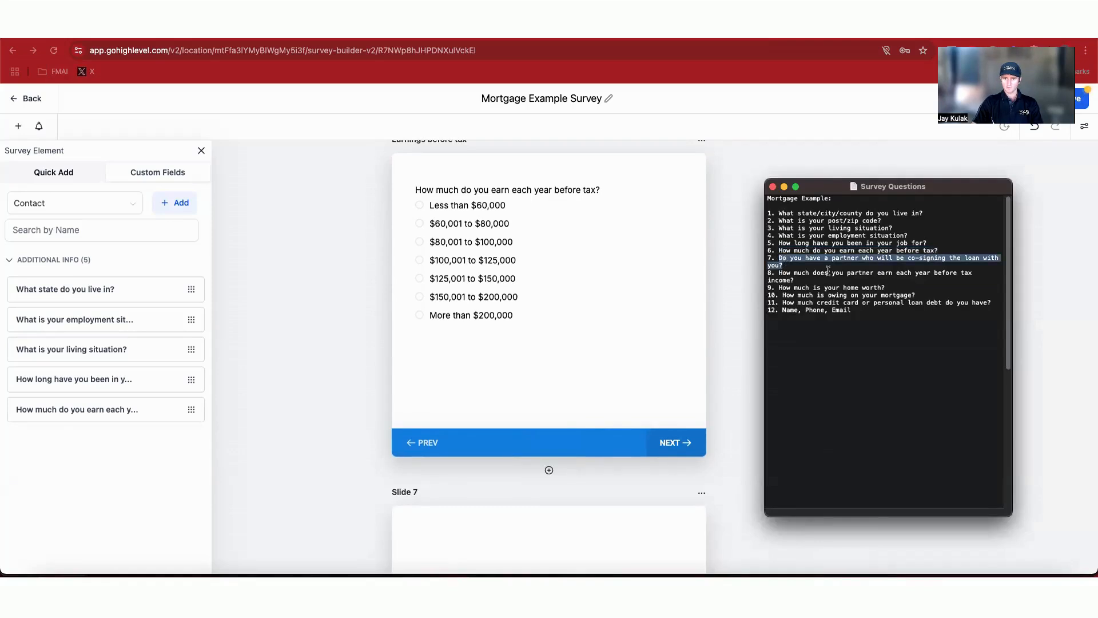
scroll(321, 365, "down", 3)
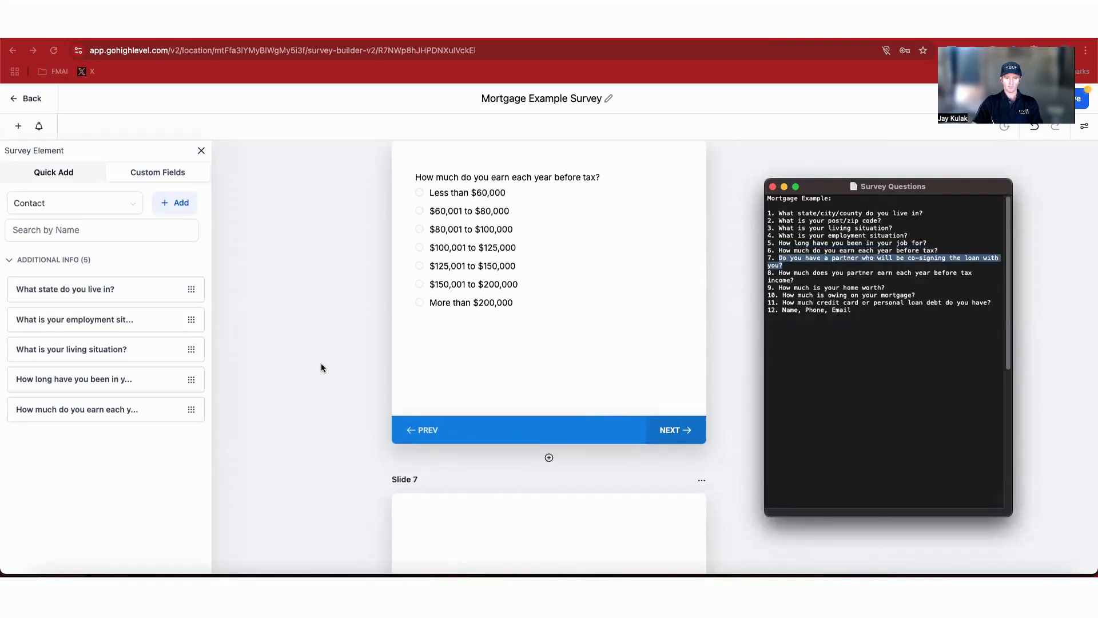
key("super+Tab")
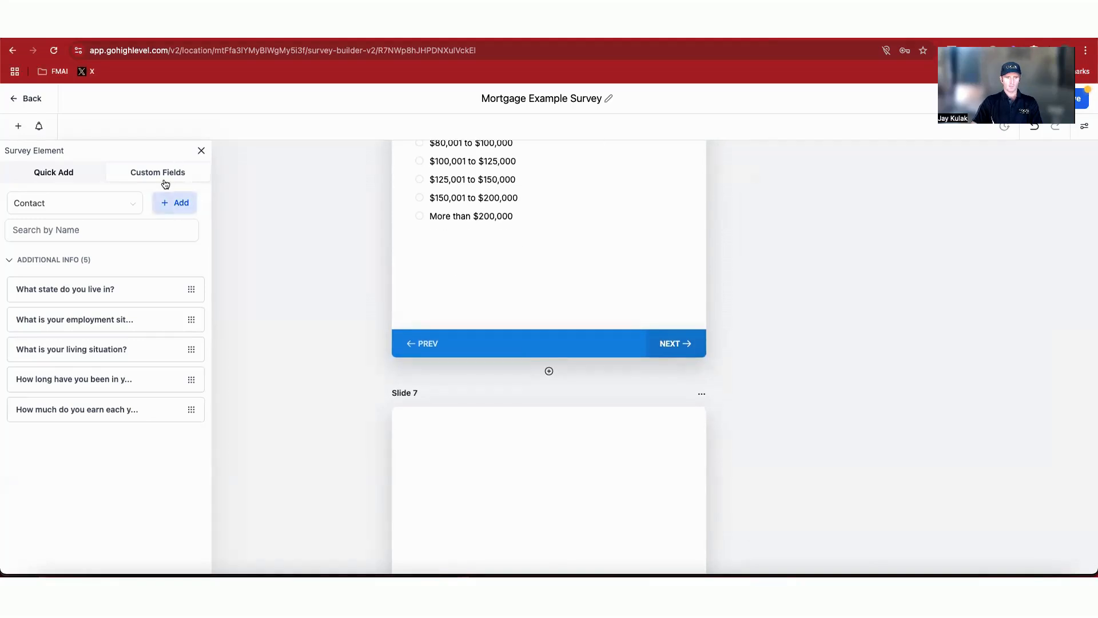
Step: Create a Radio Select field 'Do you have a partner who will be co-signing the loan with you?' with options Yes and No
left_click(173, 204)
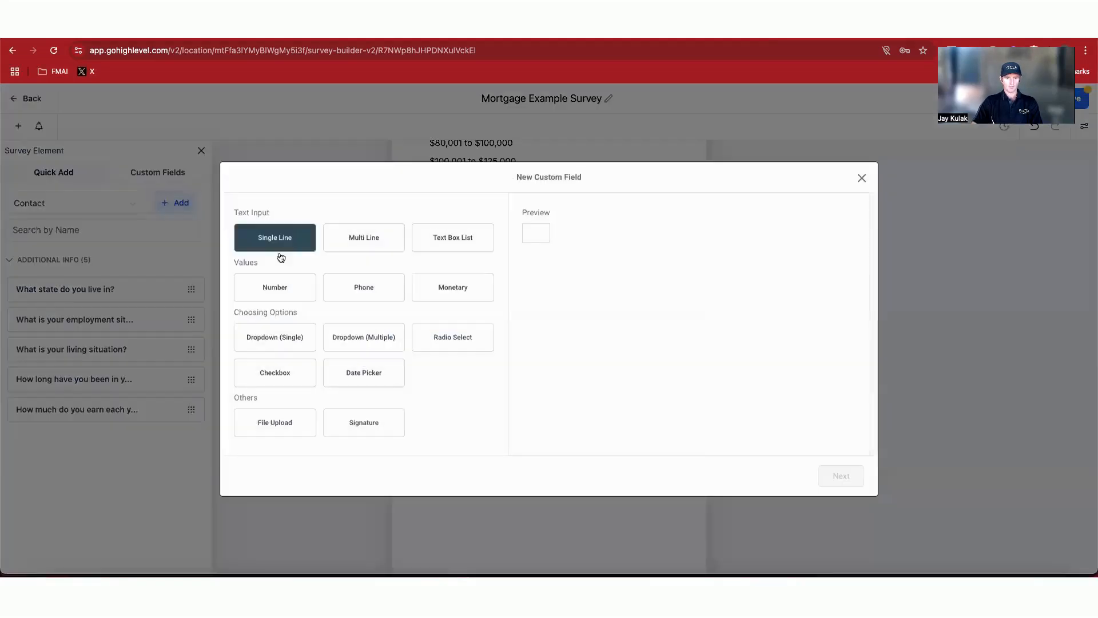
left_click(461, 341)
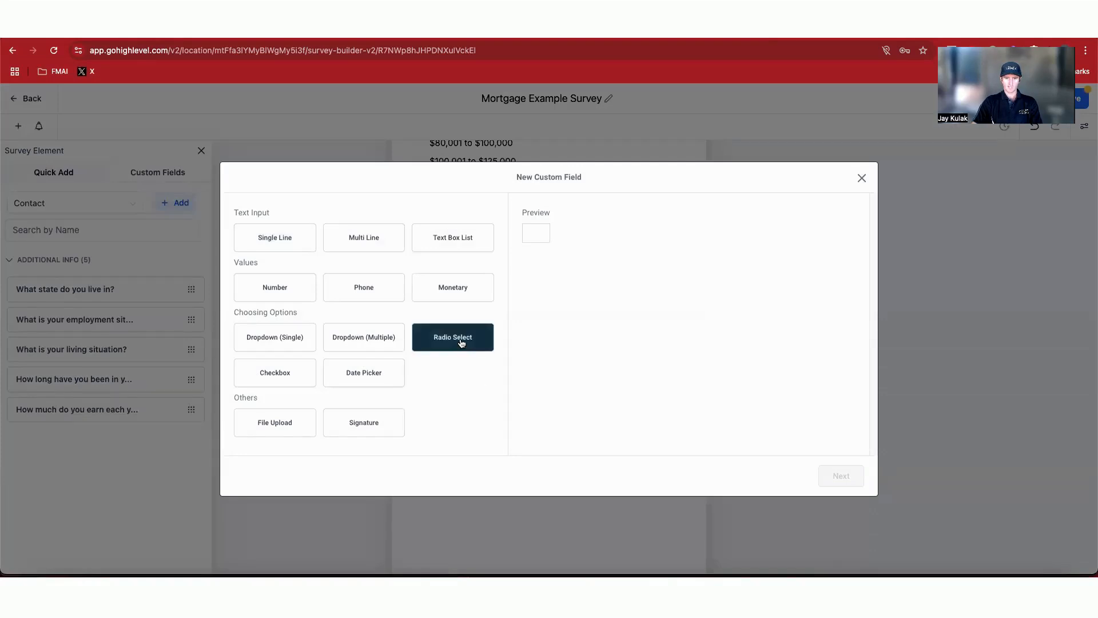
left_click(844, 477)
left_click(351, 269)
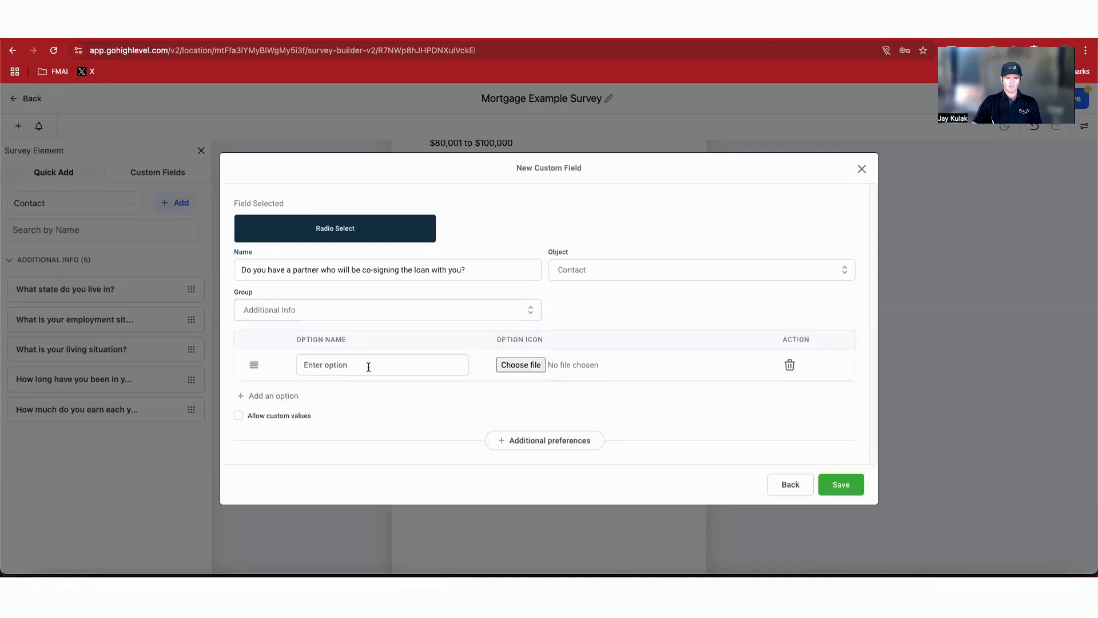
type("Yes")
key("Return")
type("No")
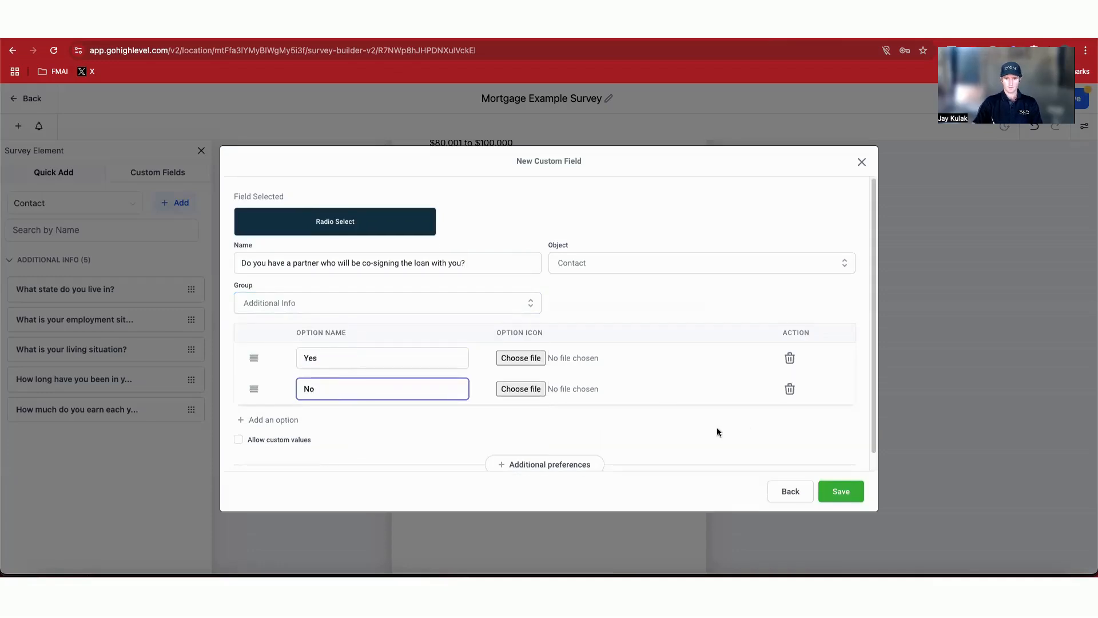
left_click(860, 501)
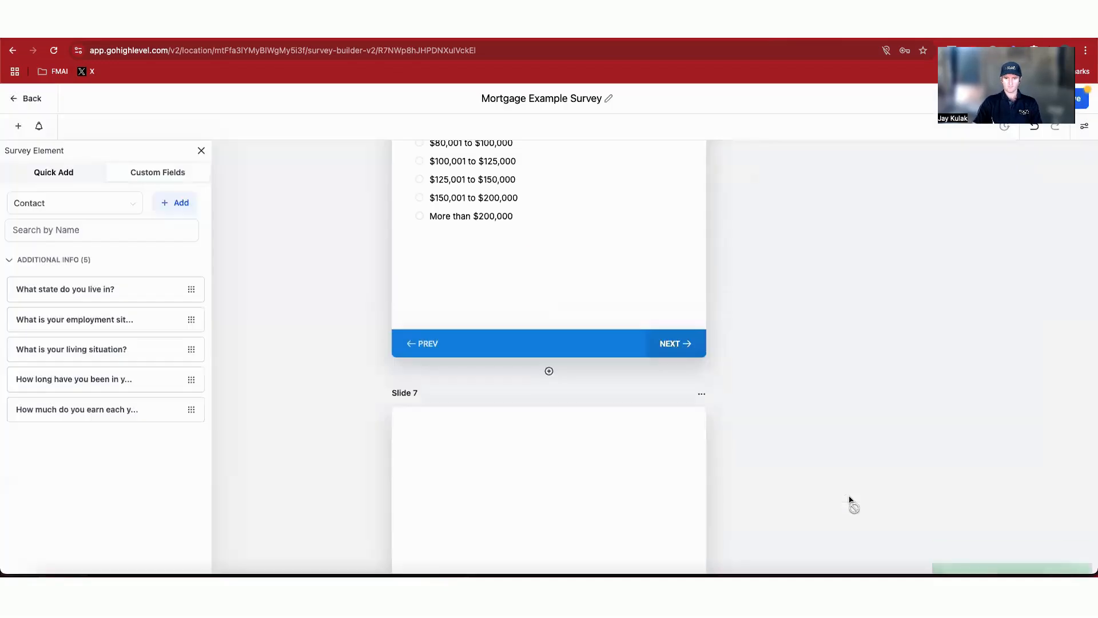
Step: Rename Slide 7 to 'Co sign partner' and place the co-signing partner field on it
left_click(702, 393)
left_click(710, 359)
double_click(939, 236)
type("Co sign partner")
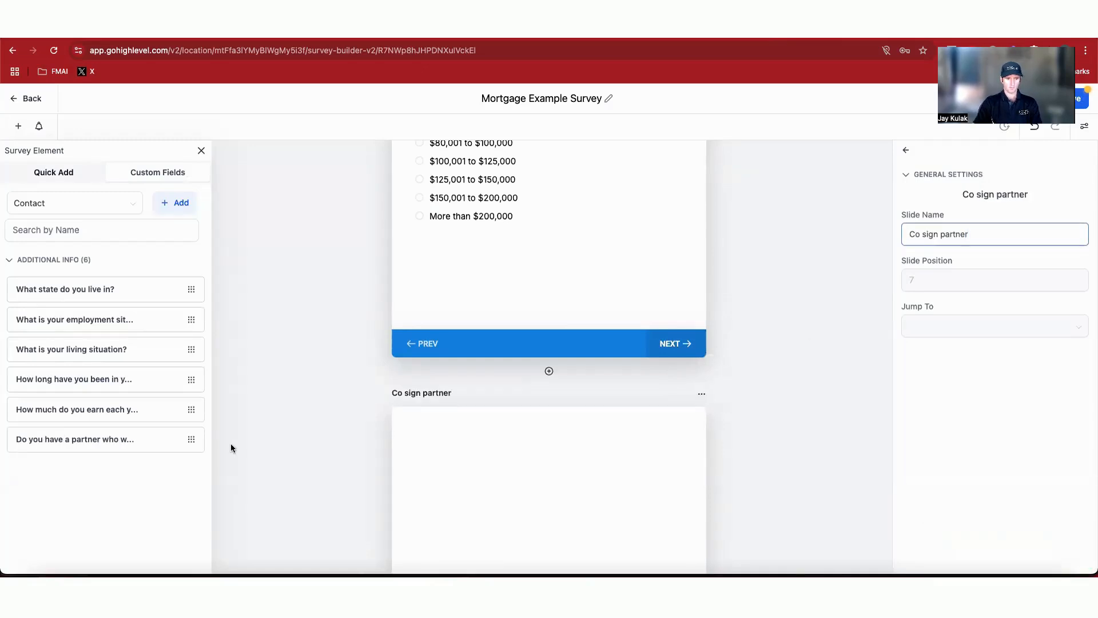
scroll(231, 444, "down", 2)
left_click_drag(77, 435, 535, 375)
scroll(569, 378, "down", 3)
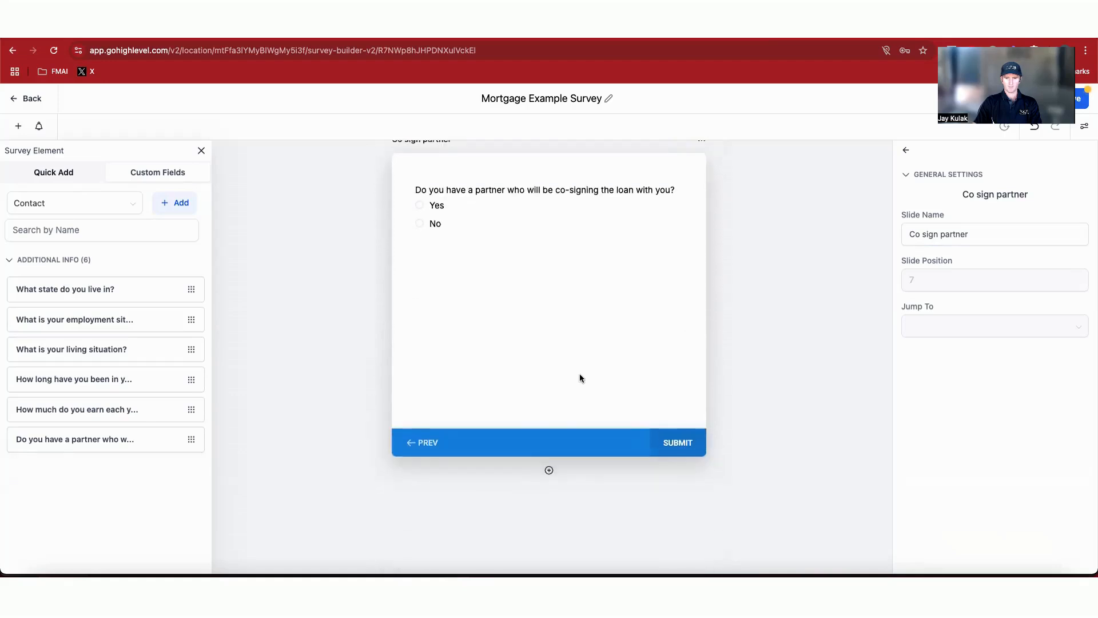
Step: Add an eighth slide and copy question 8 from the Survey Questions note
left_click(549, 471)
left_click(844, 569)
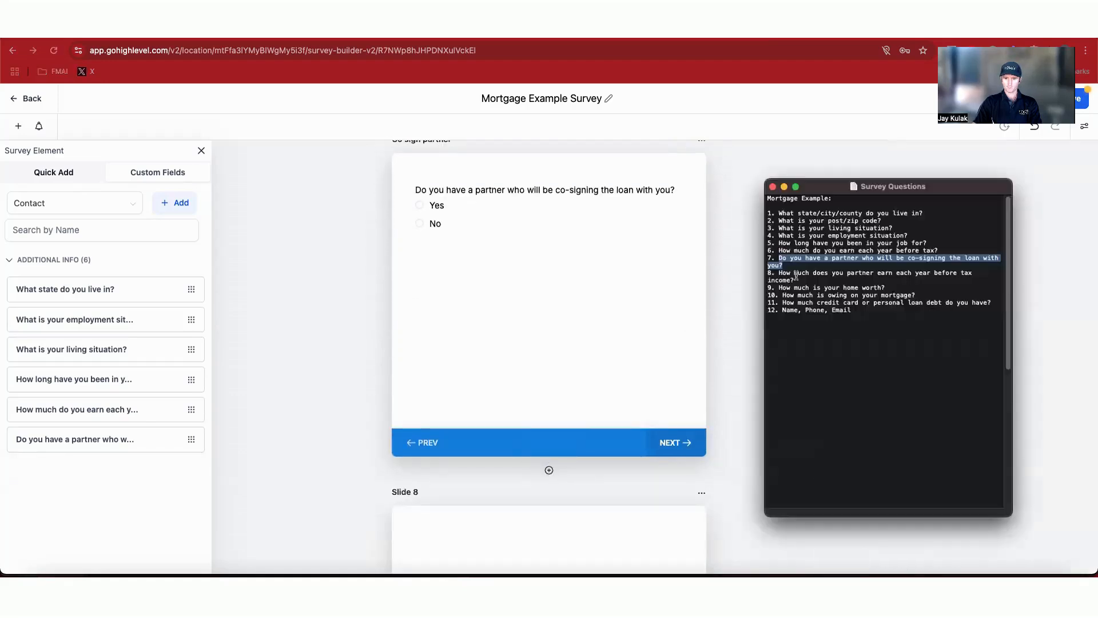
left_click_drag(800, 280, 779, 273)
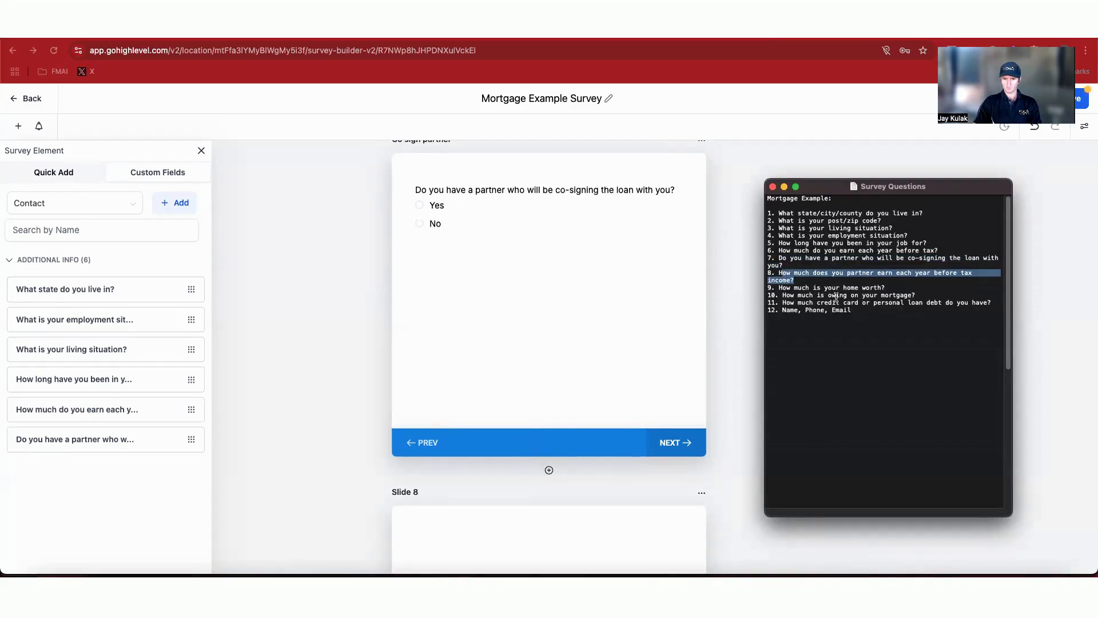
left_click(802, 273)
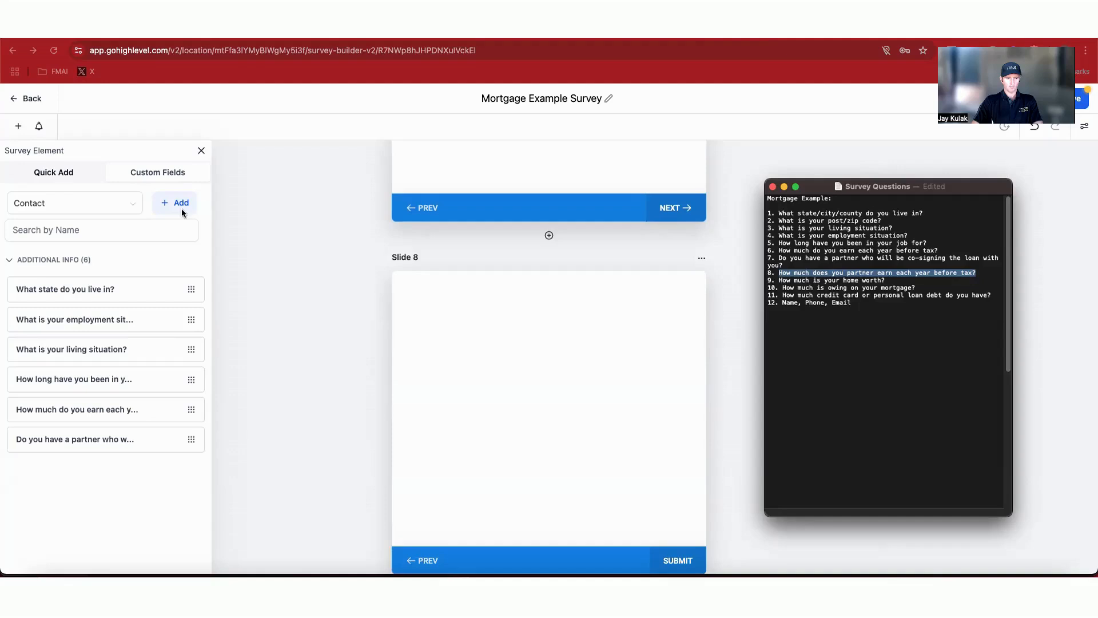
left_click(181, 215)
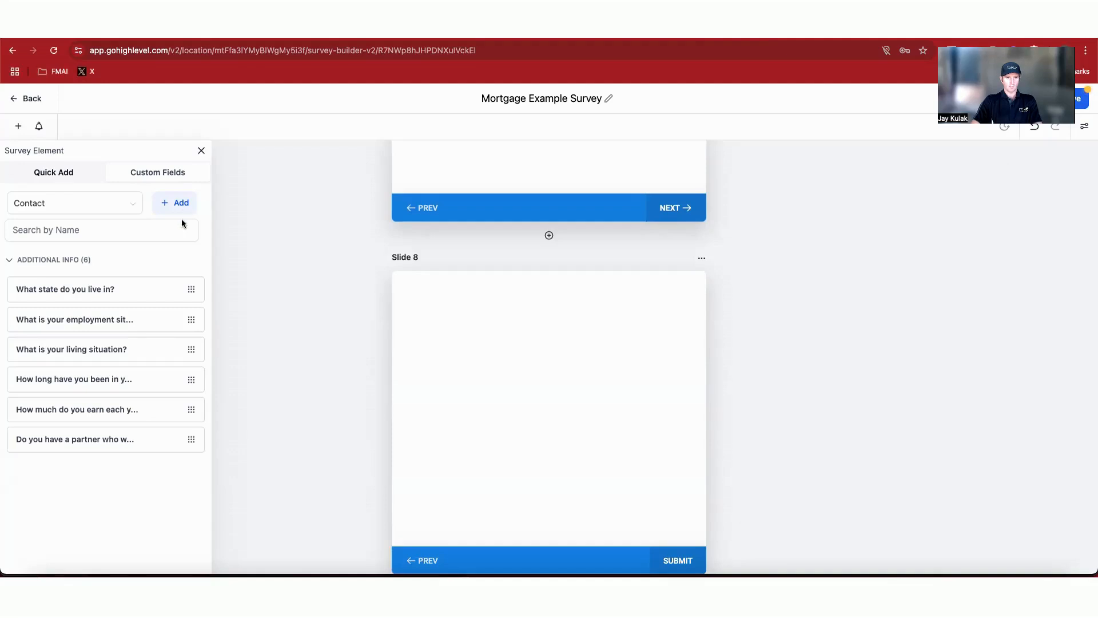
Step: Create a Radio Select field 'How much does you partner earn each year before tax?' in Additional Info with the pasted income options
left_click(181, 203)
left_click(453, 337)
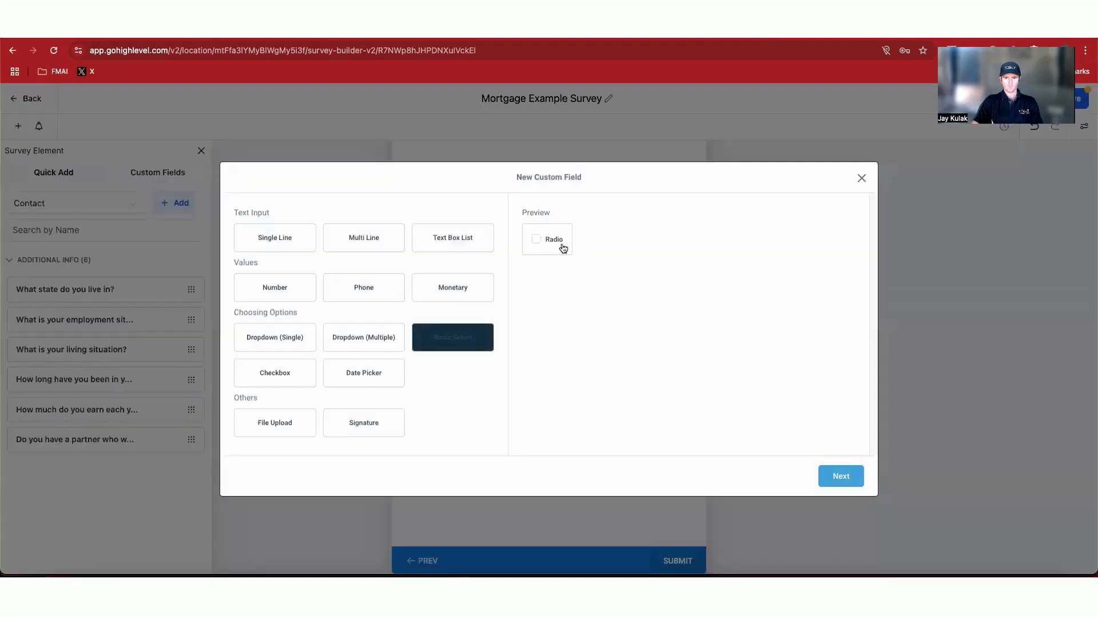
left_click(839, 485)
left_click(389, 269)
type("How much does you partner earn each year before tax?")
left_click(318, 315)
left_click(321, 376)
left_click(363, 365)
type("Less than $60,000 $60,001 to $80,000 $80,001 to $100,000 $100,001 to $125,000 $125,001 to $150,000 $150,001 to $200,000 More than $200,000")
left_click(847, 491)
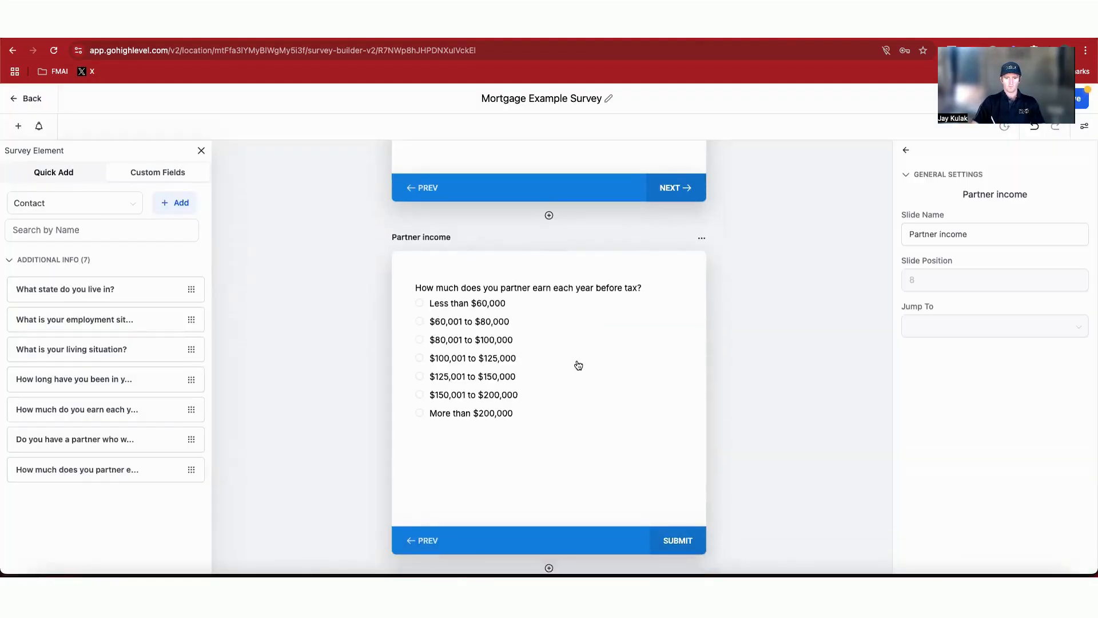
Step: Add a ninth slide and select question 9 in the Survey Questions note
scroll(619, 431, "down", 2)
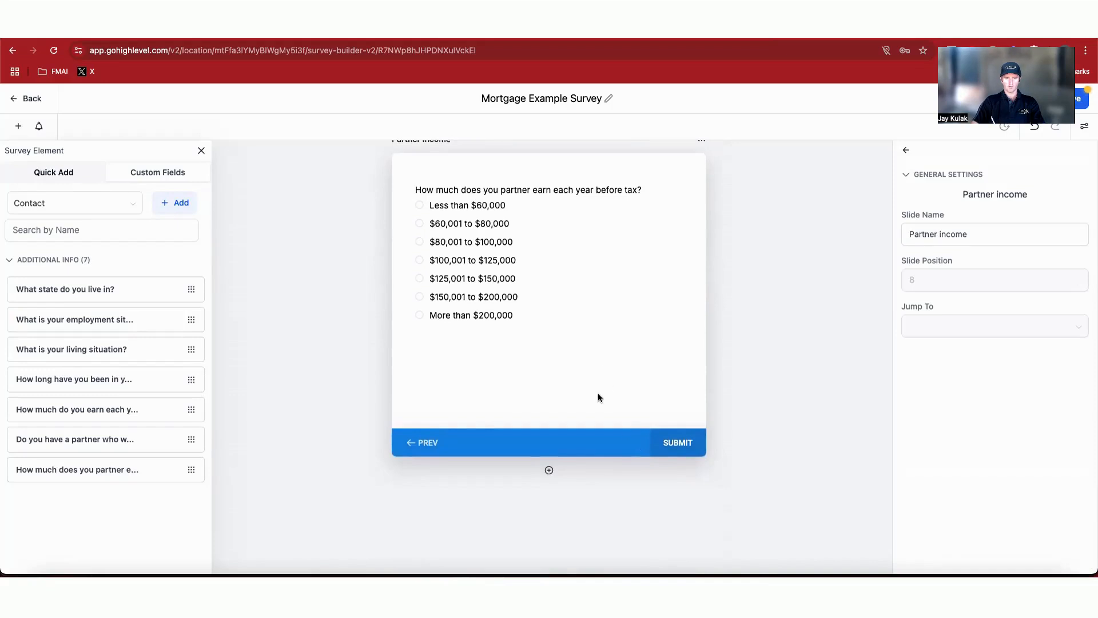
left_click(549, 469)
left_click(843, 571)
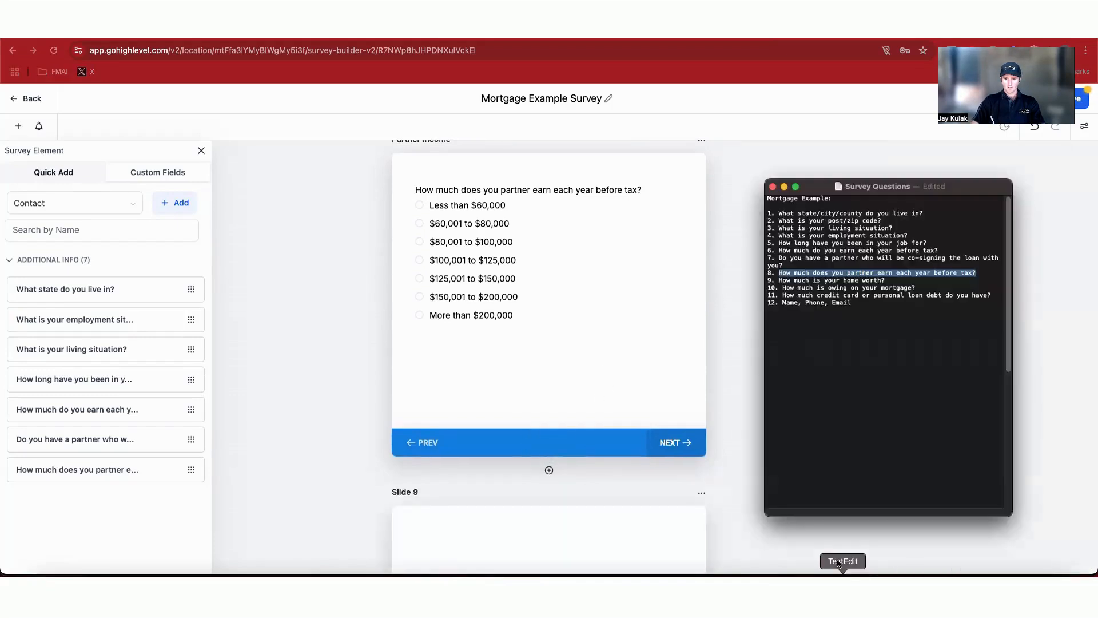
left_click_drag(779, 280, 891, 280)
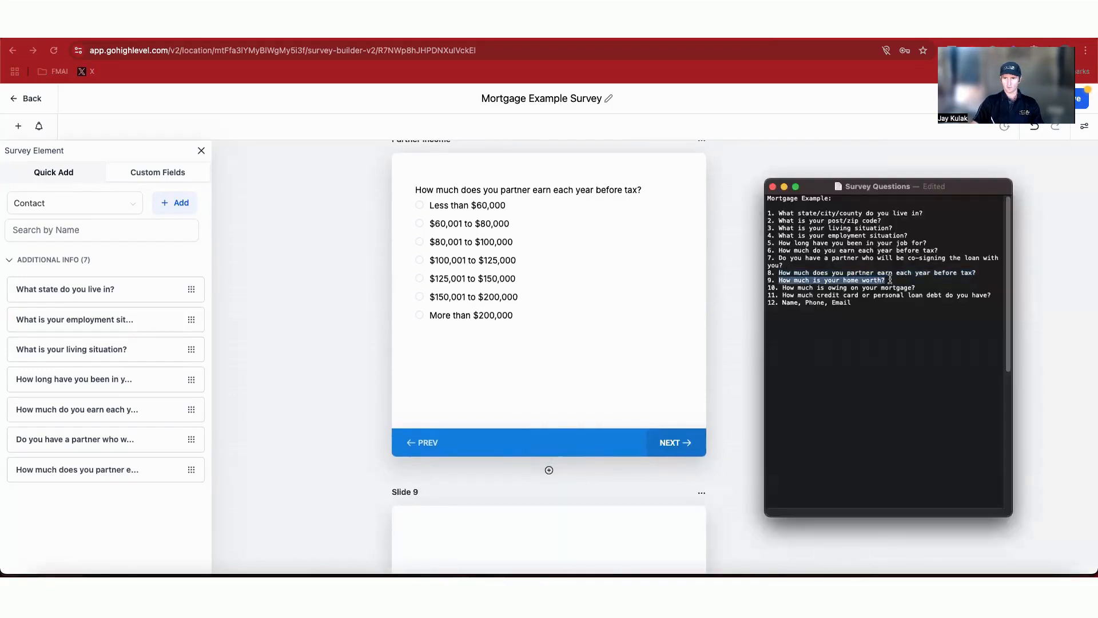
scroll(292, 409, "down", 2)
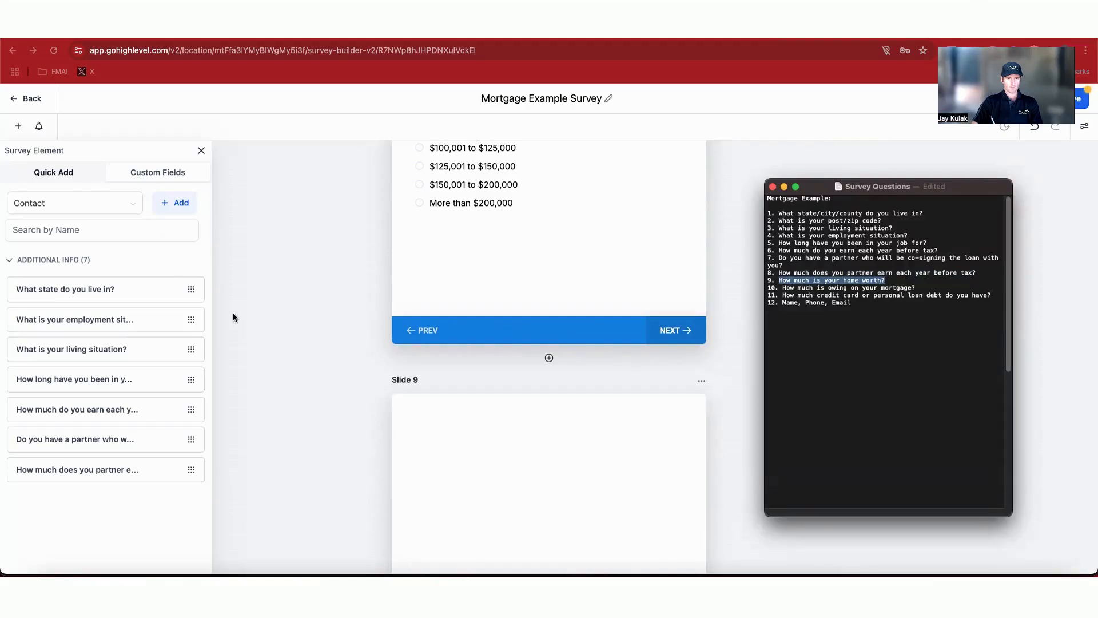
left_click(513, 437)
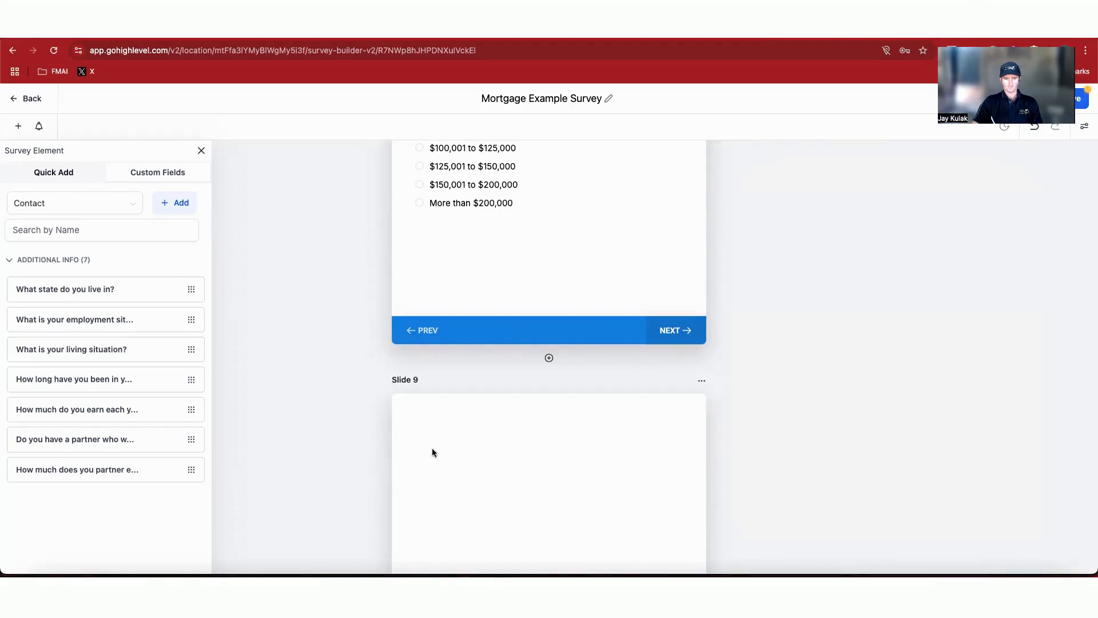
Step: Add a Monetary element to Slide 9 and label it 'How much is your property worth?'
scroll(432, 449, "down", 2)
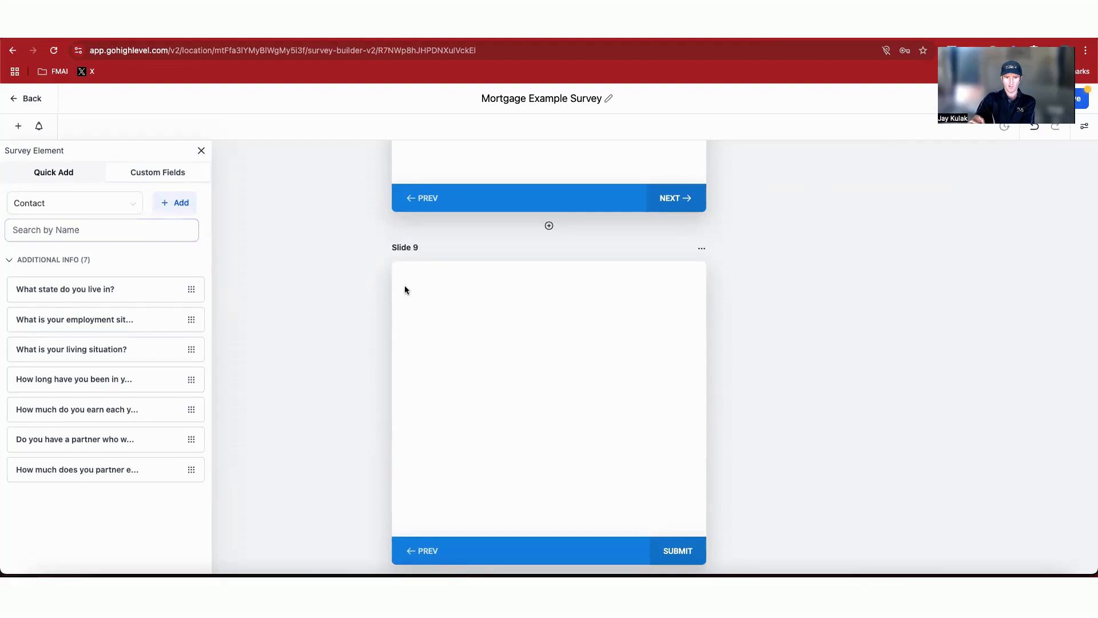
scroll(405, 290, "up", 4)
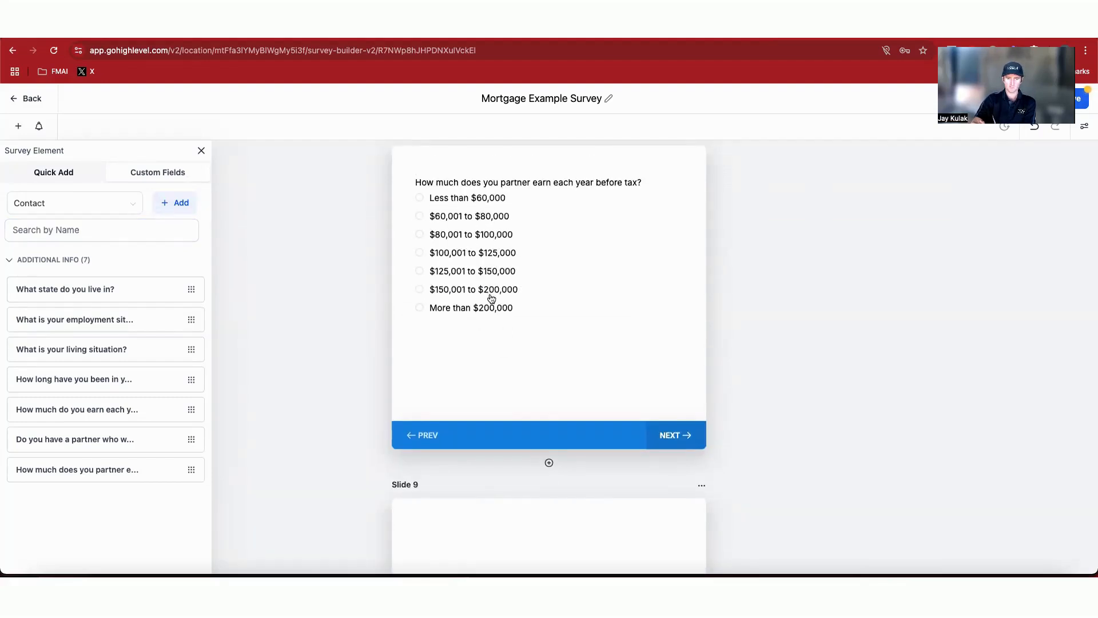
scroll(492, 286, "down", 1)
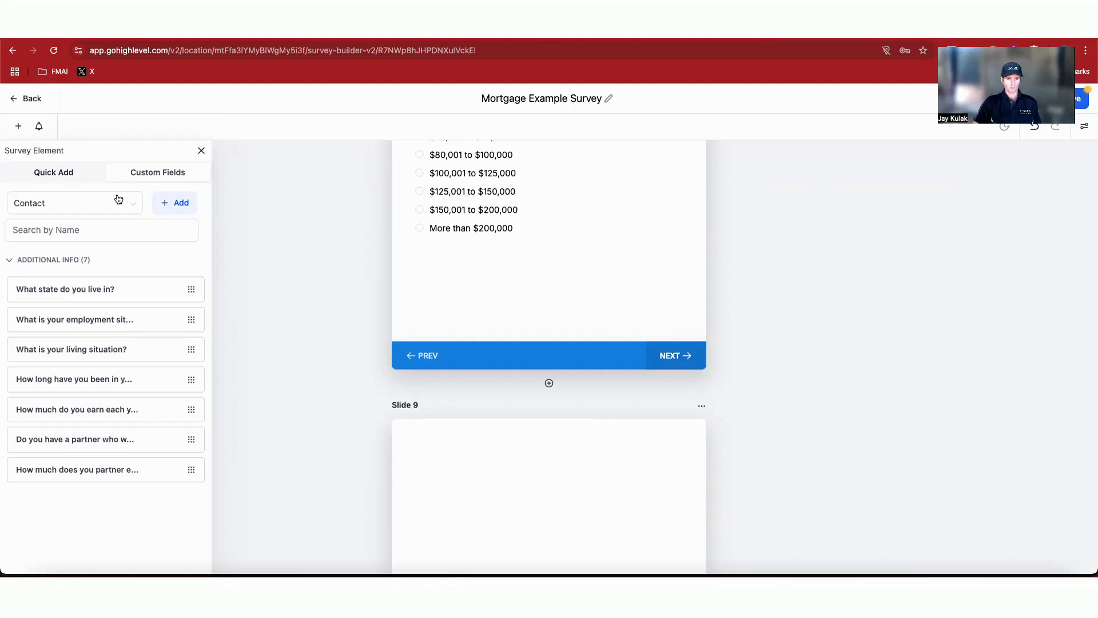
left_click(74, 176)
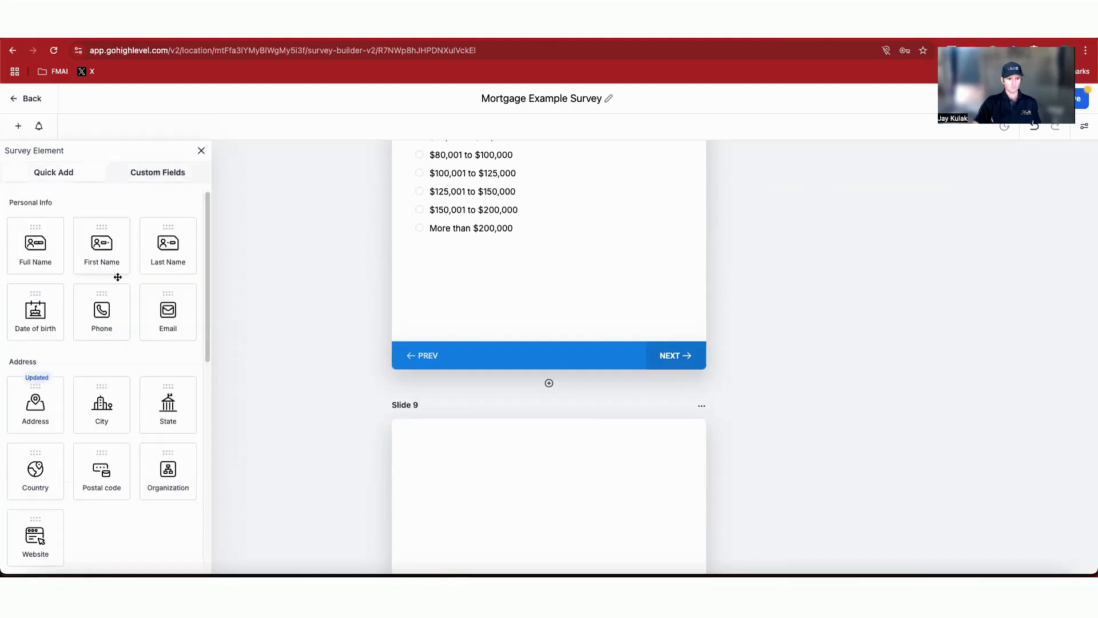
scroll(117, 277, "down", 10)
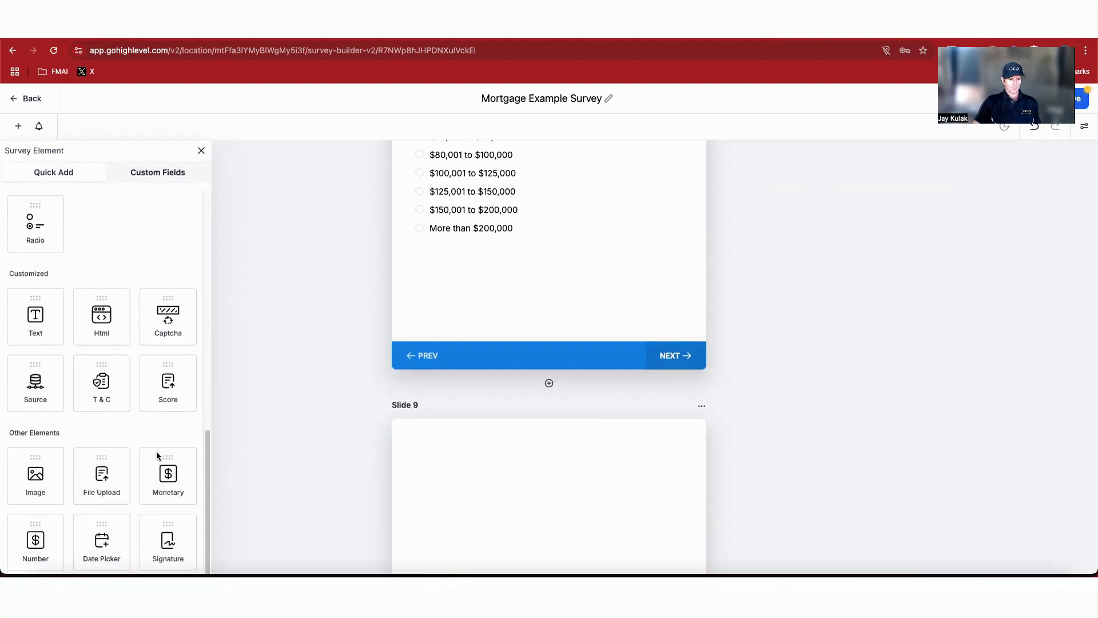
left_click_drag(168, 479, 435, 484)
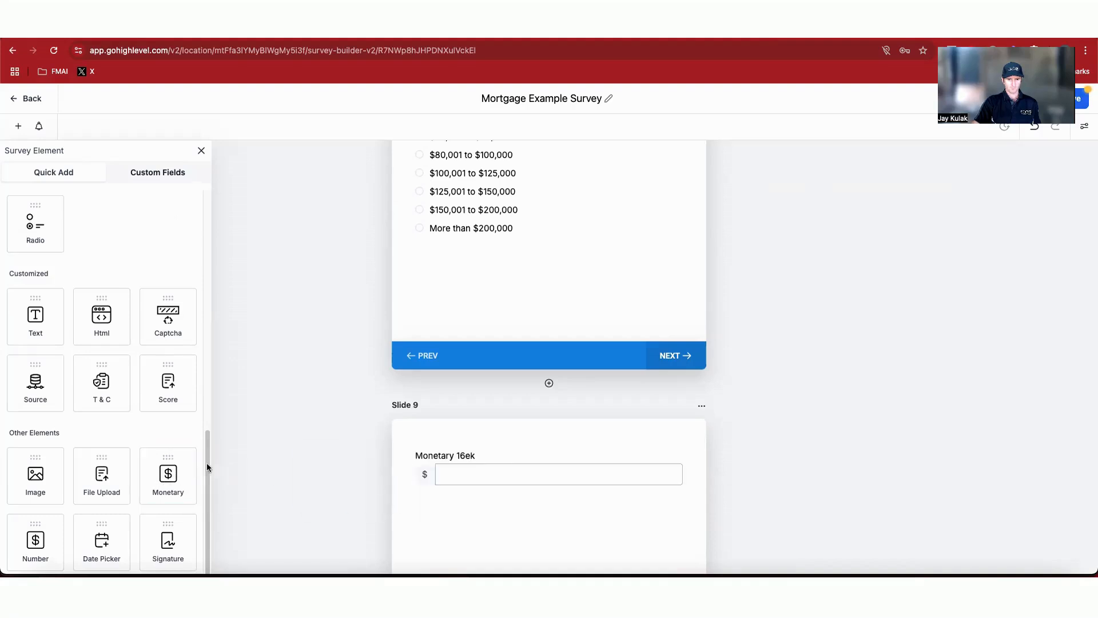
left_click(495, 463)
left_click(987, 277)
triple_click(988, 277)
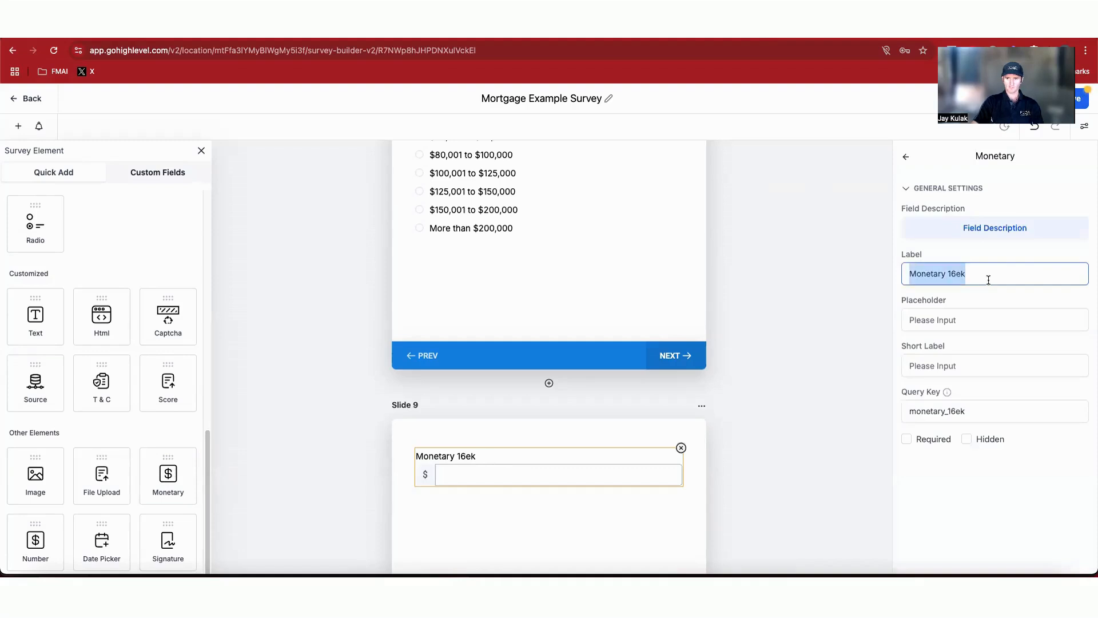
type("How much is your property worth?")
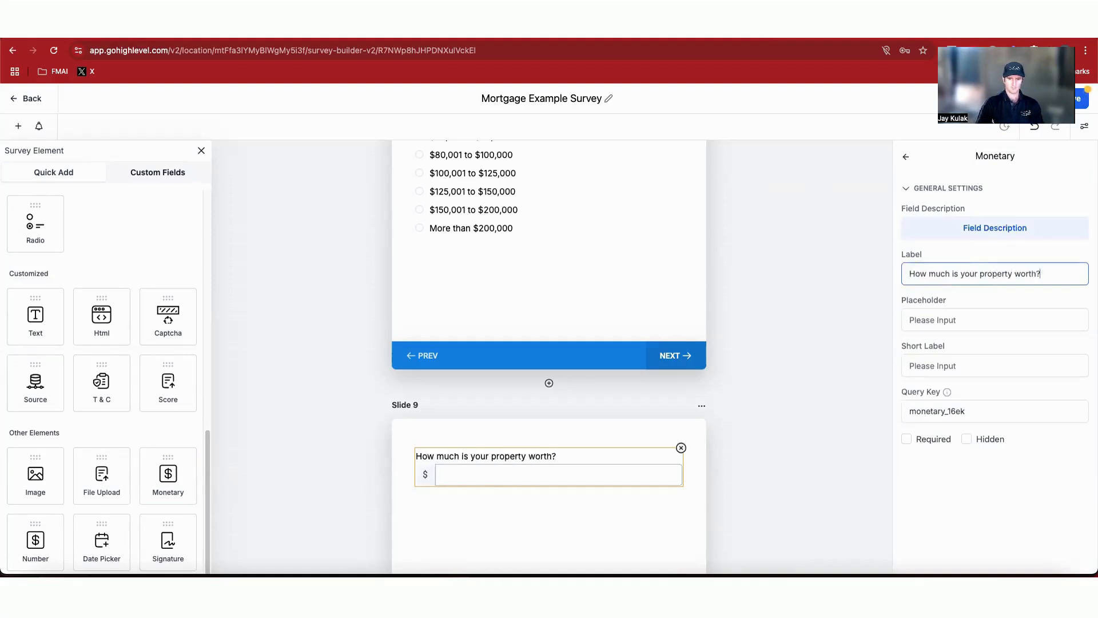
left_click(797, 450)
Step: Add a second Monetary element below the first on Slide 9 and label it 'How much is owing on your mortgage?'
scroll(688, 462, "down", 3)
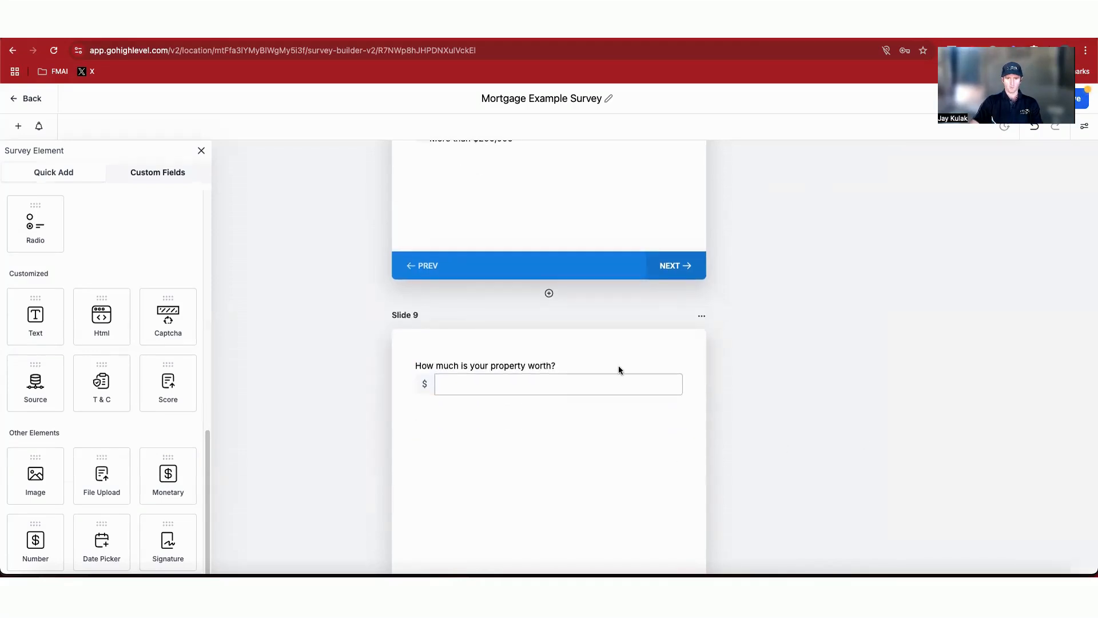
scroll(619, 367, "down", 3)
left_click(586, 291)
left_click(610, 354)
left_click_drag(178, 489, 462, 346)
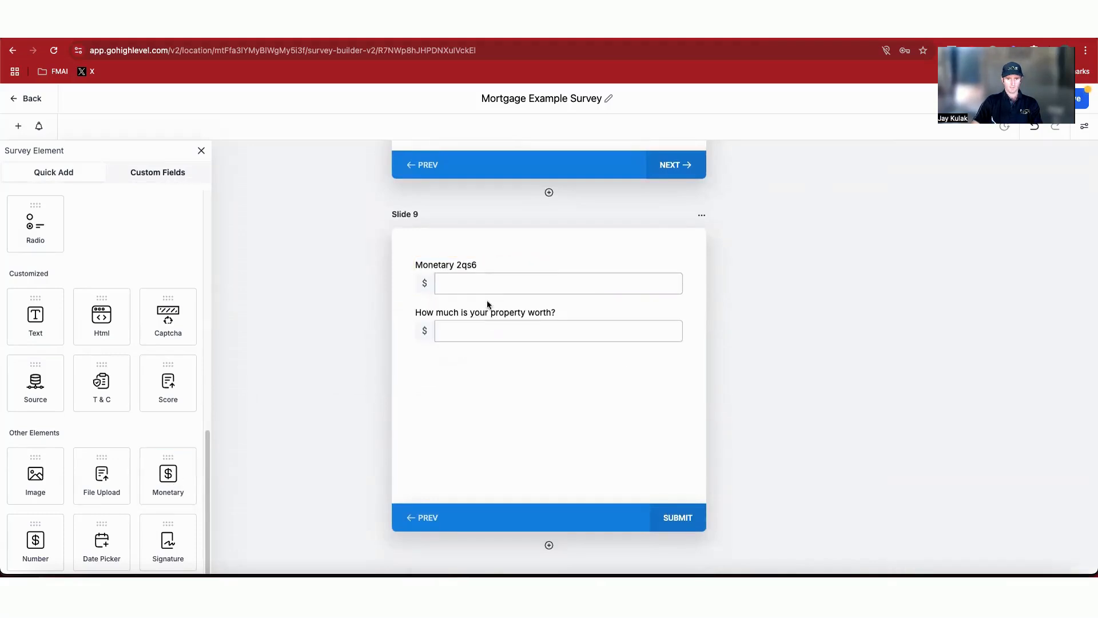
left_click_drag(464, 270, 464, 340)
left_click(468, 323)
left_click(995, 273)
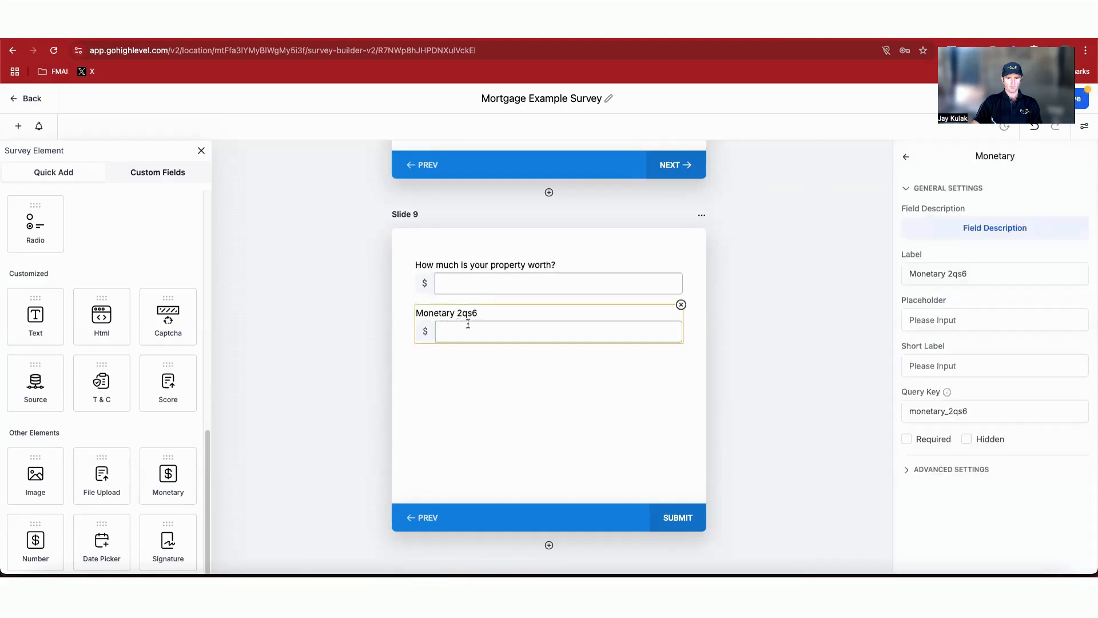
key("super+a")
type("How much is owing on your mortgage?")
Step: Add a Score element below the two Monetary questions on Slide 9 and label it 'Equity (calculated)'
left_click(241, 455)
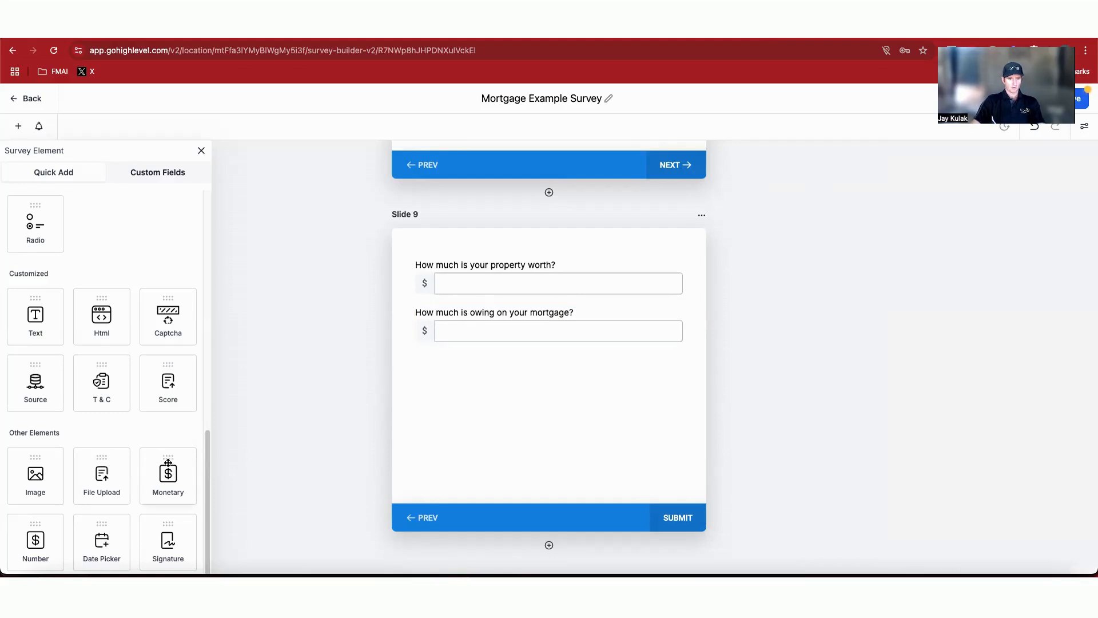
left_click_drag(168, 395, 485, 377)
triple_click(985, 296)
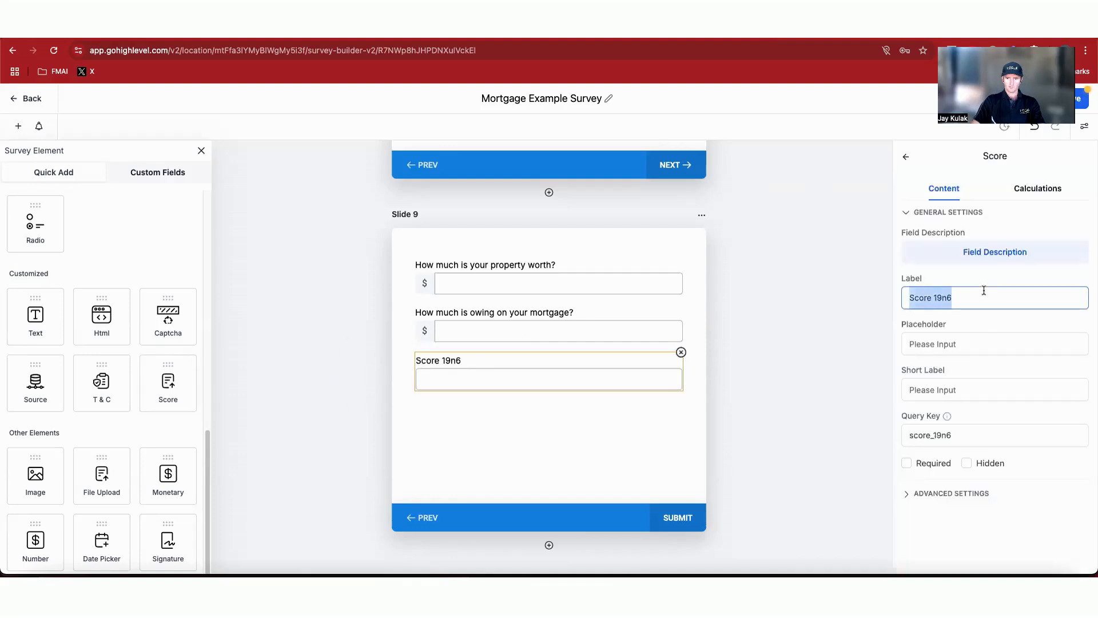
type("Equity")
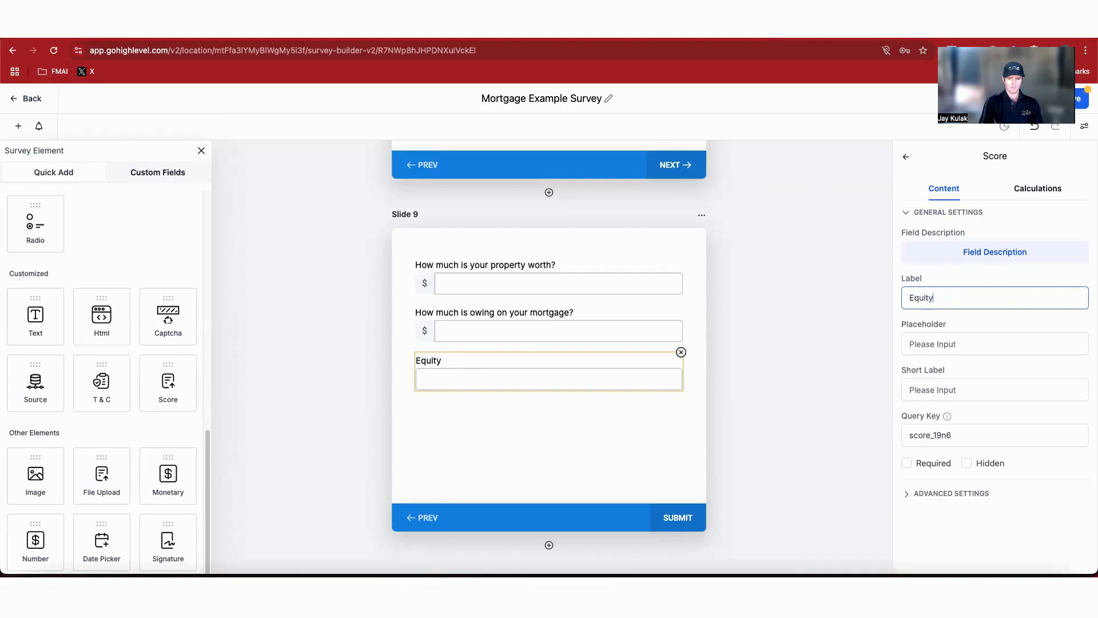
type(" (calcu")
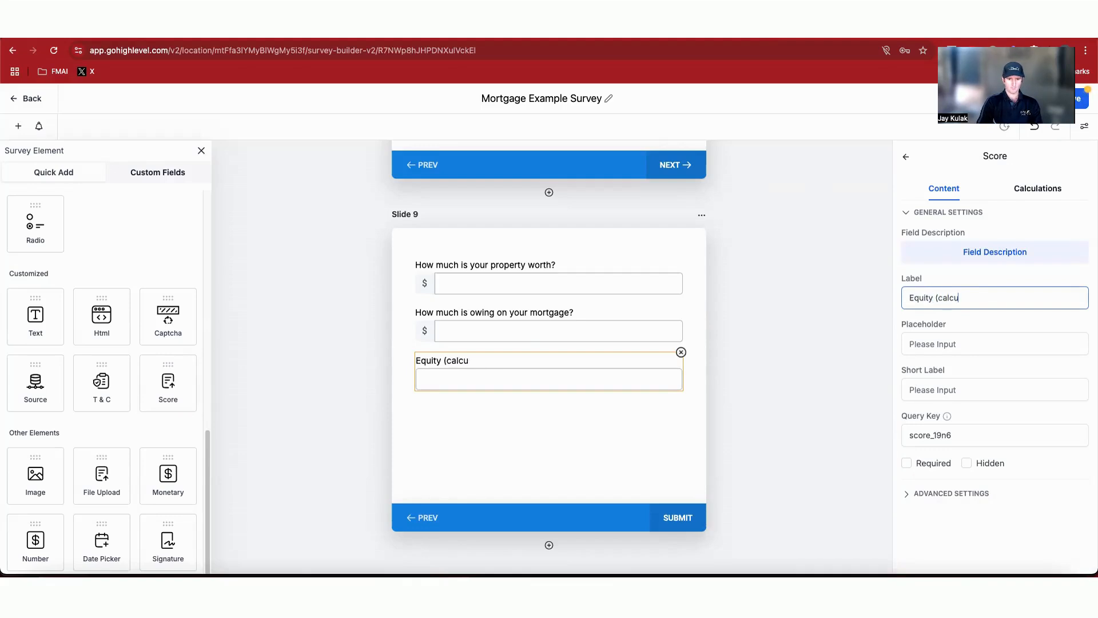
type("lated)")
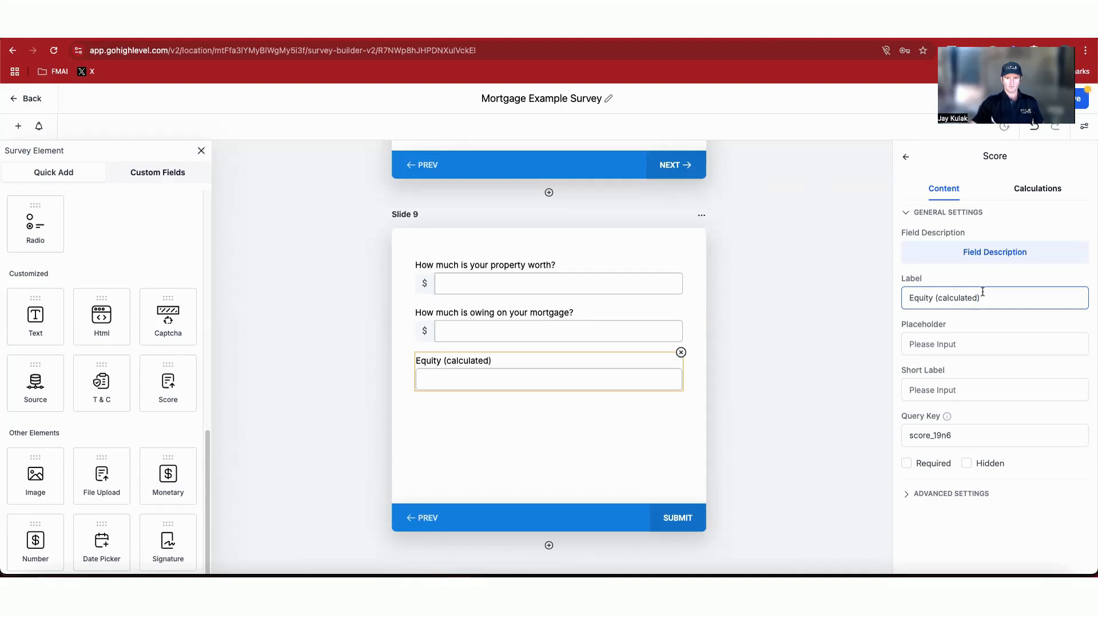
left_click(690, 440)
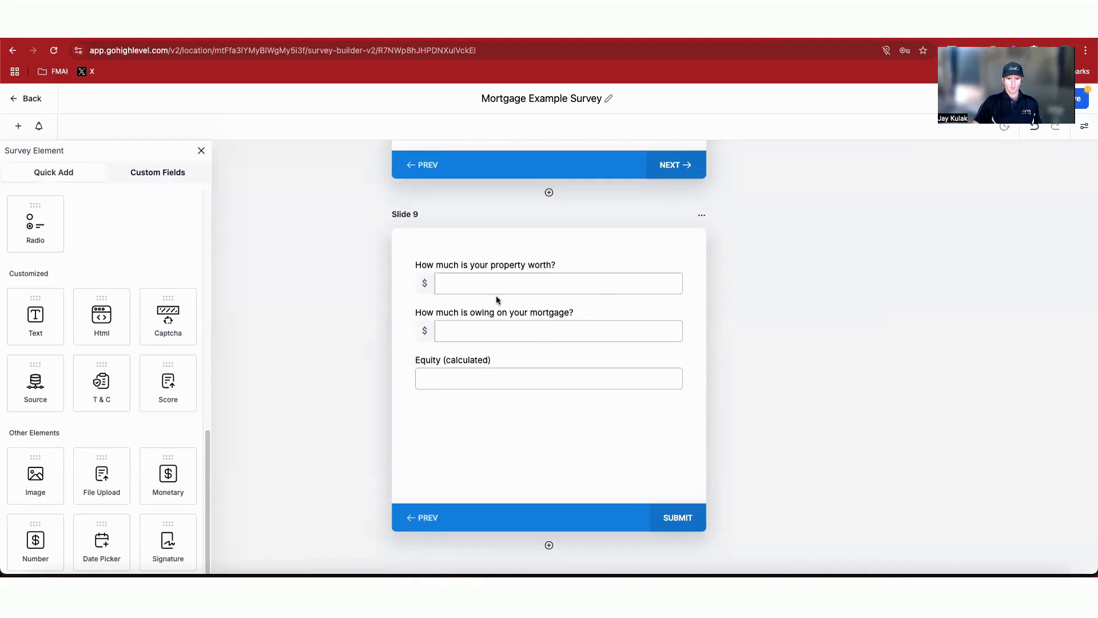
Step: Mark each survey question on the earlier slides and both Monetary questions on Slide 9 as required
left_click(466, 284)
left_click(472, 331)
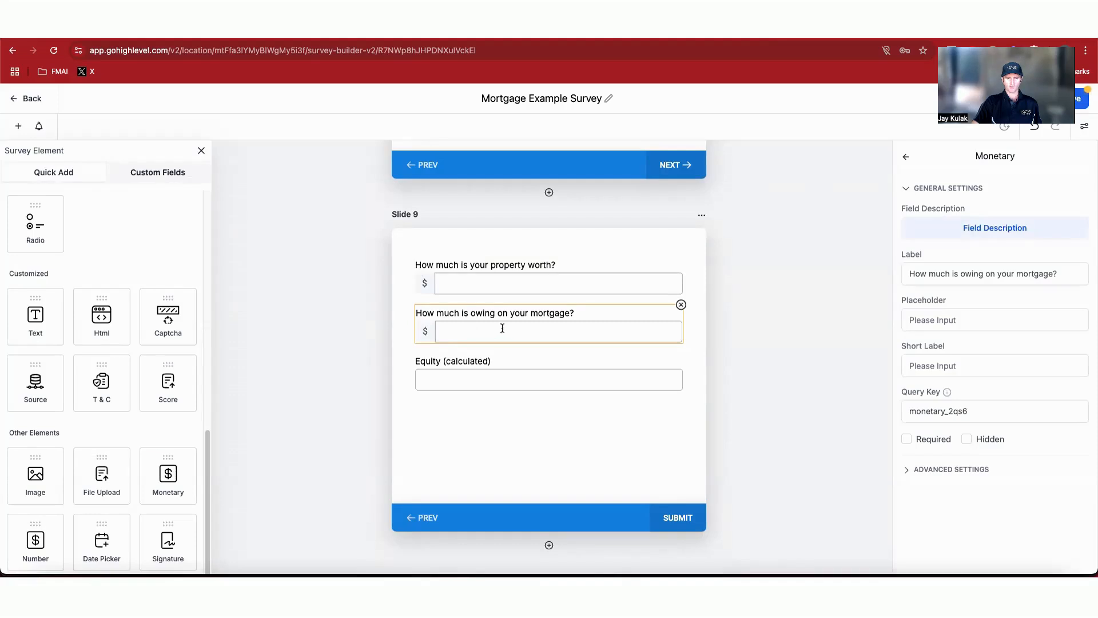
left_click(596, 384)
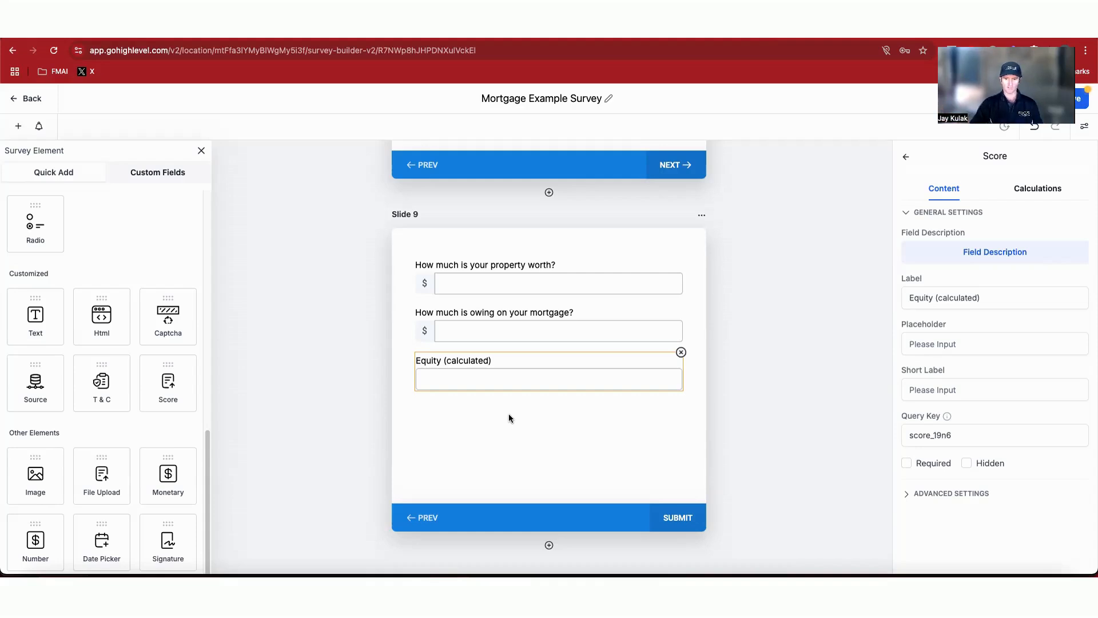
left_click(522, 273)
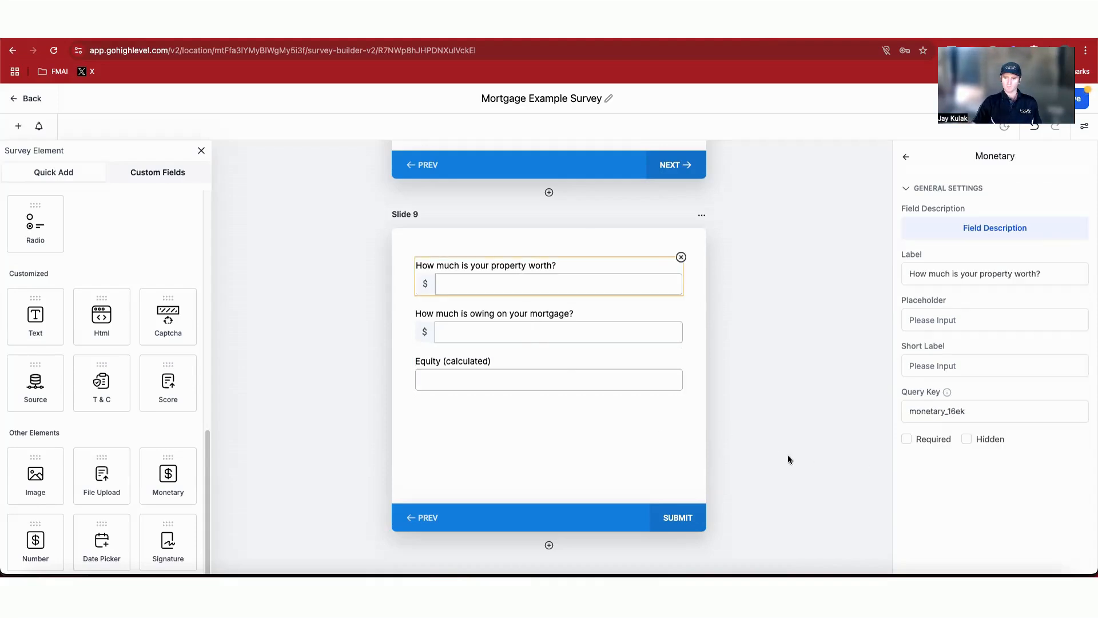
scroll(644, 413, "down", 20)
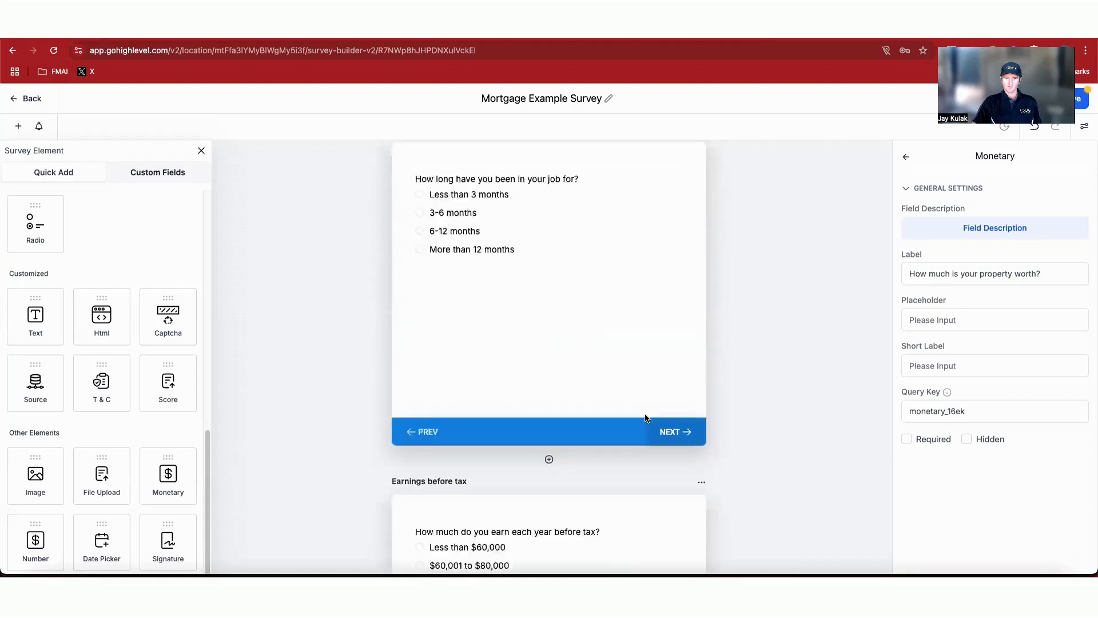
scroll(644, 414, "down", 8)
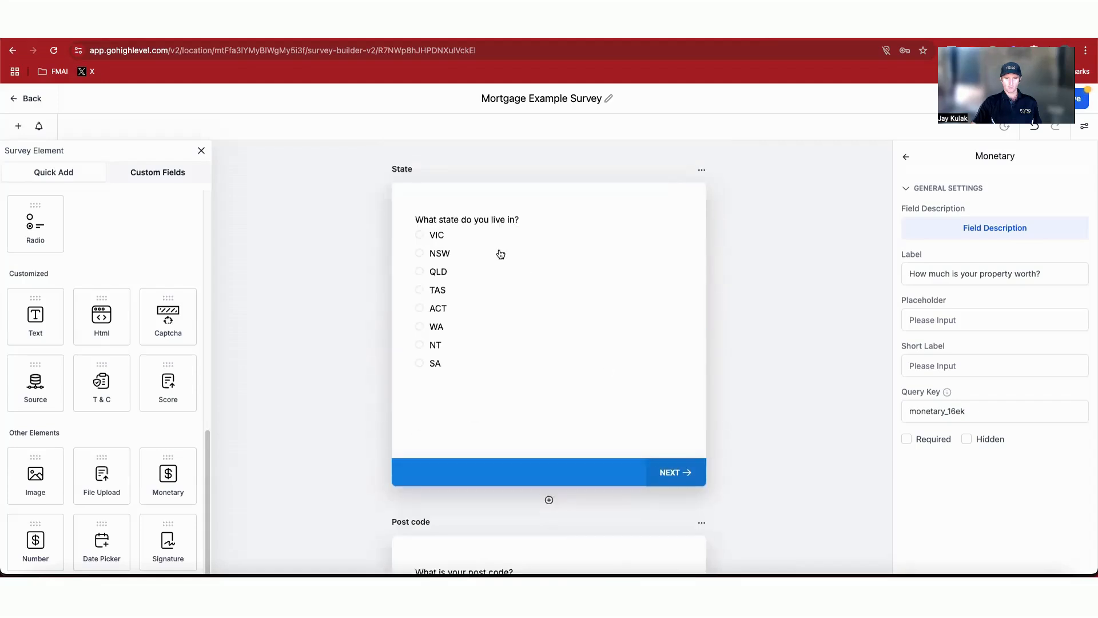
left_click(520, 225)
left_click(907, 450)
scroll(633, 402, "down", 4)
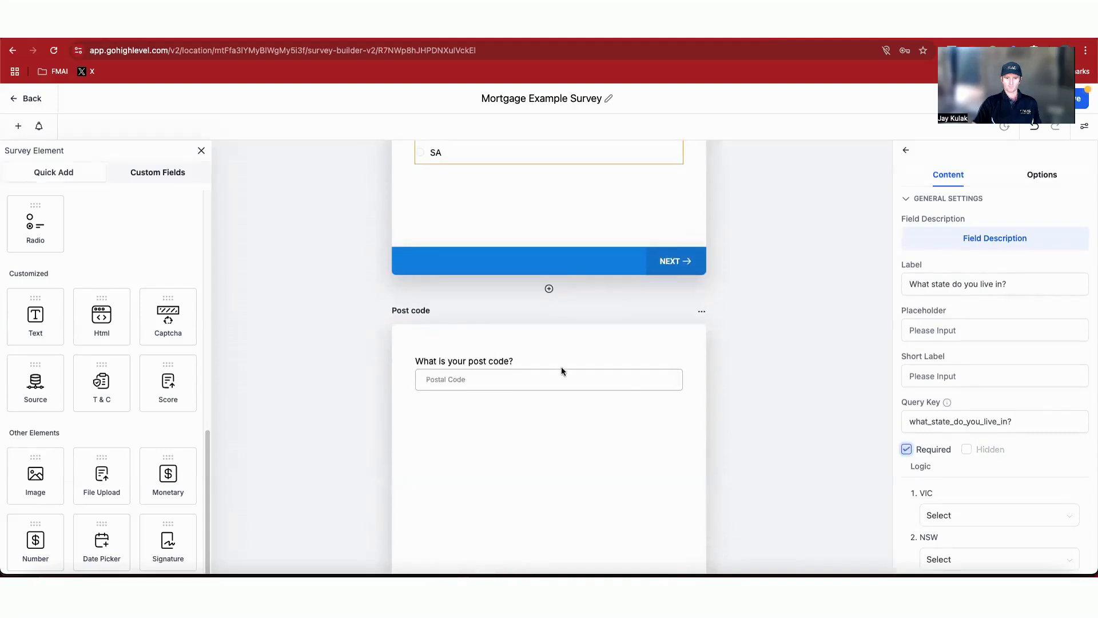
left_click(561, 371)
left_click(906, 439)
scroll(582, 408, "down", 4)
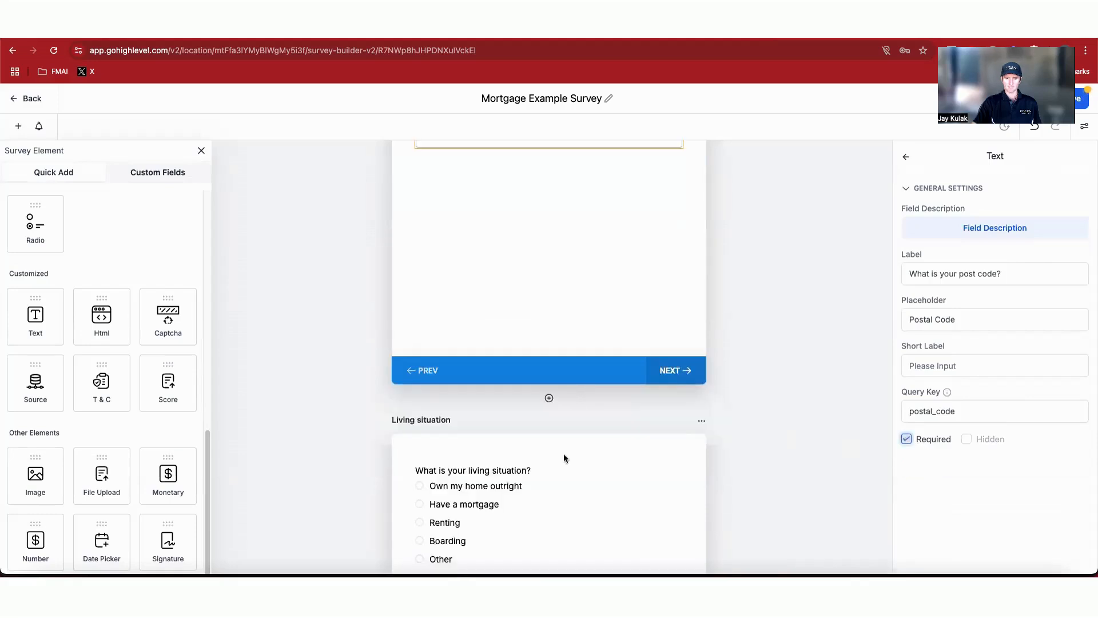
left_click(600, 481)
left_click(908, 451)
scroll(578, 472, "down", 4)
left_click(585, 484)
left_click(907, 449)
scroll(546, 458, "down", 8)
left_click(554, 411)
scroll(555, 412, "down", 4)
left_click(513, 471)
scroll(513, 470, "down", 5)
left_click(535, 478)
left_click(907, 449)
scroll(566, 520, "down", 5)
left_click(565, 518)
left_click(906, 449)
scroll(551, 444, "down", 9)
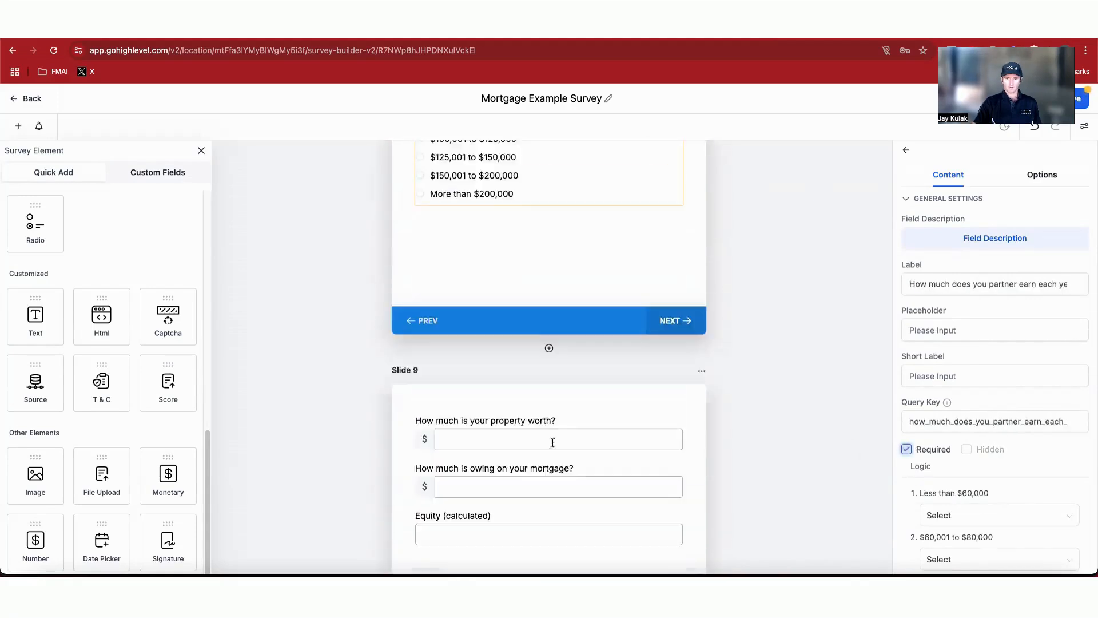
left_click(551, 322)
left_click(907, 439)
left_click(620, 380)
left_click(907, 439)
Step: Set the Equity (calculated) score's calculation to property worth minus the amount owing on the mortgage
left_click(627, 425)
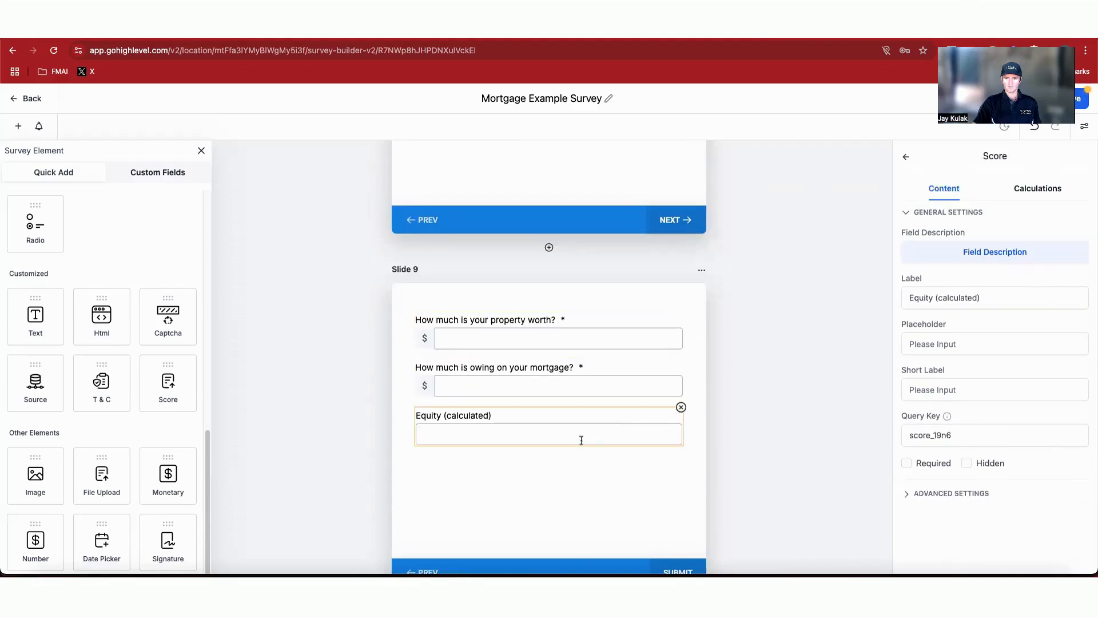
left_click(1048, 189)
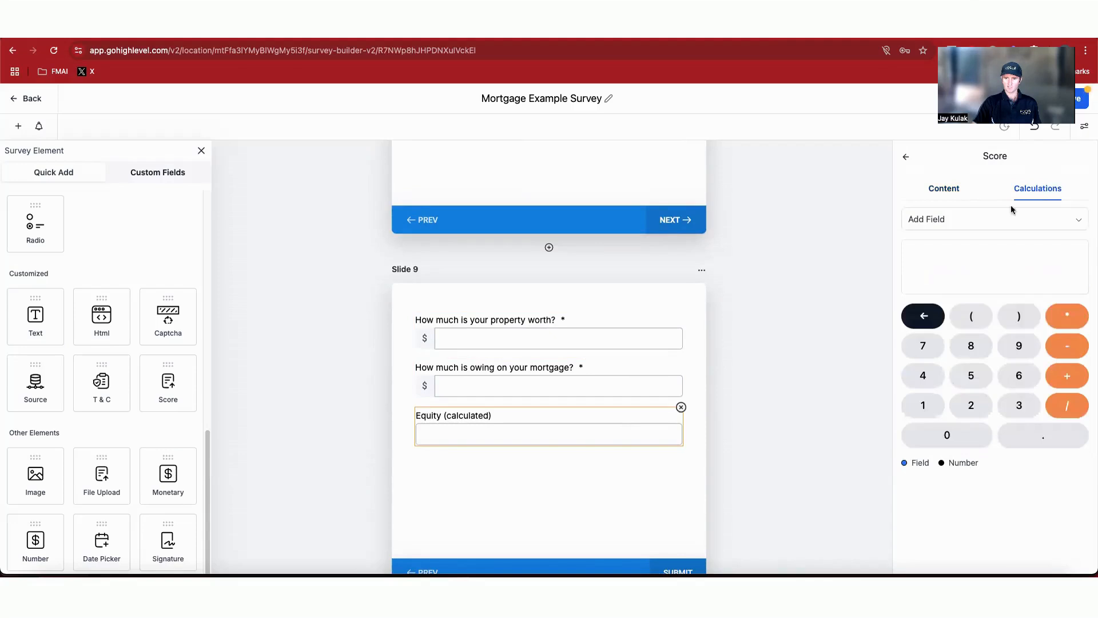
left_click(969, 221)
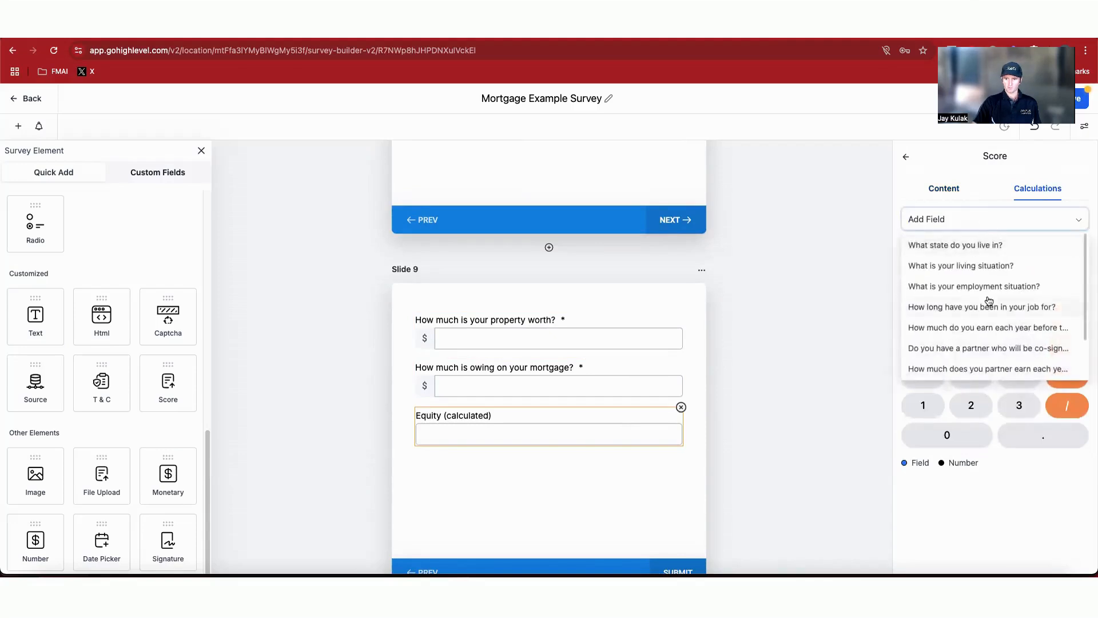
scroll(989, 301, "down", 3)
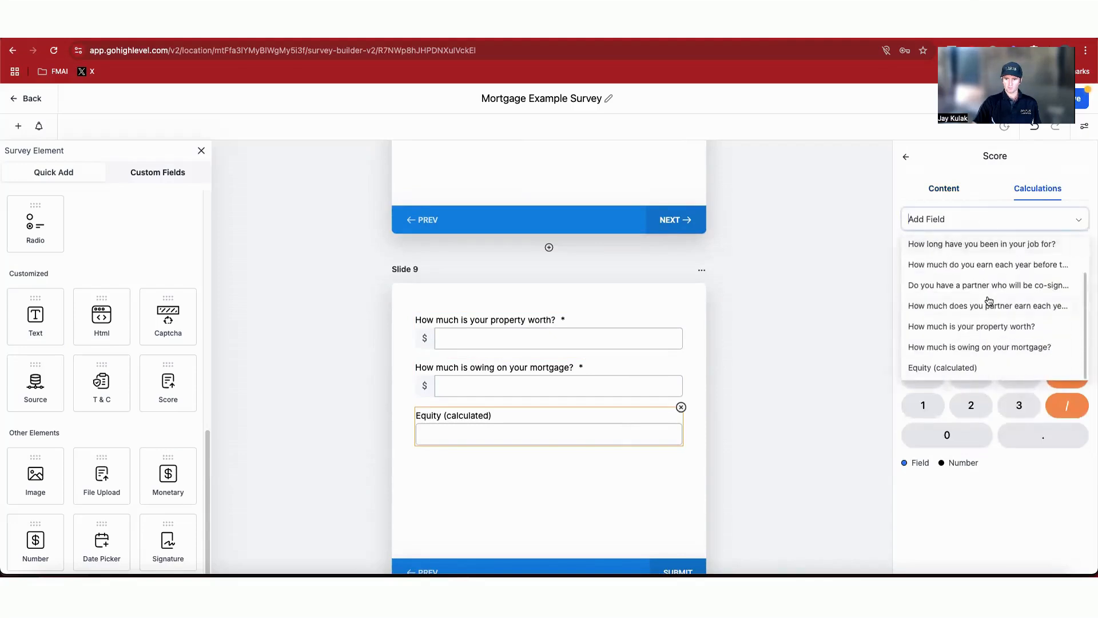
left_click(990, 331)
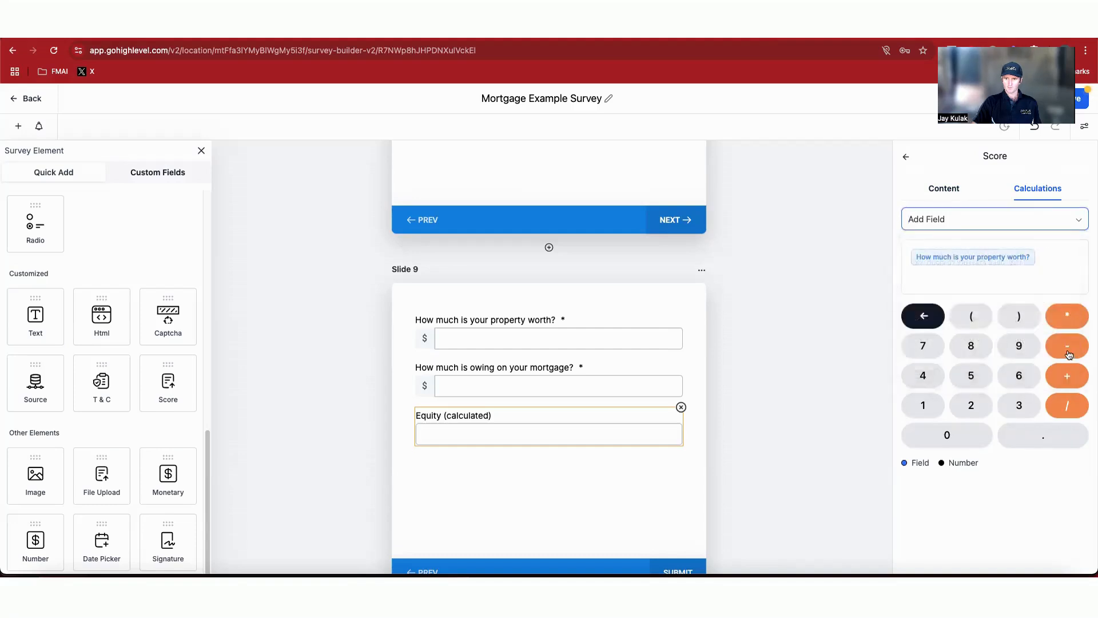
left_click(972, 219)
scroll(984, 343, "down", 2)
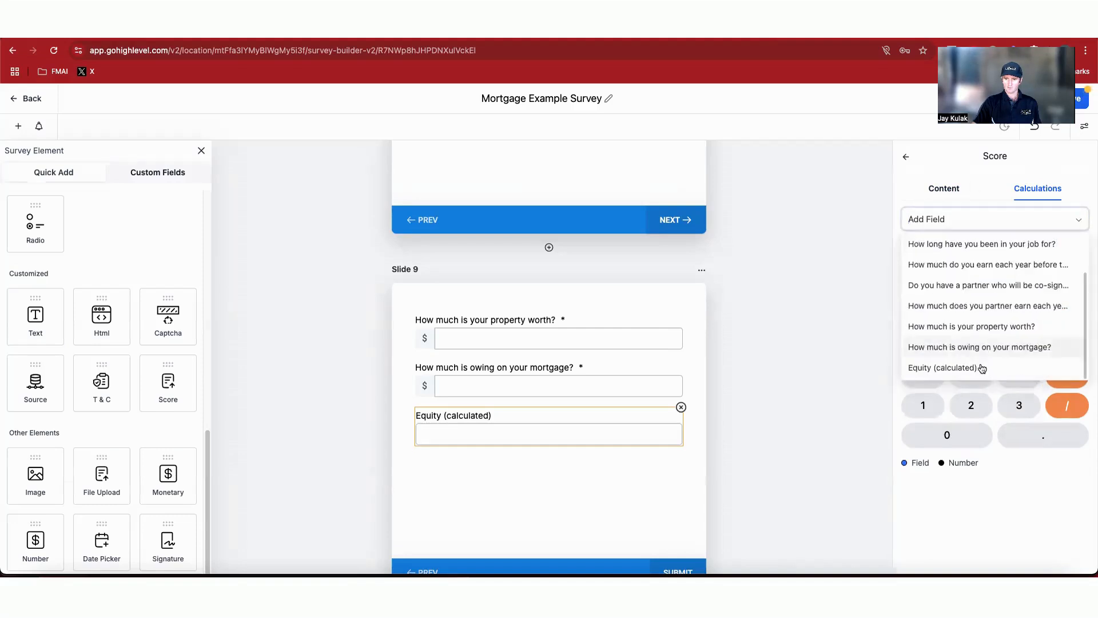
left_click(985, 349)
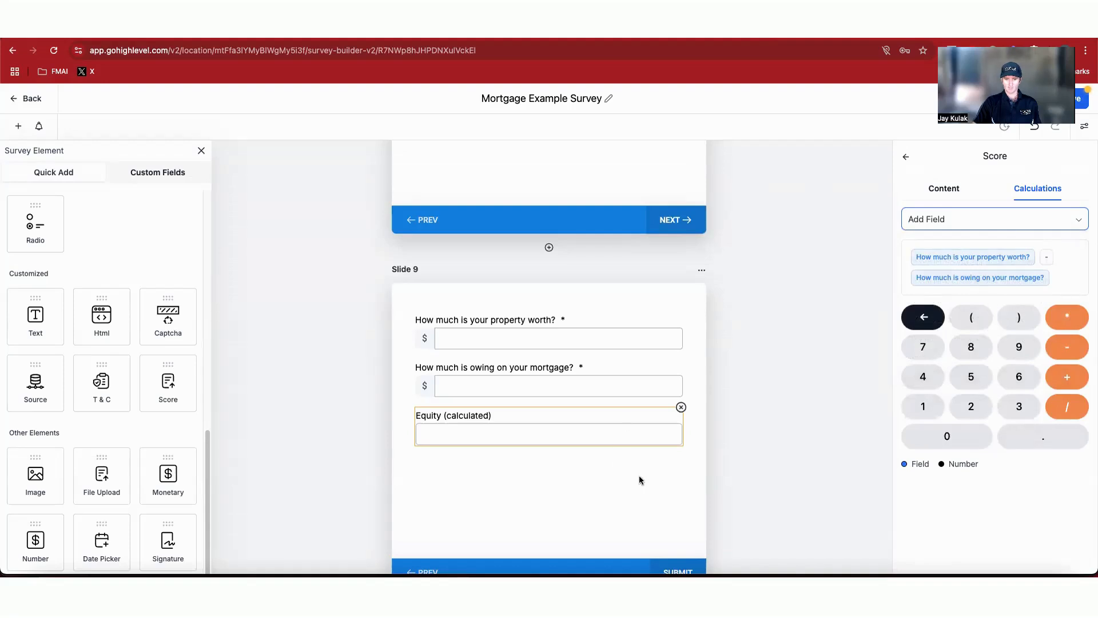
scroll(653, 481, "down", 2)
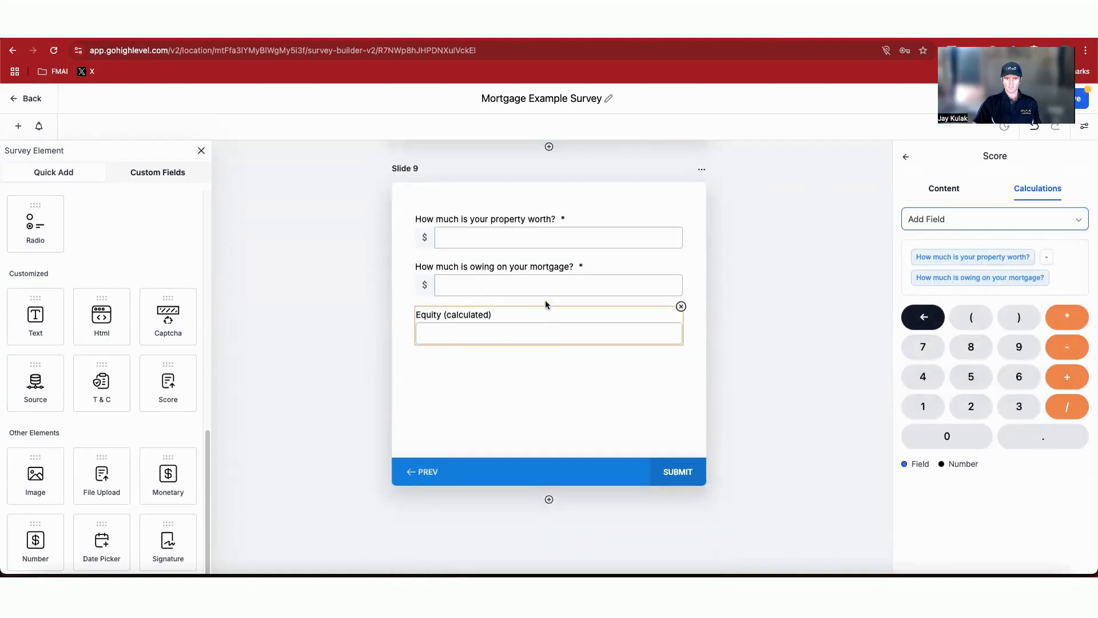
Step: Rename Slide 9 to 'Property valuation' in its slide settings
left_click(703, 170)
left_click(706, 142)
left_click(703, 170)
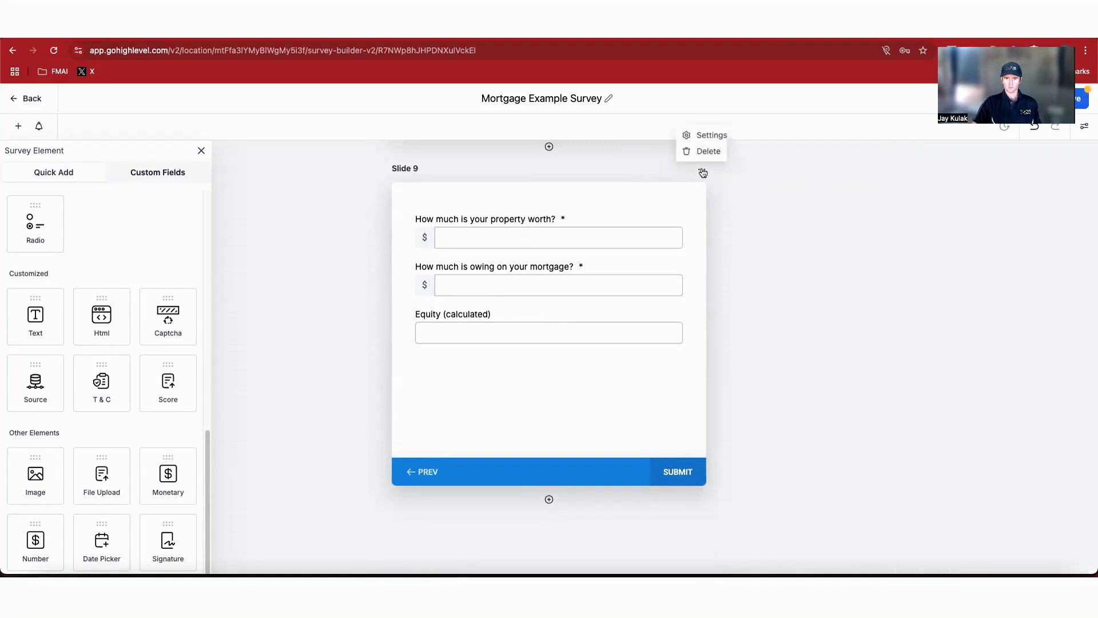
left_click(706, 141)
type("Property valu")
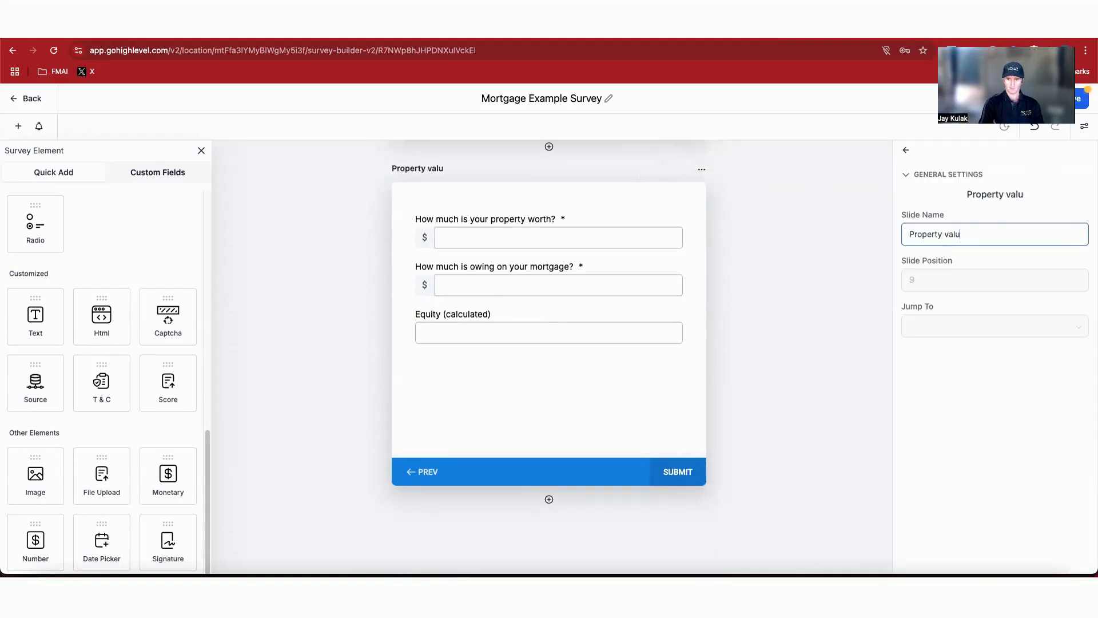
type("ation")
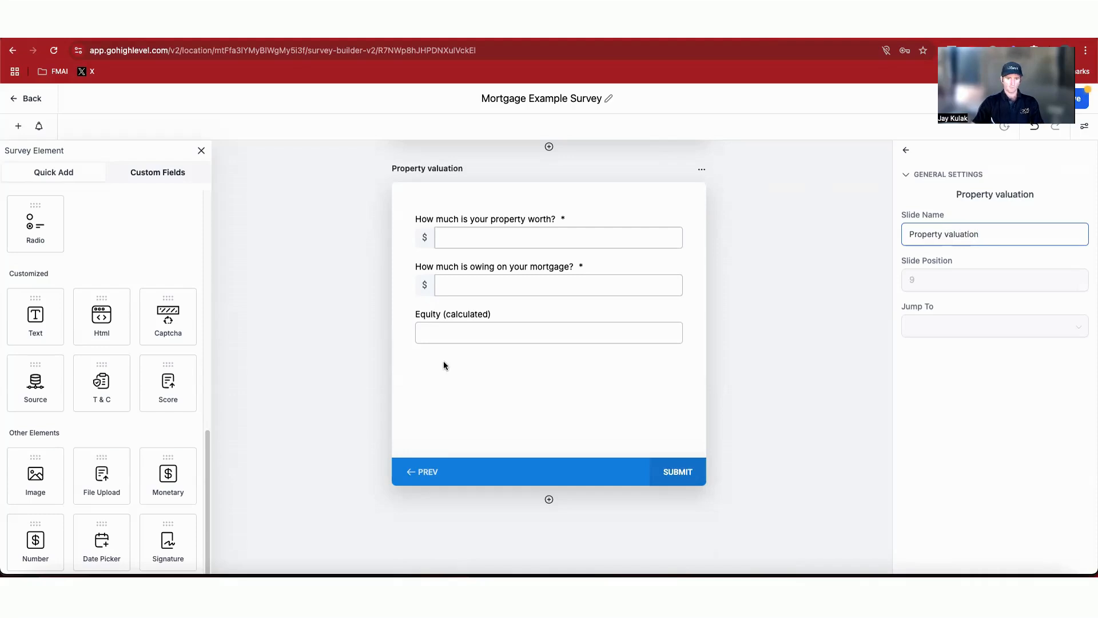
Step: Add a tenth slide and copy question 11 from the Survey Questions note
left_click(548, 499)
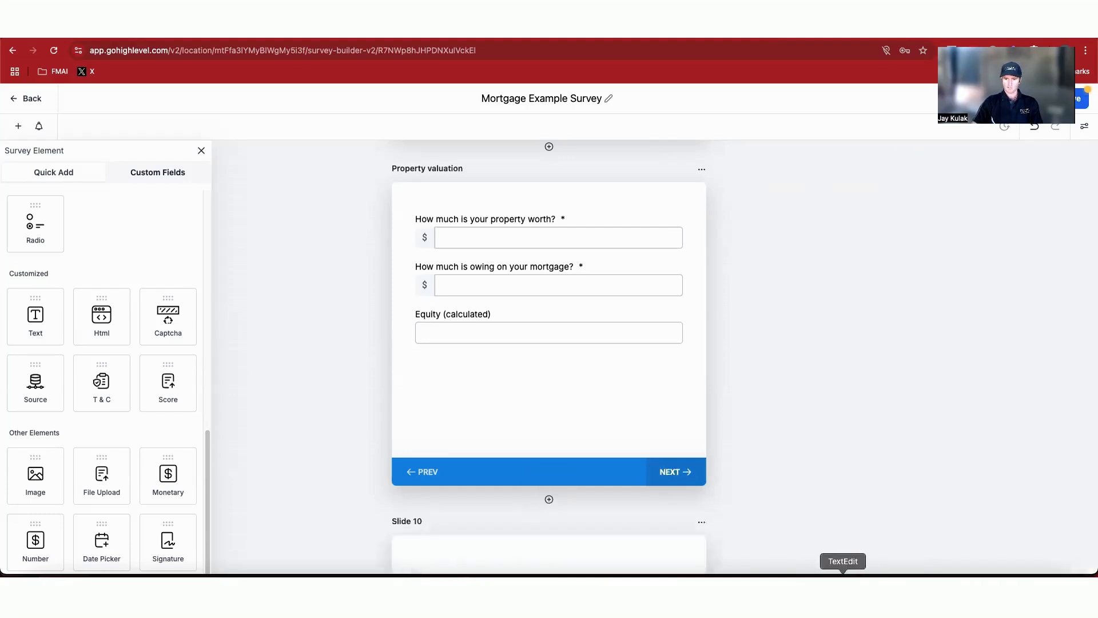
left_click(841, 572)
left_click_drag(784, 288, 994, 293)
key("super+c")
left_click(824, 316)
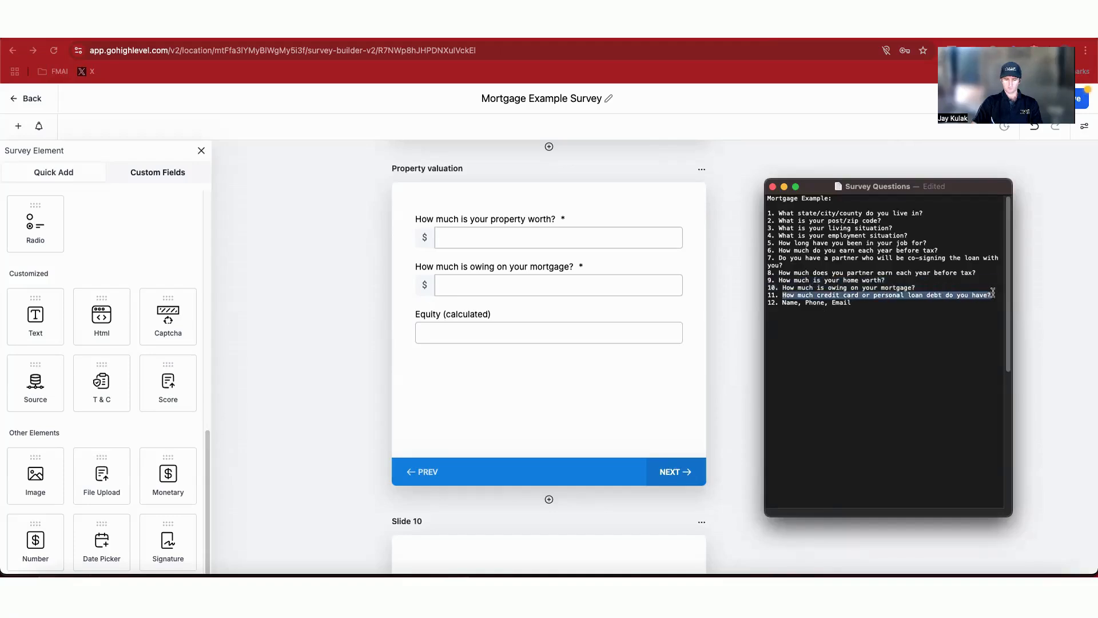
scroll(482, 435, "down", 5)
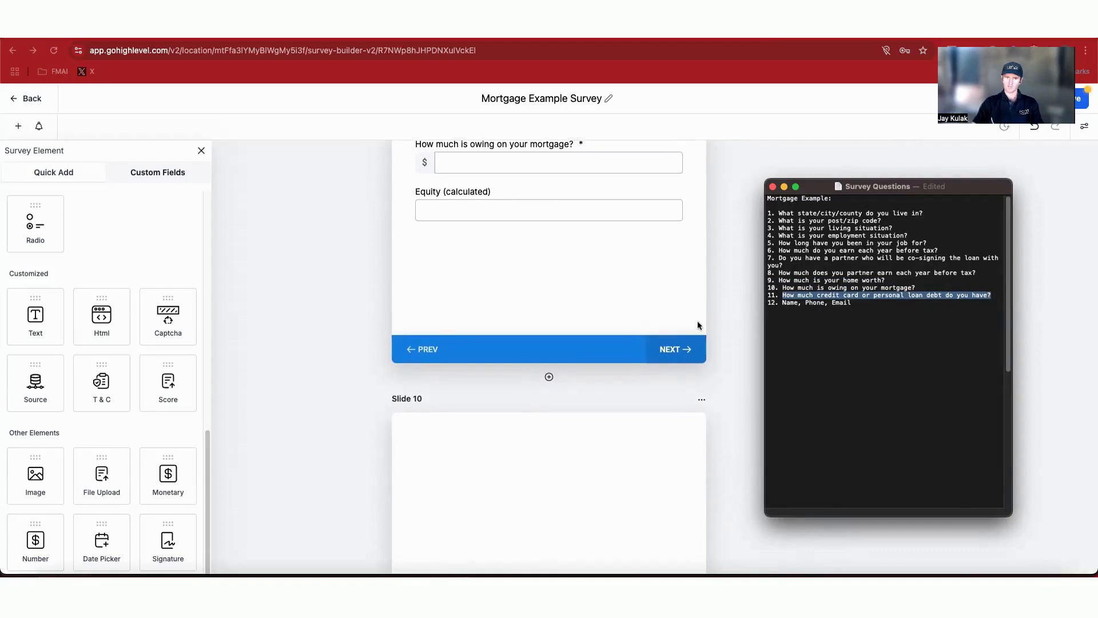
Step: Create a Radio Select custom field 'How much credit card or personal loan debt do you have?' with debt-range options from Zero to More than $100,000
left_click(169, 175)
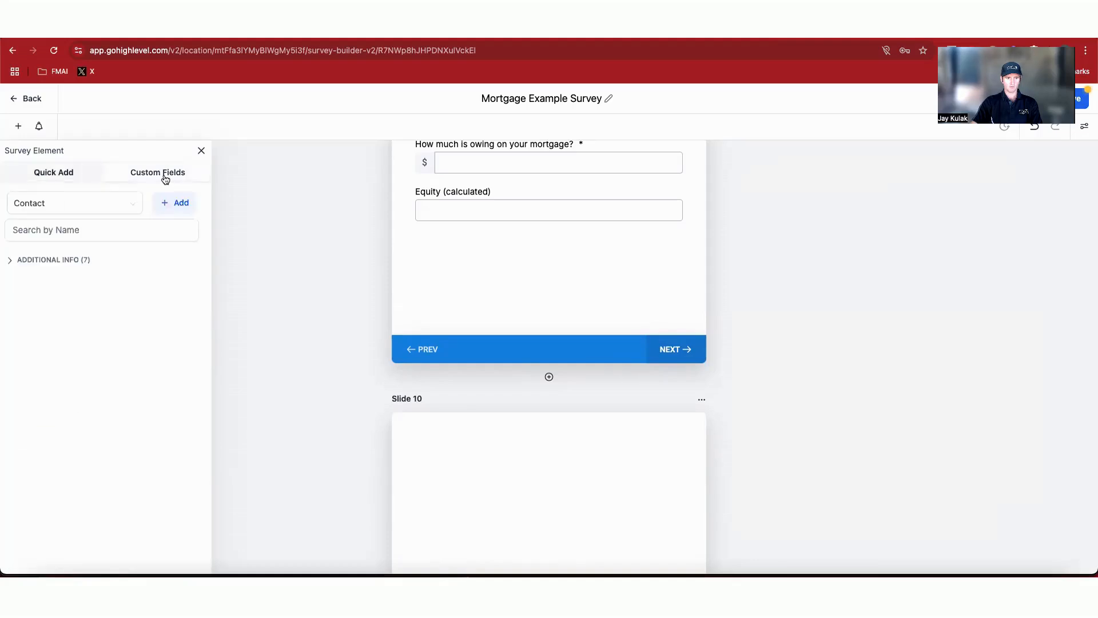
left_click(175, 208)
left_click(457, 347)
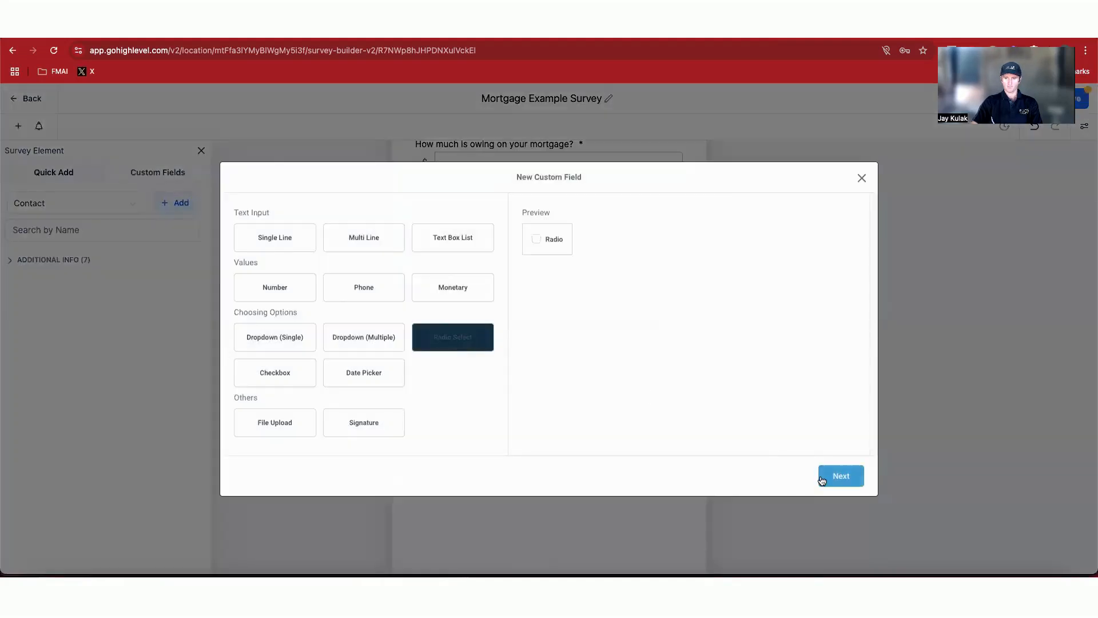
left_click(821, 480)
left_click(400, 269)
key("super+v")
left_click(403, 312)
left_click(355, 375)
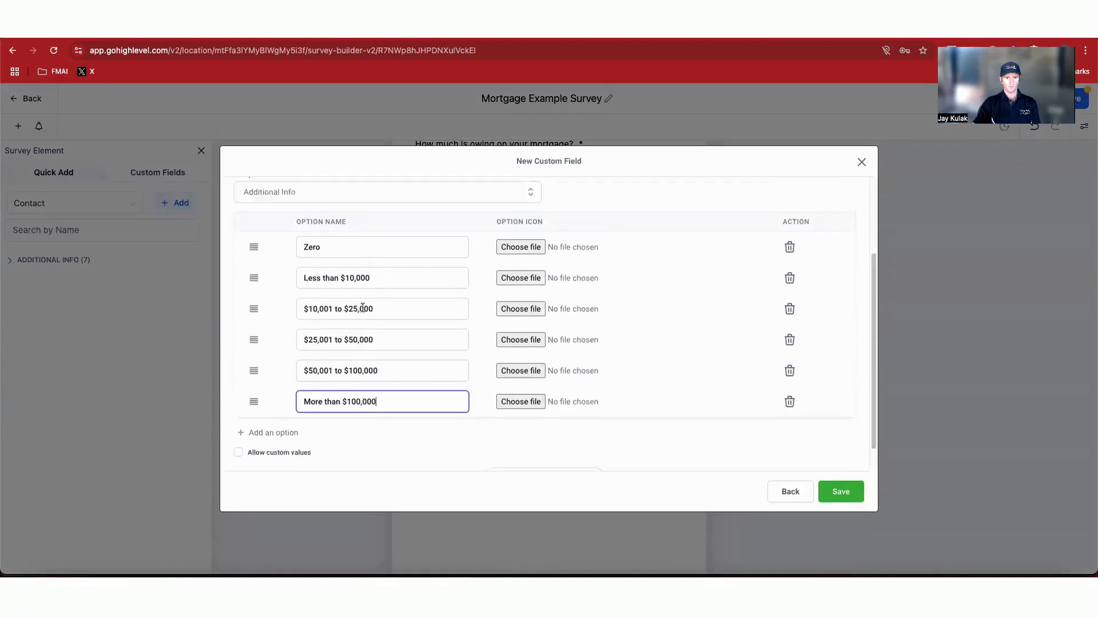
scroll(345, 301, "up", 3)
scroll(345, 301, "down", 2)
left_click(841, 490)
Step: Place the credit card debt question on Slide 10 and close the slide settings
left_click_drag(112, 497, 597, 359)
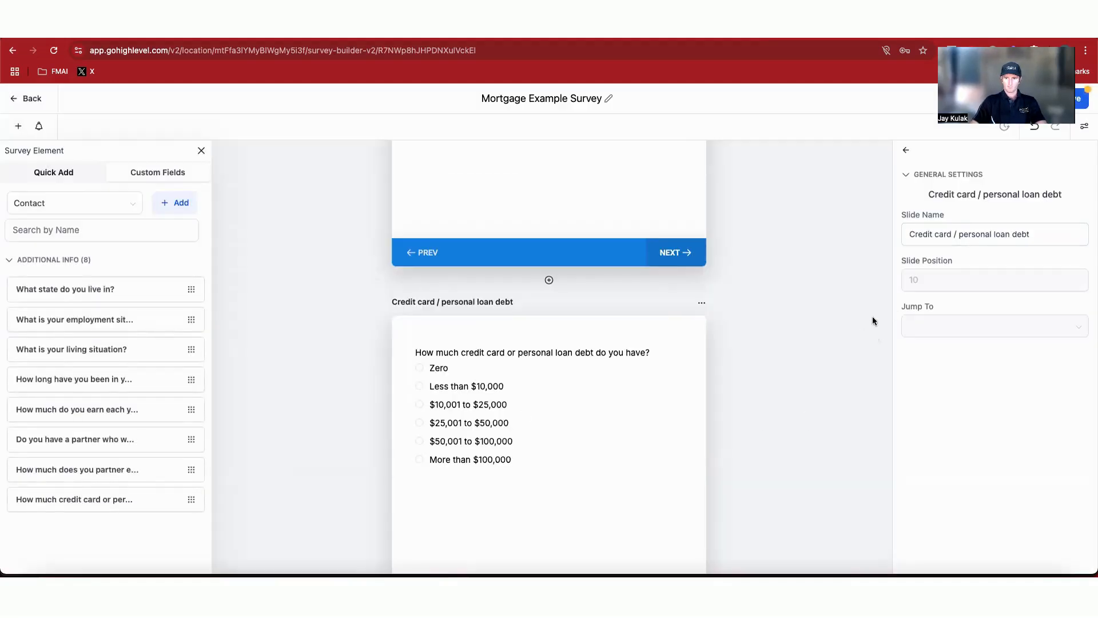
left_click(902, 151)
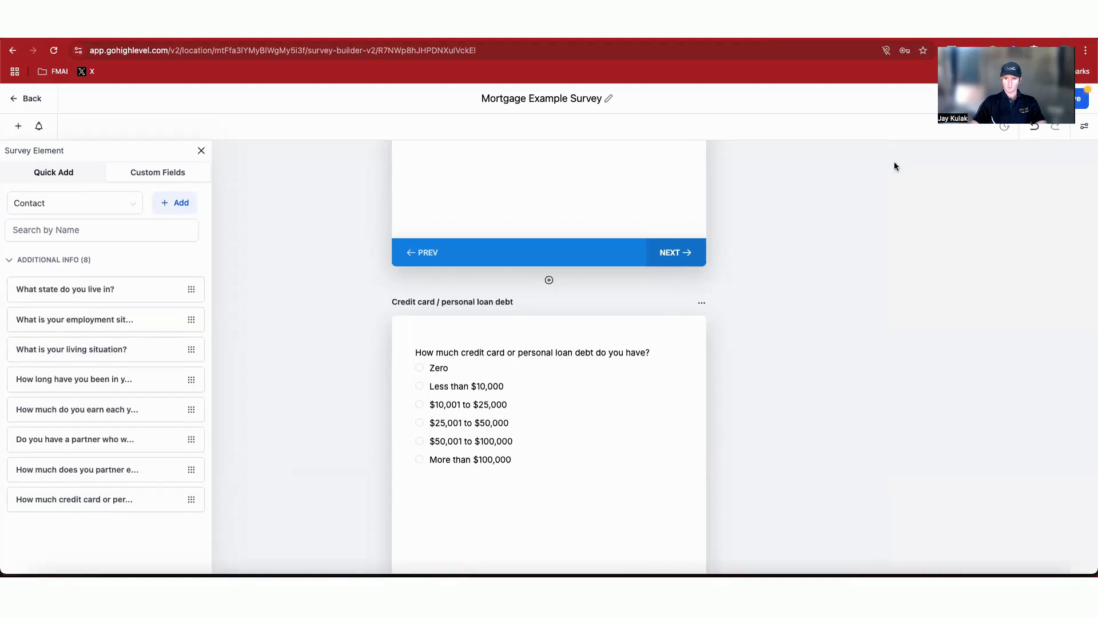
Step: Make the credit card debt question on Slide 10 a required field
left_click(574, 415)
left_click(907, 449)
scroll(760, 439, "up", 3)
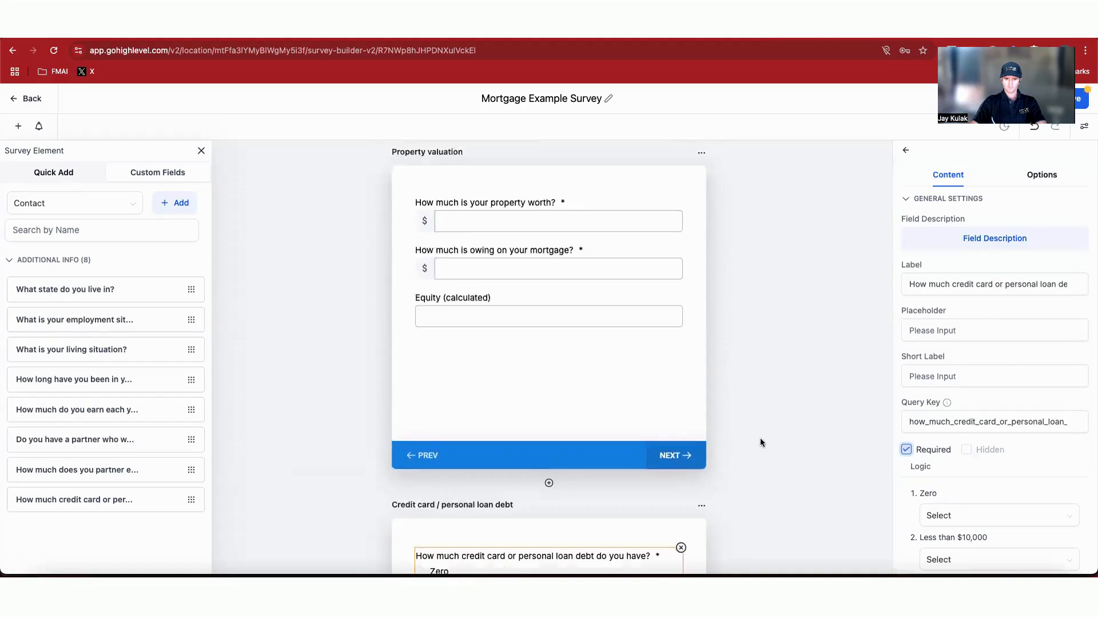
scroll(760, 441, "down", 6)
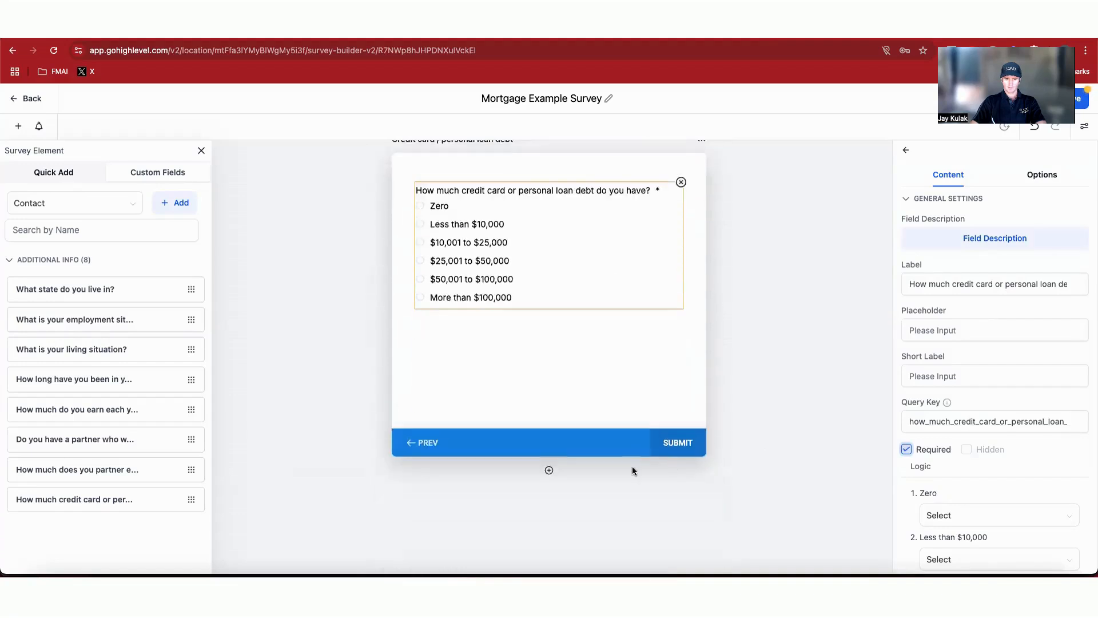
Step: Check question 12 in the Survey Questions note and add an eleventh slide after the debt slide
left_click(844, 583)
left_click_drag(868, 304, 785, 307)
left_click(783, 303)
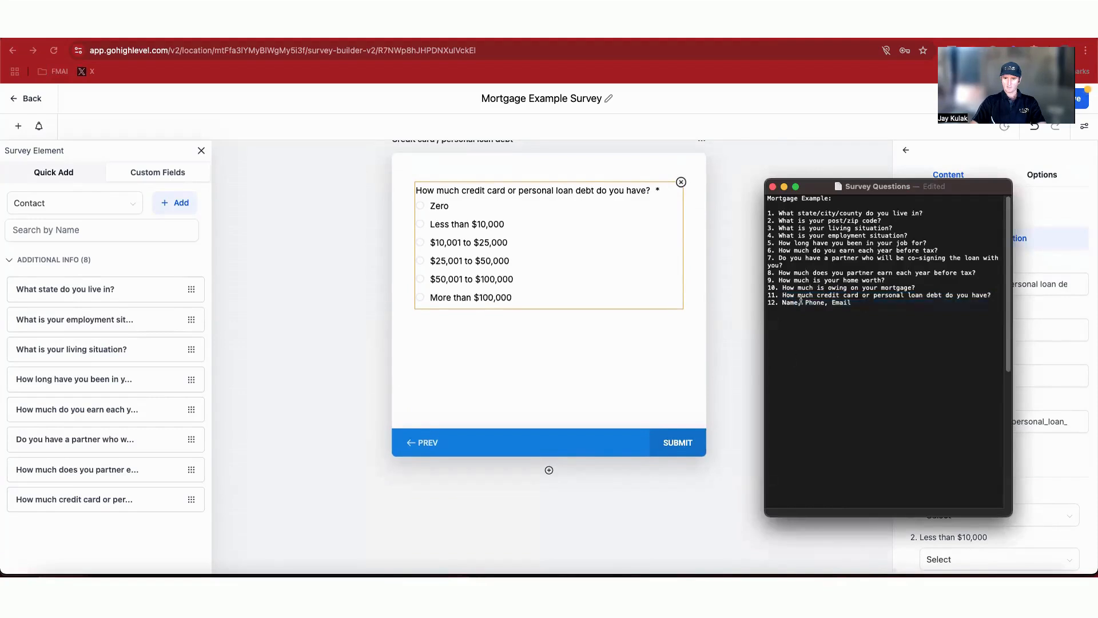
left_click(631, 348)
left_click(549, 469)
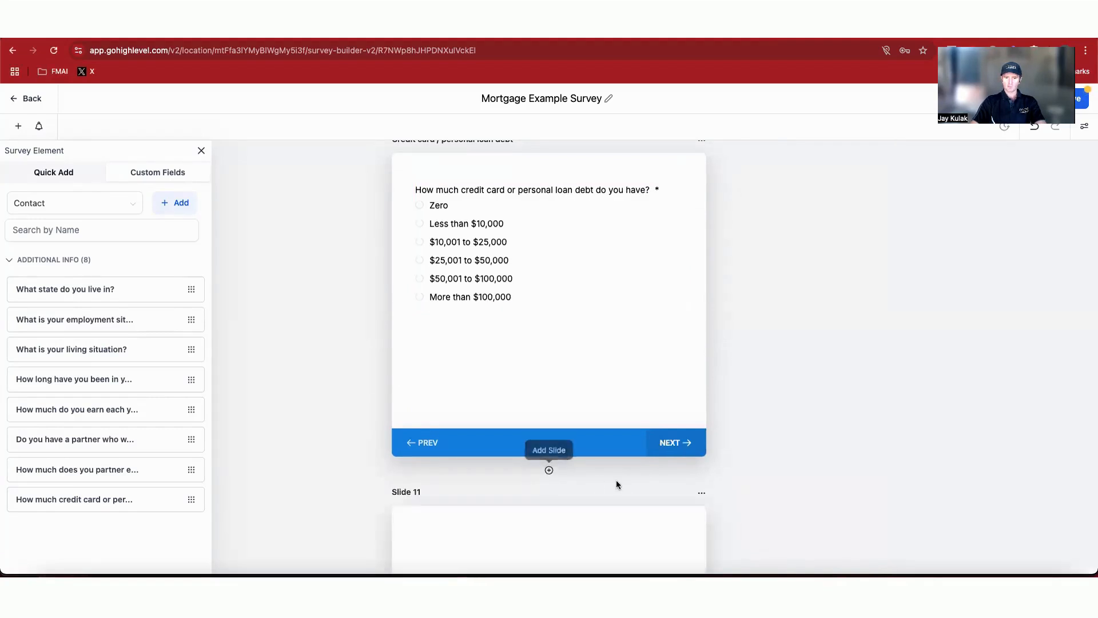
Step: Rename Slide 11 to 'Name, phone and email' in its slide settings
left_click(701, 300)
left_click(712, 263)
double_click(930, 240)
triple_click(930, 241)
type("Name, phone and email")
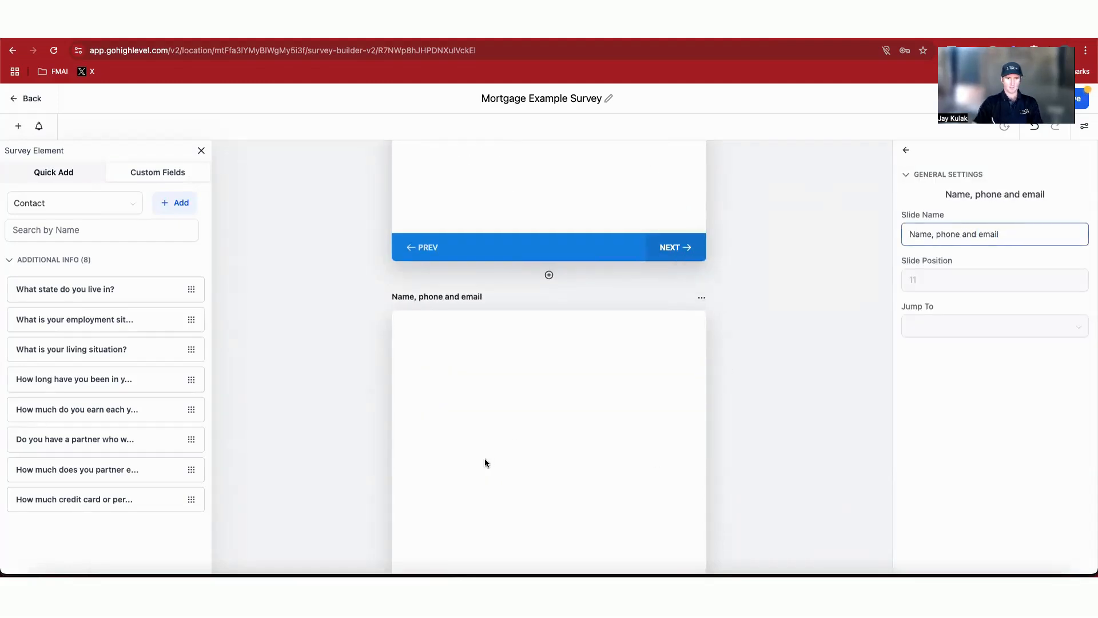
Step: Add Full Name, Phone and Email custom fields onto the new slide
left_click(91, 177)
left_click_drag(47, 253, 543, 394)
left_click_drag(123, 314, 473, 400)
left_click_drag(168, 312, 435, 454)
Step: Delete the SMS consent terms and the privacy policy text from the slide
left_click(557, 519)
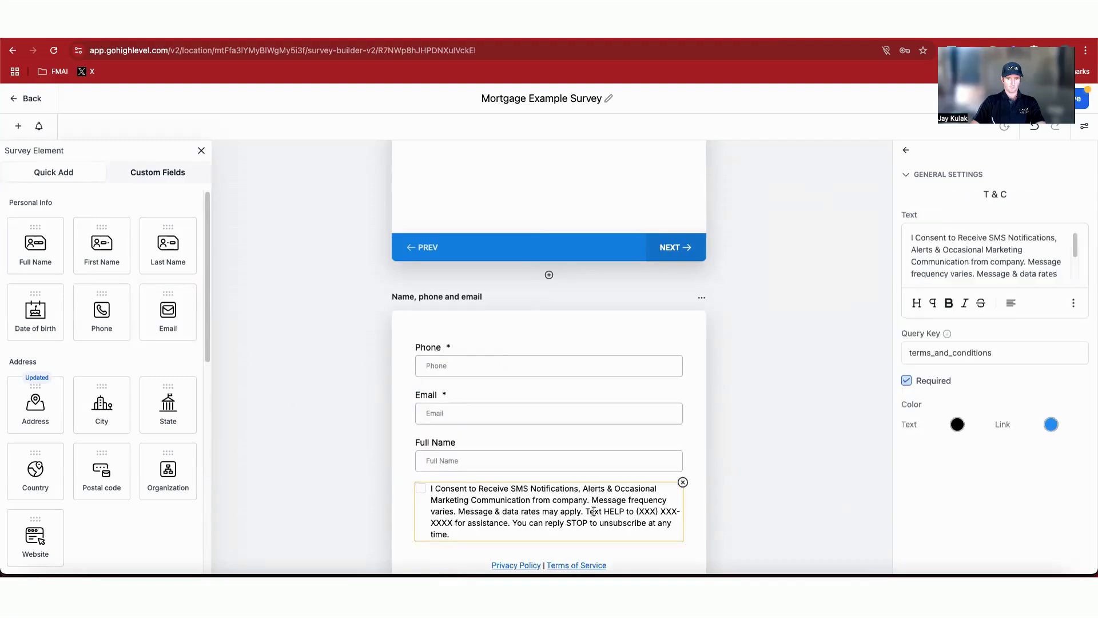
left_click(687, 467)
left_click(624, 478)
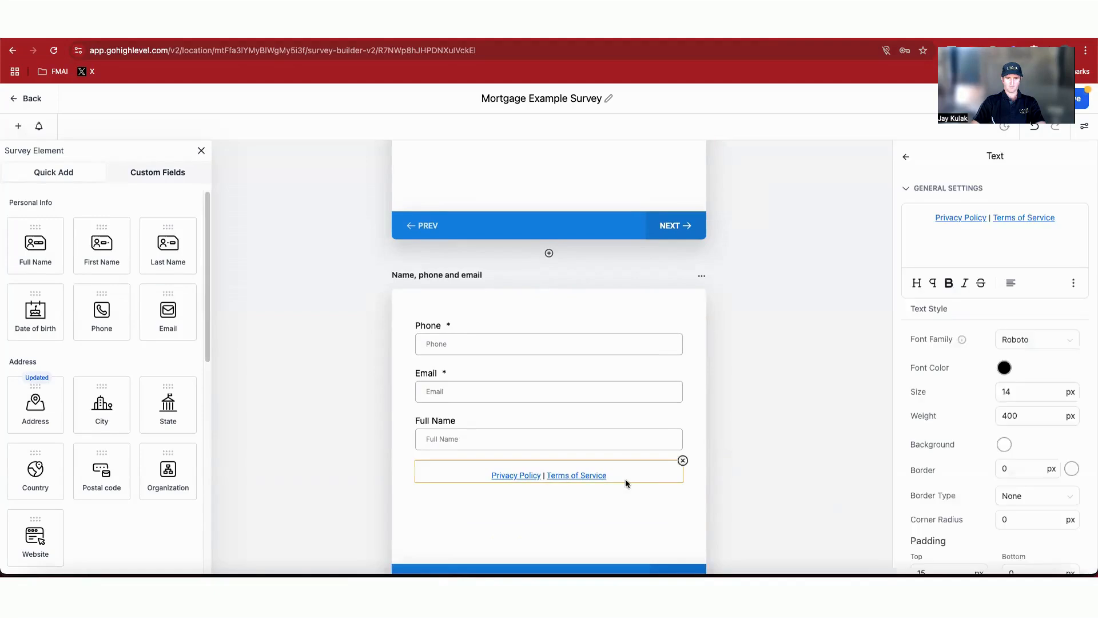
left_click(683, 461)
Step: Move Full Name to the top of the slide and make it required
left_click_drag(470, 403, 470, 333)
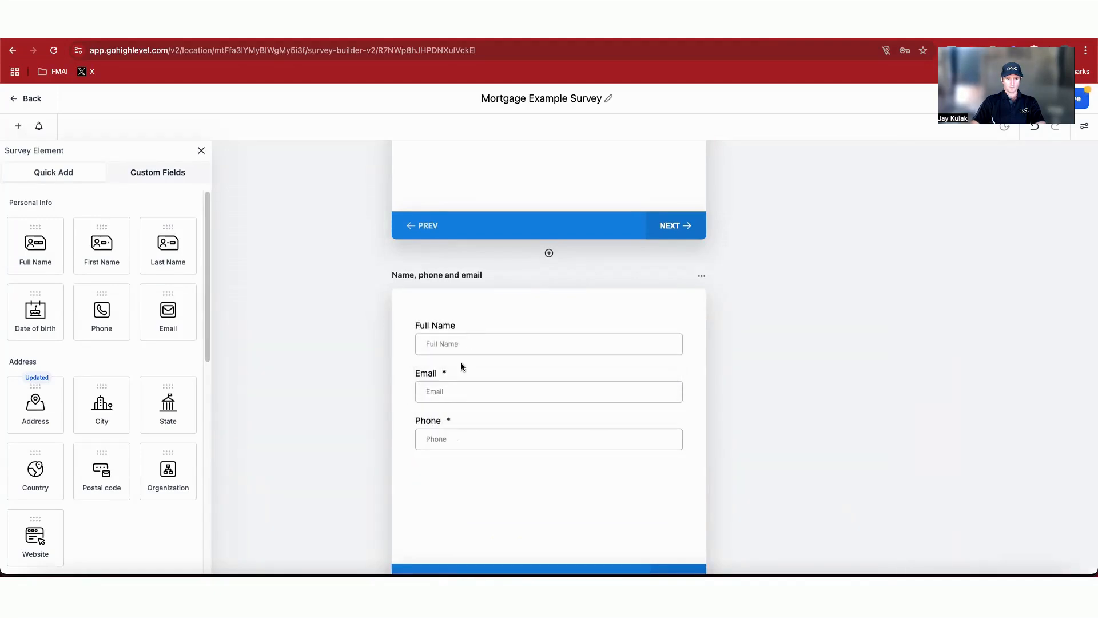
left_click(472, 324)
left_click(906, 438)
left_click(965, 274)
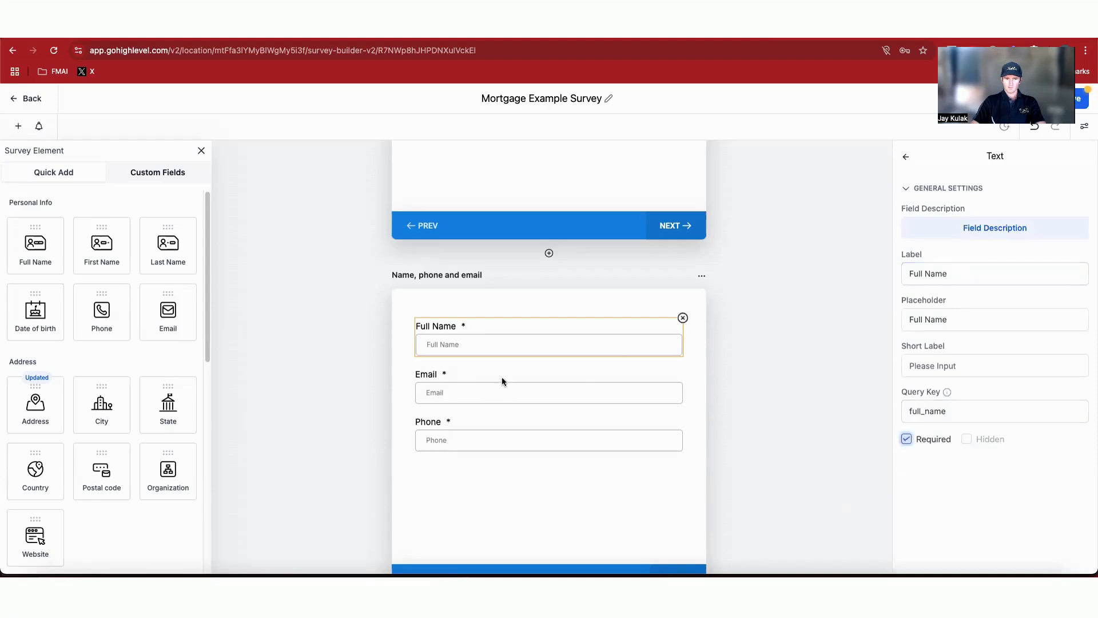
Step: Move the Phone field above Email and enable its country picker
left_click(486, 428)
left_click_drag(487, 428, 490, 380)
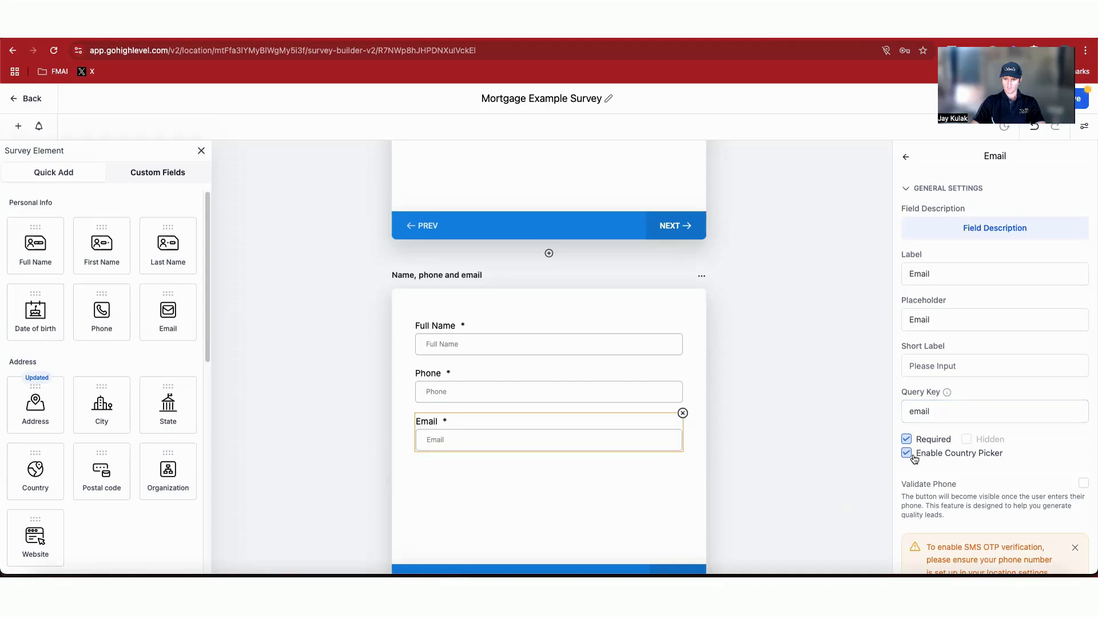
left_click(558, 399)
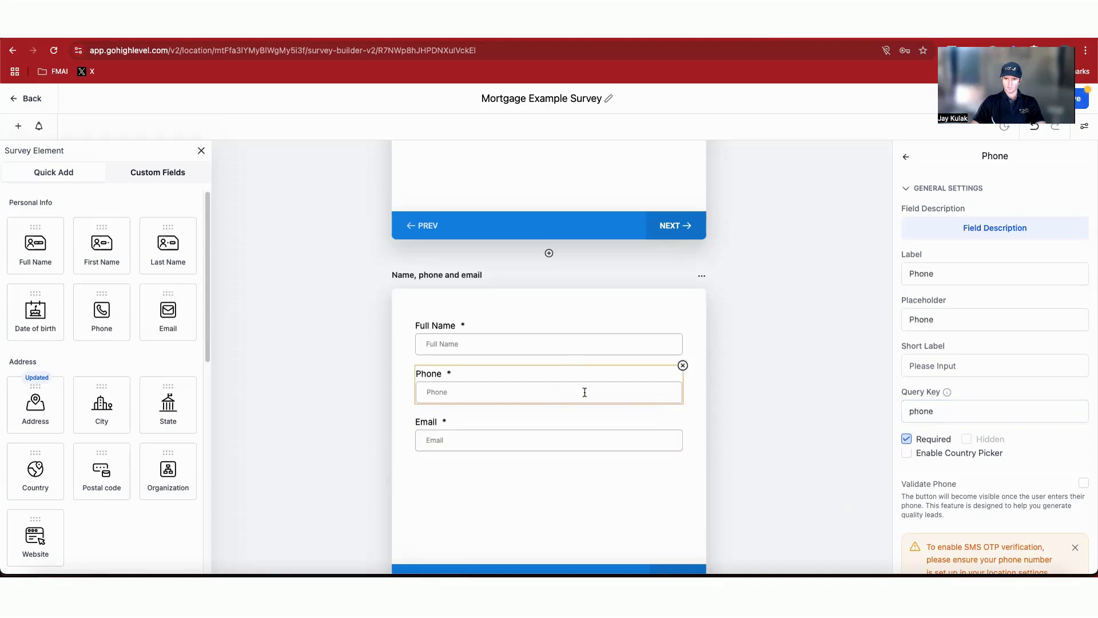
left_click(908, 453)
left_click(559, 438)
left_click(510, 298)
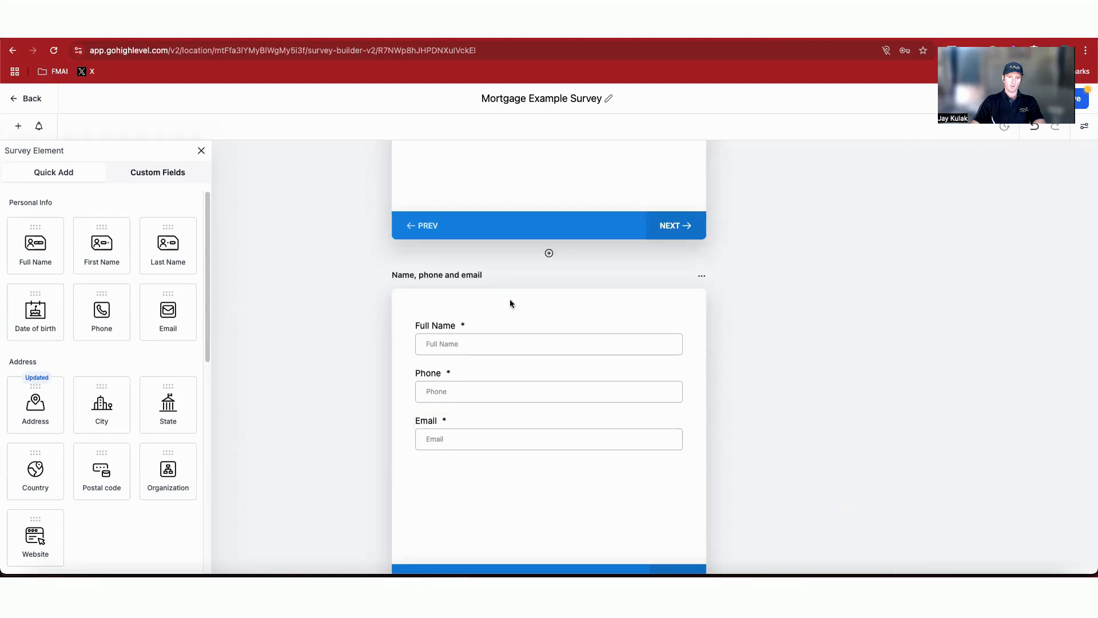
Step: Add a Text element above the contact fields on the slide
scroll(689, 491, "up", 4)
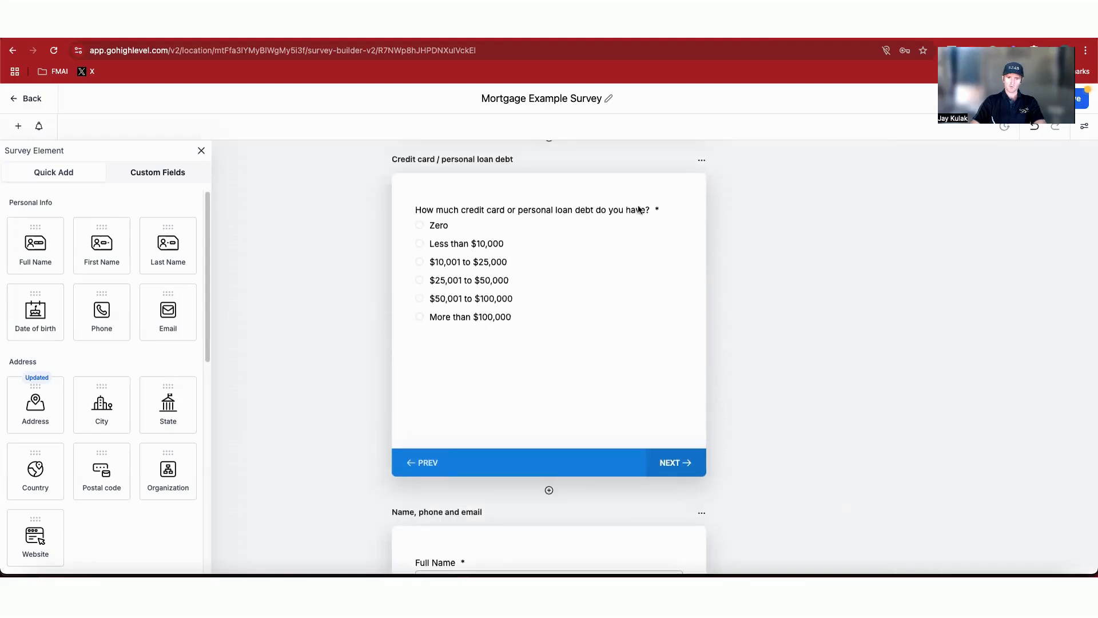
scroll(533, 385, "down", 3)
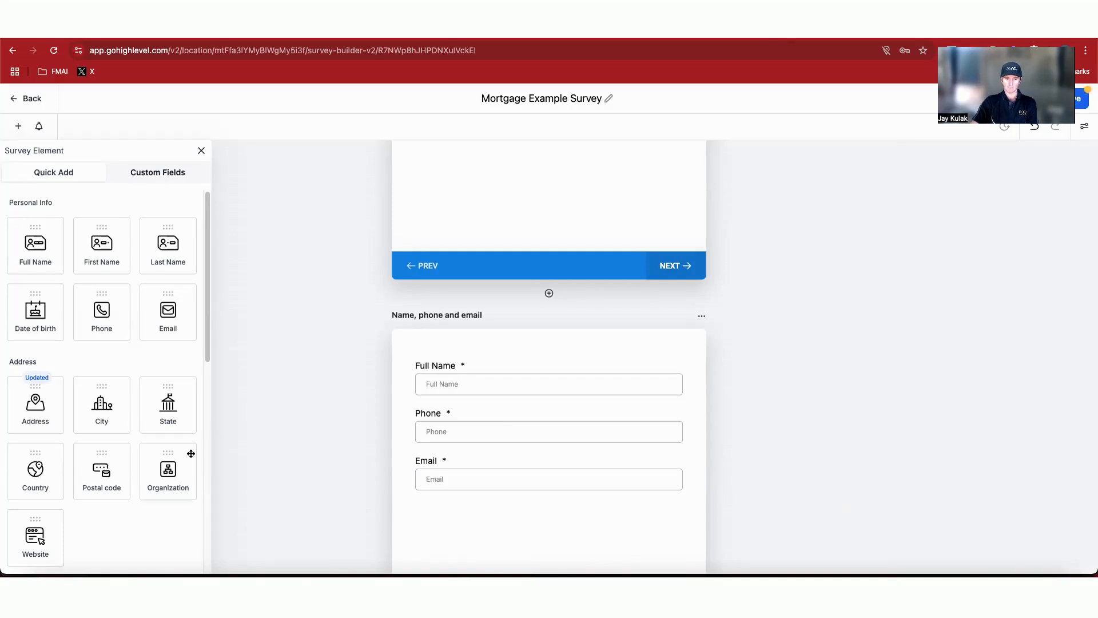
scroll(156, 505, "down", 4)
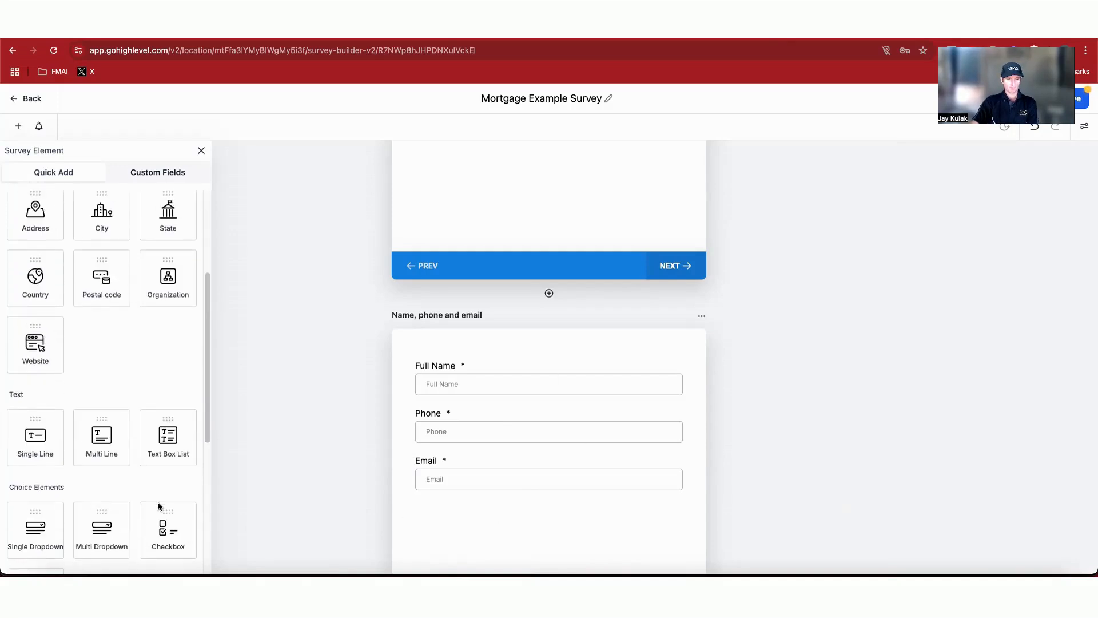
scroll(163, 473, "down", 4)
left_click_drag(44, 463, 454, 375)
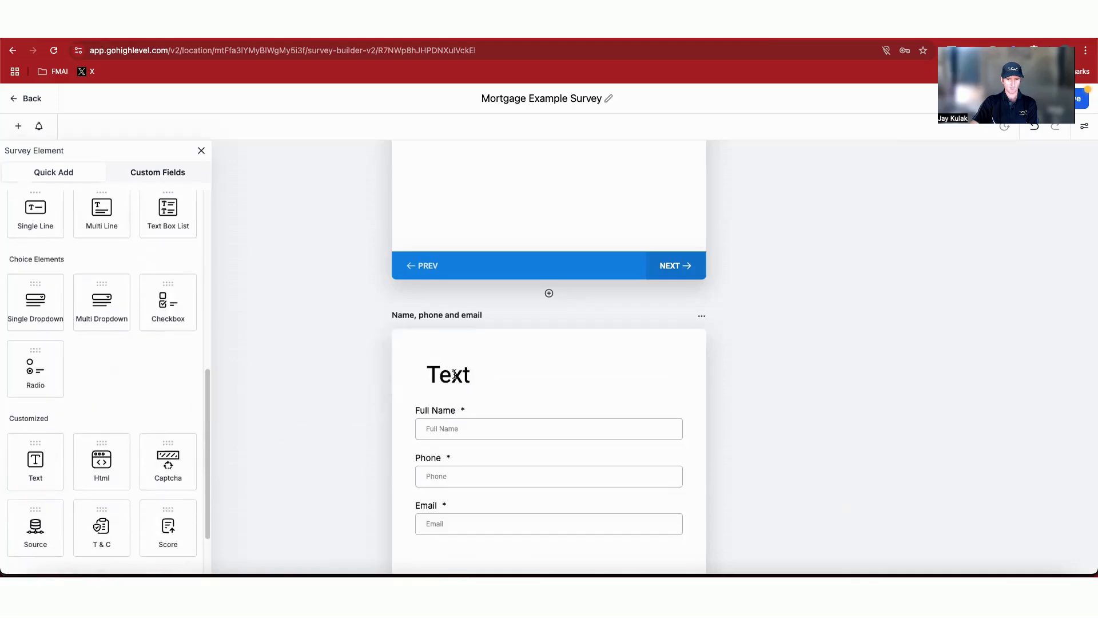
left_click(453, 380)
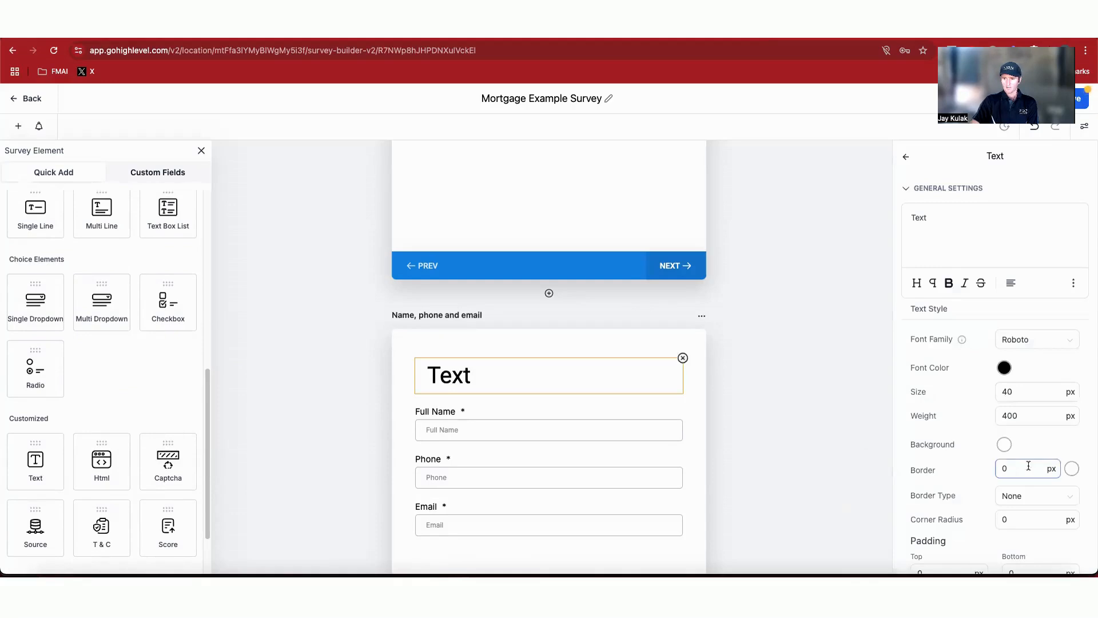
Step: Set the text element's left and right padding to 0 px
scroll(1001, 455, "down", 1)
left_click(1011, 376)
scroll(954, 410, "down", 3)
left_click(946, 514)
left_click_drag(946, 515, 882, 515)
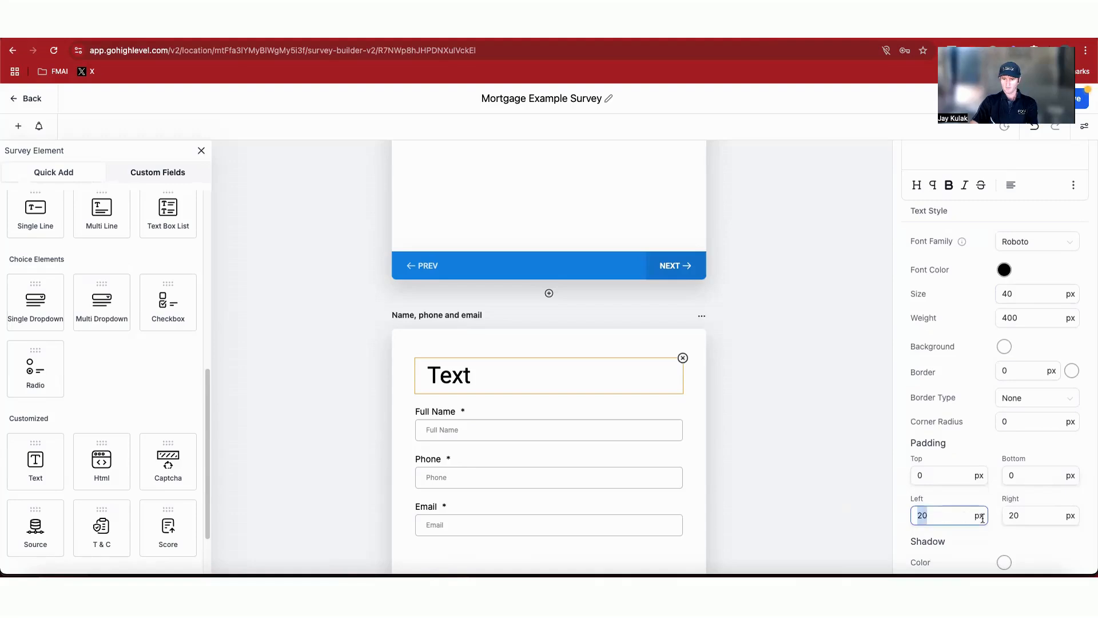
type("0")
left_click_drag(1030, 515, 982, 513)
type("0")
Step: Set the text size to 20 px and replace it with a thank-you message offering a free, no-obligation broker chat
left_click(801, 452)
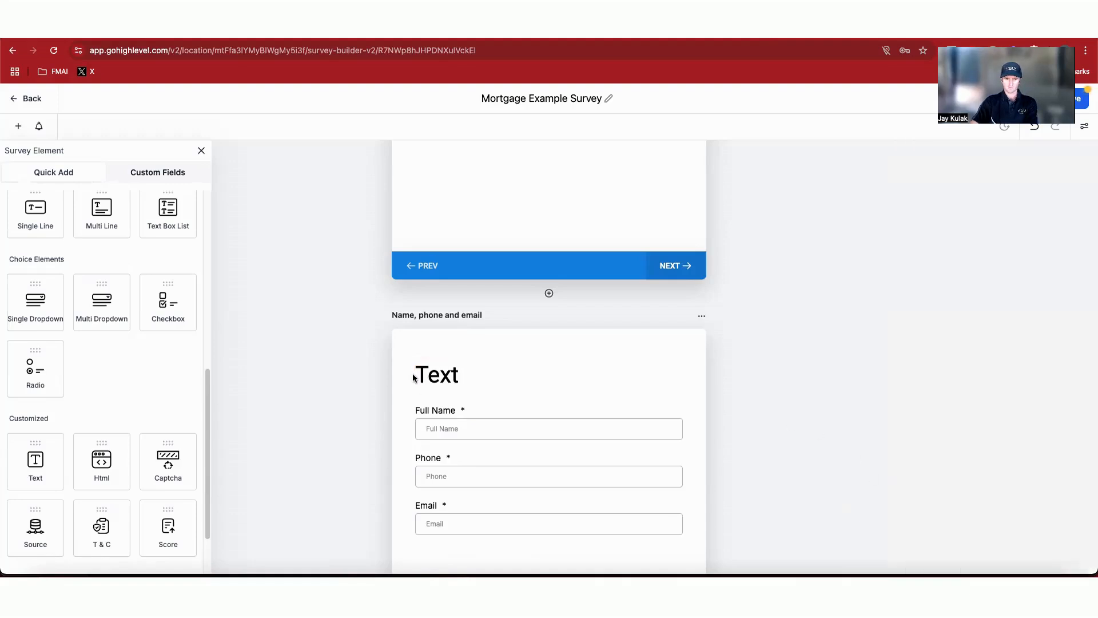
left_click(440, 384)
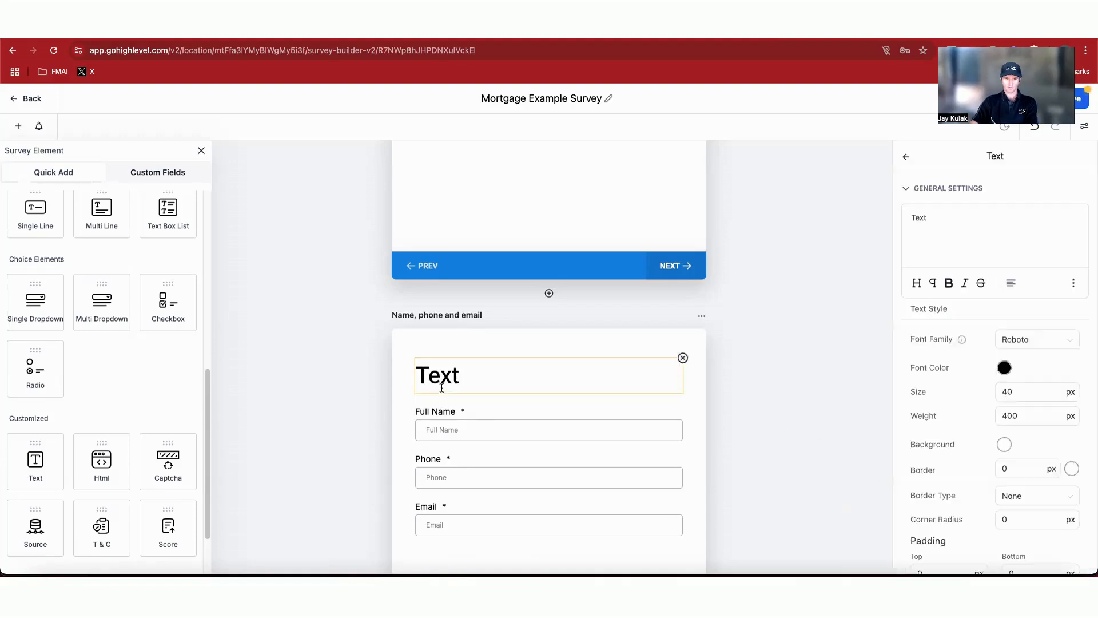
left_click_drag(1040, 392, 980, 396)
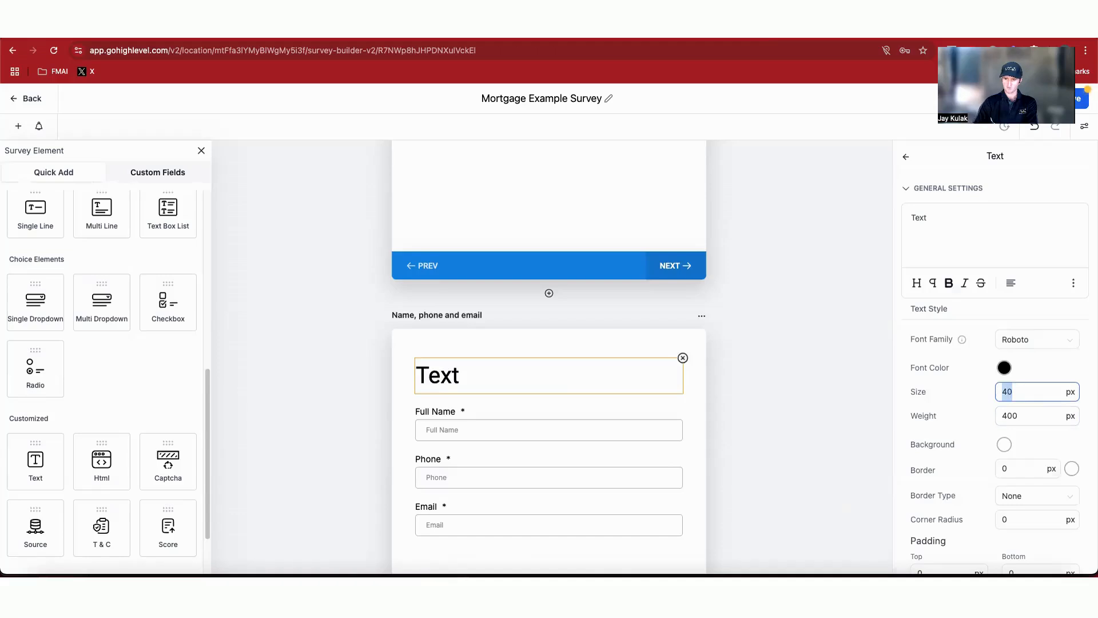
type("20")
triple_click(961, 222)
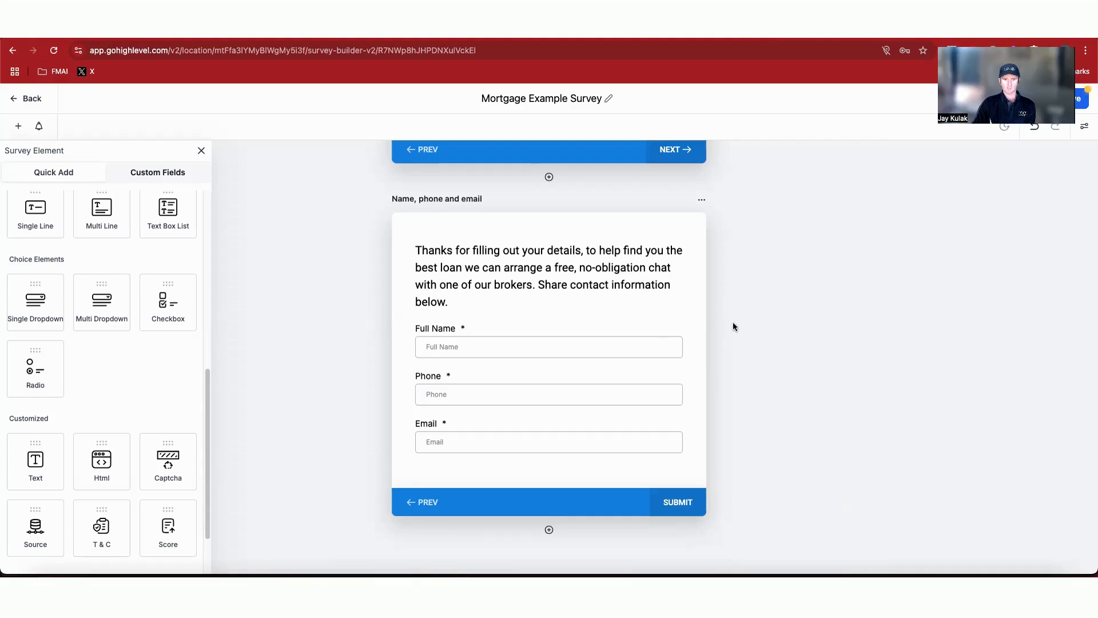
Step: Save the survey
scroll(549, 348, "up", 10)
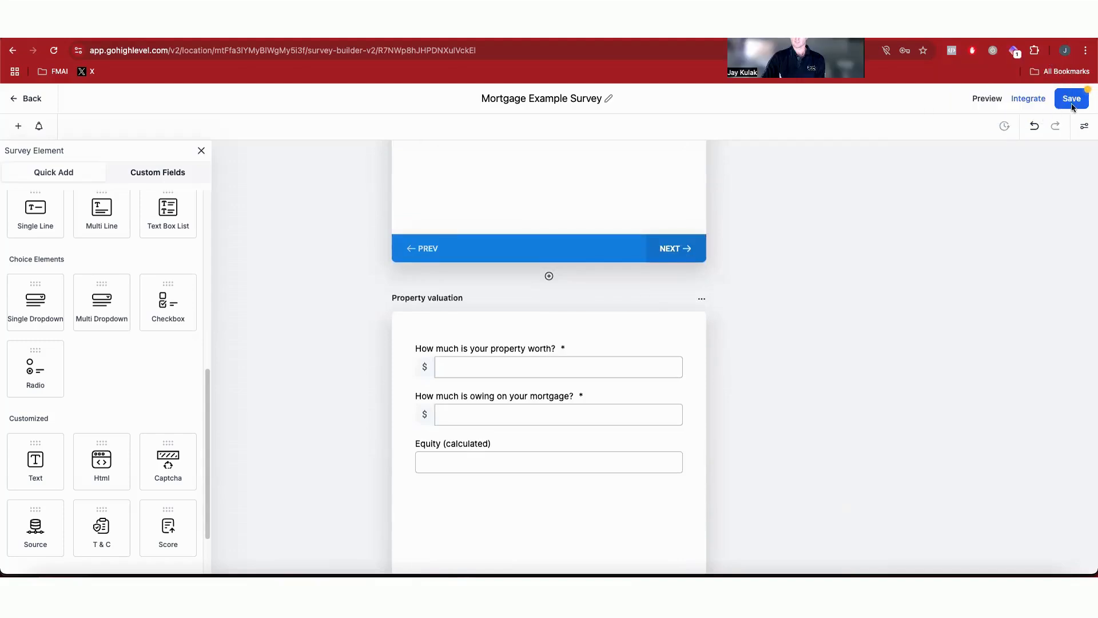
left_click(1072, 100)
Step: Preview the survey and try answering the state question
scroll(969, 214, "down", 5)
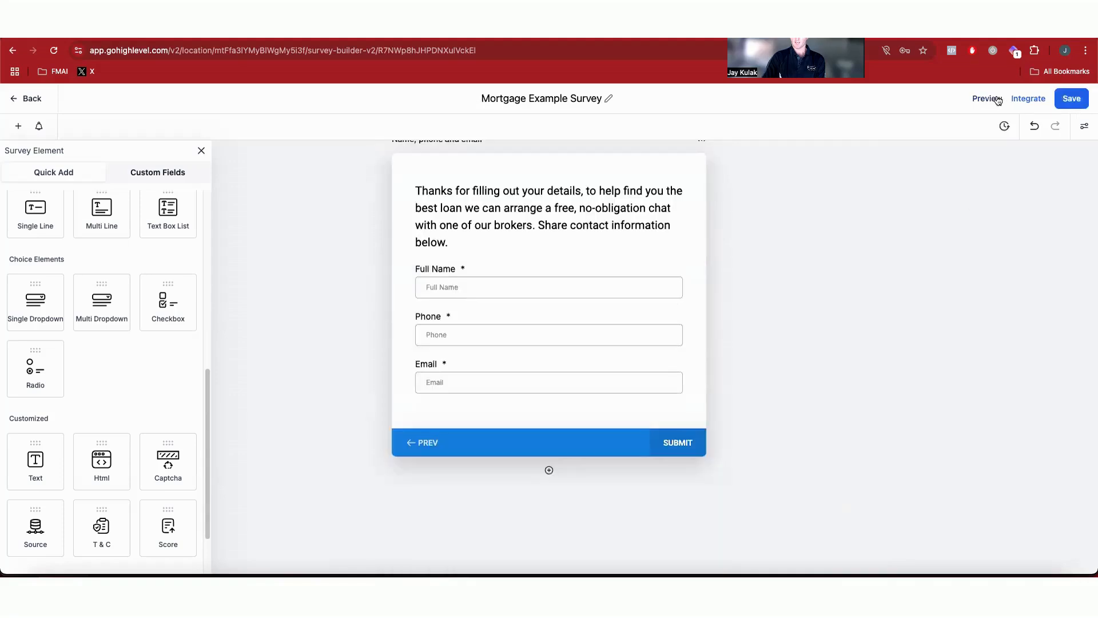
left_click(996, 100)
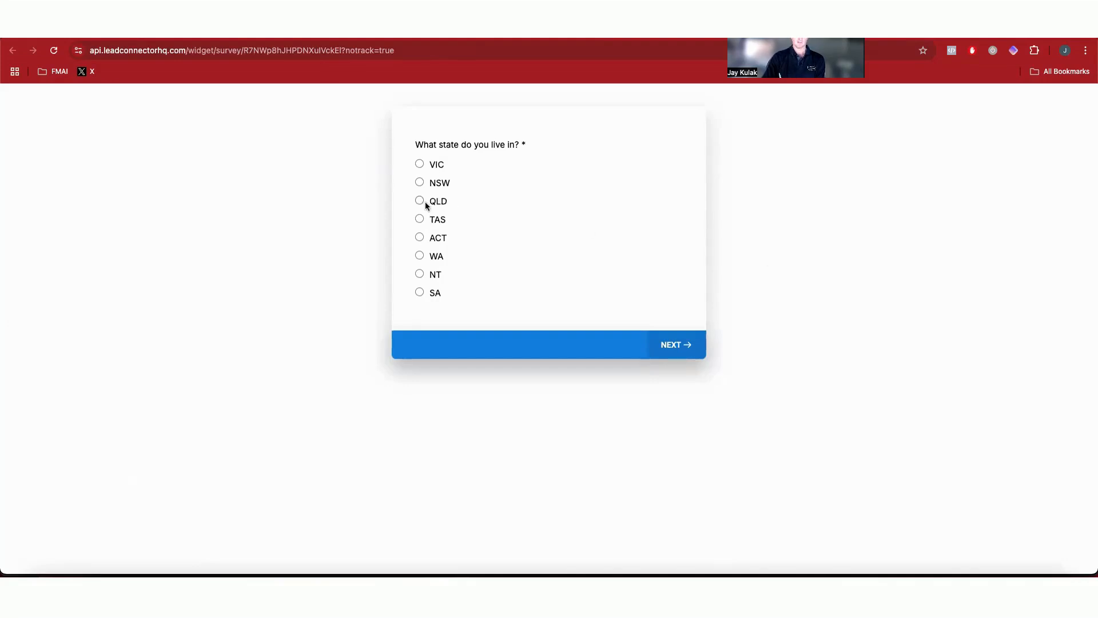
left_click(423, 221)
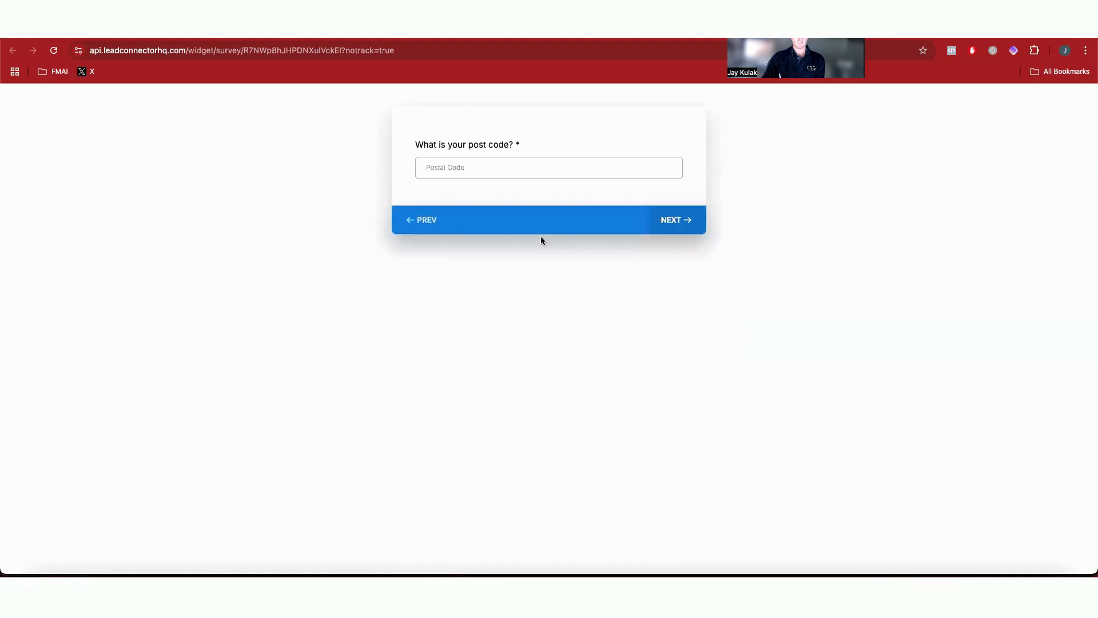
left_click(418, 228)
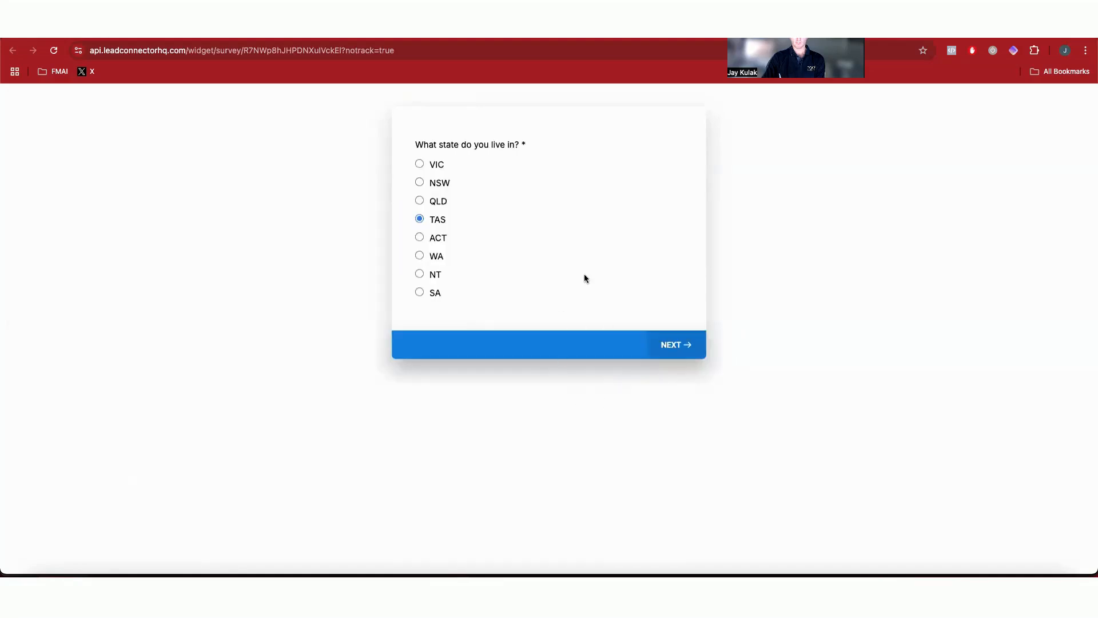
Step: Test the survey preview in mobile device view, then return to the survey builder
right_click(783, 333)
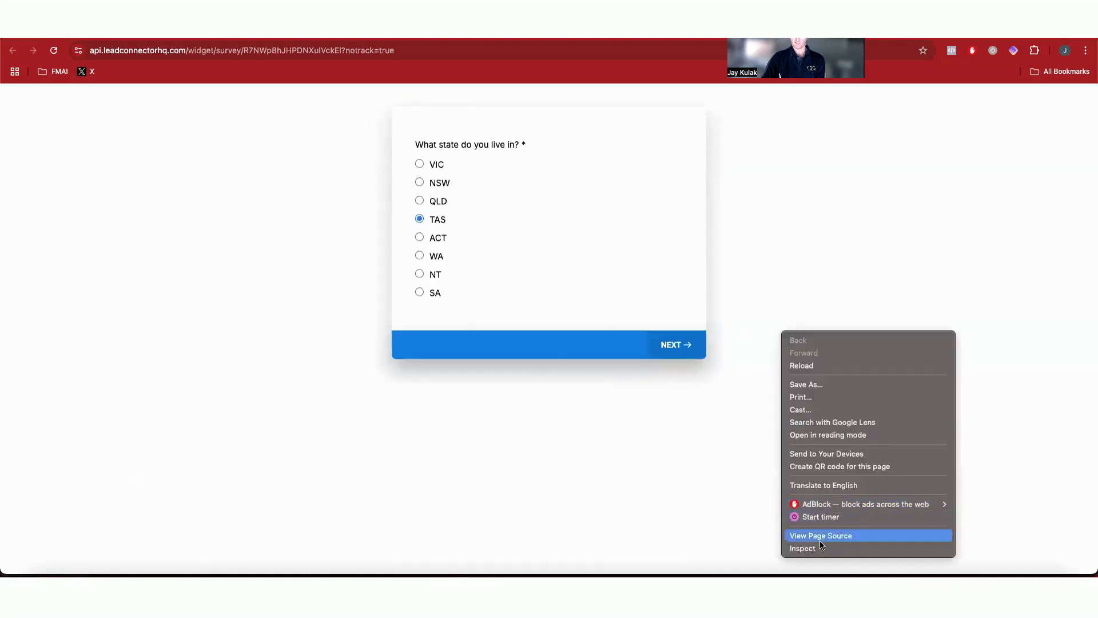
left_click(805, 548)
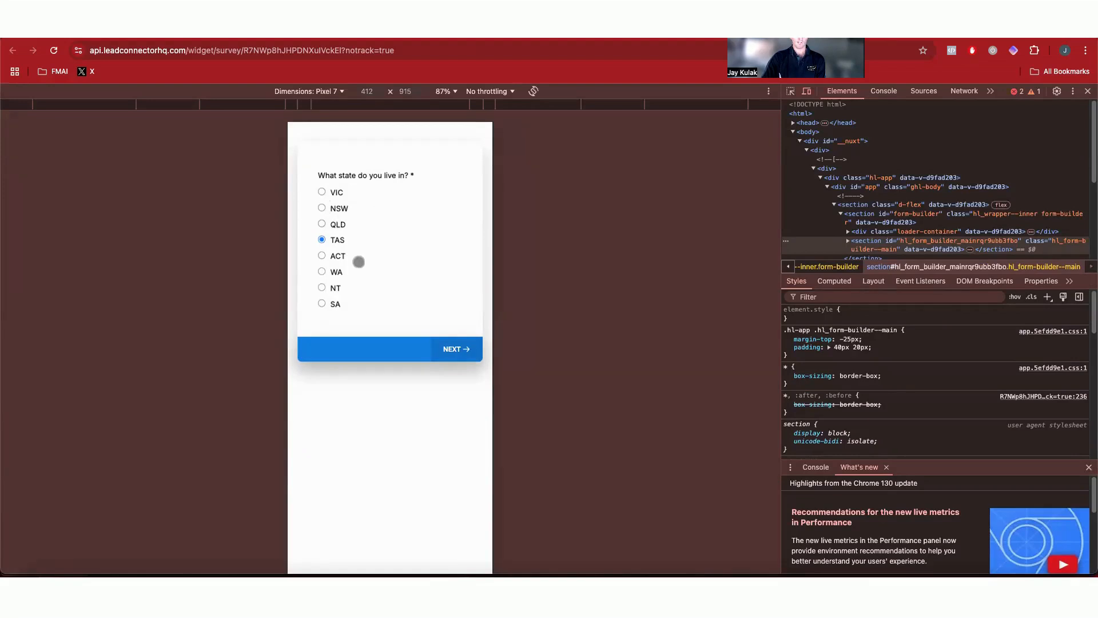
left_click(321, 272)
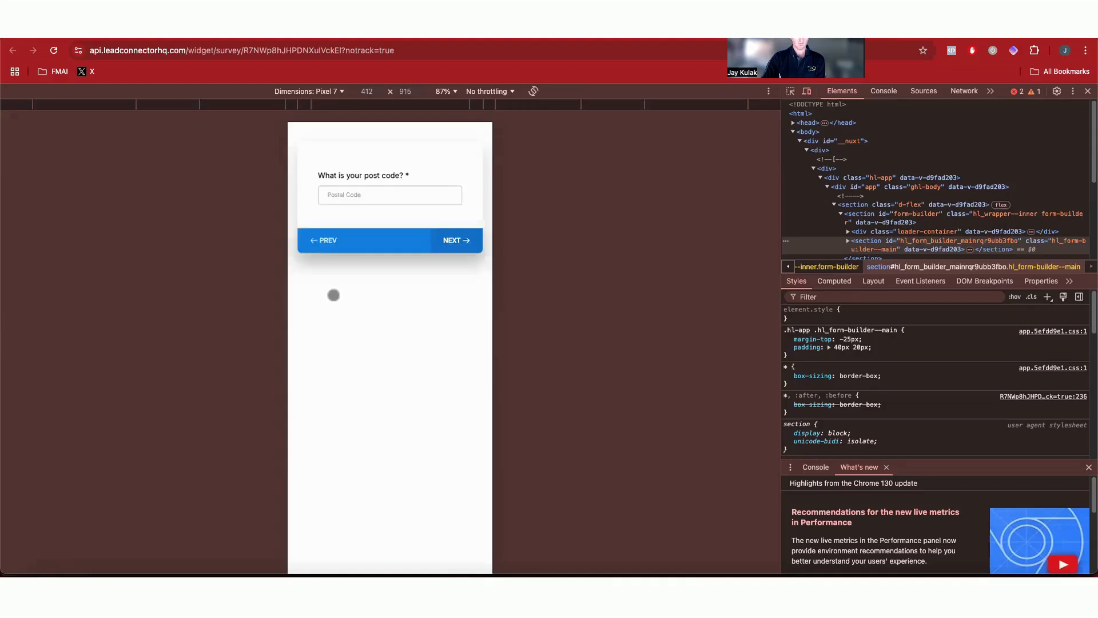
left_click(323, 241)
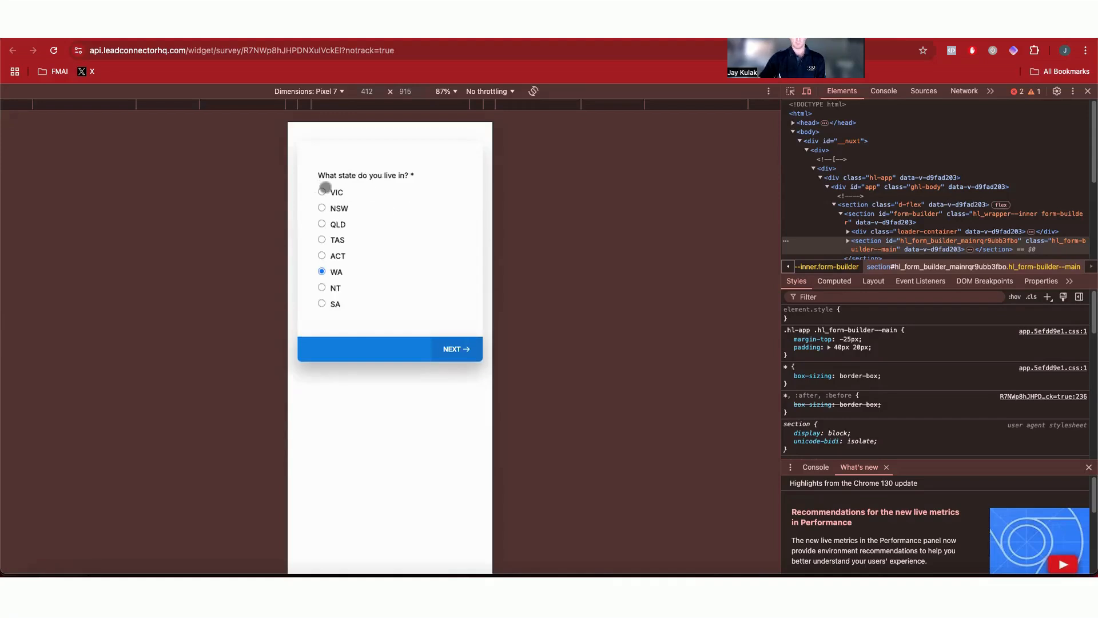
key("super+alt+i")
left_click(811, 39)
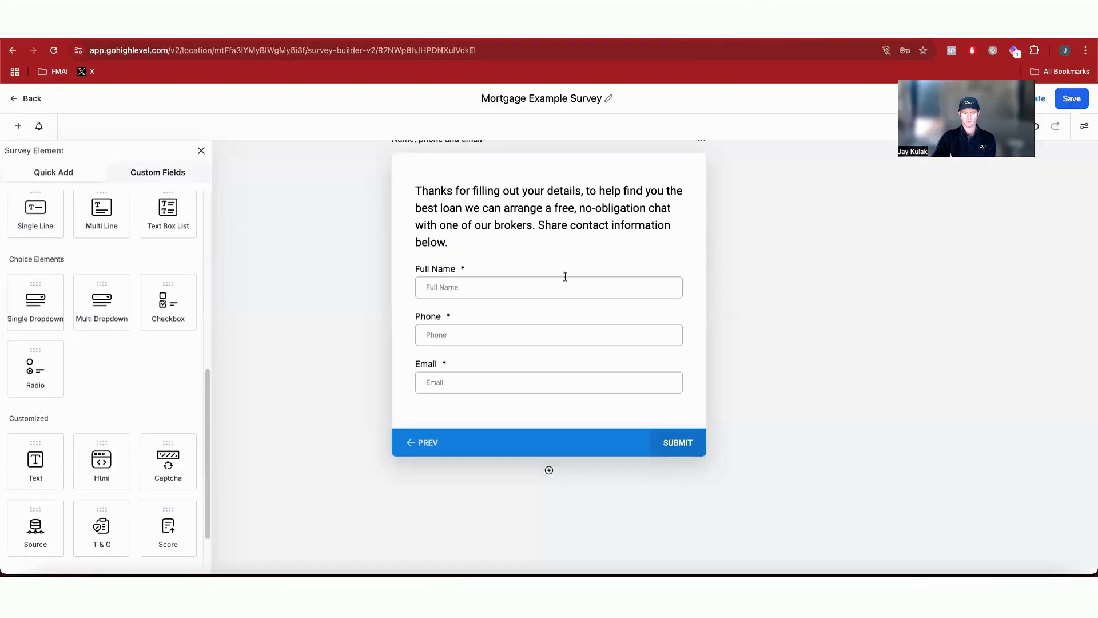
Step: Open the survey's Styles & Options settings
scroll(566, 277, "up", 10)
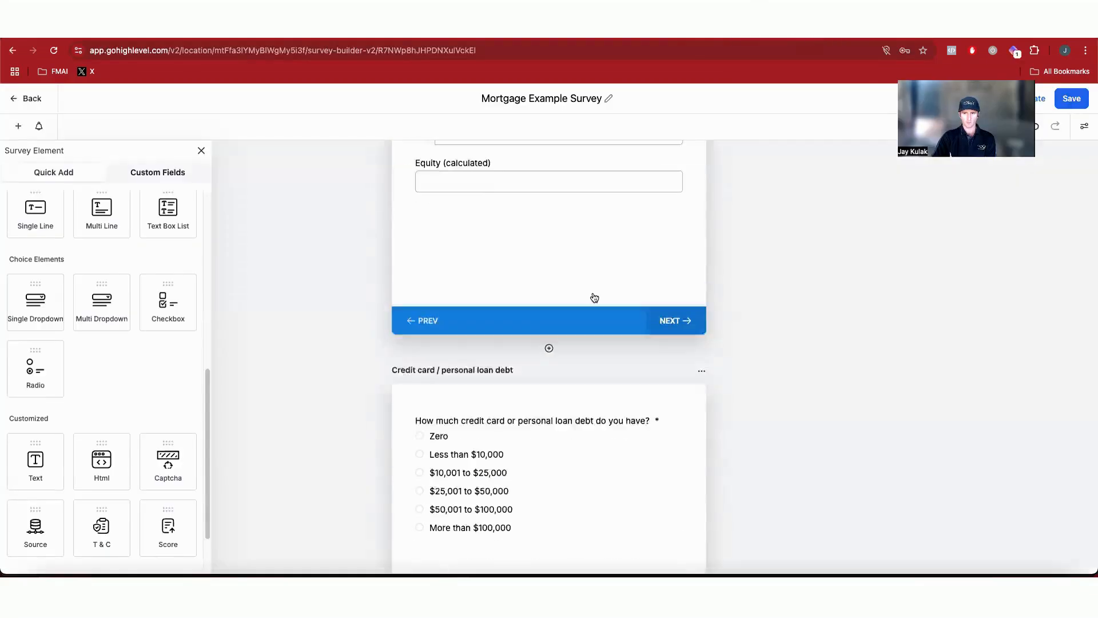
left_click(1086, 131)
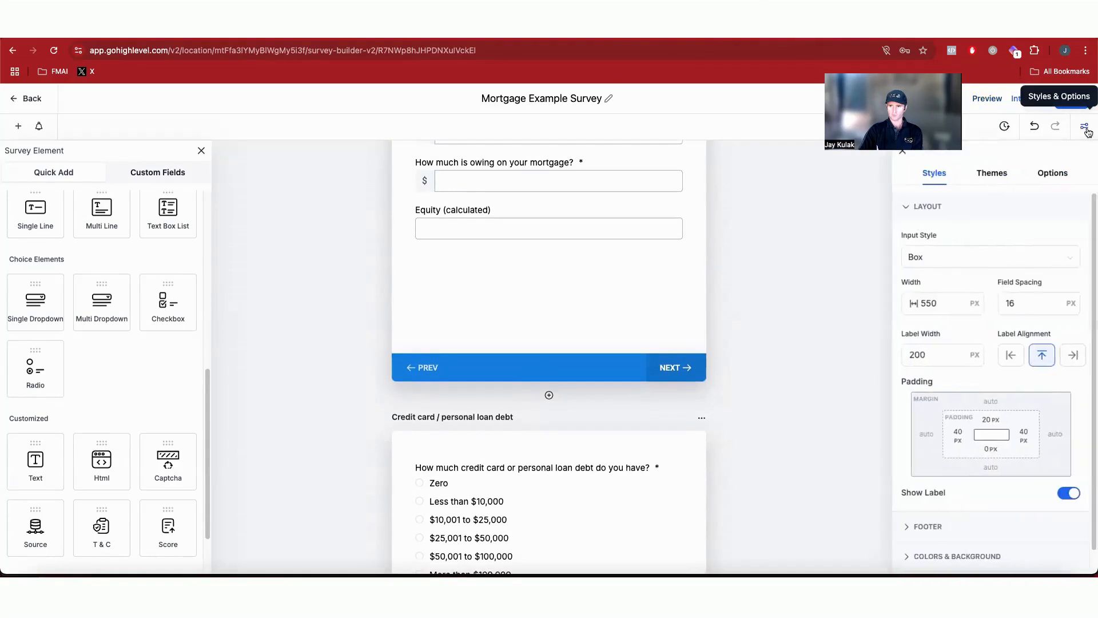
Step: Open the advanced style settings and expand the Custom CSS section
scroll(991, 437, "down", 2)
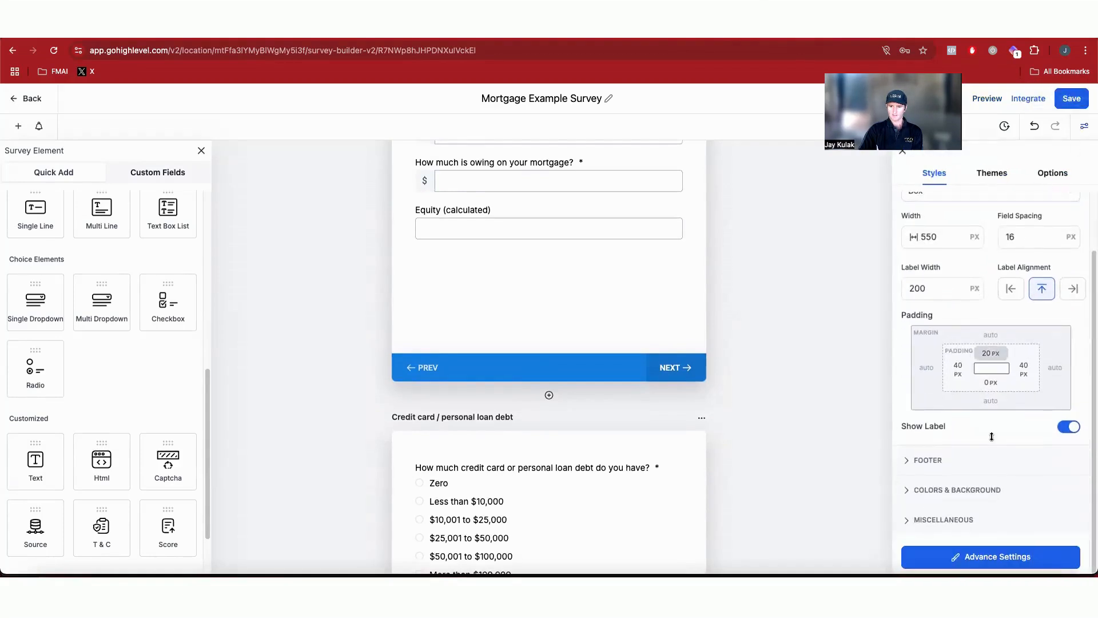
scroll(967, 343, "up", 2)
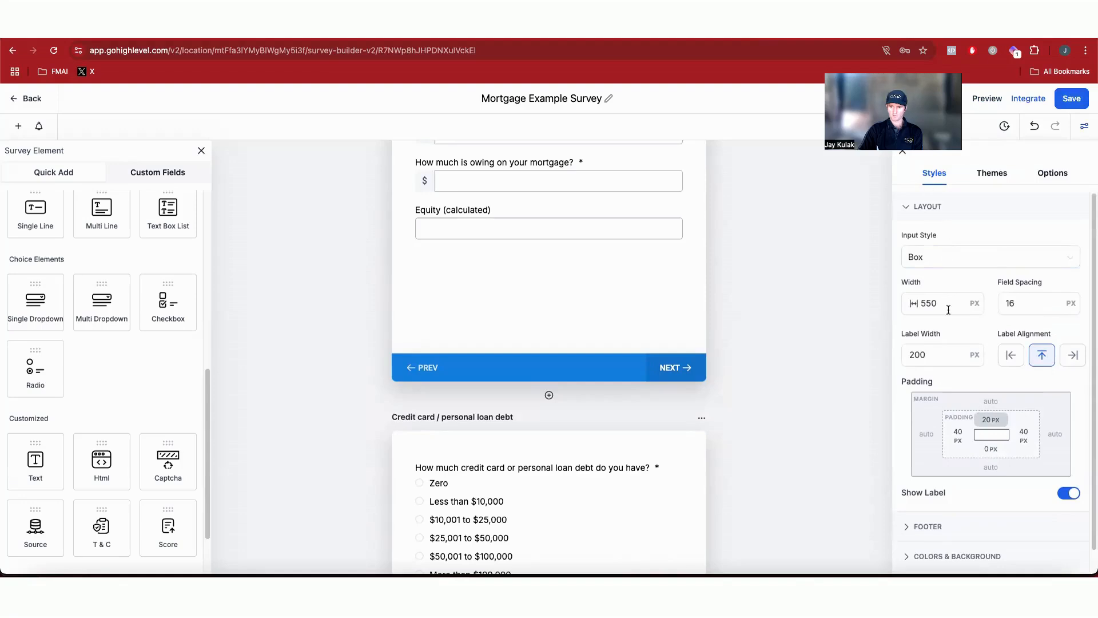
scroll(948, 310, "down", 2)
left_click(971, 560)
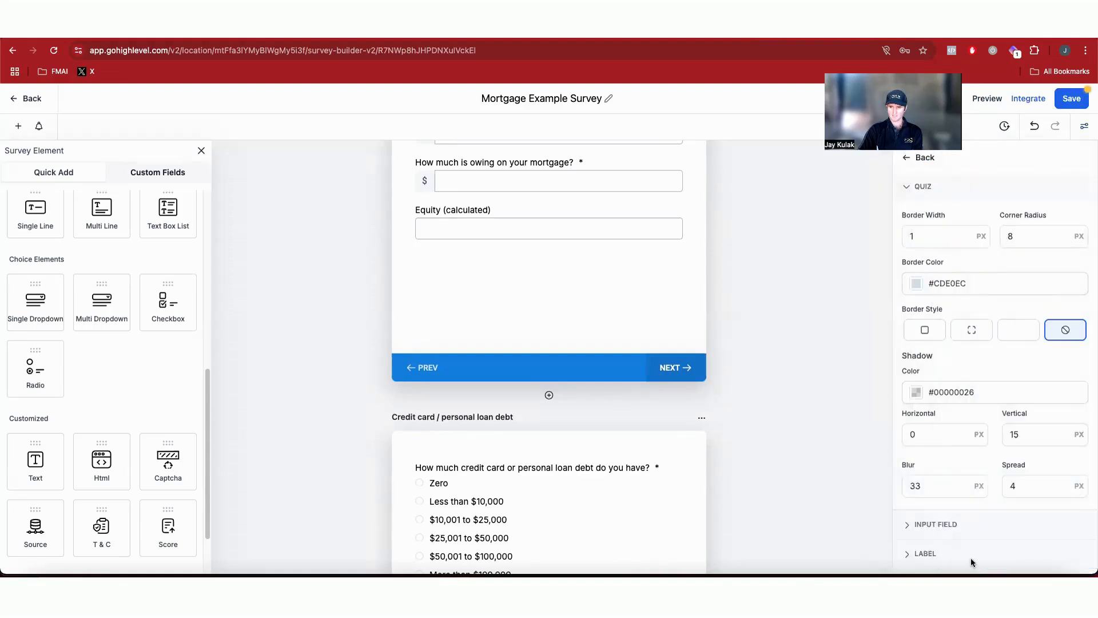
scroll(958, 522, "down", 3)
left_click(940, 554)
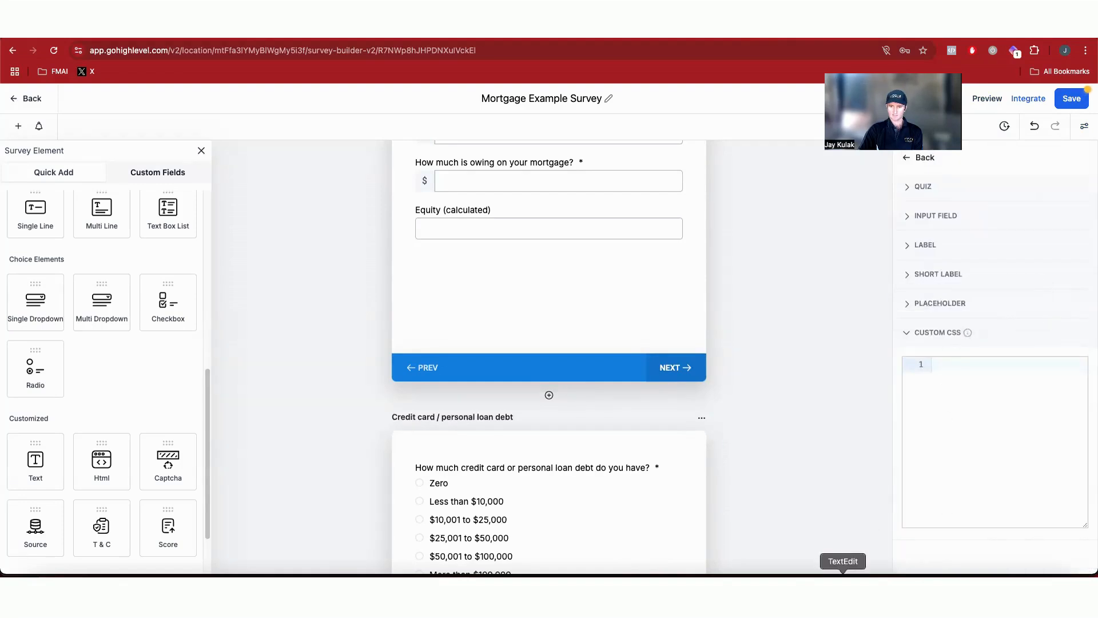
Step: Copy the radio-button CSS from the Survey Questions text document and paste it into the Custom CSS box
left_click(842, 571)
scroll(839, 445, "down", 1)
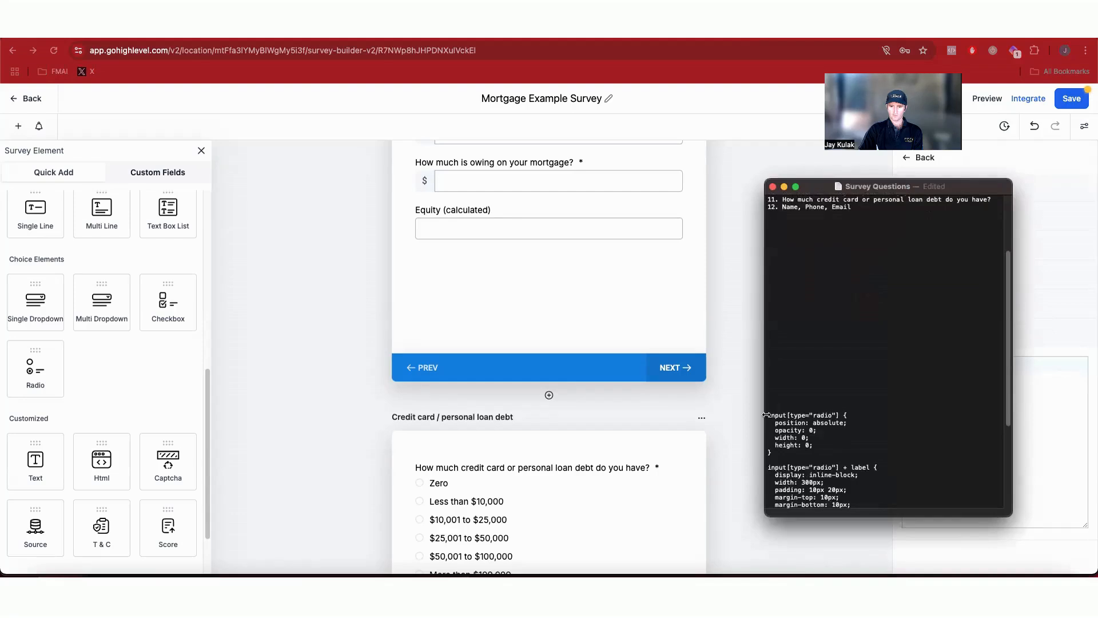
left_click_drag(766, 414, 833, 525)
key("super+c")
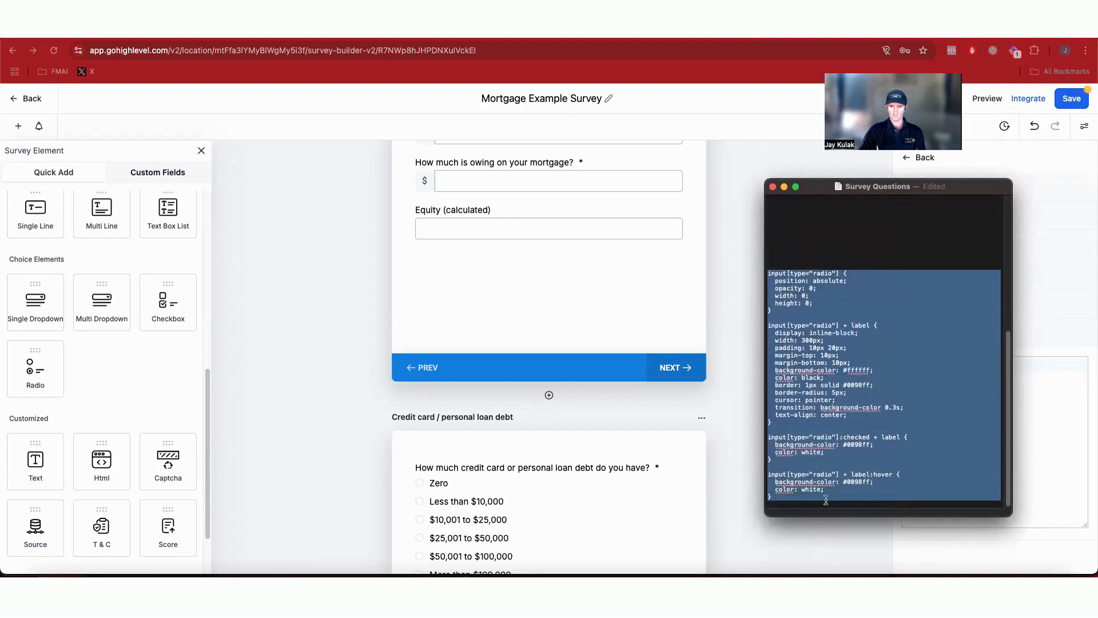
left_click(1041, 438)
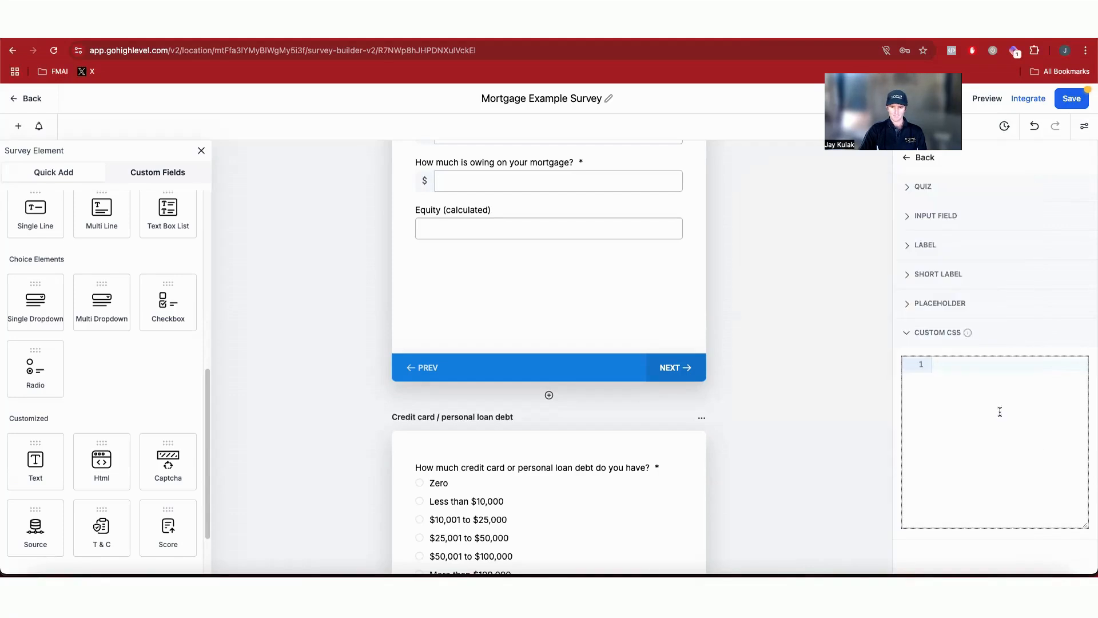
key("super+v")
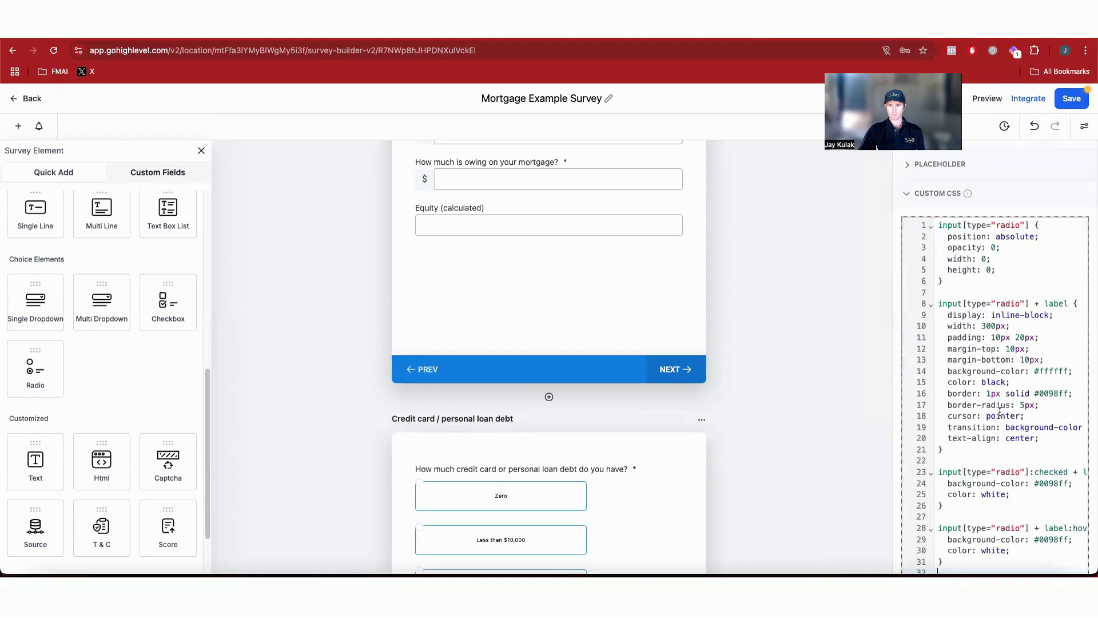
Step: Save the survey and reload the survey preview tab
scroll(1010, 450, "down", 1)
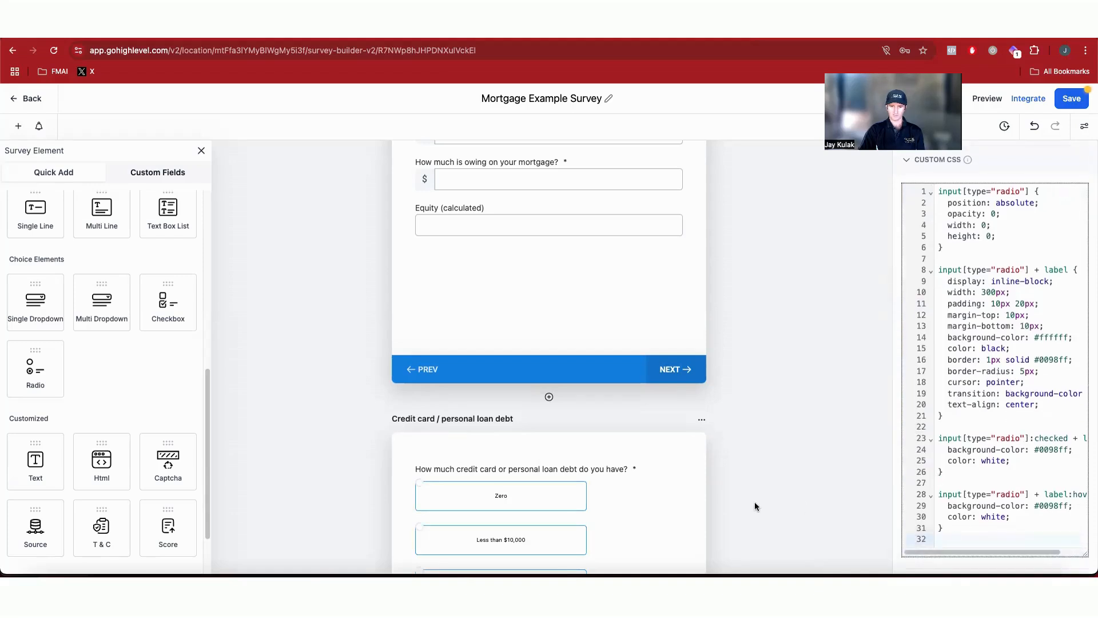
left_click(1070, 99)
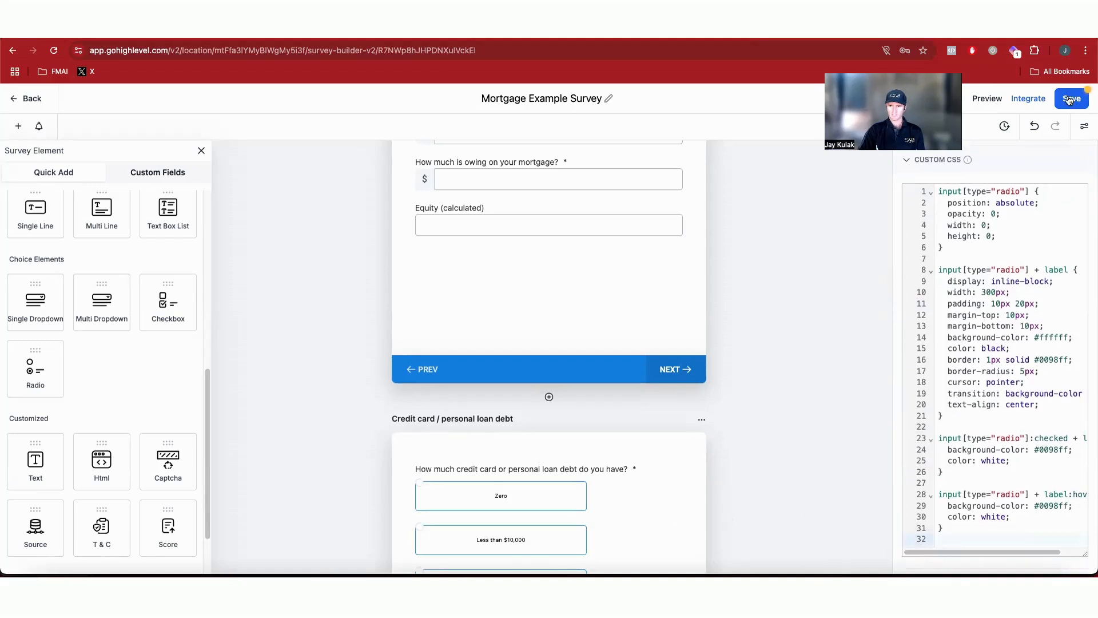
left_click(915, 28)
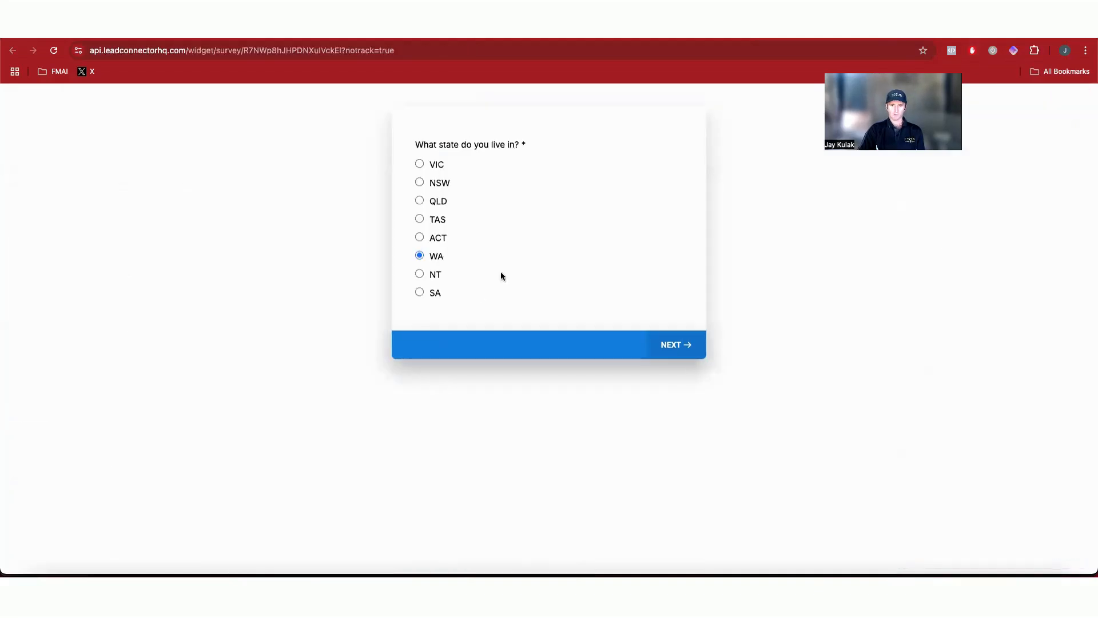
left_click(54, 51)
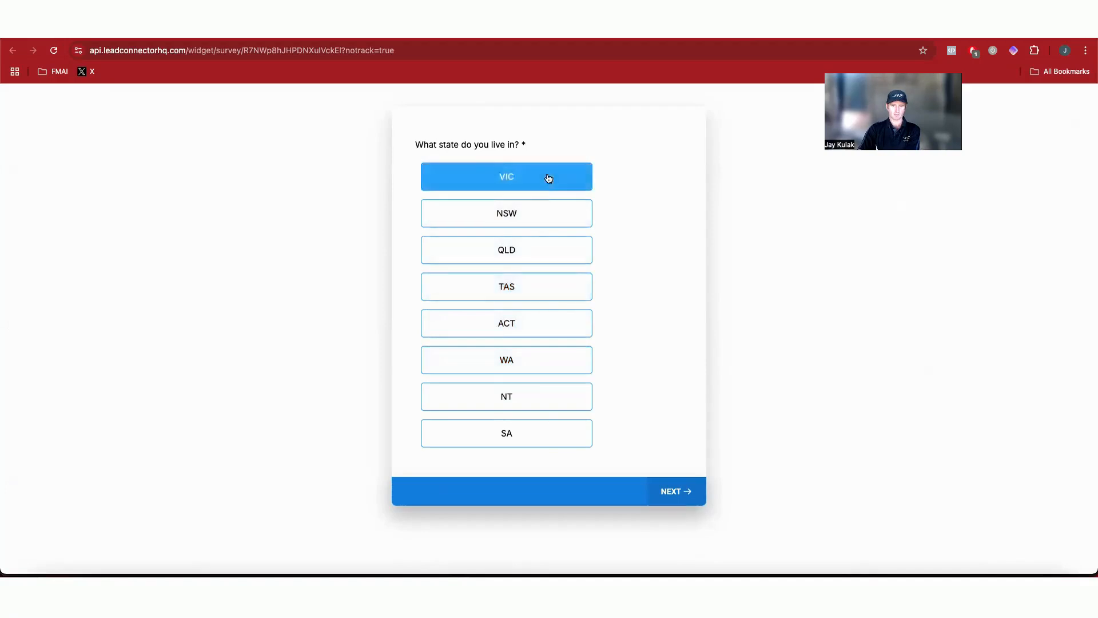
Step: Test the restyled answer buttons by answering preview questions, entering post code 3333, then return to the builder
left_click(527, 302)
left_click(498, 166)
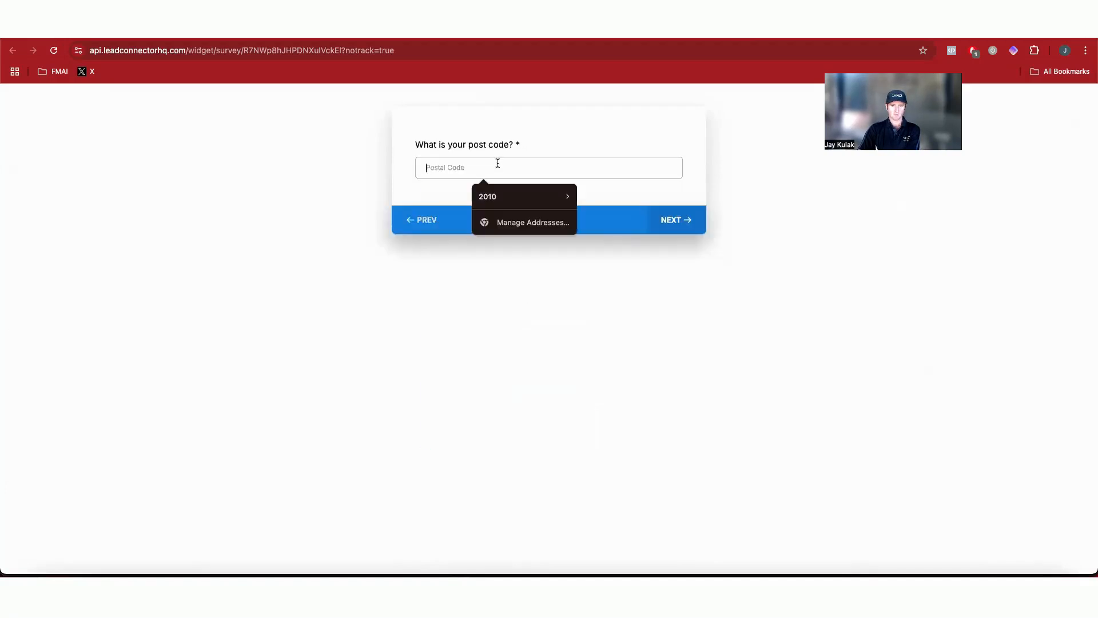
type("3333")
key("Return")
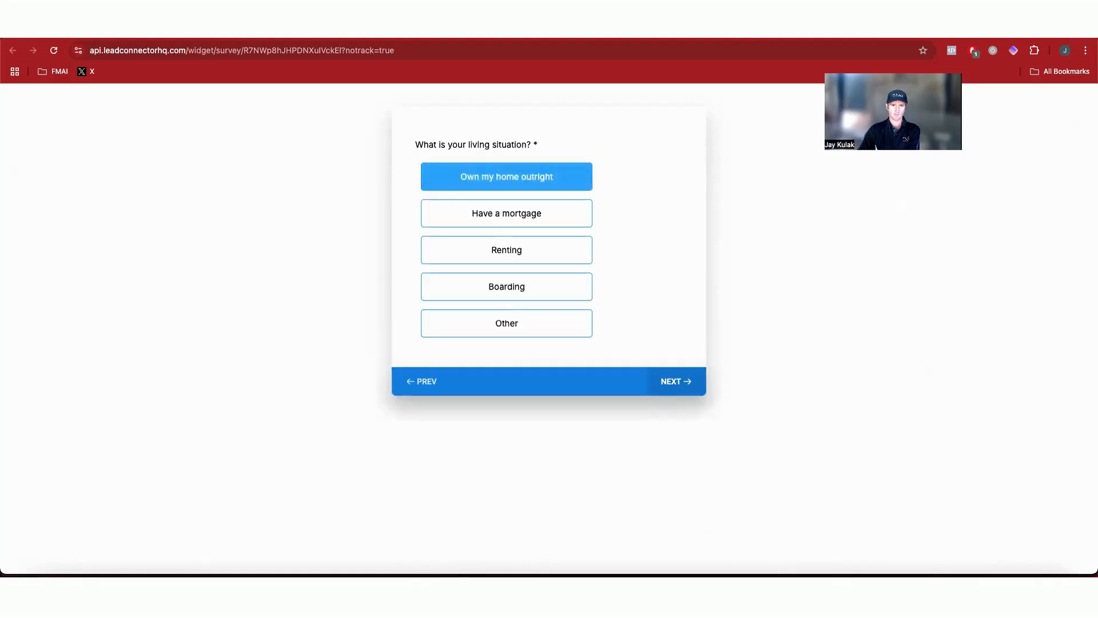
left_click(532, 243)
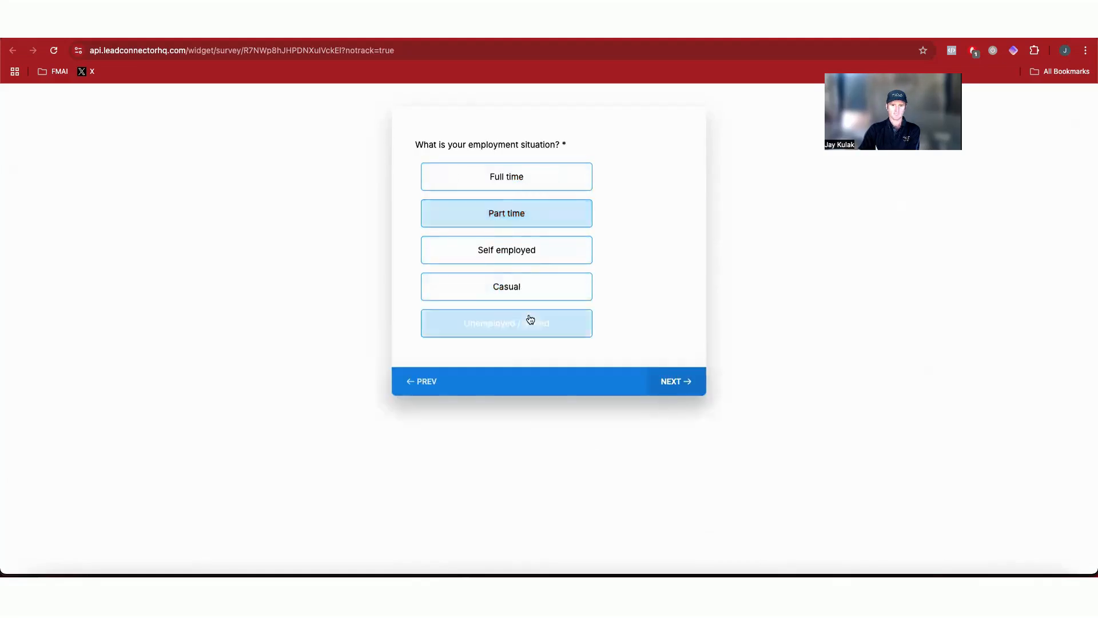
left_click(535, 250)
left_click(534, 288)
left_click(539, 222)
left_click(539, 213)
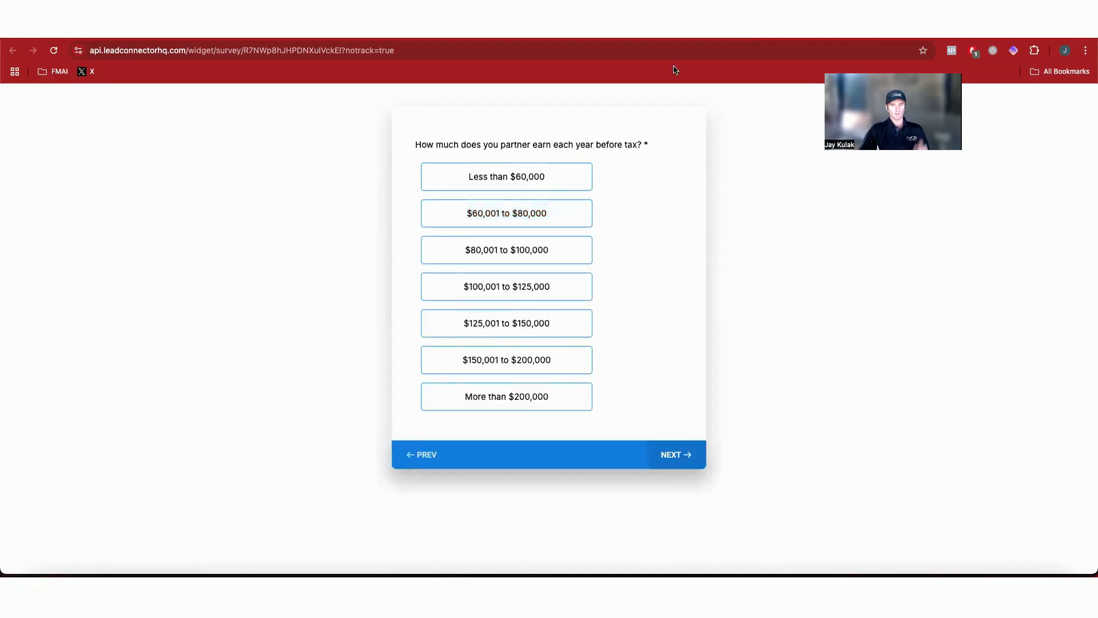
left_click(549, 29)
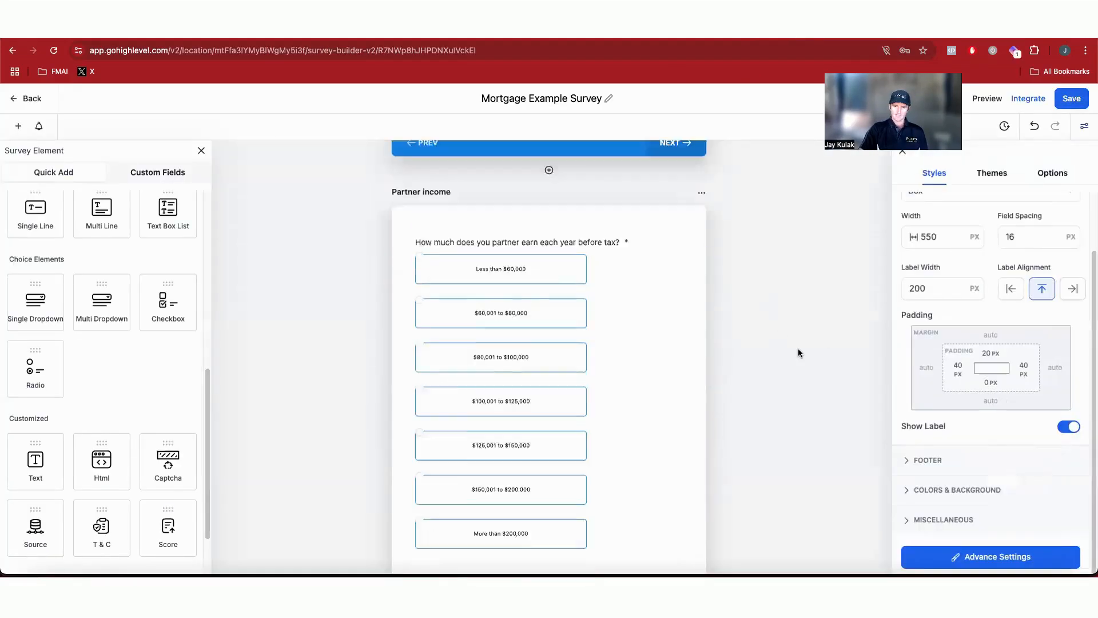
Step: Scroll through the survey slides in the builder to review the restyled answer buttons
scroll(799, 349, "up", 8)
scroll(699, 324, "up", 5)
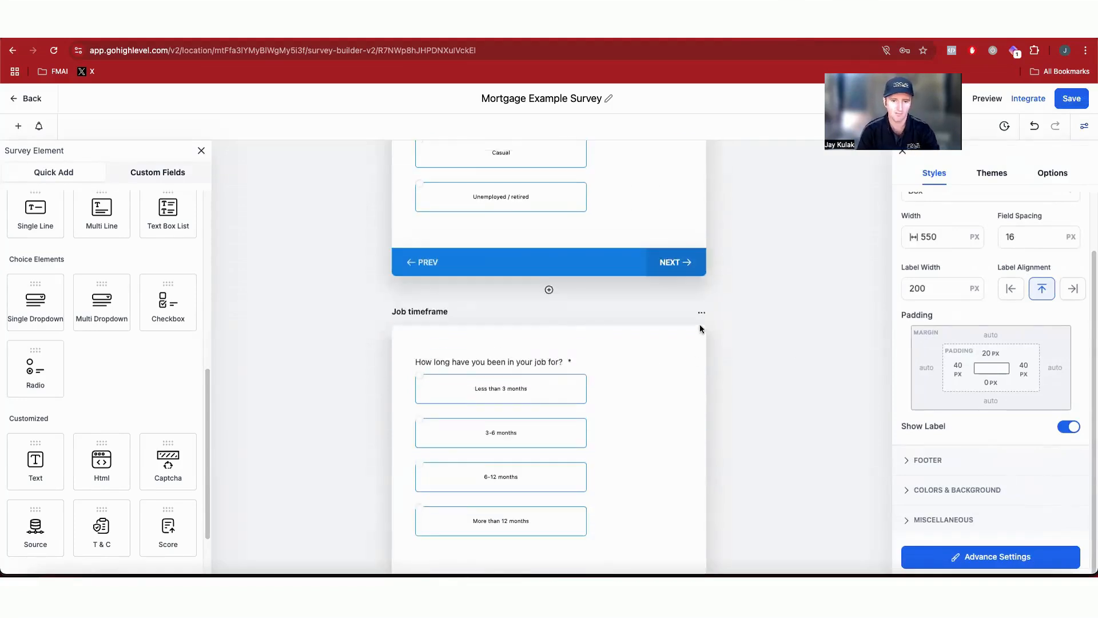
scroll(692, 356, "up", 2)
scroll(691, 357, "up", 2)
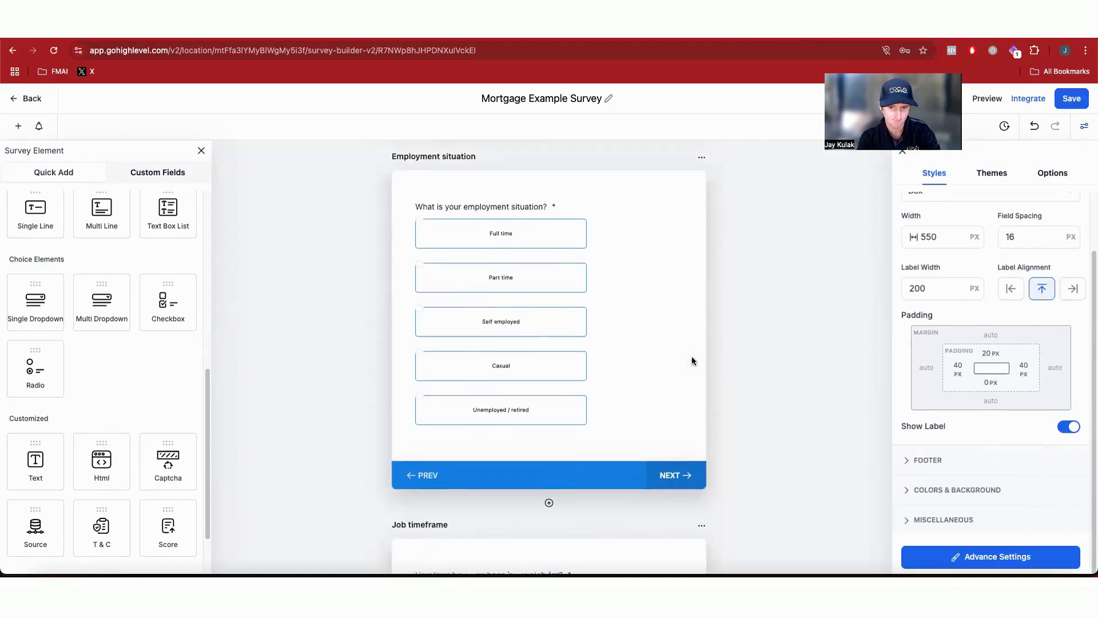
scroll(610, 315, "down", 15)
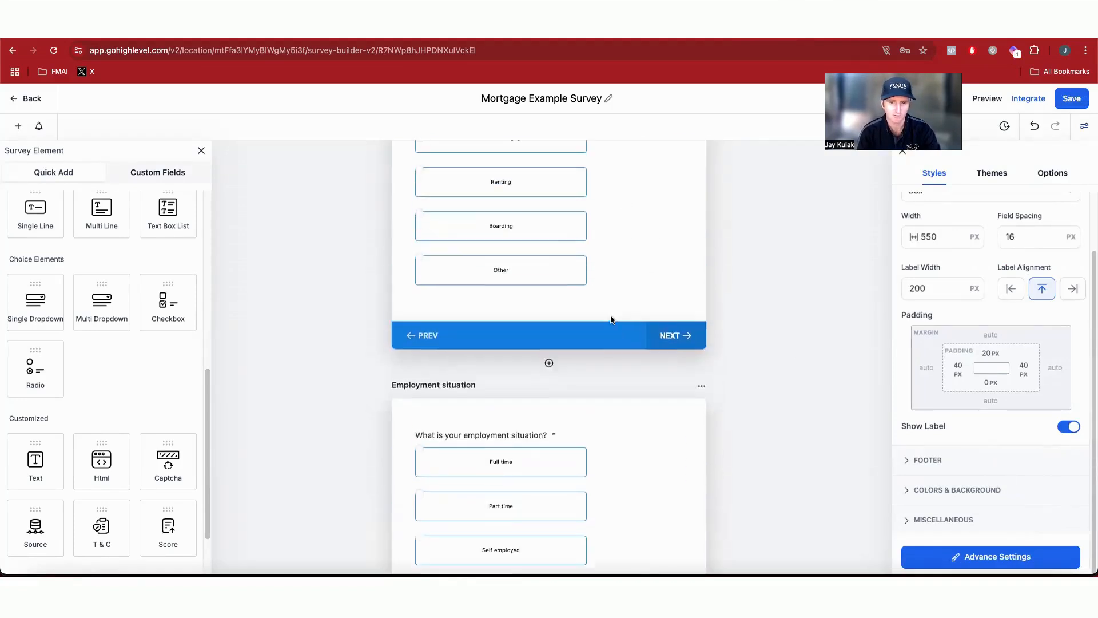
scroll(610, 314, "up", 10)
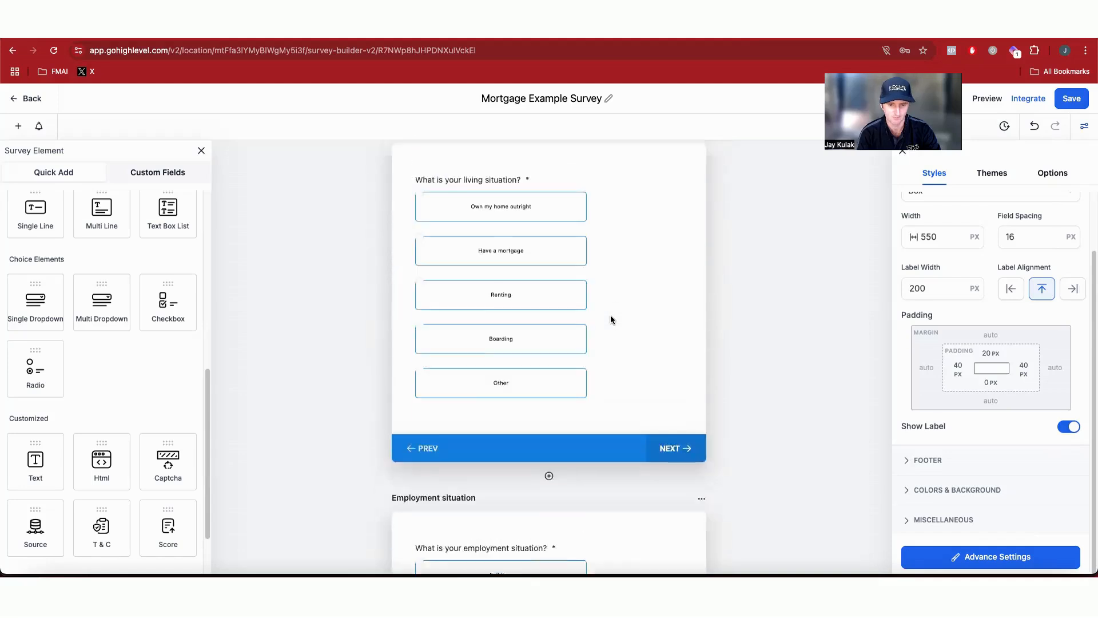
left_click(616, 327)
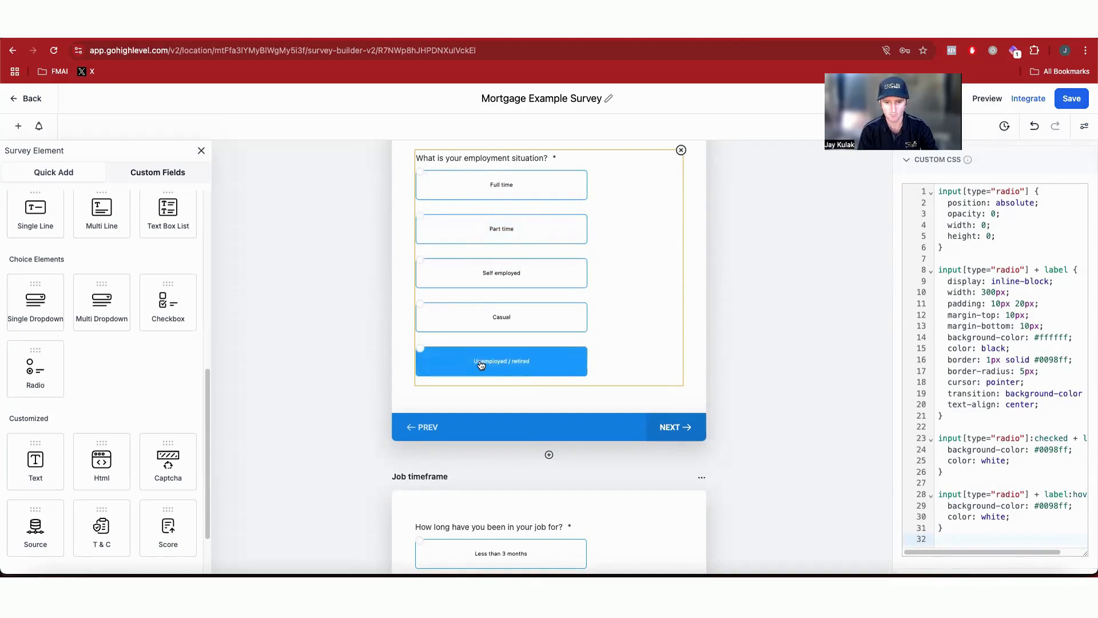
scroll(510, 364, "down", 2)
scroll(512, 363, "down", 2)
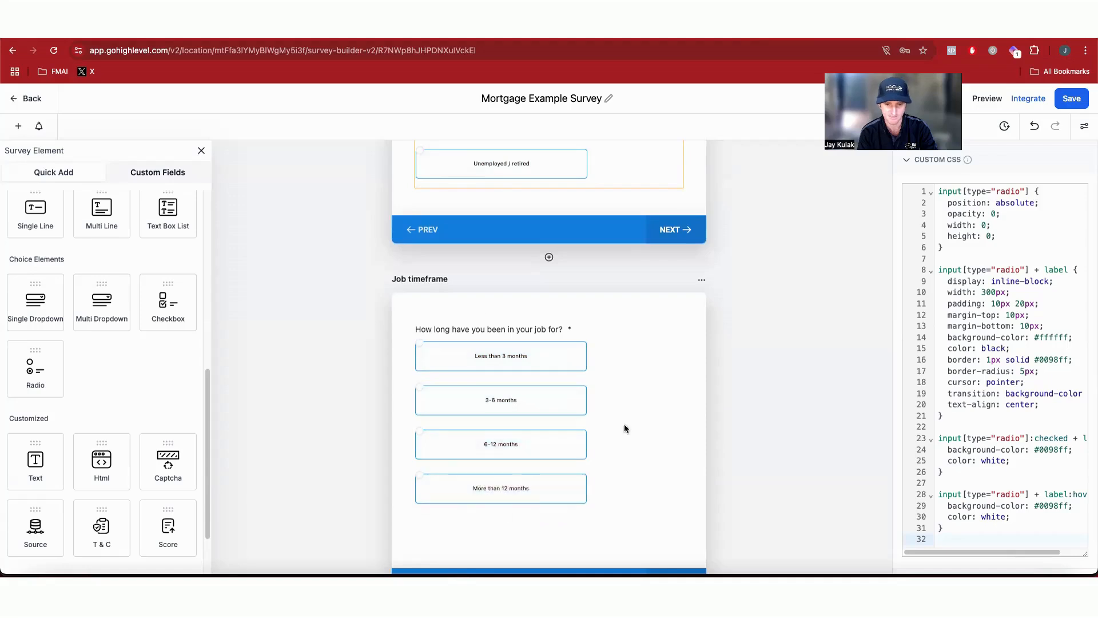
scroll(697, 370, "down", 6)
scroll(695, 370, "down", 6)
scroll(662, 366, "down", 2)
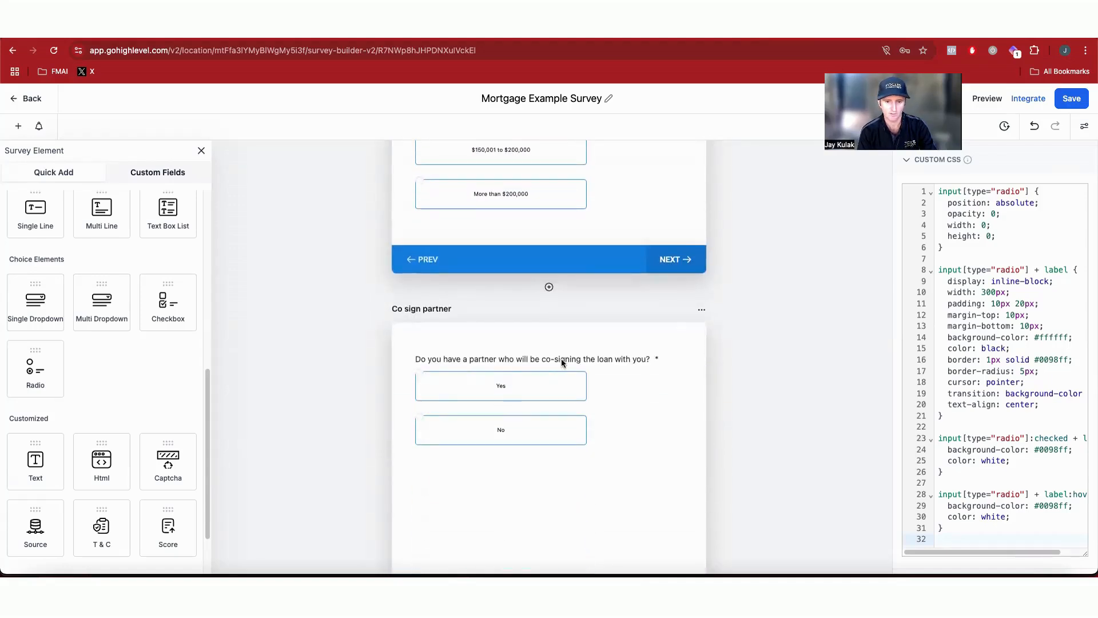
scroll(572, 349, "down", 3)
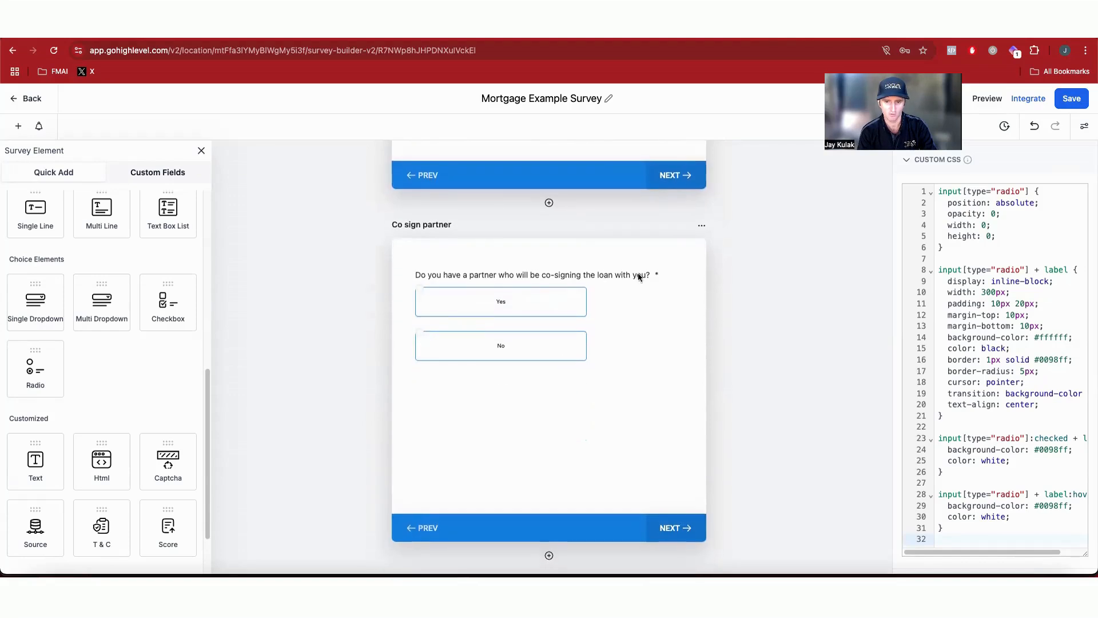
scroll(647, 278, "down", 3)
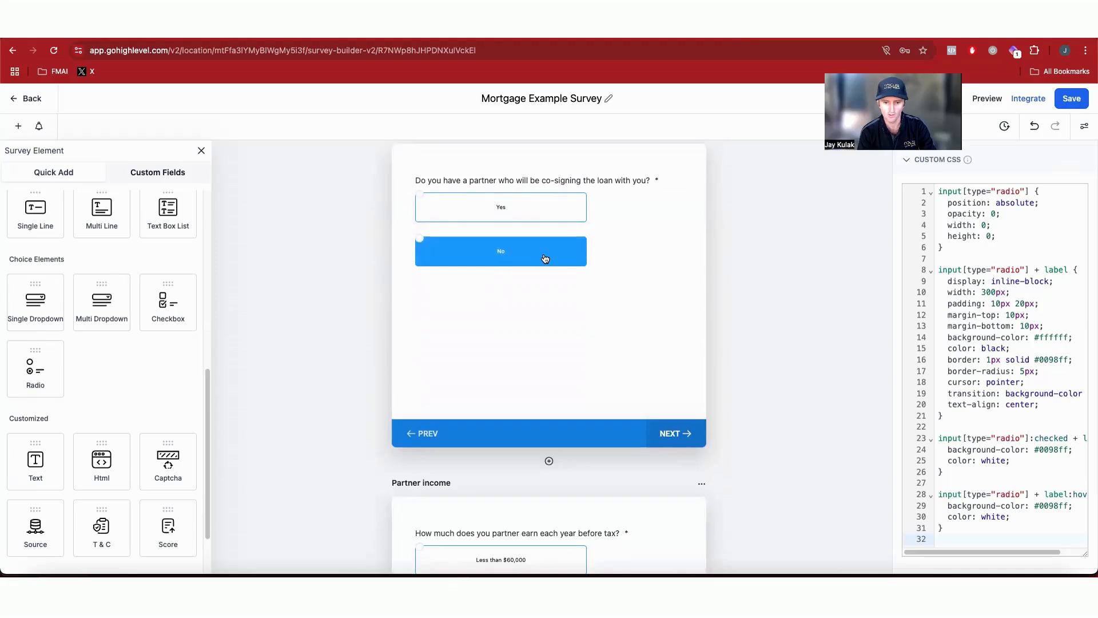
scroll(545, 259, "down", 5)
scroll(534, 355, "down", 3)
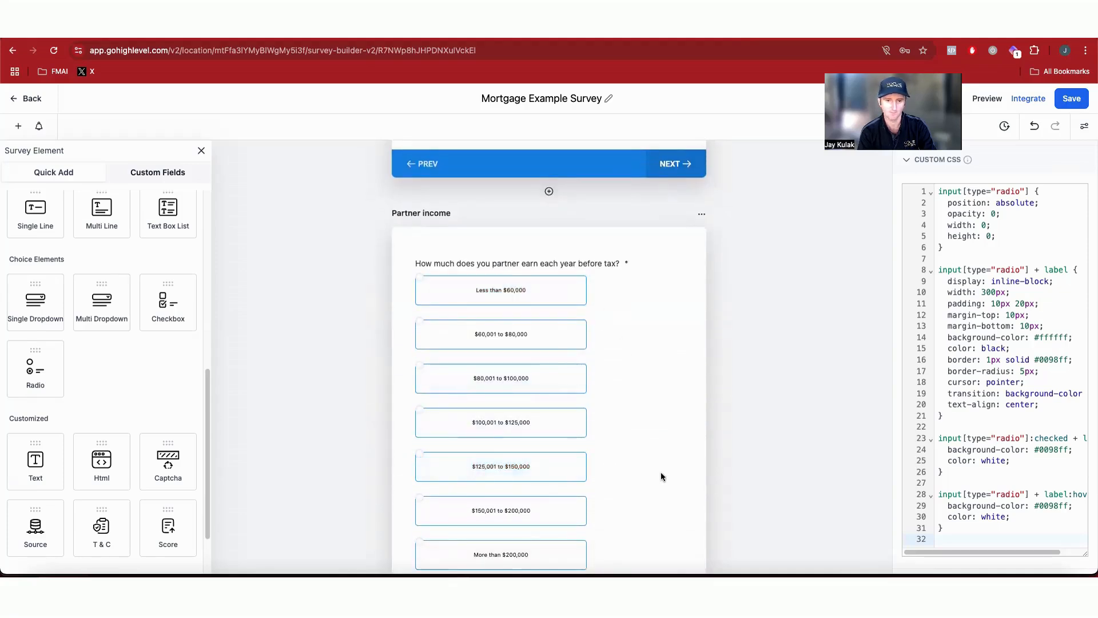
scroll(661, 472, "up", 8)
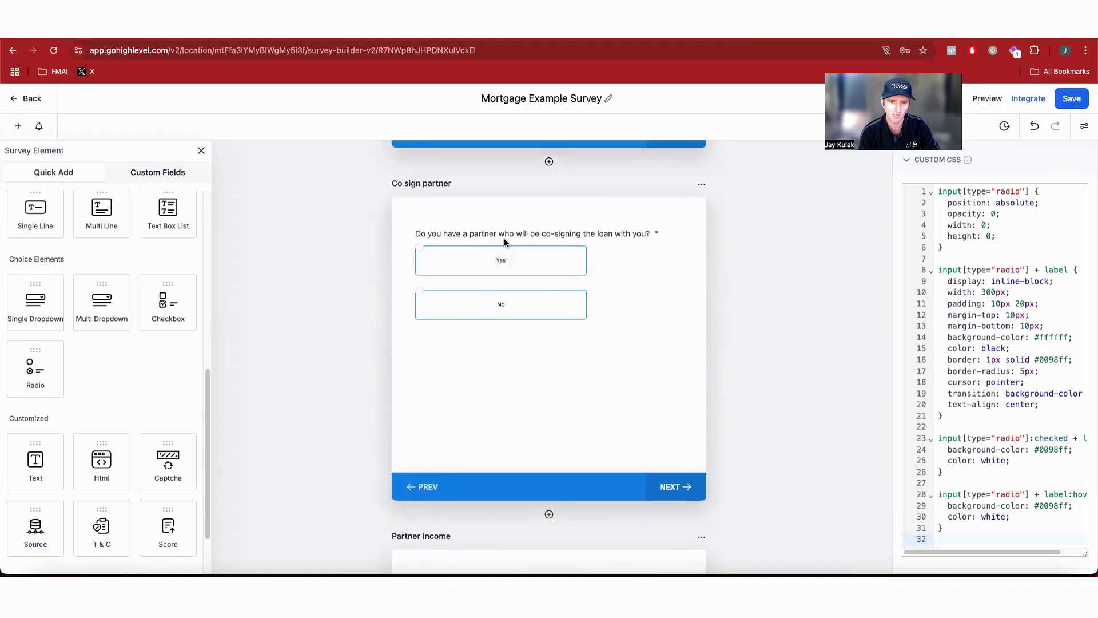
Step: Set the co-sign partner question's logic so Yes jumps to P8 - Partner income
left_click(607, 273)
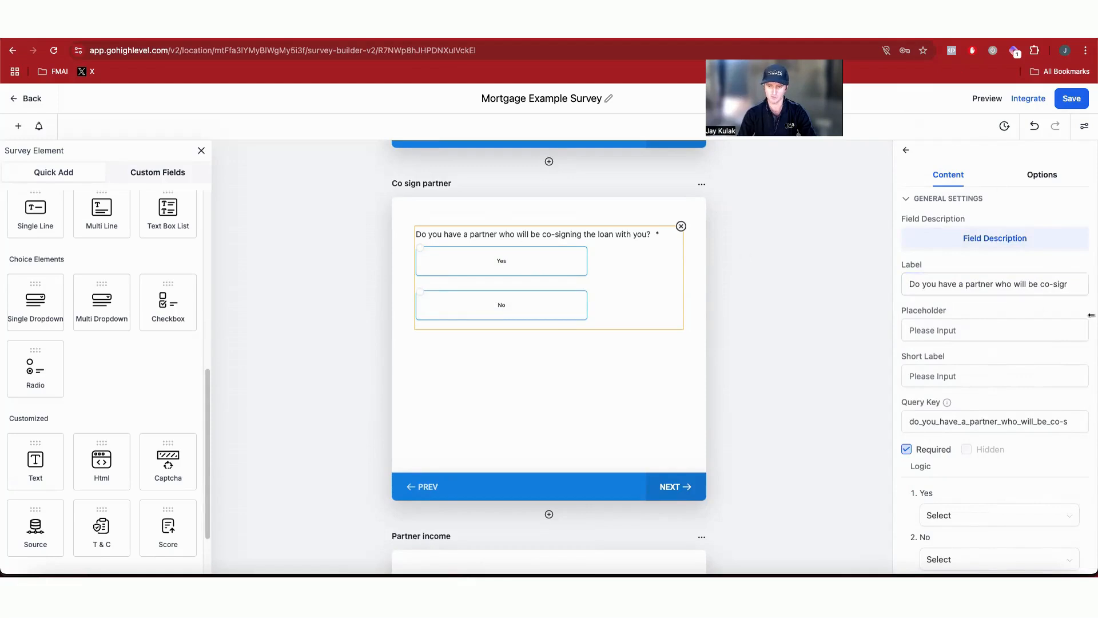
scroll(792, 395, "down", 1)
scroll(1001, 429, "down", 1)
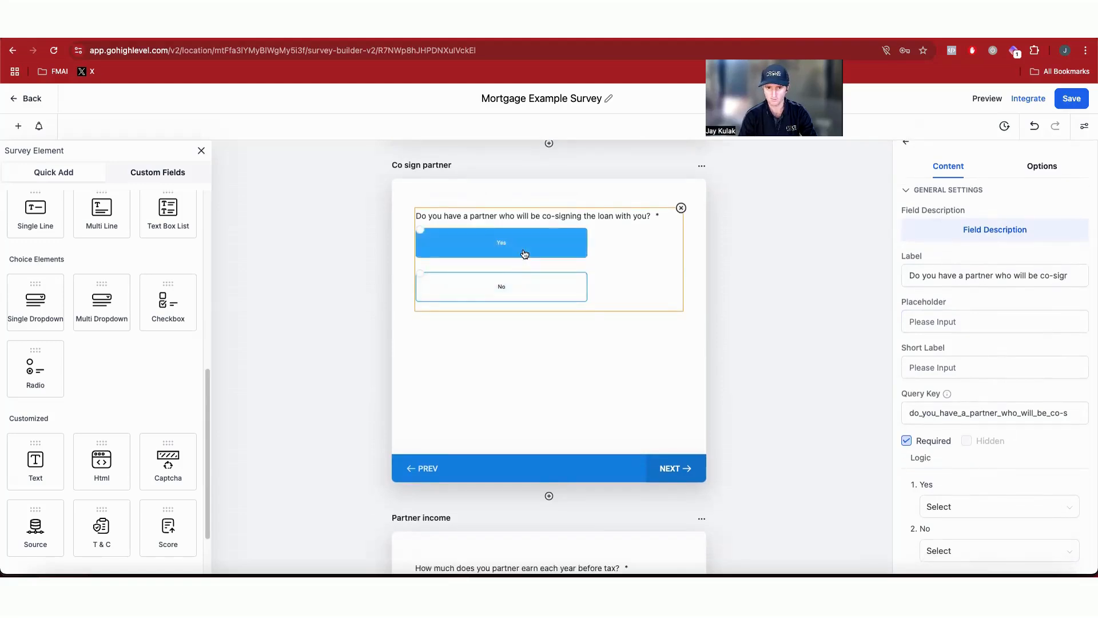
left_click(967, 506)
scroll(977, 430, "down", 3)
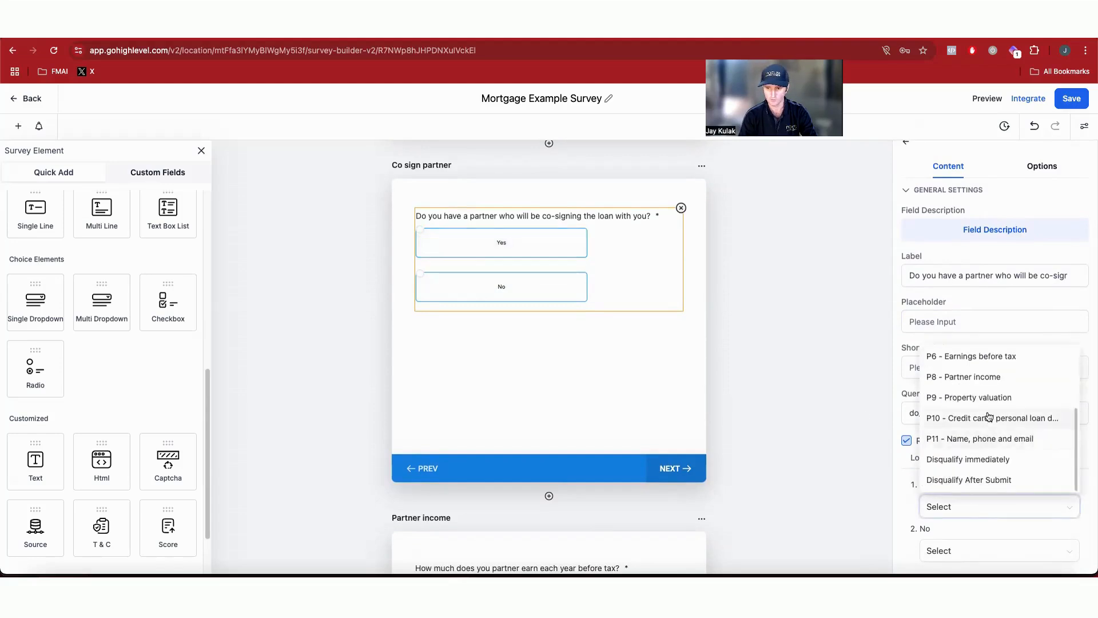
left_click(973, 377)
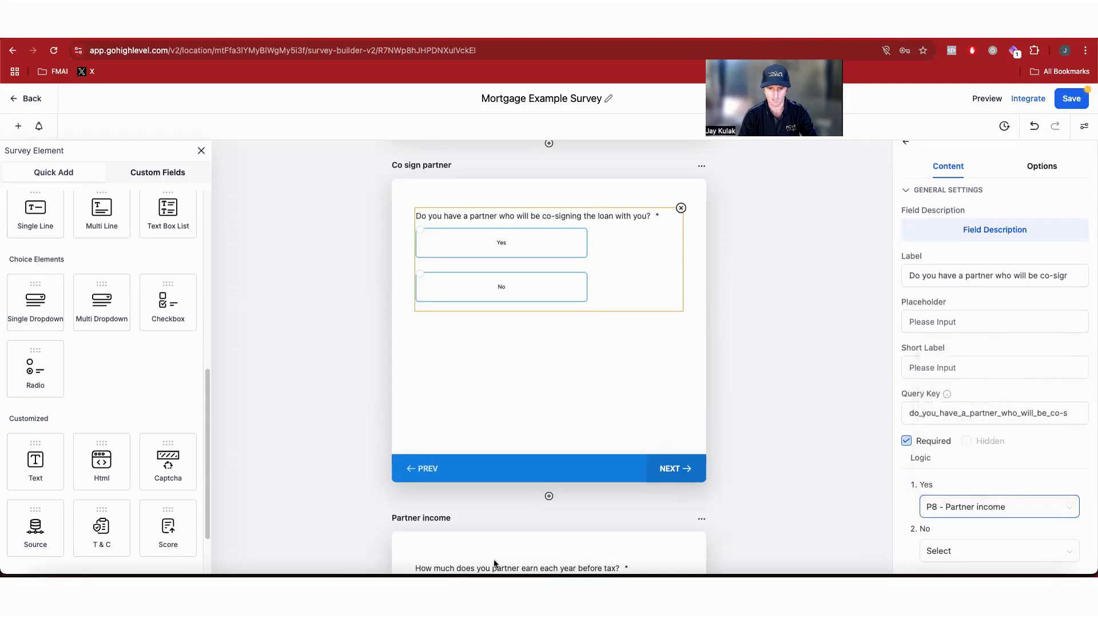
scroll(583, 554, "down", 10)
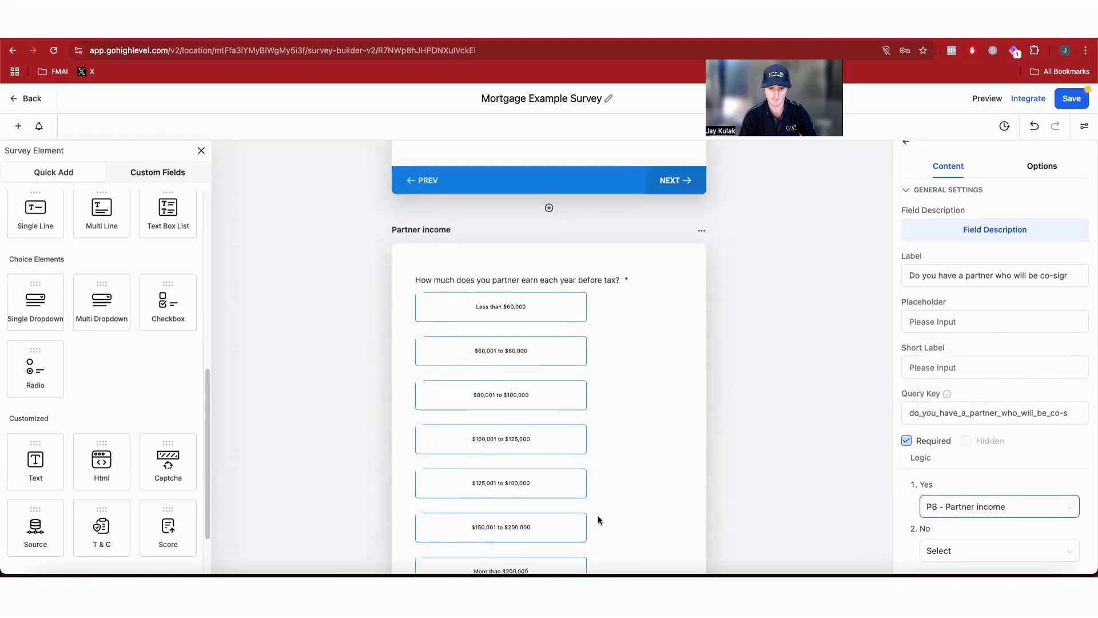
scroll(582, 379, "up", 2)
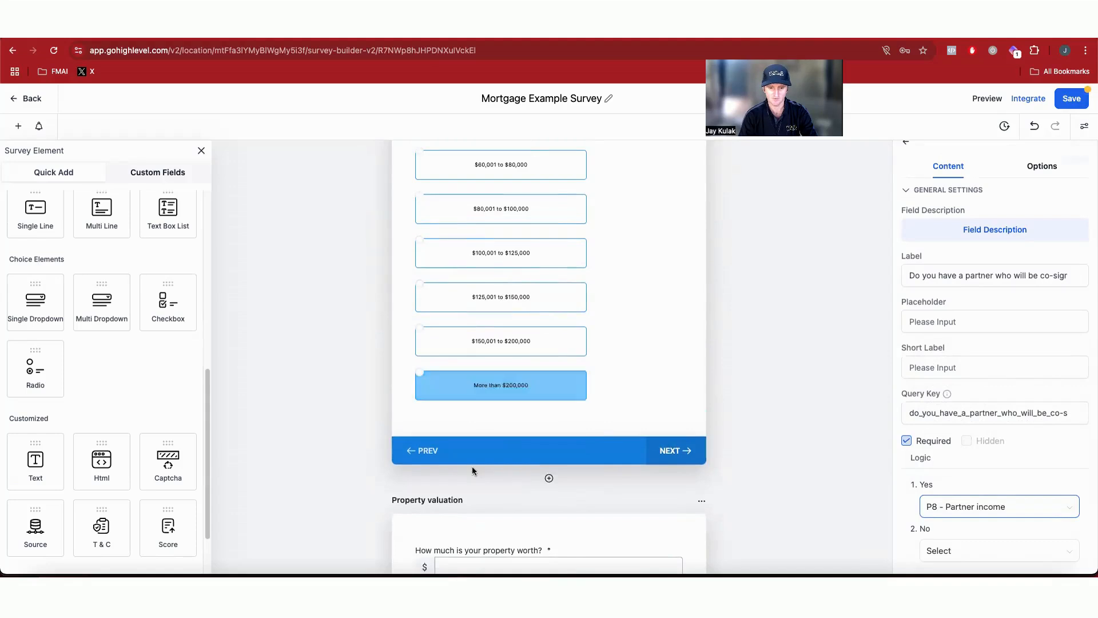
scroll(529, 269, "up", 10)
scroll(515, 320, "down", 10)
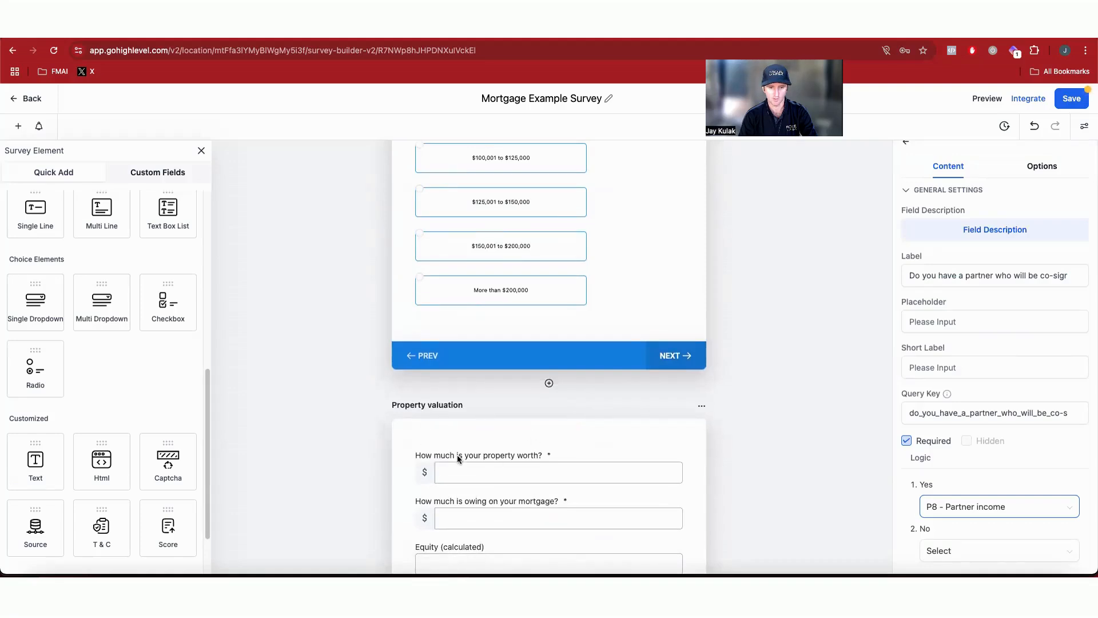
Step: Scroll through the builder slides to review the question order between the post code and property valuation slides
left_click(809, 458)
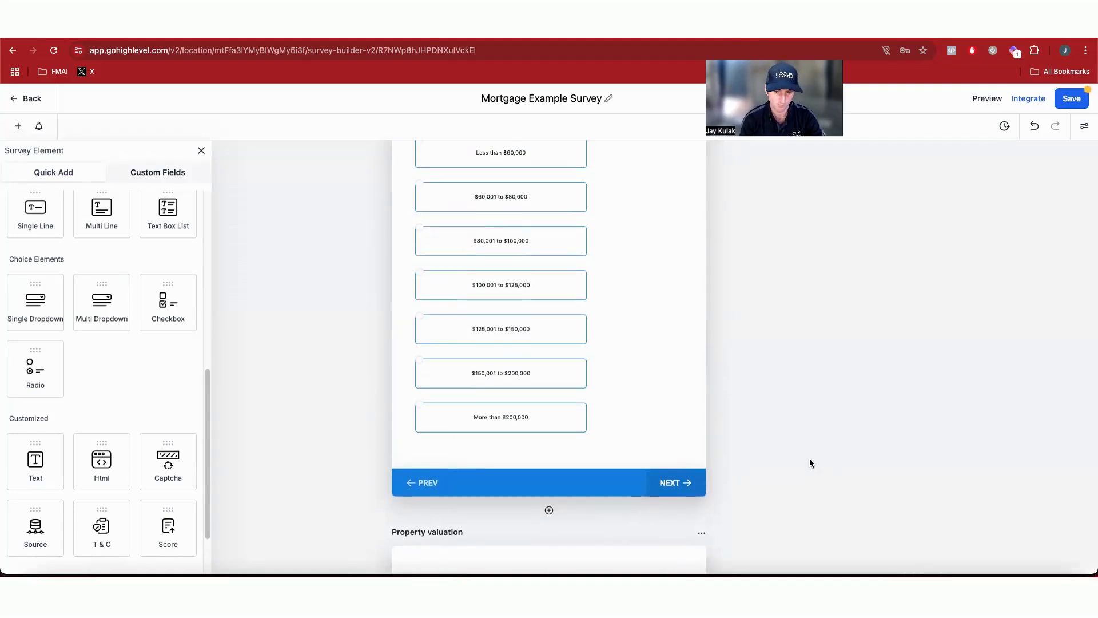
scroll(578, 510, "up", 10)
scroll(590, 506, "up", 15)
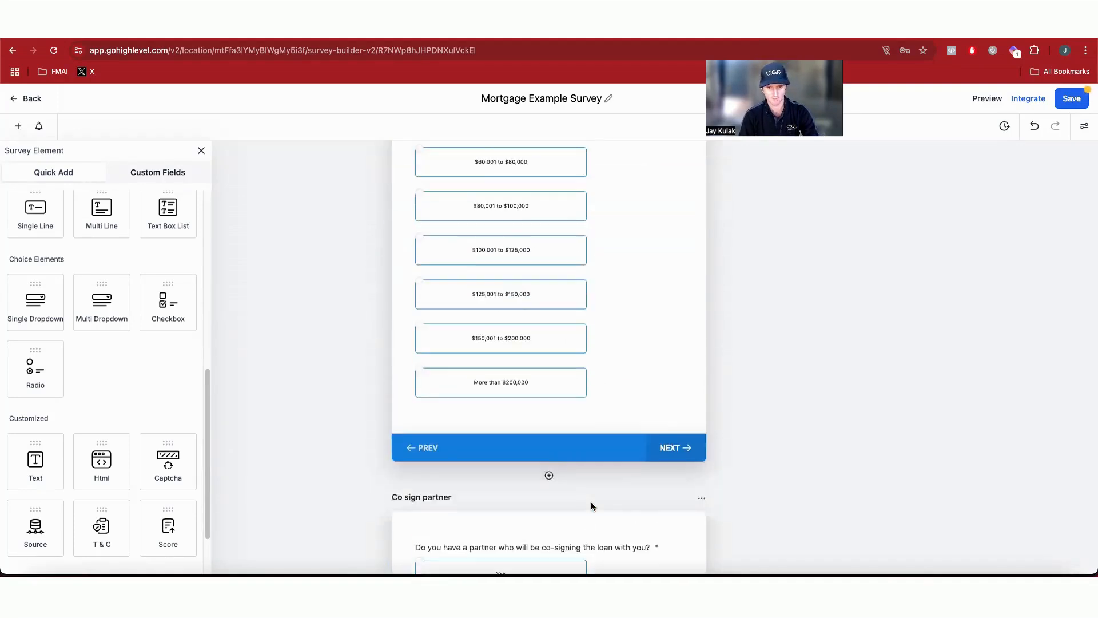
scroll(650, 522, "up", 15)
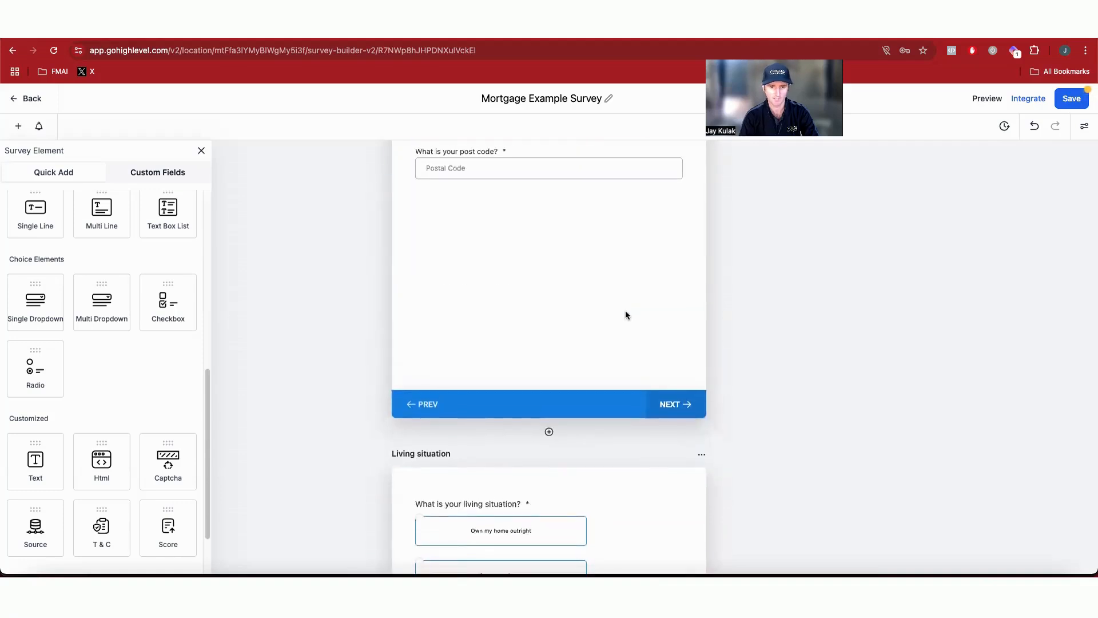
scroll(626, 310, "down", 4)
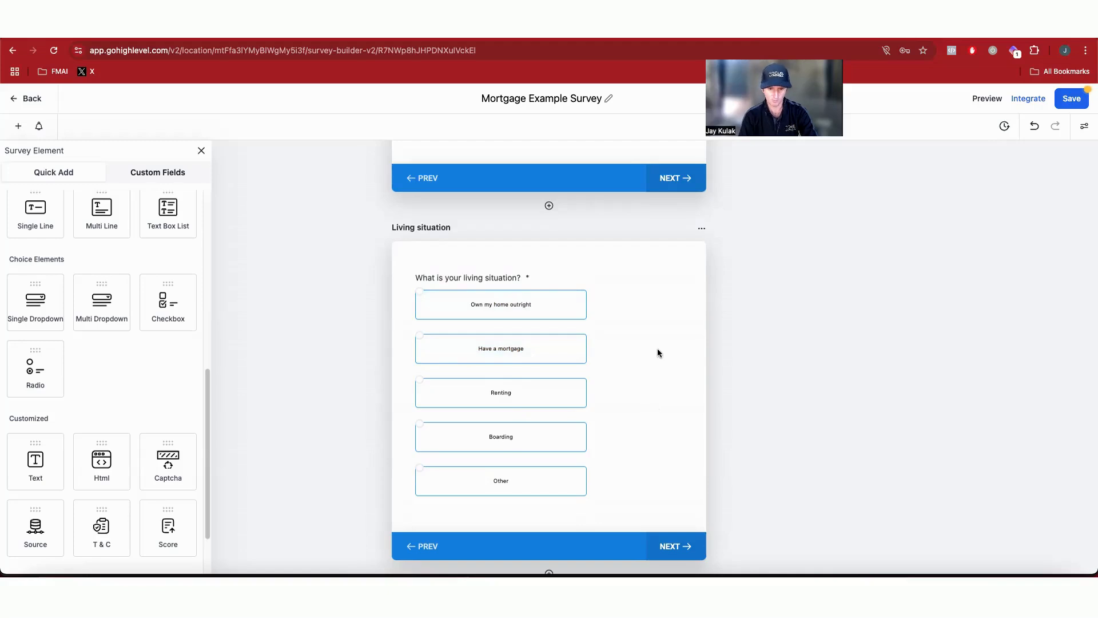
scroll(582, 393, "down", 20)
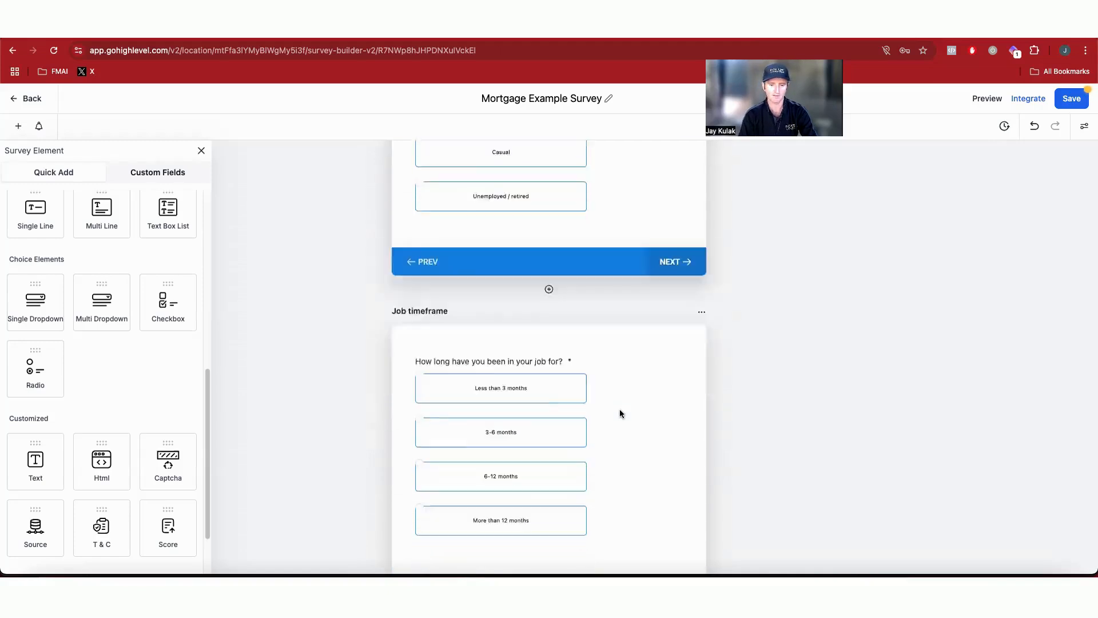
scroll(619, 413, "down", 4)
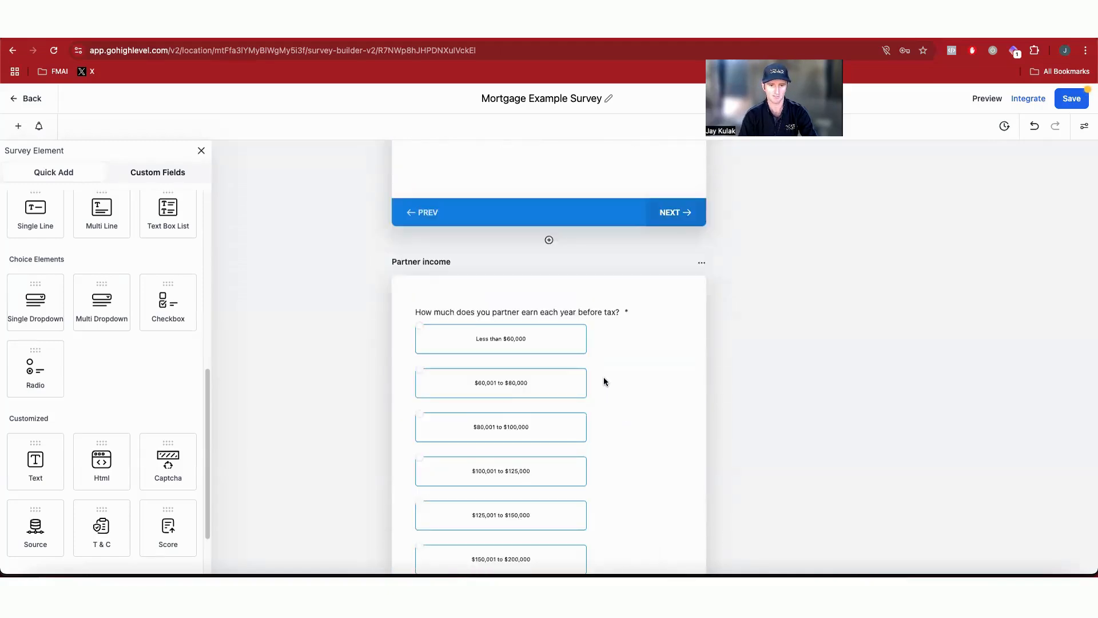
scroll(603, 375, "up", 4)
scroll(602, 371, "down", 10)
scroll(602, 370, "down", 6)
scroll(602, 370, "up", 5)
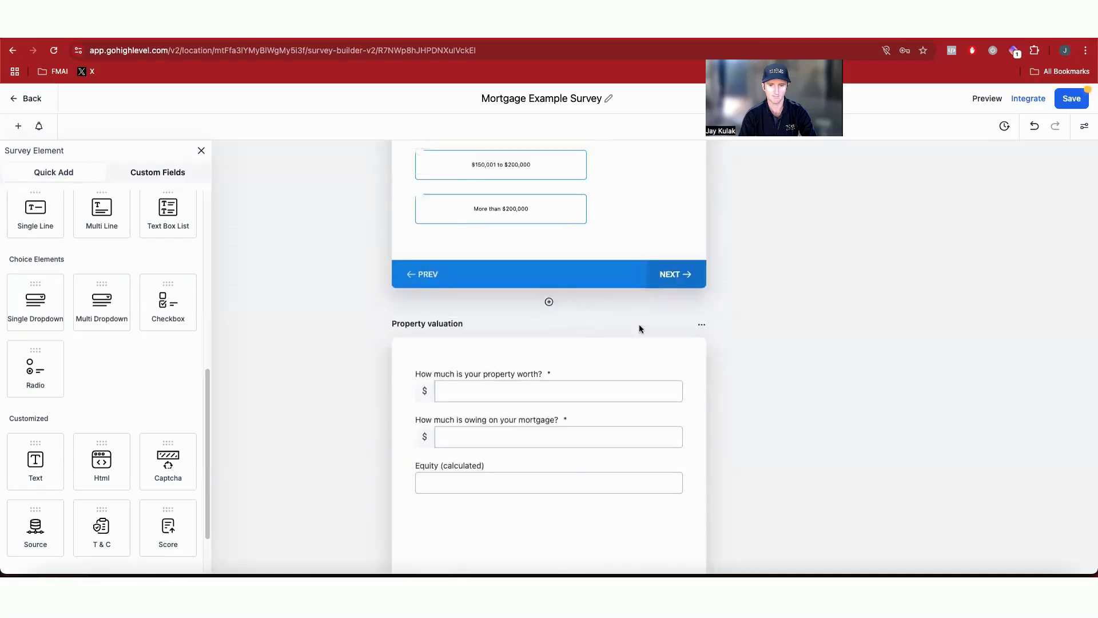
left_click(702, 328)
left_click_drag(702, 328, 500, 346)
scroll(468, 208, "up", 2)
scroll(479, 235, "down", 2)
scroll(461, 422, "down", 3)
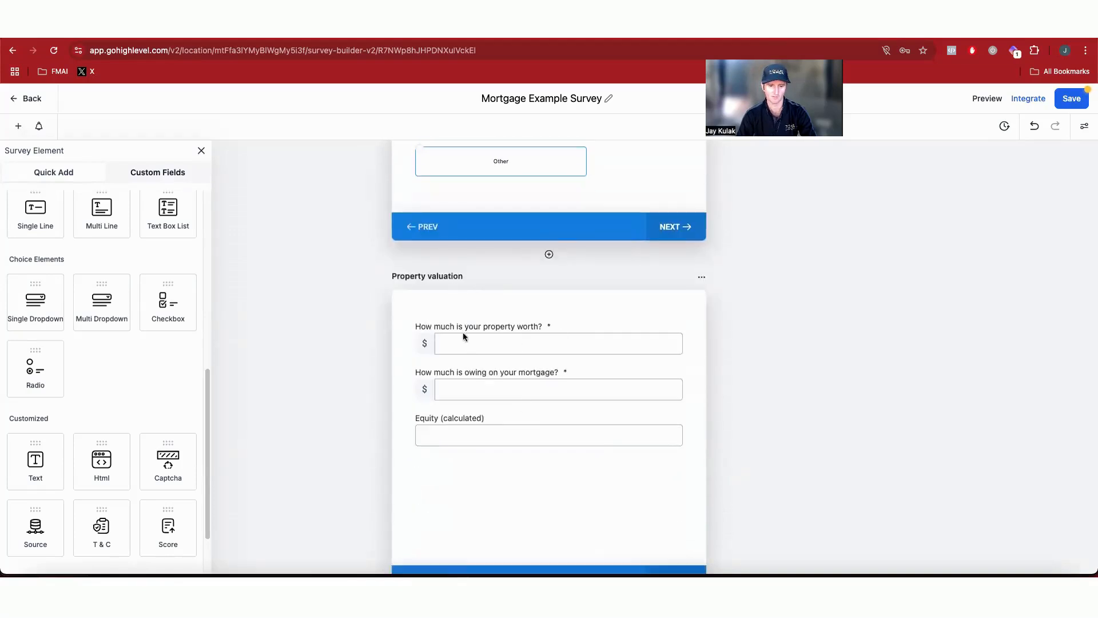
scroll(471, 338, "up", 5)
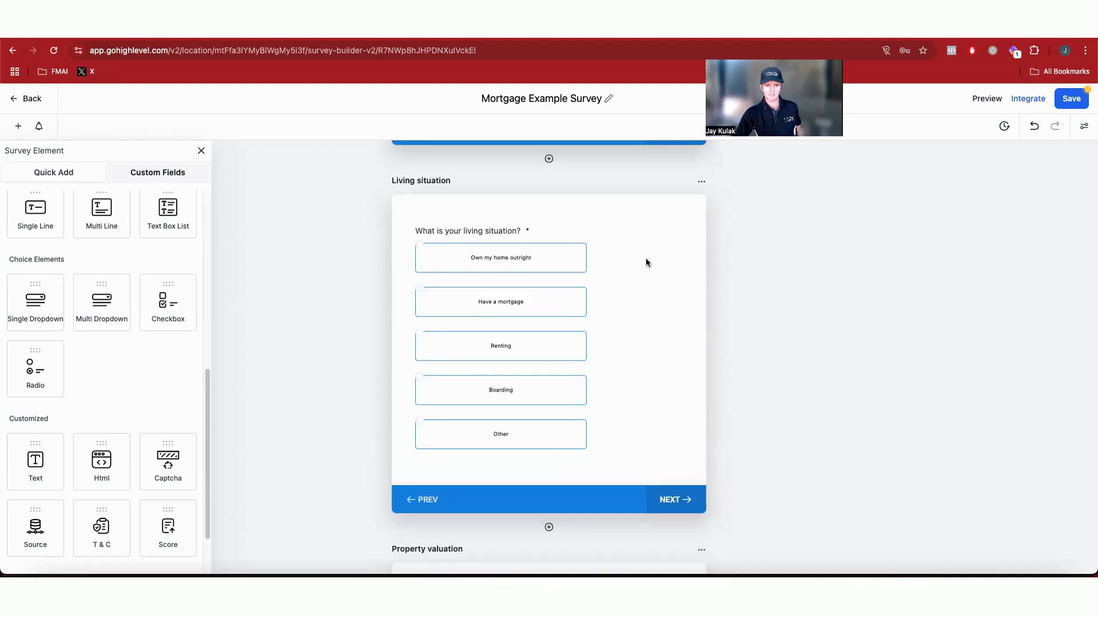
scroll(646, 263, "up", 10)
scroll(605, 373, "down", 11)
scroll(606, 254, "up", 1)
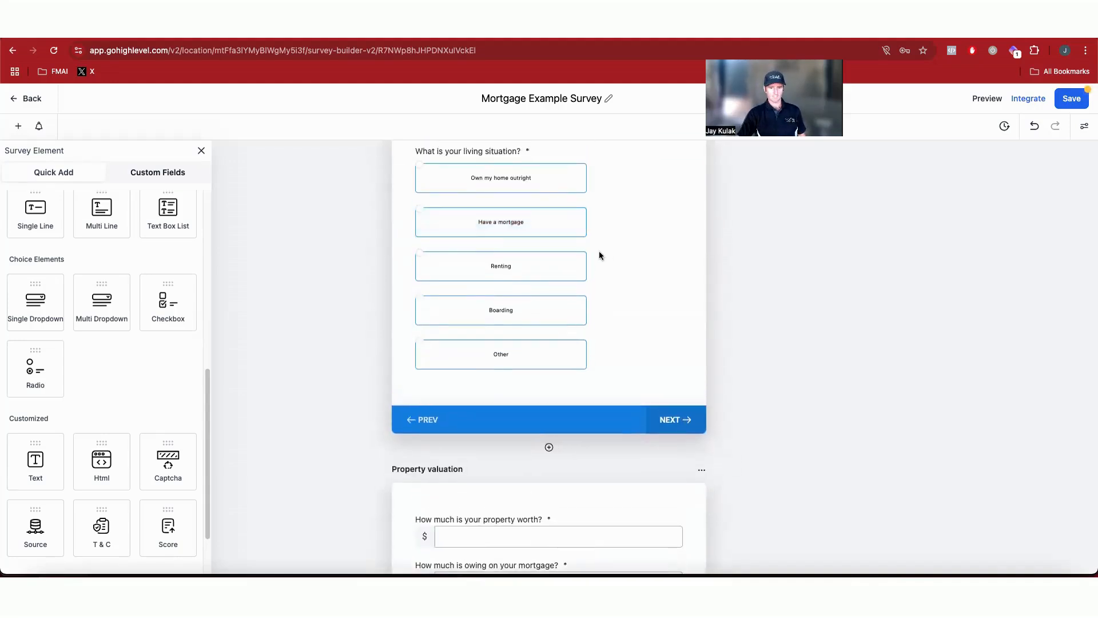
scroll(561, 273, "down", 3)
scroll(599, 401, "down", 4)
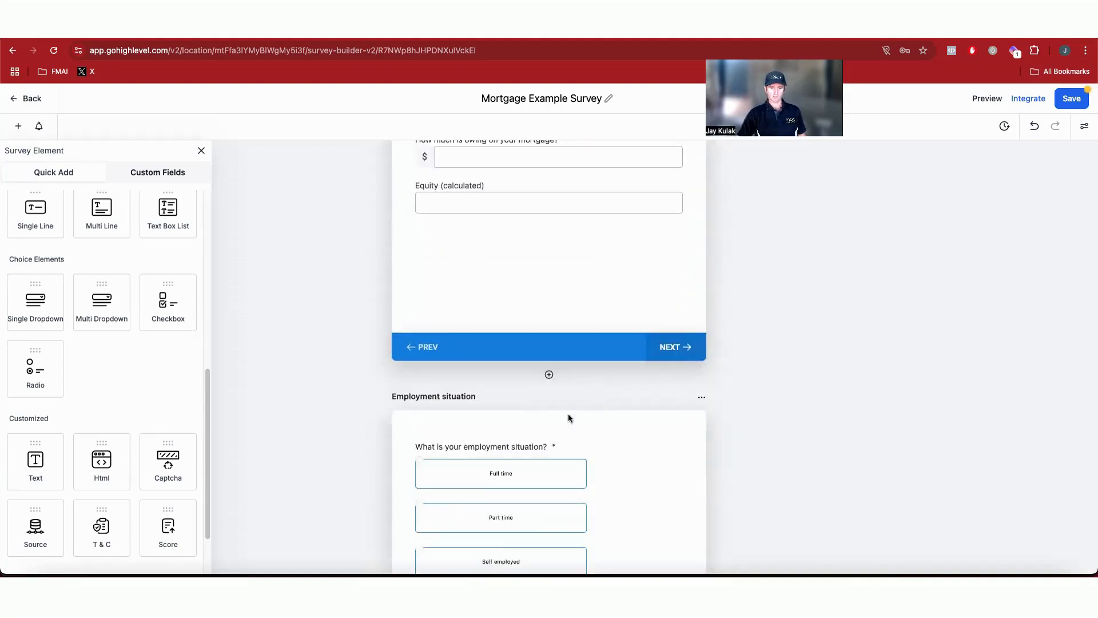
scroll(549, 439, "up", 1)
scroll(549, 437, "up", 7)
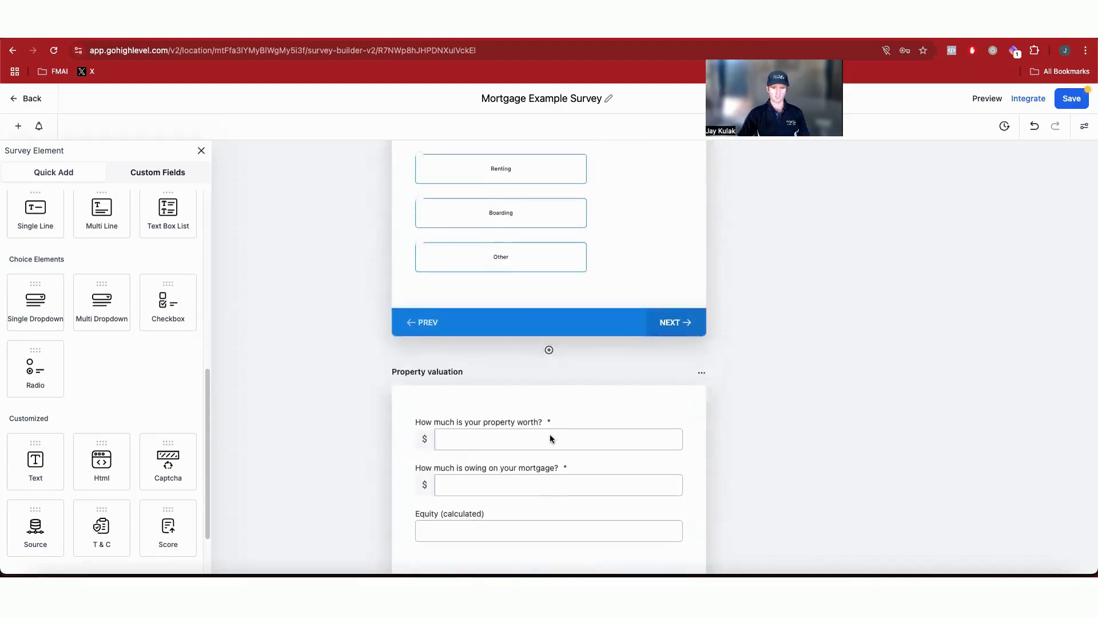
Step: Set the living situation question's logic so Own my home outright and Have a mortgage jump to P4 - Property valuation
left_click(475, 182)
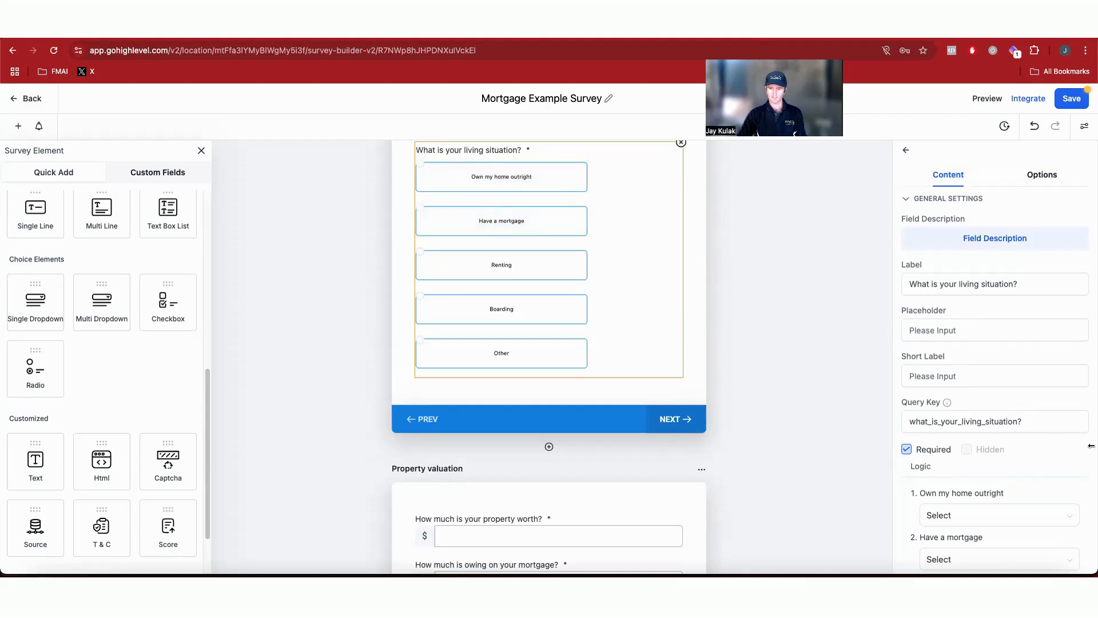
scroll(944, 429, "down", 5)
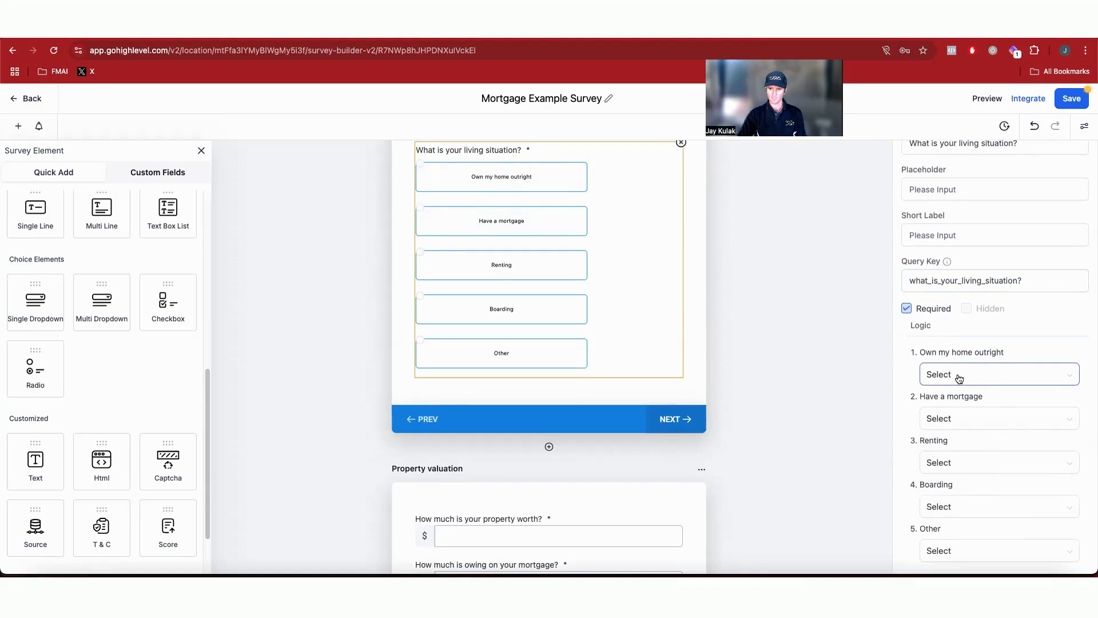
left_click(960, 379)
scroll(978, 446, "down", 2)
scroll(992, 453, "up", 2)
left_click(993, 461)
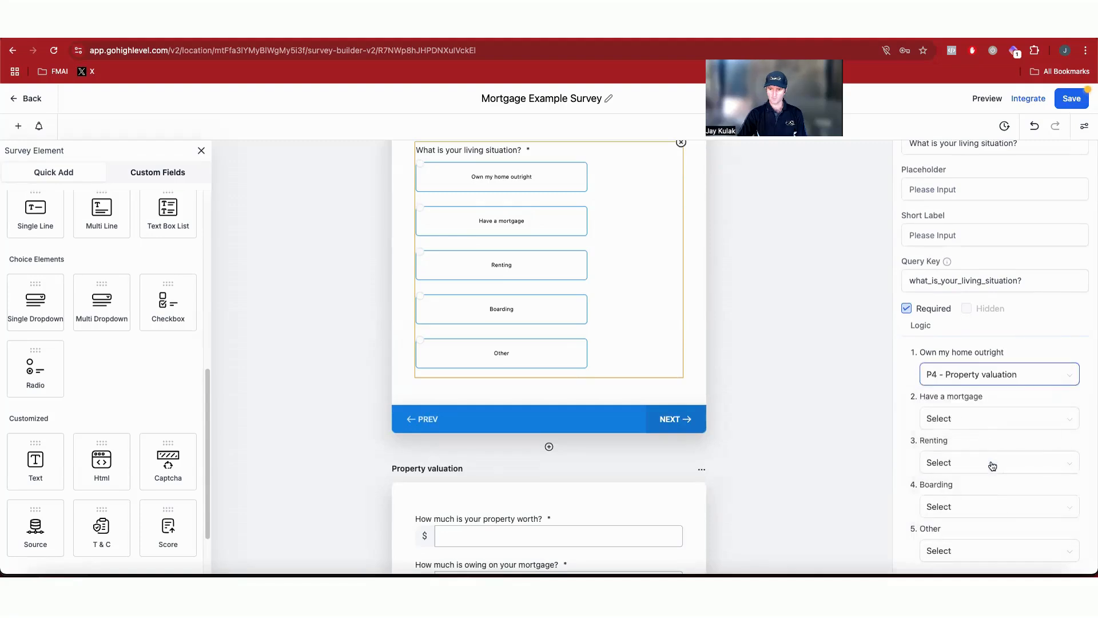
left_click(988, 422)
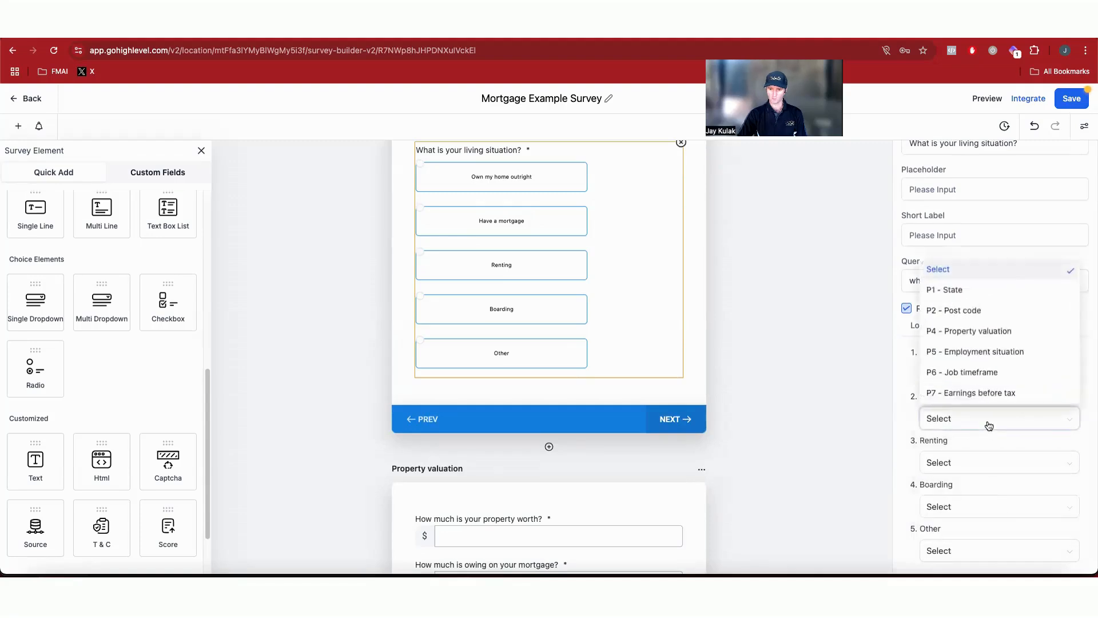
left_click(981, 332)
Step: Route the Renting, Boarding and Other answers of the living situation question to P5 - Employment situation
left_click(951, 469)
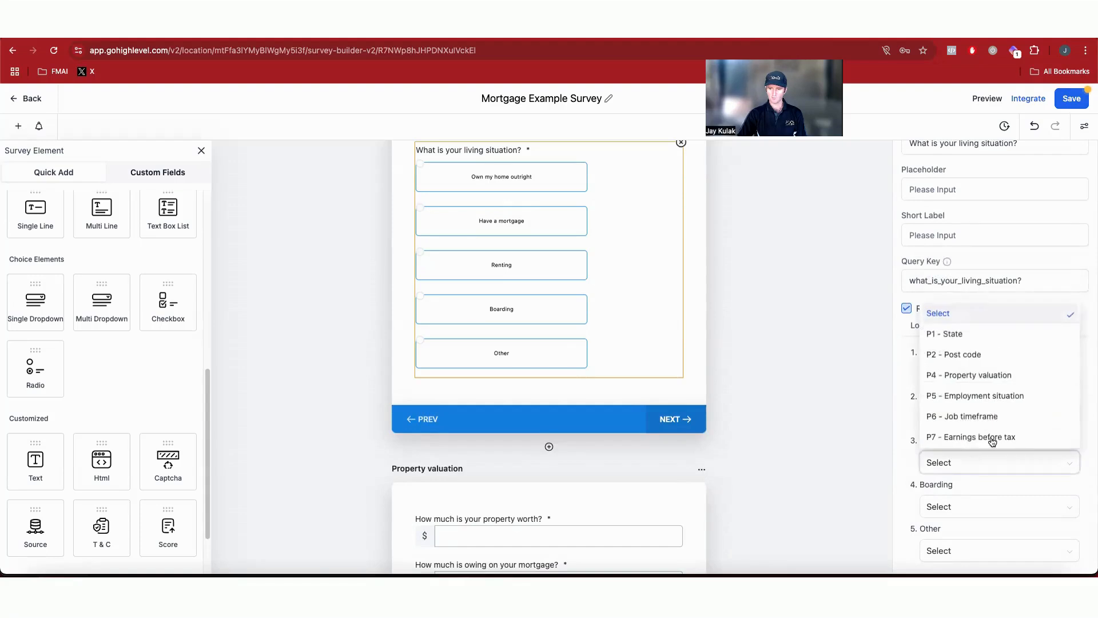
left_click(1009, 402)
left_click(987, 507)
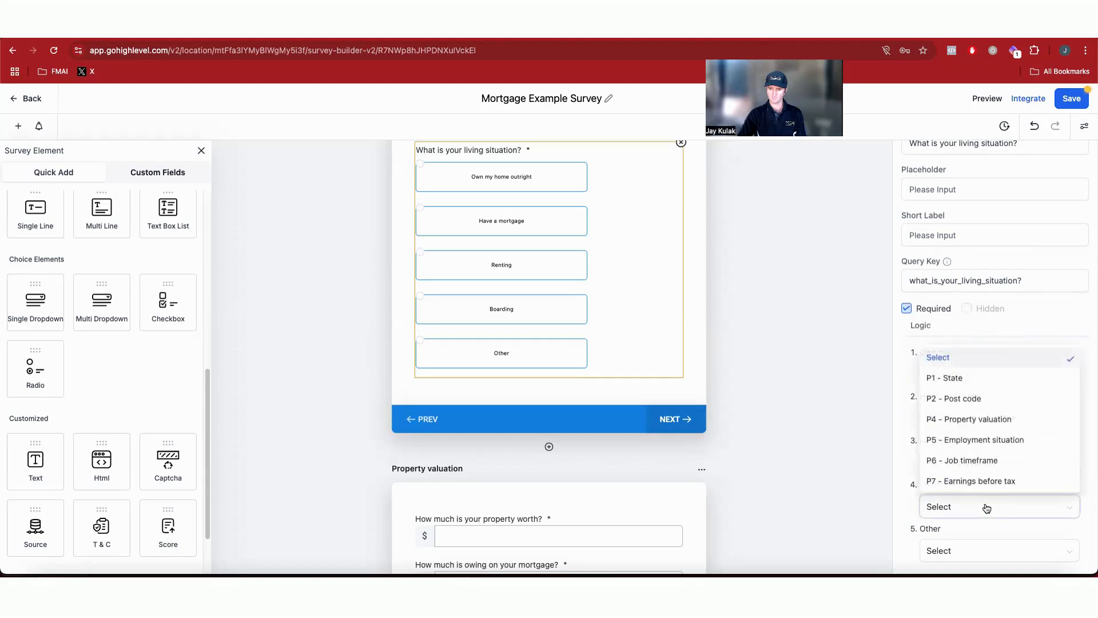
left_click(994, 439)
left_click(949, 550)
left_click(995, 490)
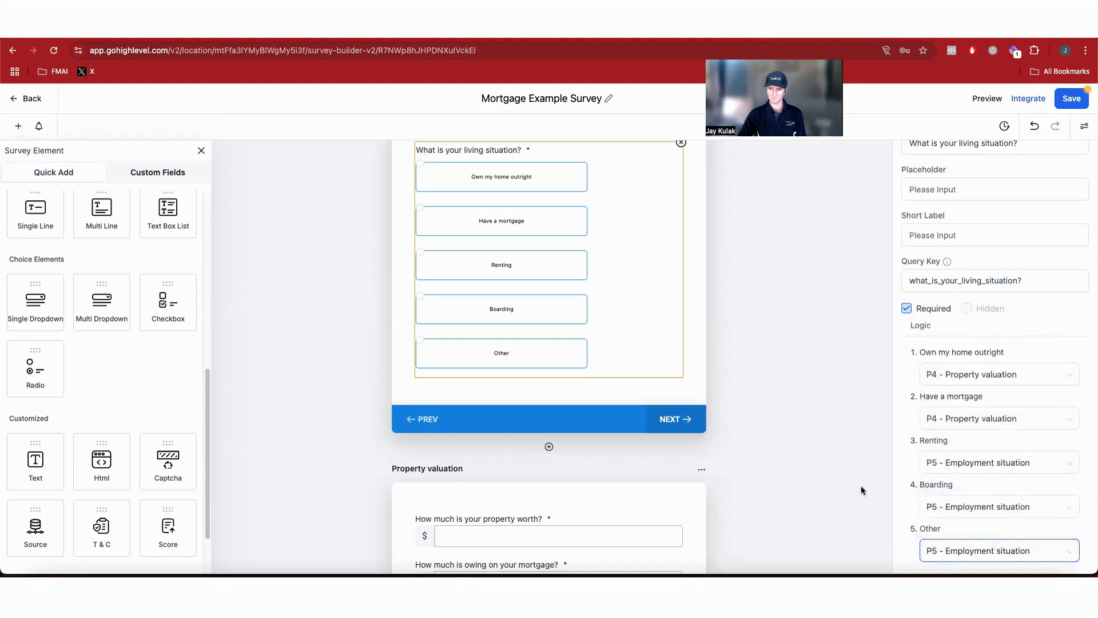
left_click(663, 348)
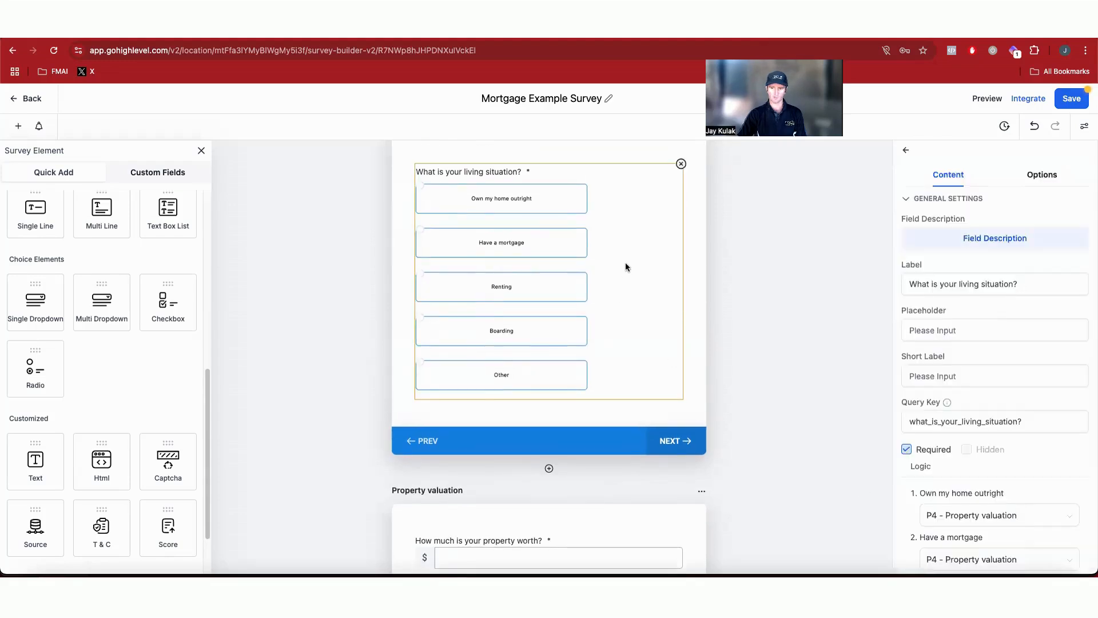
Step: Scroll through the employment situation and job timeframe slides to review their answer options
scroll(629, 343, "down", 10)
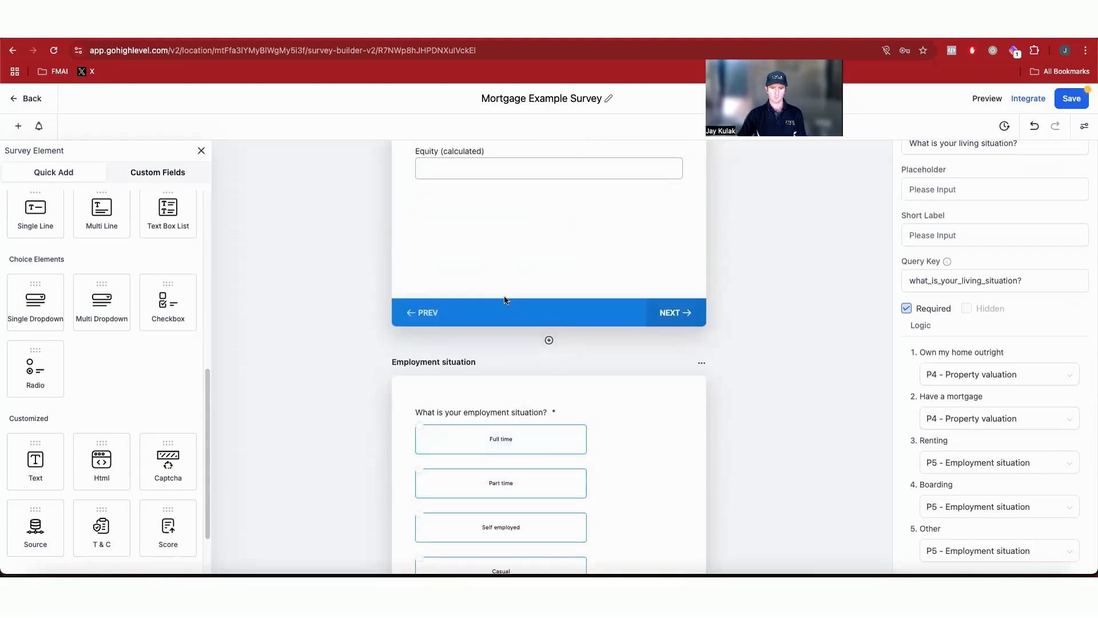
left_click(640, 448)
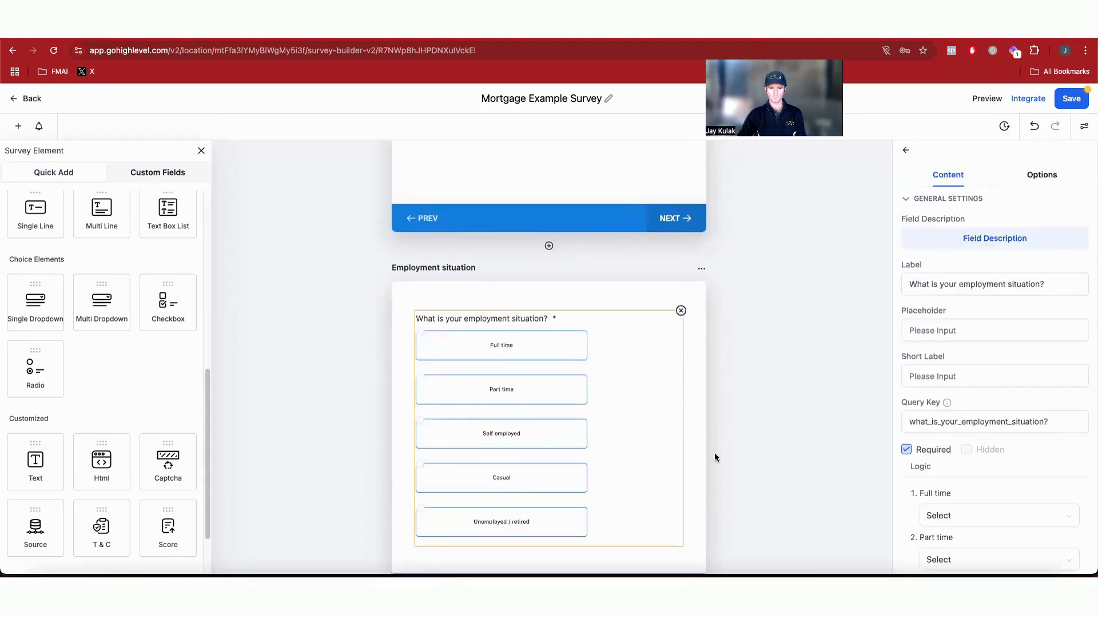
scroll(637, 412, "down", 7)
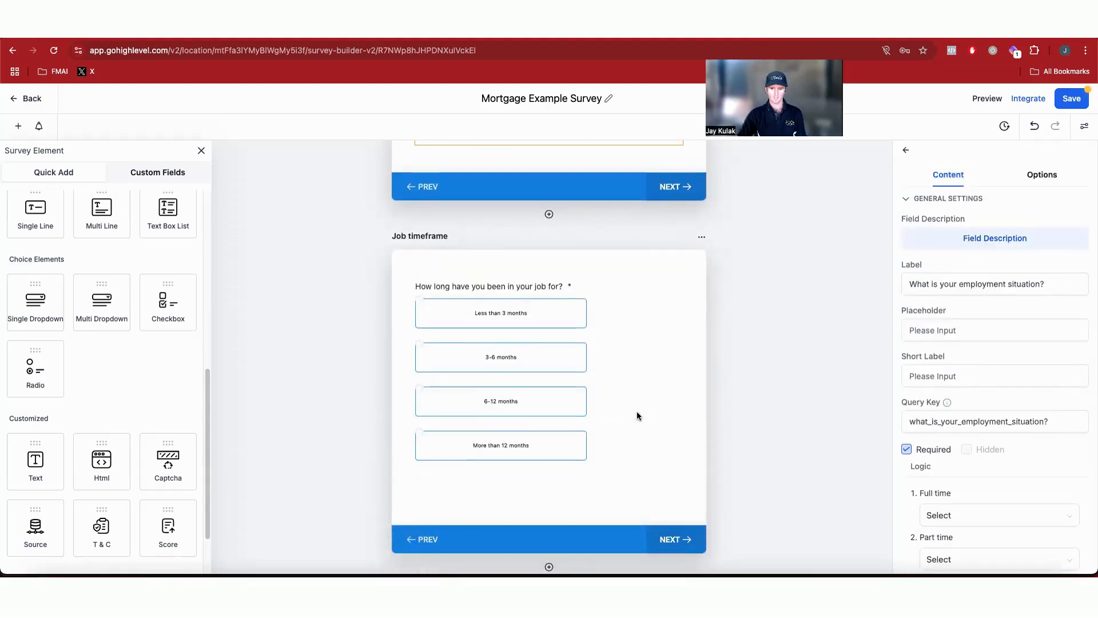
scroll(1061, 527, "down", 2)
scroll(1061, 526, "down", 1)
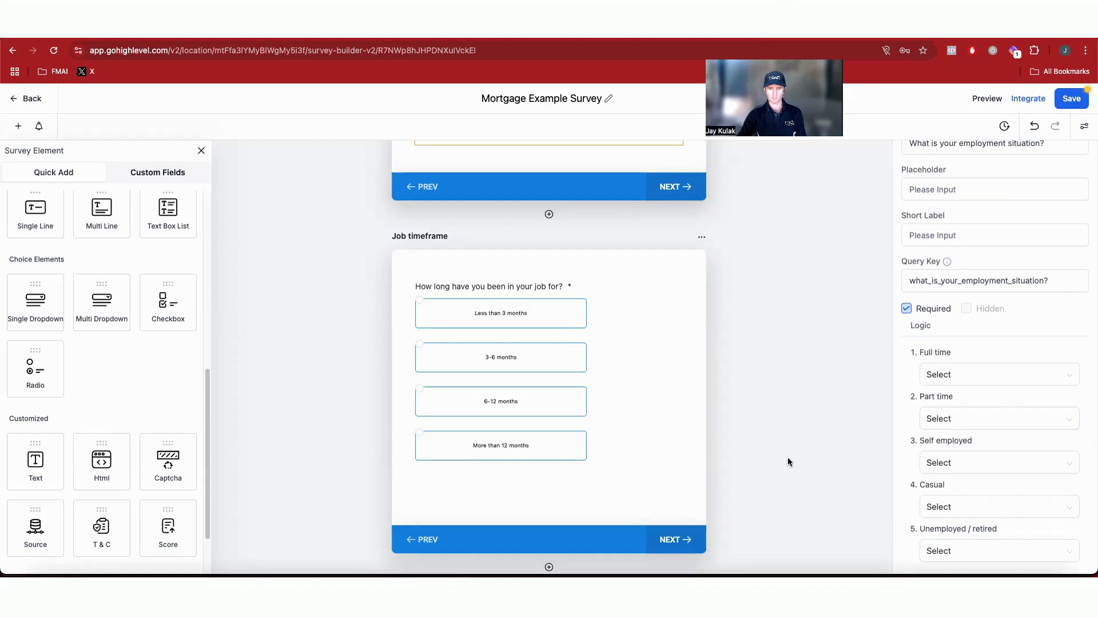
scroll(766, 445, "up", 2)
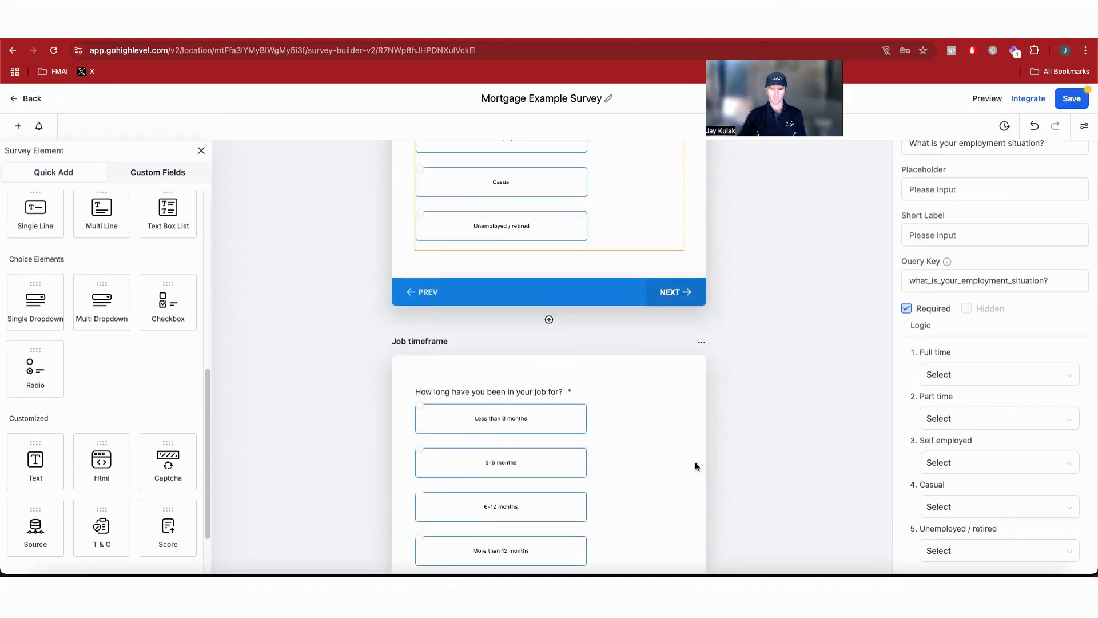
scroll(658, 458, "up", 3)
scroll(652, 407, "down", 1)
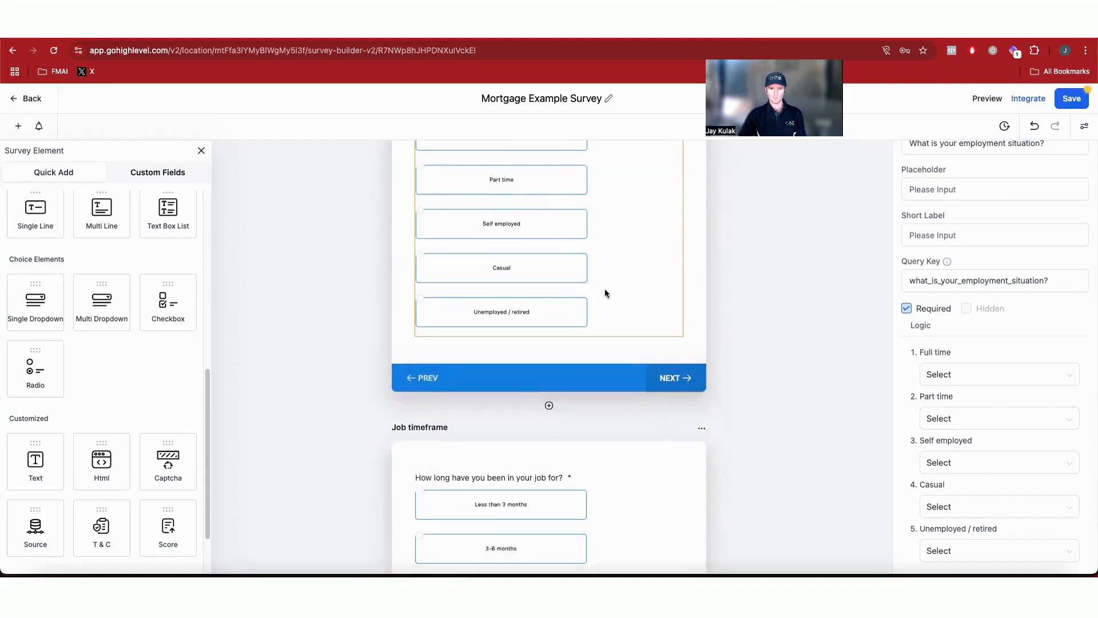
scroll(595, 291, "up", 2)
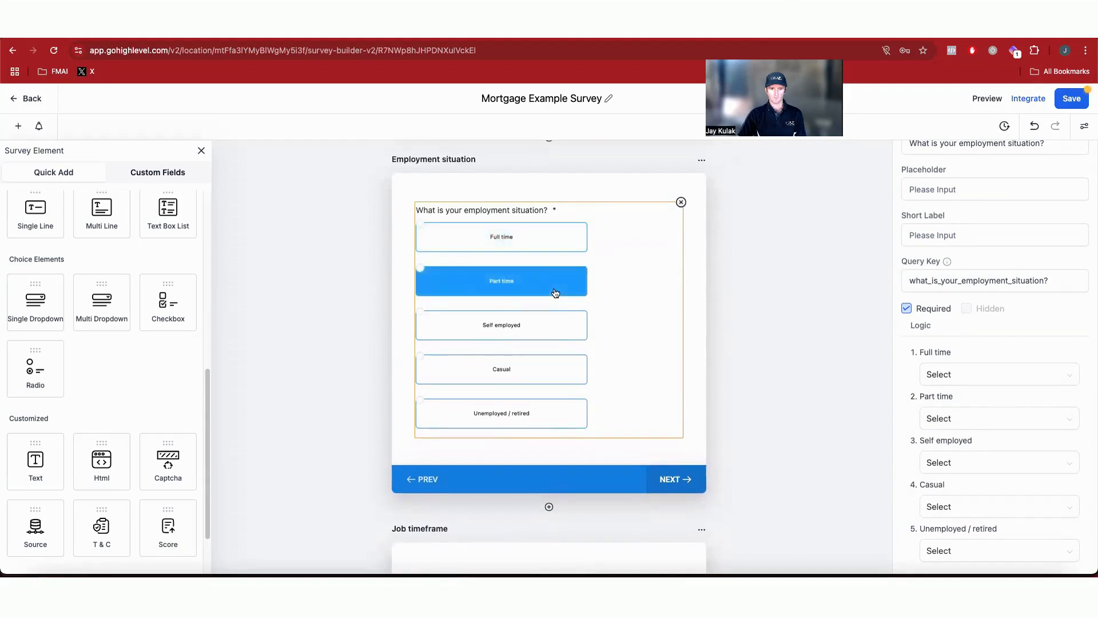
scroll(555, 351, "down", 1)
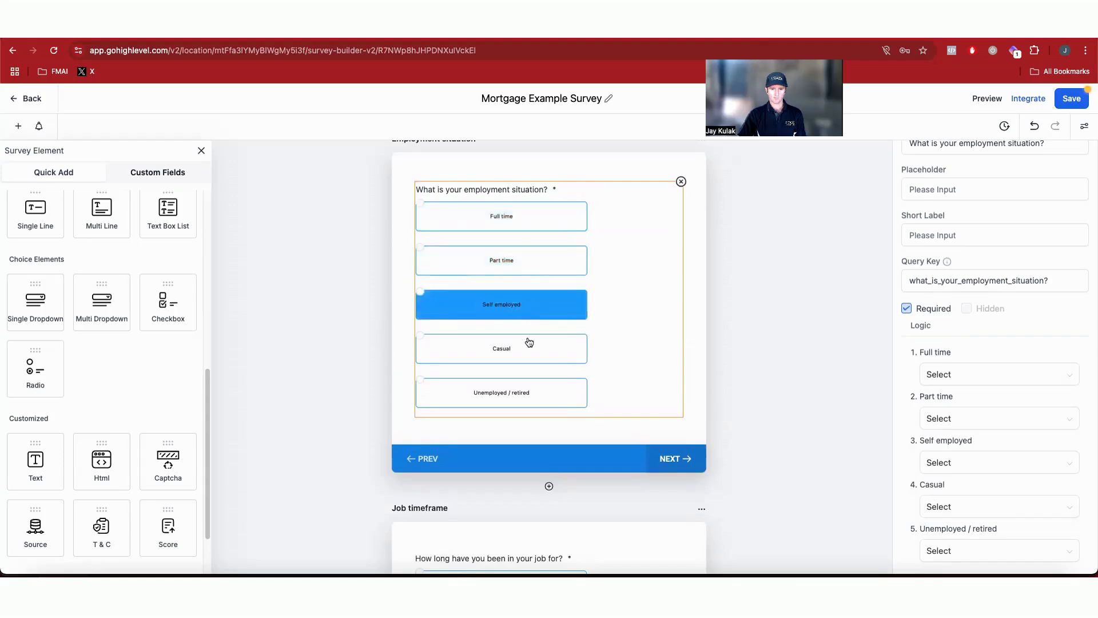
scroll(533, 352, "down", 4)
scroll(593, 449, "down", 4)
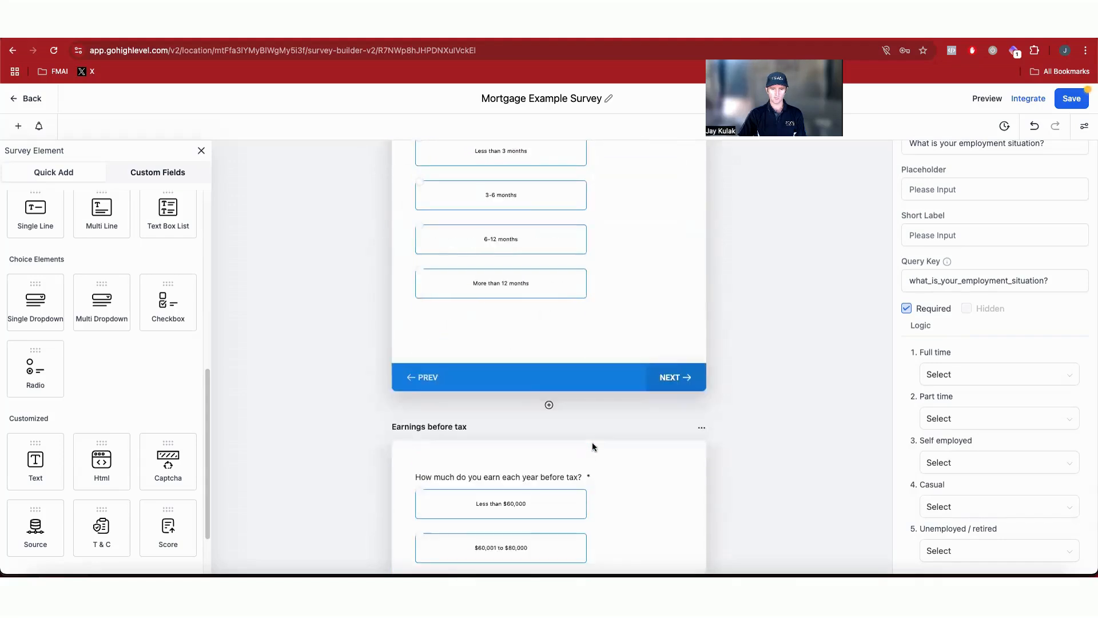
scroll(547, 479, "up", 6)
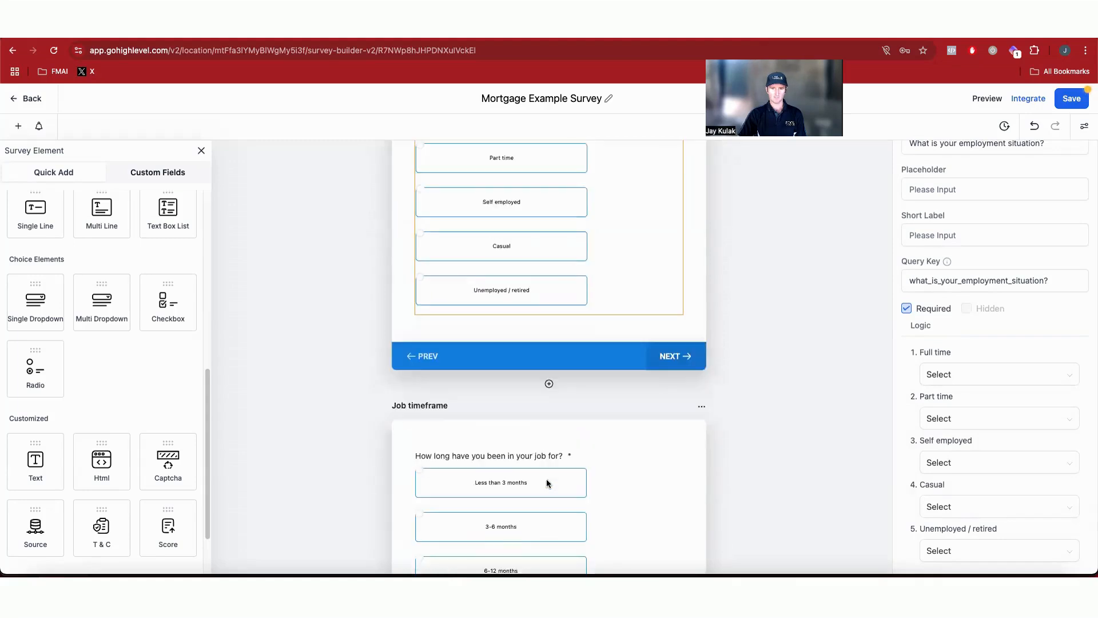
scroll(495, 327, "down", 4)
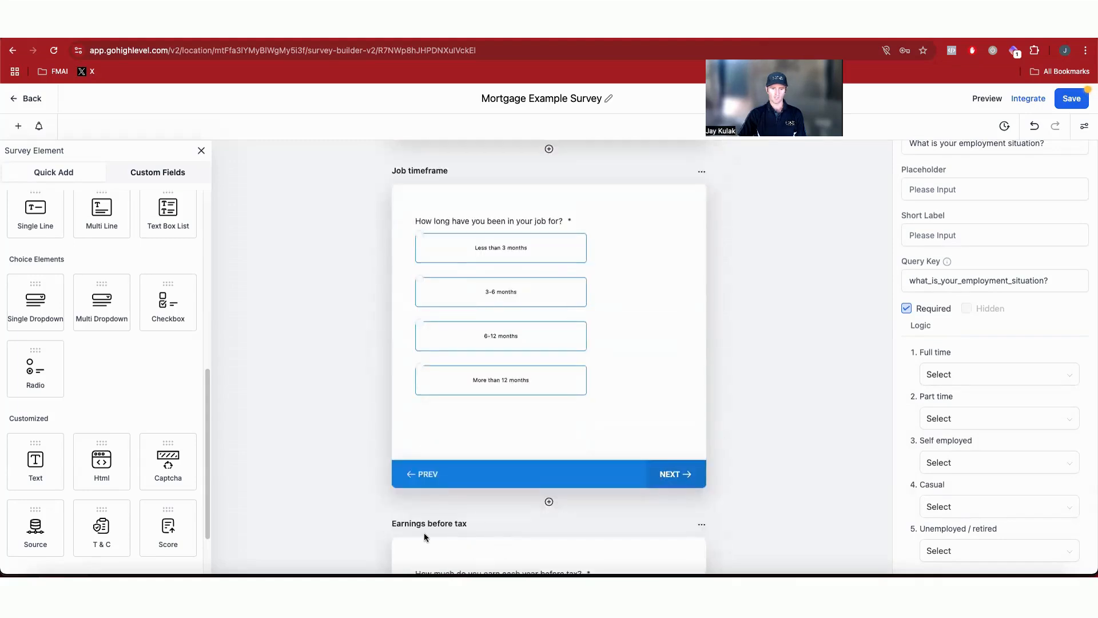
scroll(610, 418, "down", 4)
Step: Set the employment situation question's logic so Full time and Part time jump to P6 - Job timeframe
left_click(610, 417)
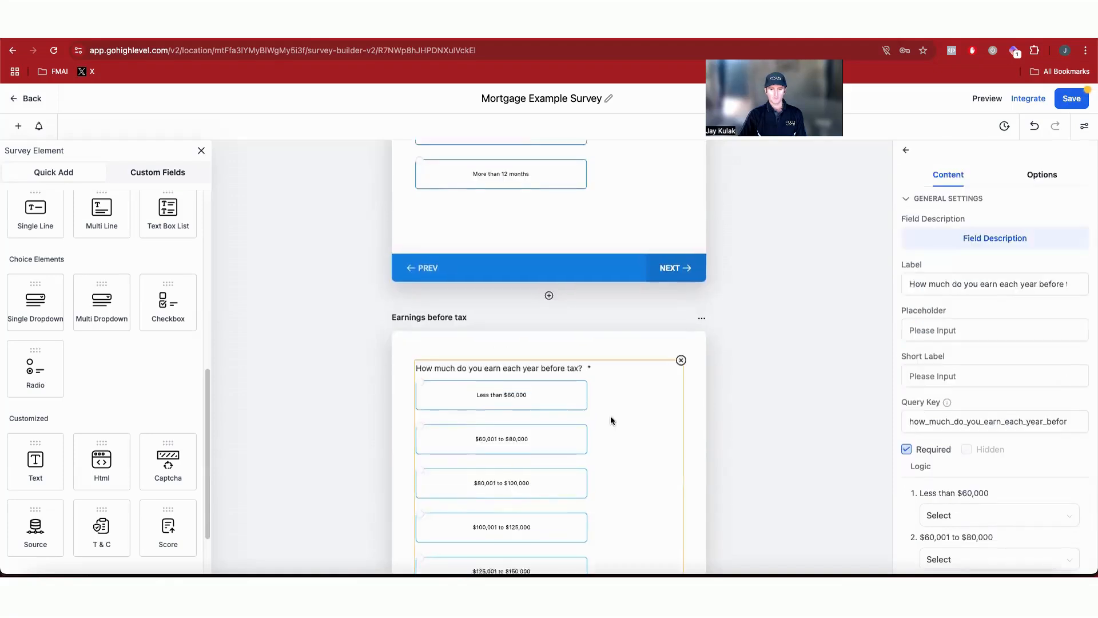
scroll(610, 418, "up", 7)
scroll(610, 421, "up", 2)
left_click(612, 346)
scroll(943, 459, "down", 3)
left_click(981, 375)
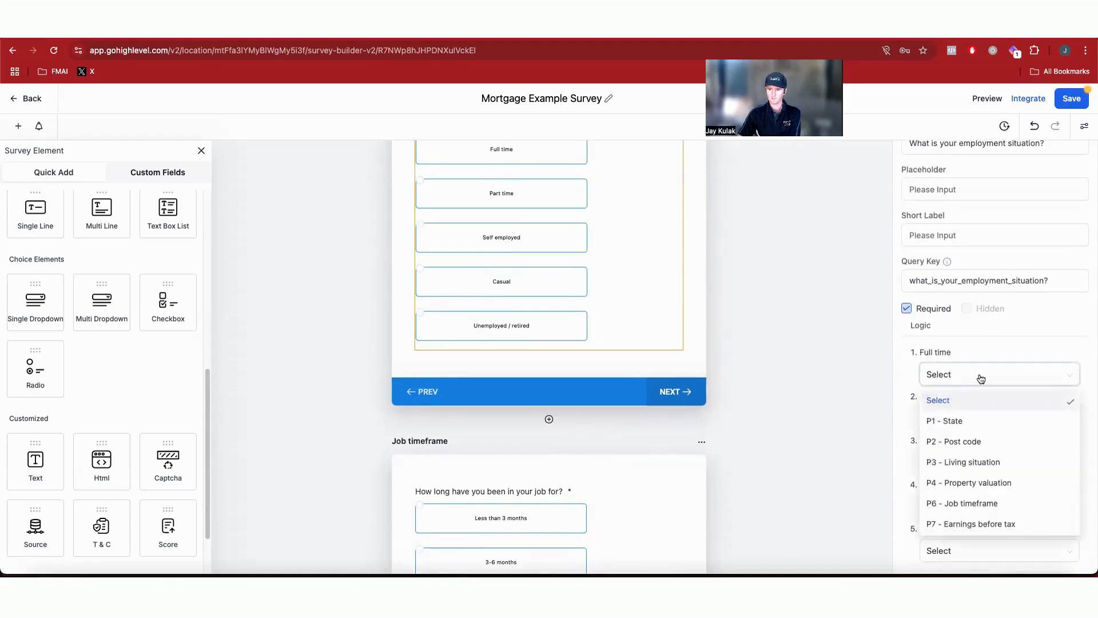
left_click(987, 494)
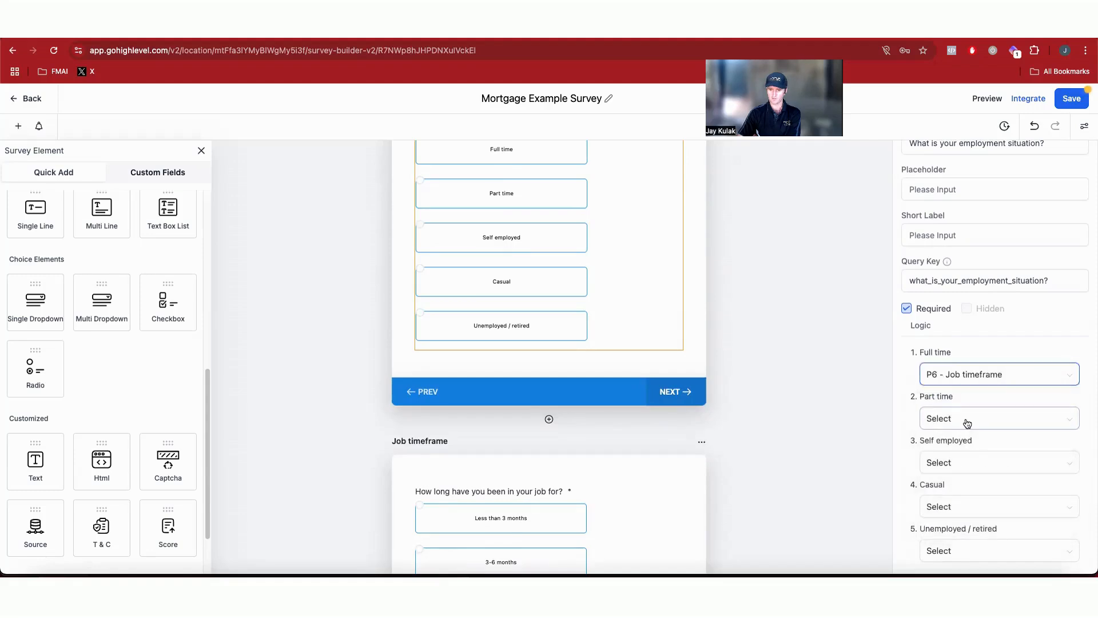
left_click(968, 422)
left_click(979, 375)
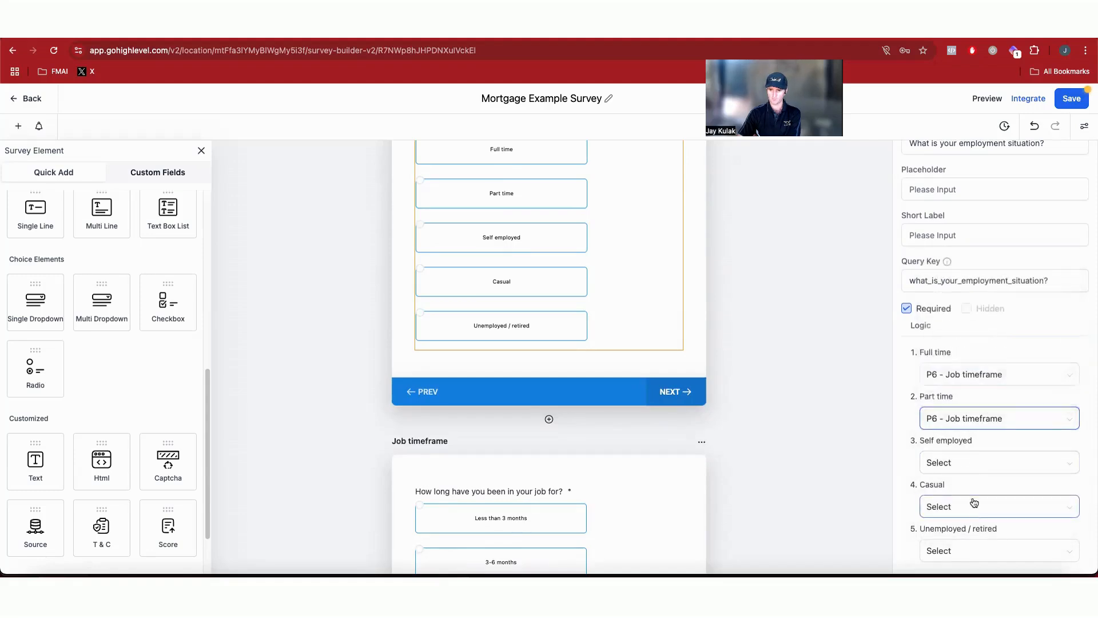
Step: Route the employment question's Self employed and Casual answers to P6 - Job timeframe, and Unemployed / retired to P7 - Earnings before tax
left_click(974, 464)
left_click(979, 417)
left_click(972, 506)
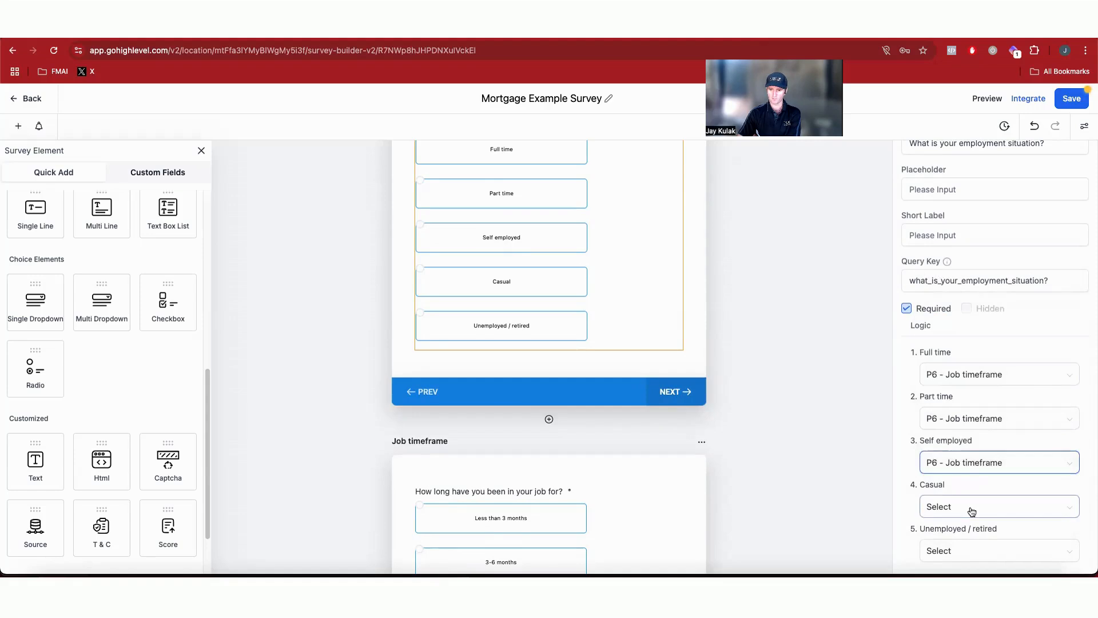
left_click(979, 460)
left_click(971, 552)
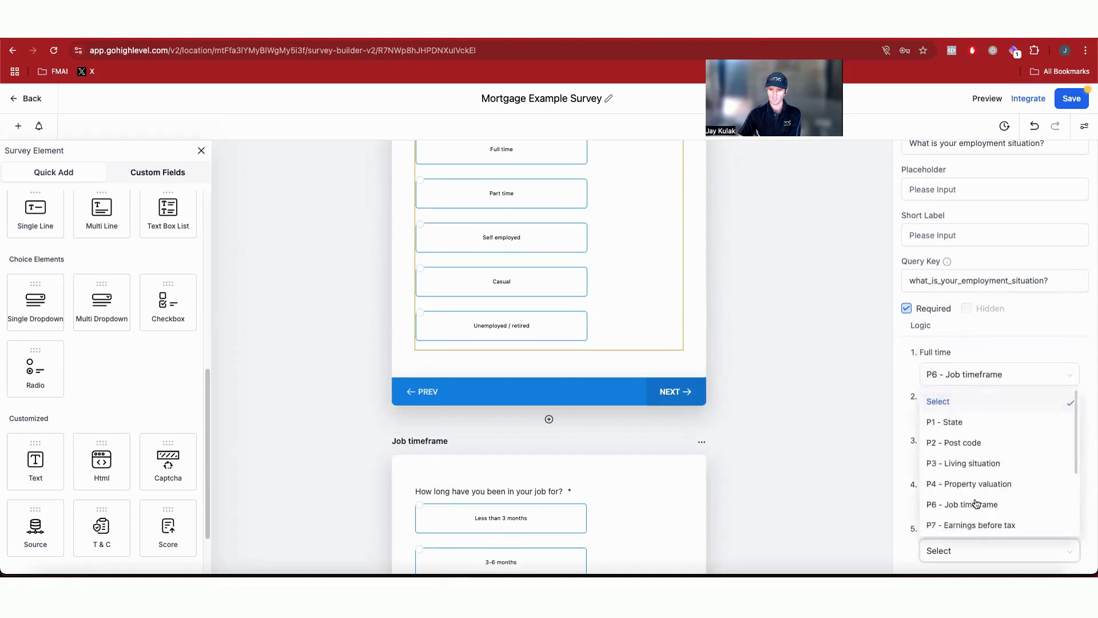
left_click(987, 508)
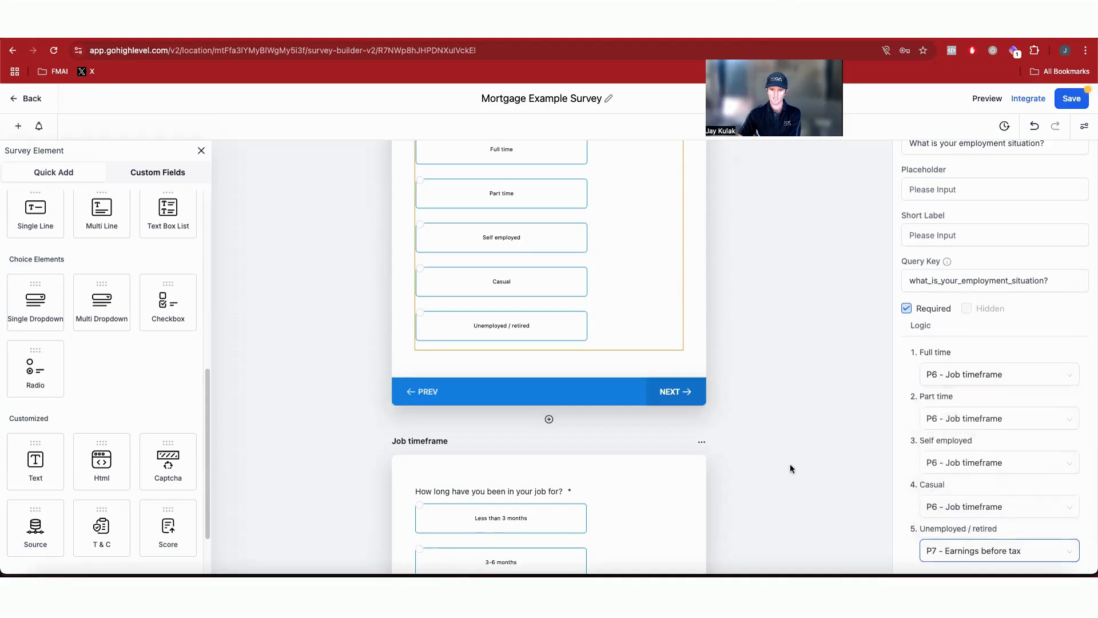
left_click(790, 468)
Step: Set the partner co-signing question's No answer to jump to P10 - Credit card / personal loan debt, then save the survey
scroll(626, 468, "down", 15)
scroll(631, 453, "down", 7)
left_click(625, 251)
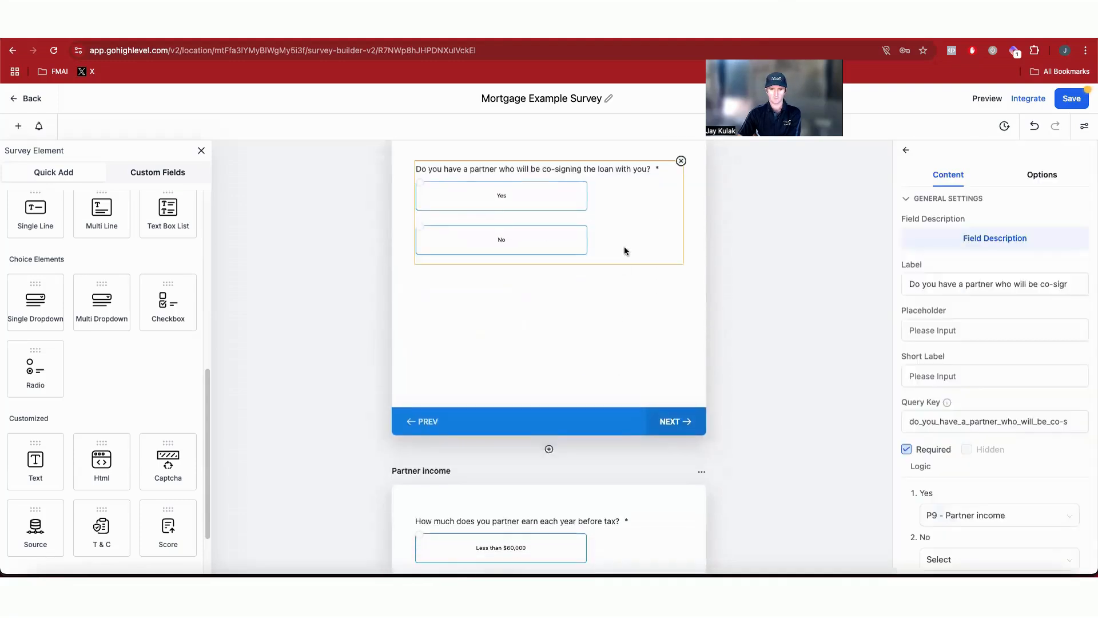
scroll(1007, 512, "down", 1)
scroll(812, 486, "down", 5)
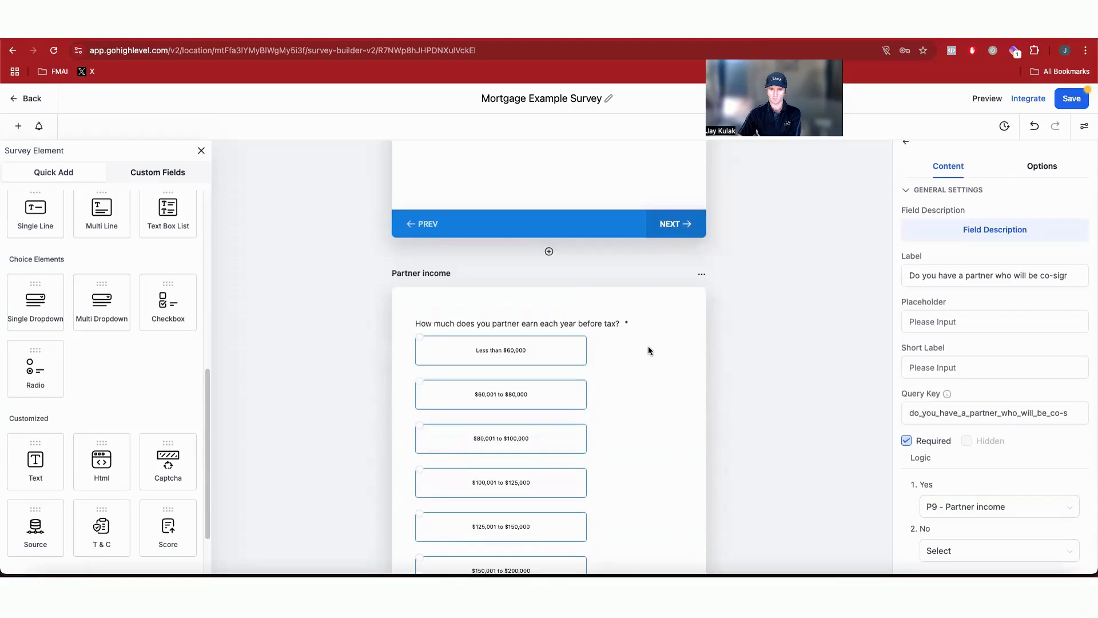
scroll(626, 410, "down", 5)
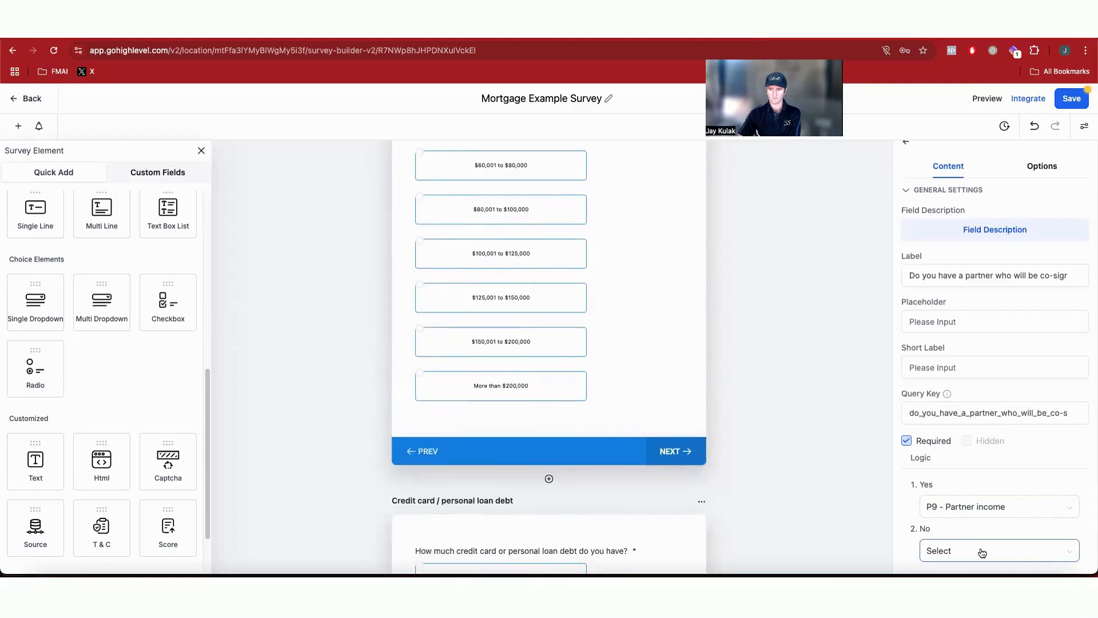
scroll(713, 444, "up", 1)
scroll(509, 241, "up", 6)
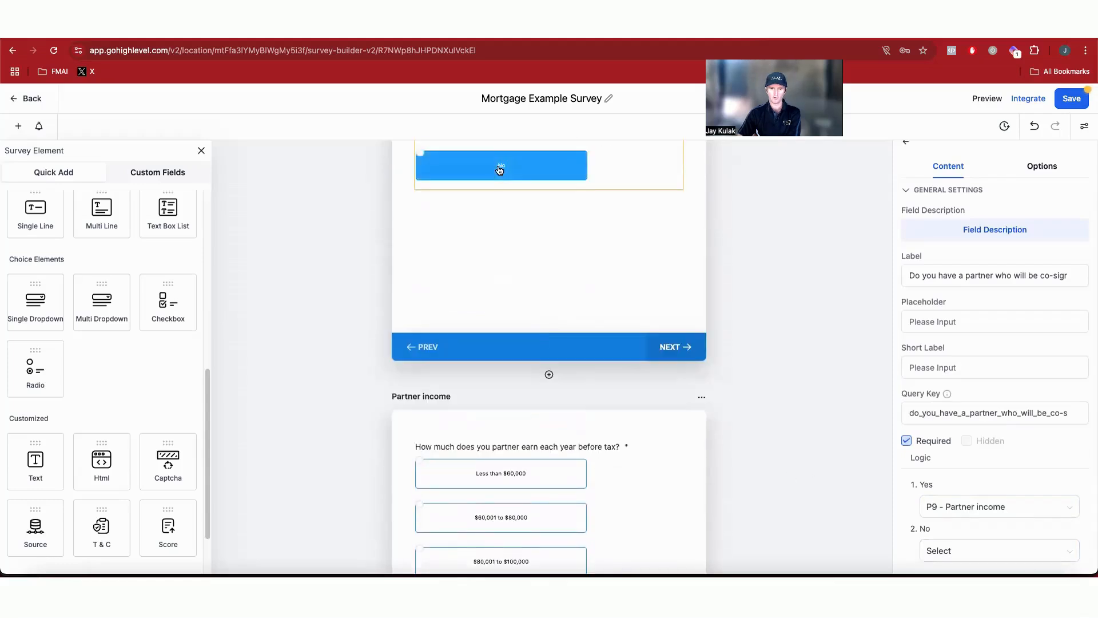
scroll(583, 348, "down", 5)
scroll(584, 347, "down", 4)
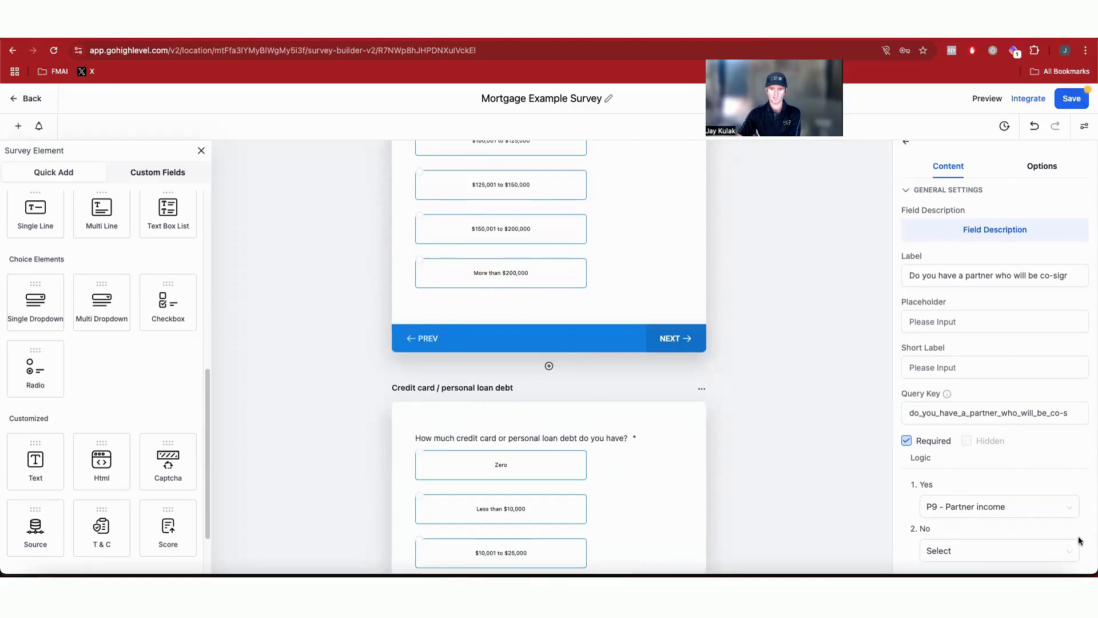
left_click(975, 550)
scroll(1024, 492, "down", 3)
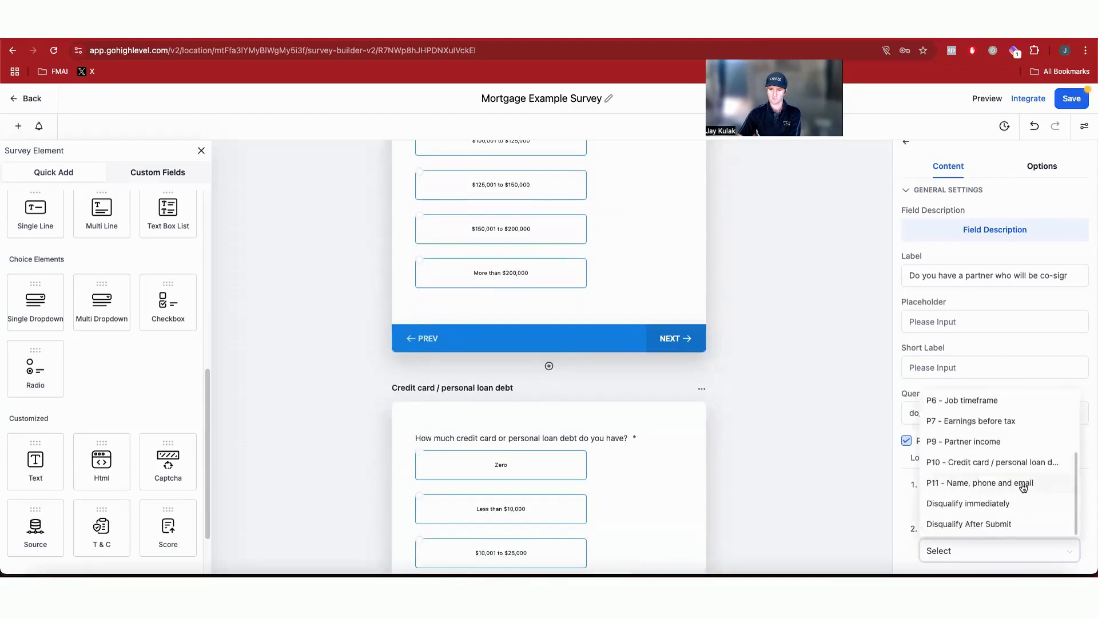
left_click(998, 468)
left_click(808, 492)
scroll(722, 475, "down", 8)
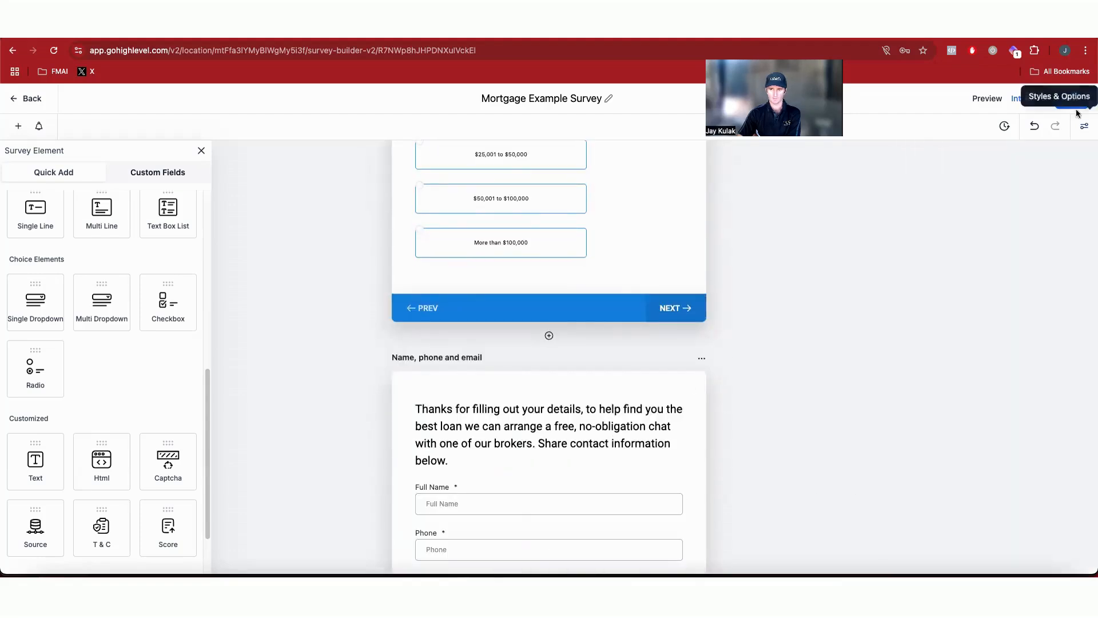
left_click(1061, 101)
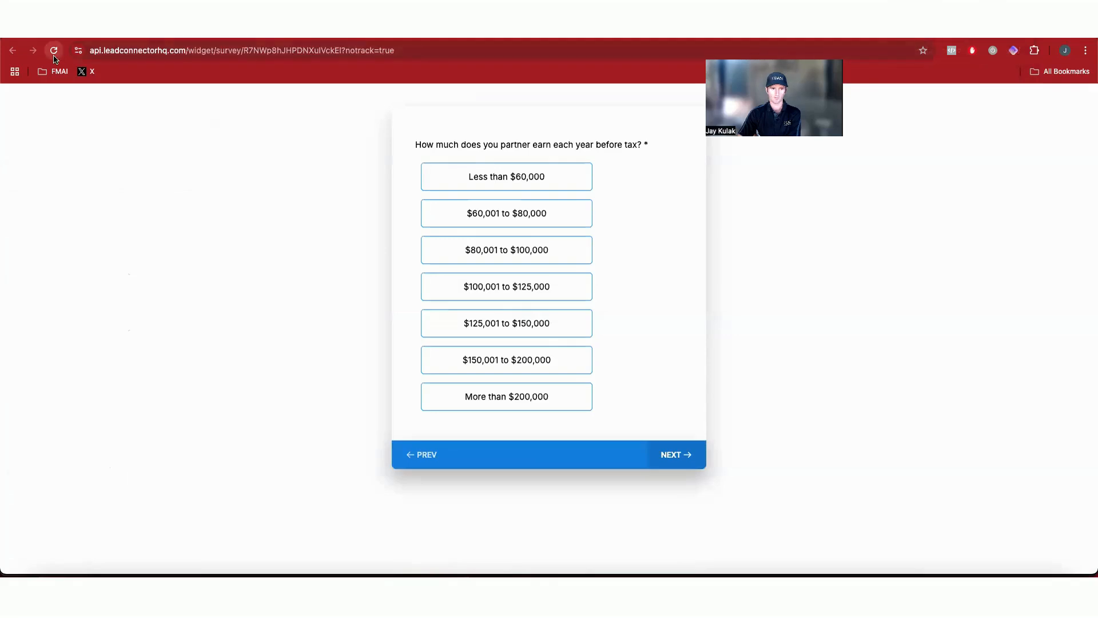
Step: Test the survey preview with post code 2010, property worth 800000 and mortgage owing 400000
left_click(53, 55)
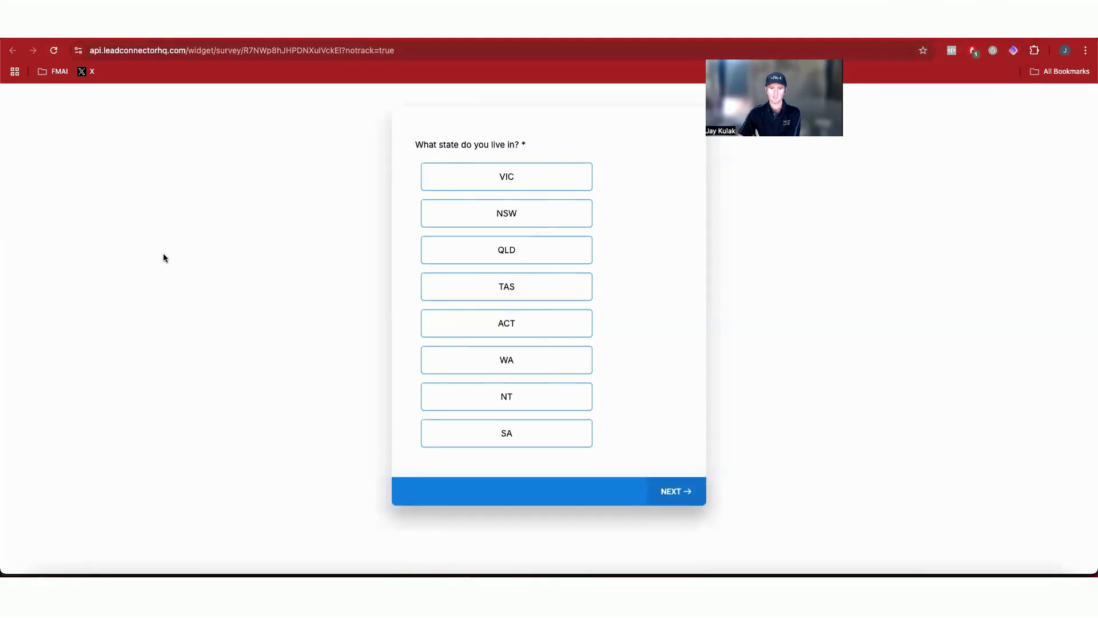
left_click(575, 261)
left_click(522, 167)
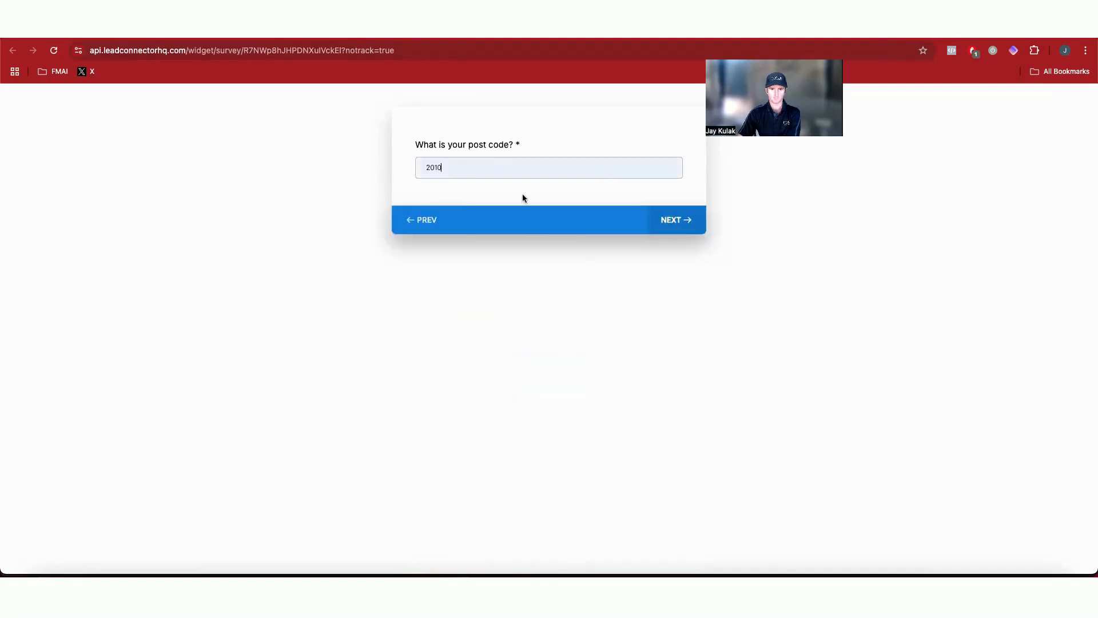
left_click(523, 197)
left_click(688, 224)
left_click(534, 175)
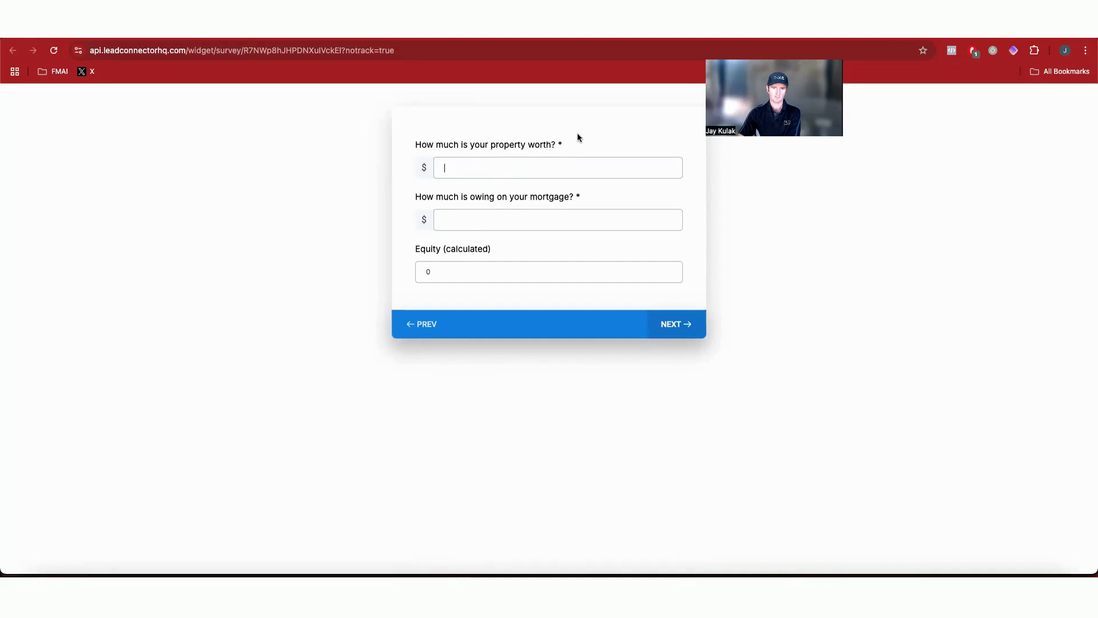
type("800000")
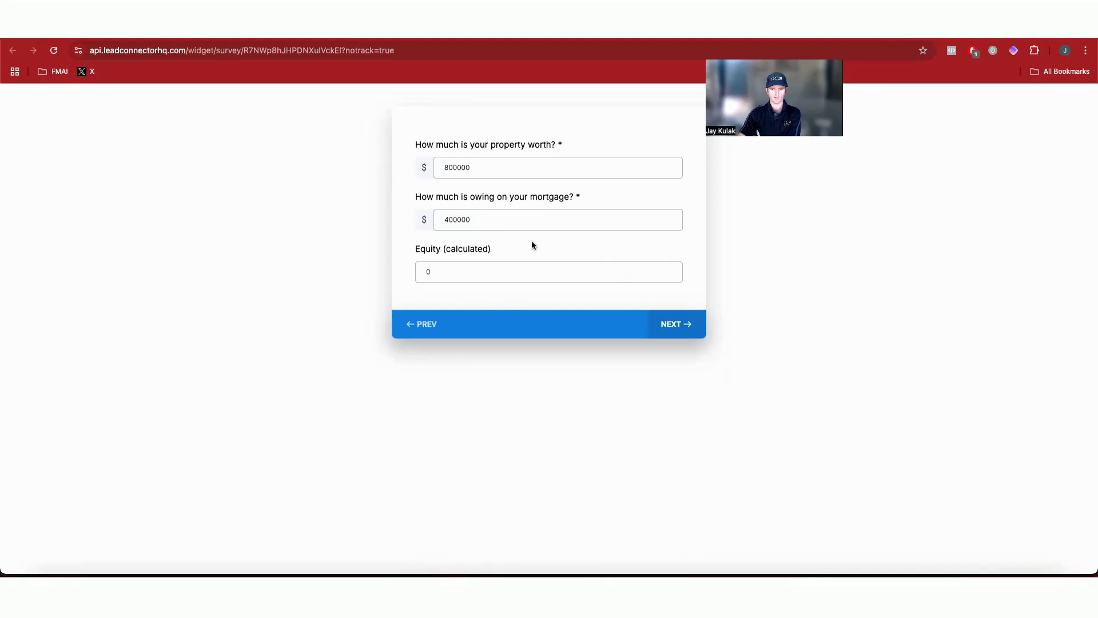
Step: Set the Equity (calculated) score formula to property worth minus amount owing on the mortgage, and save the survey
key("ctrl+shift+Tab")
scroll(609, 286, "down", 4)
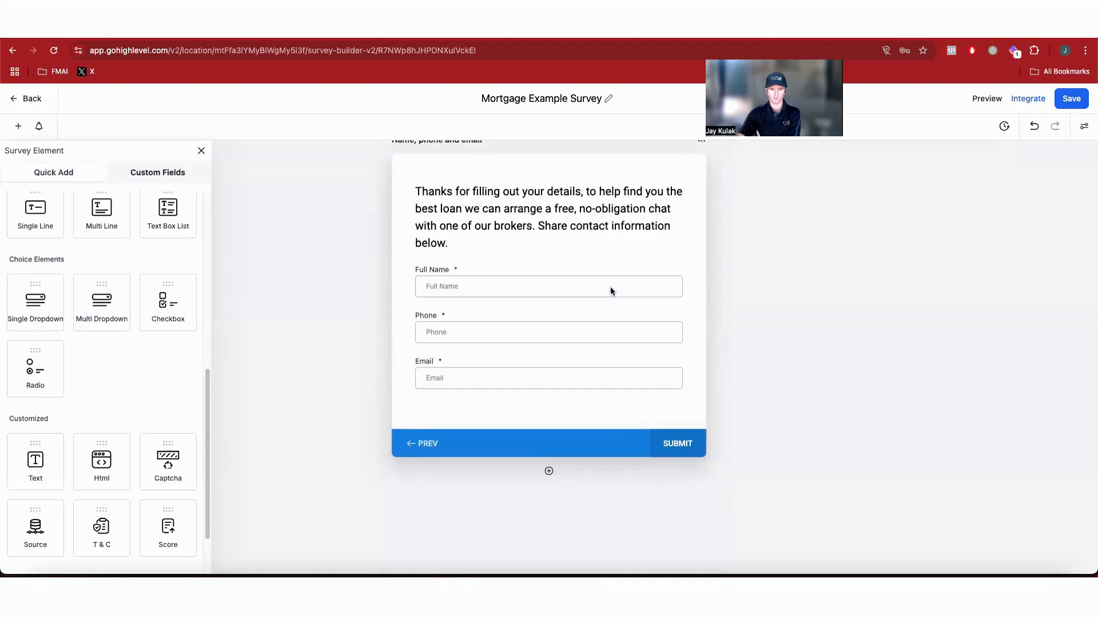
scroll(610, 286, "up", 8)
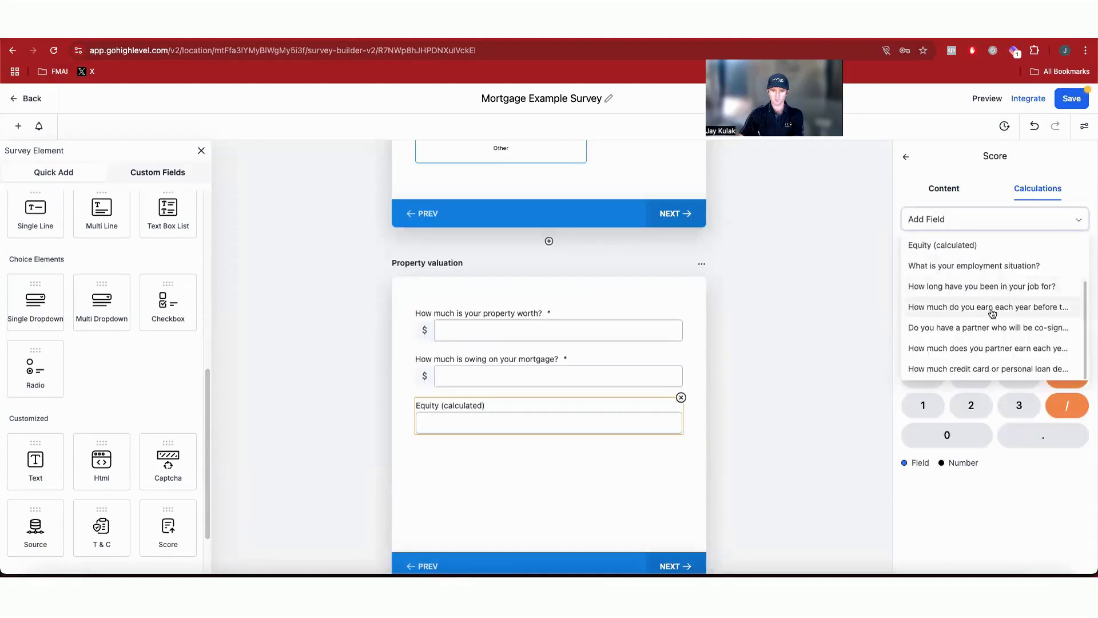
scroll(995, 317, "up", 3)
scroll(998, 343, "down", 3)
scroll(1000, 359, "up", 3)
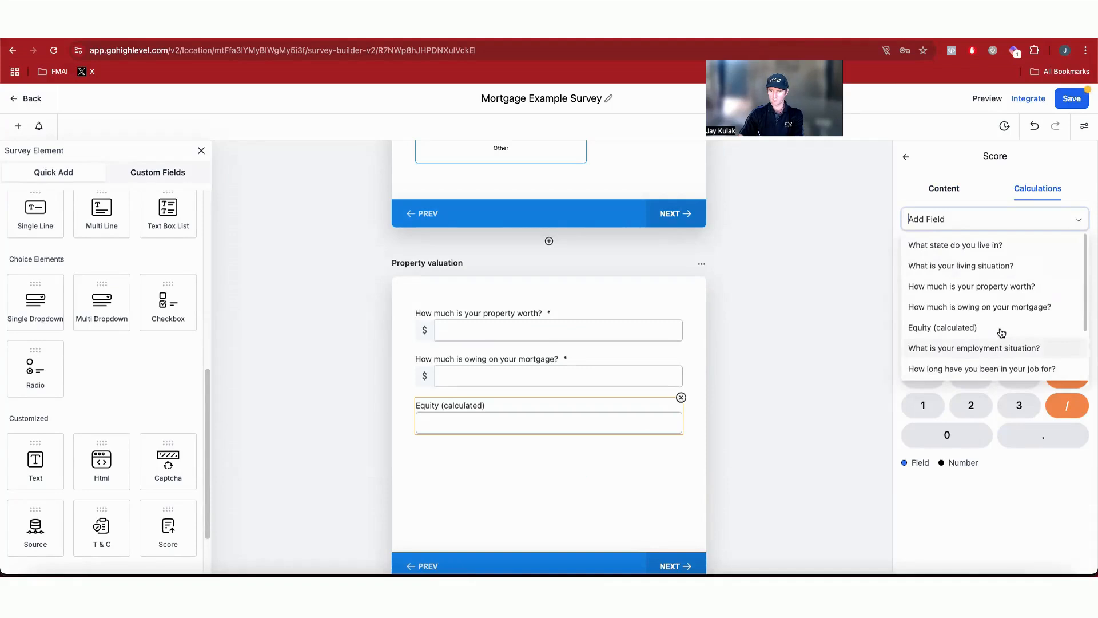
left_click(1005, 287)
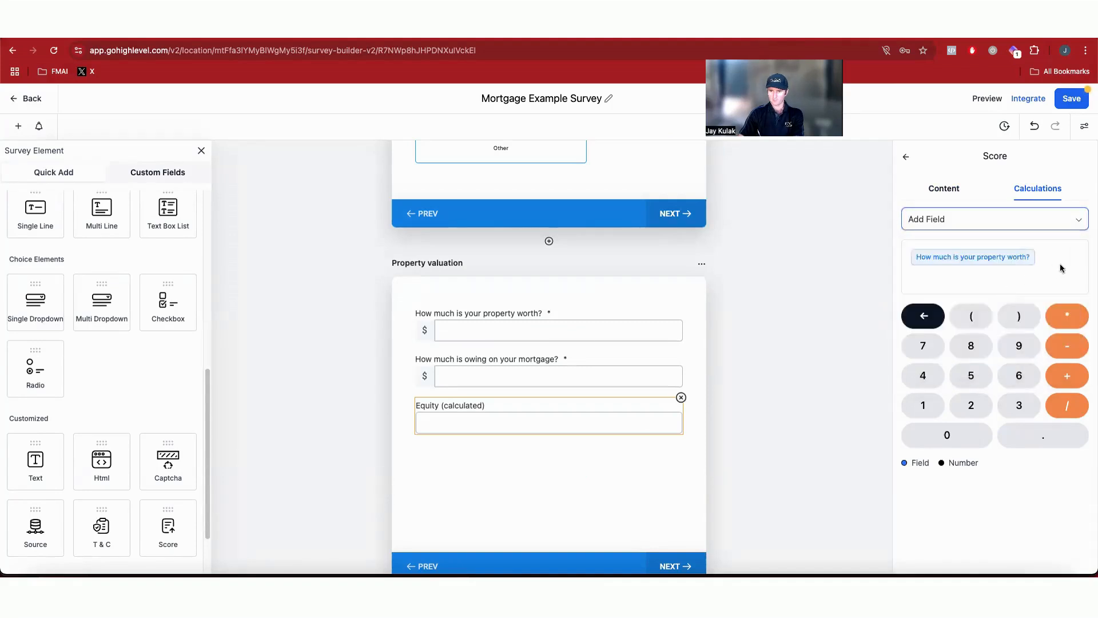
left_click(936, 219)
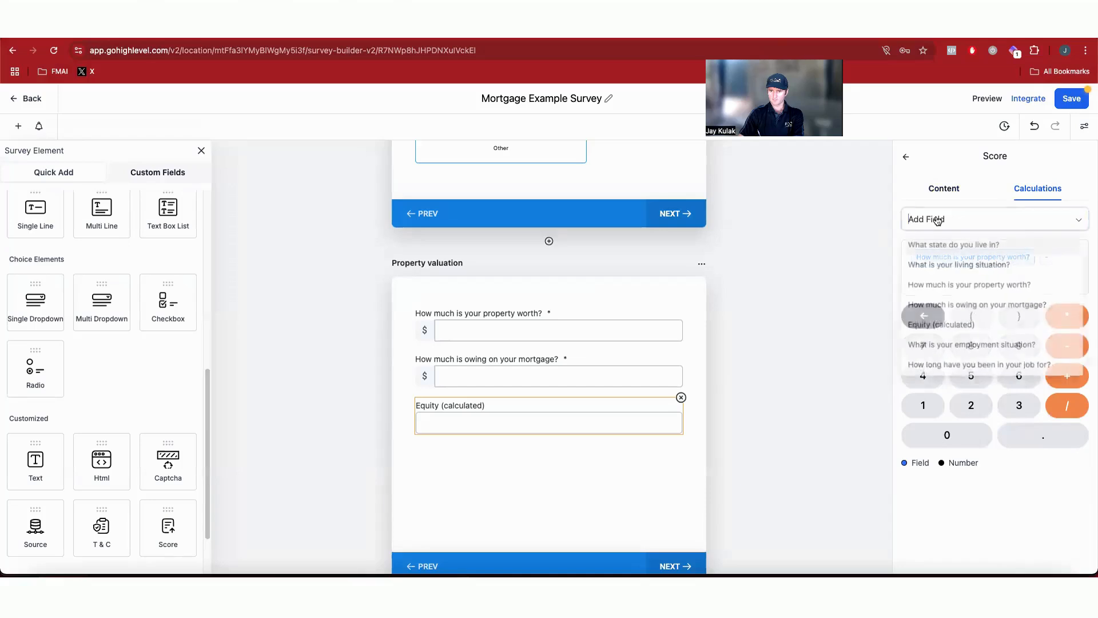
left_click(1012, 308)
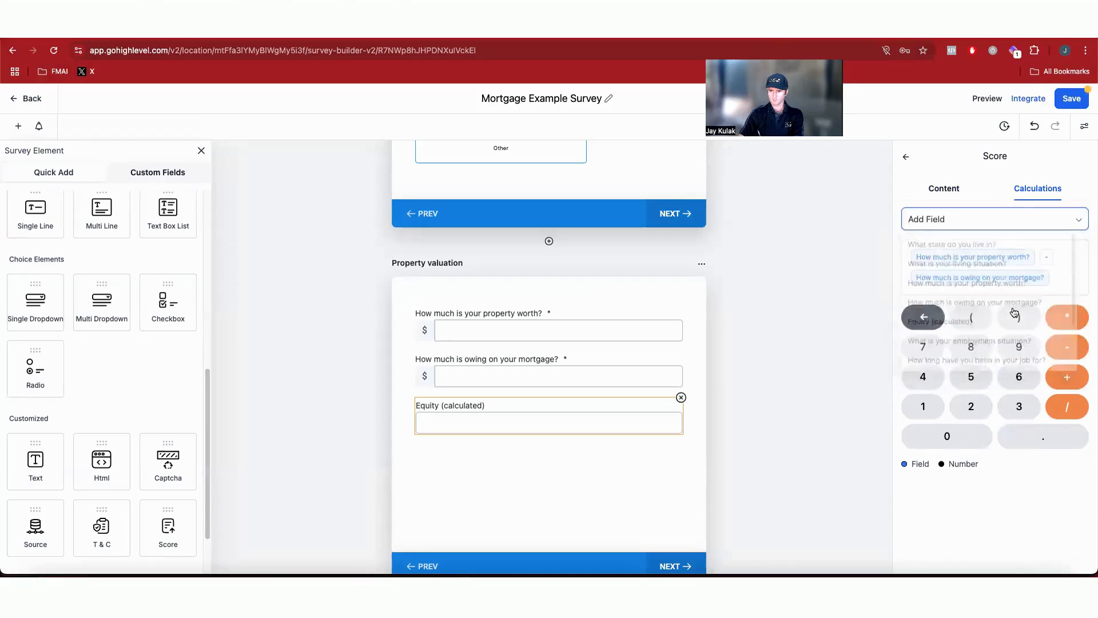
left_click(1072, 101)
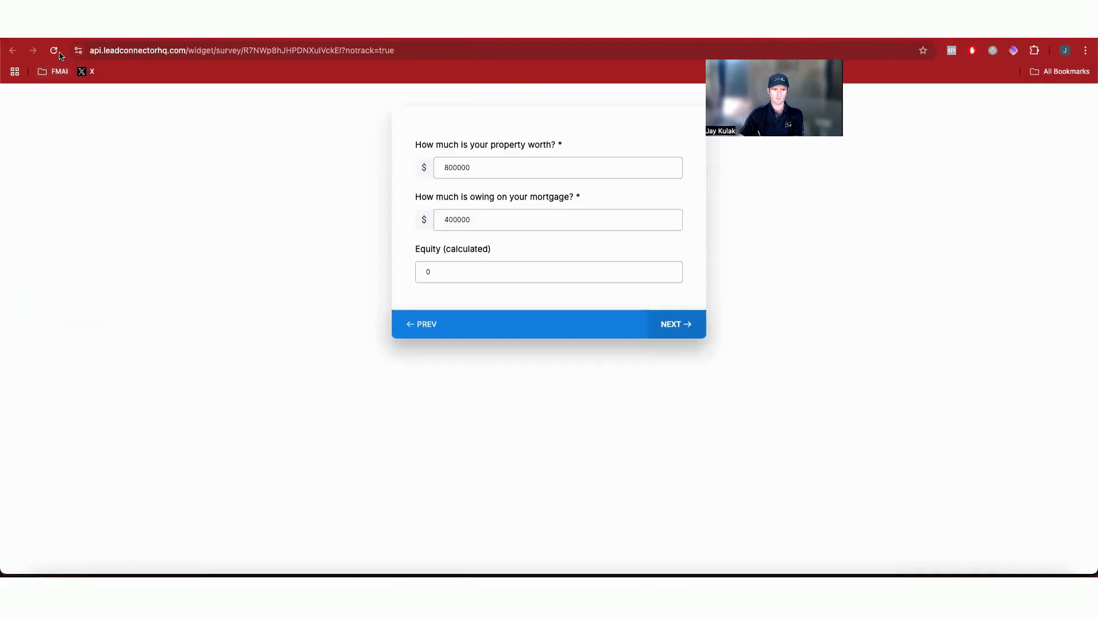
Step: Reload the preview and test the equity calculation with property worth 500000 and mortgage owing 150000, then 85985
left_click(54, 50)
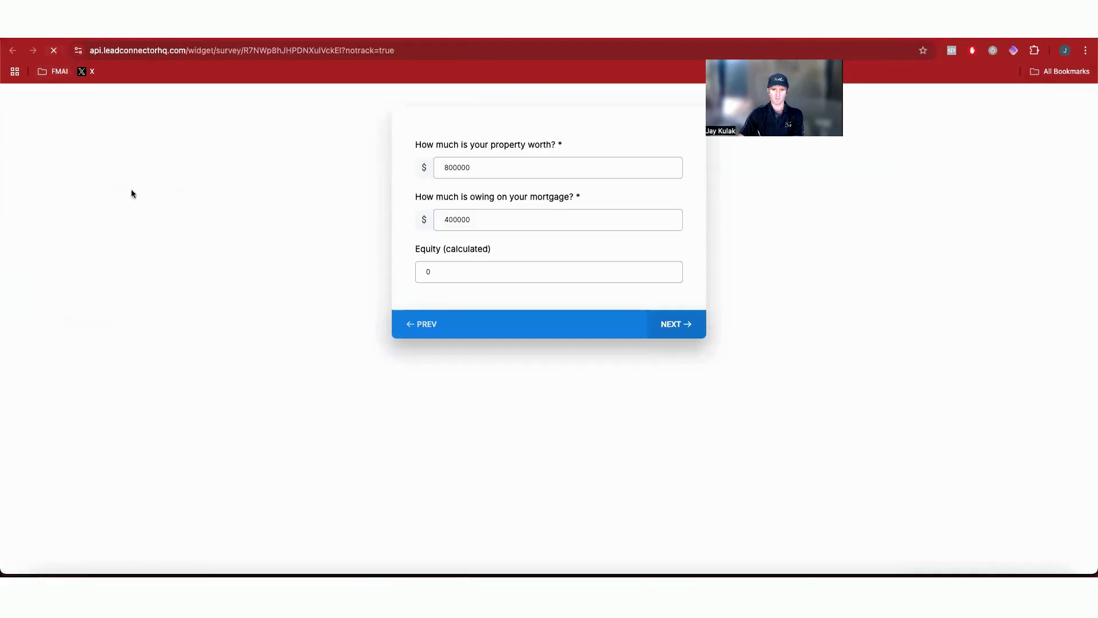
left_click(496, 250)
left_click(675, 492)
left_click(529, 167)
left_click(515, 198)
left_click(666, 222)
left_click(674, 382)
left_click(515, 170)
type("500000")
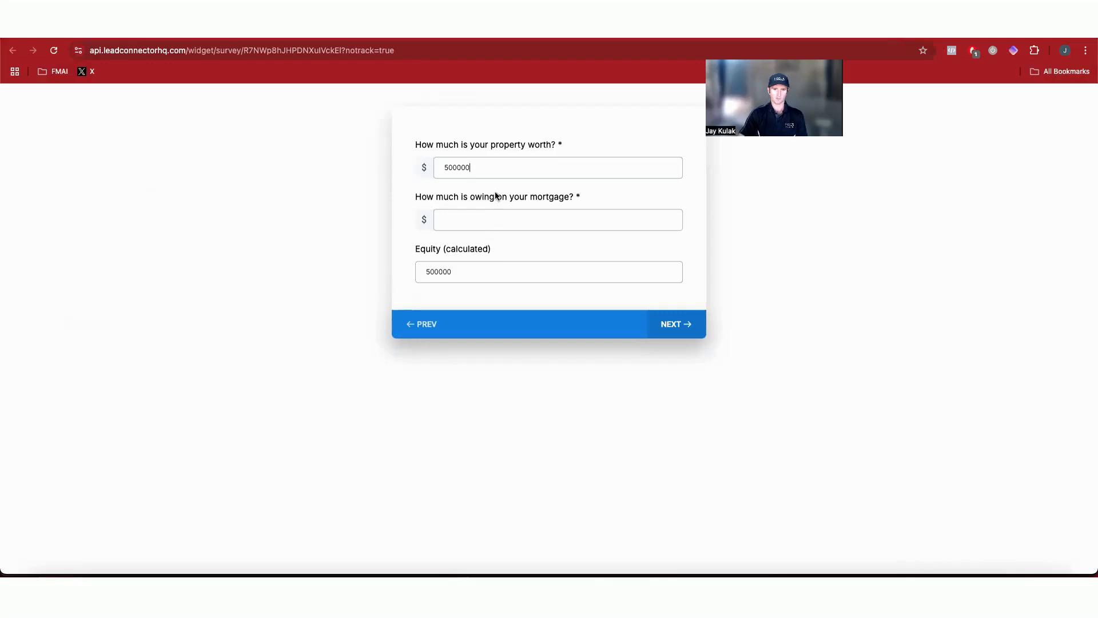
left_click_drag(494, 165, 422, 166)
left_click(511, 219)
type("150000")
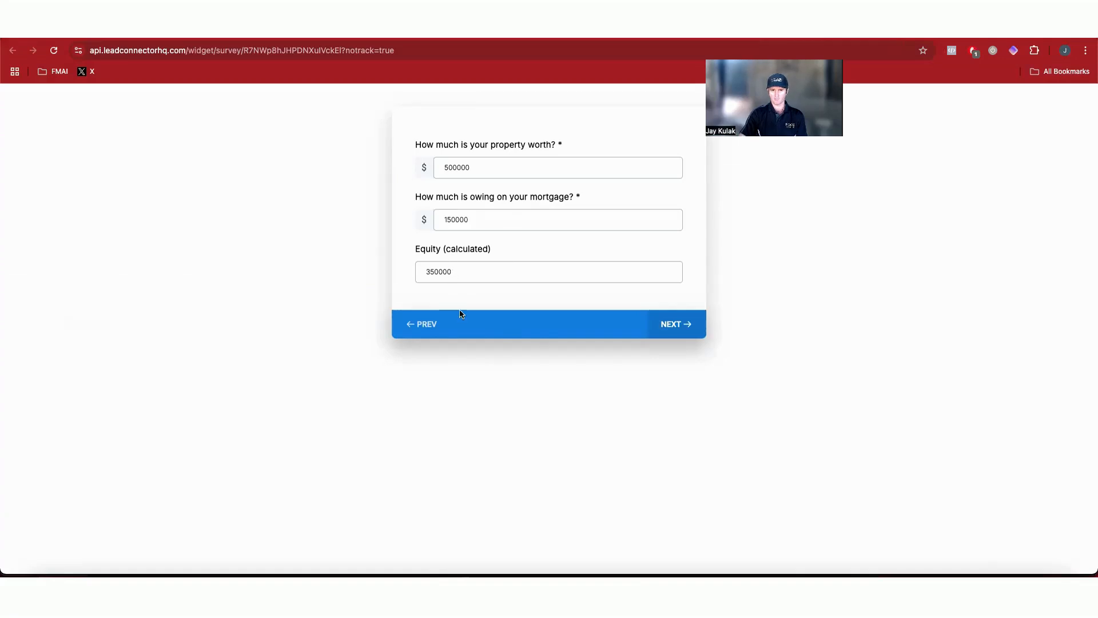
double_click(471, 220)
type("85985")
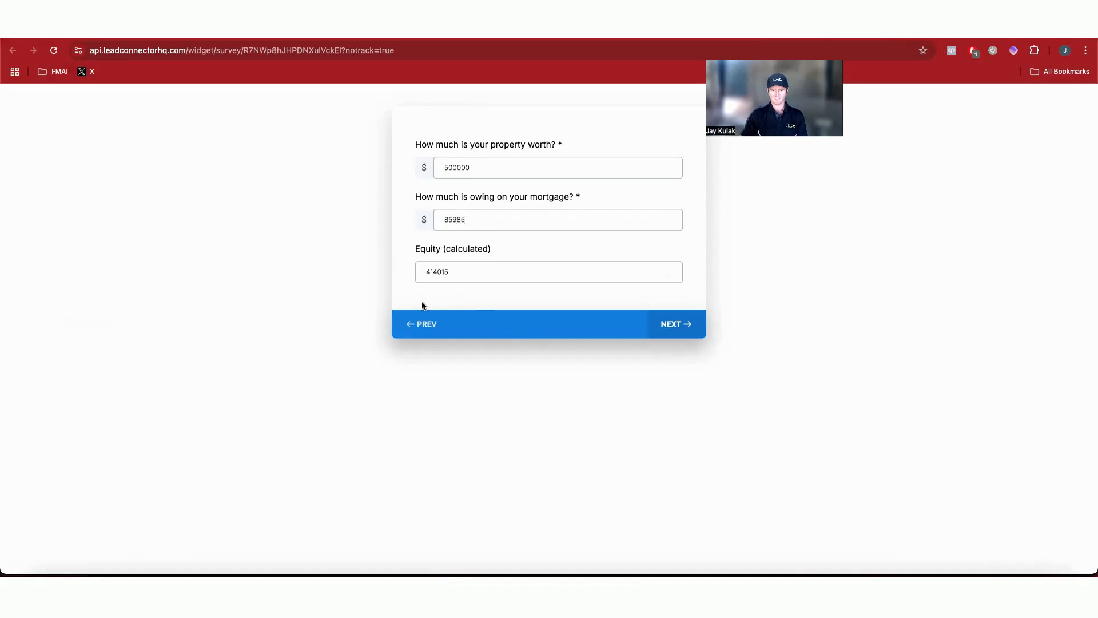
double_click(477, 222)
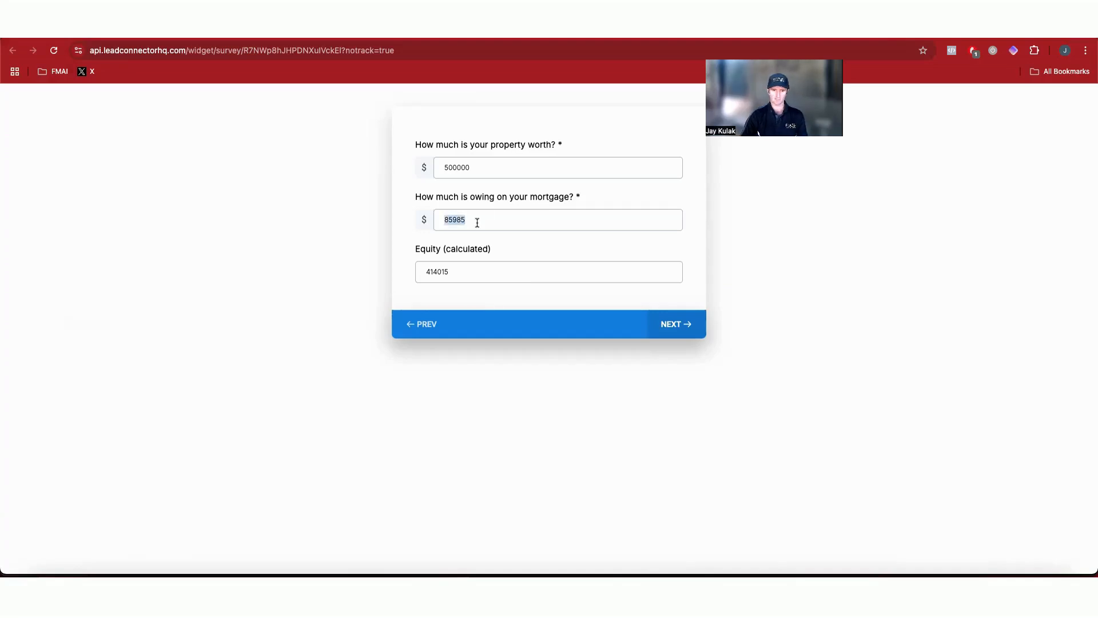
left_click(685, 324)
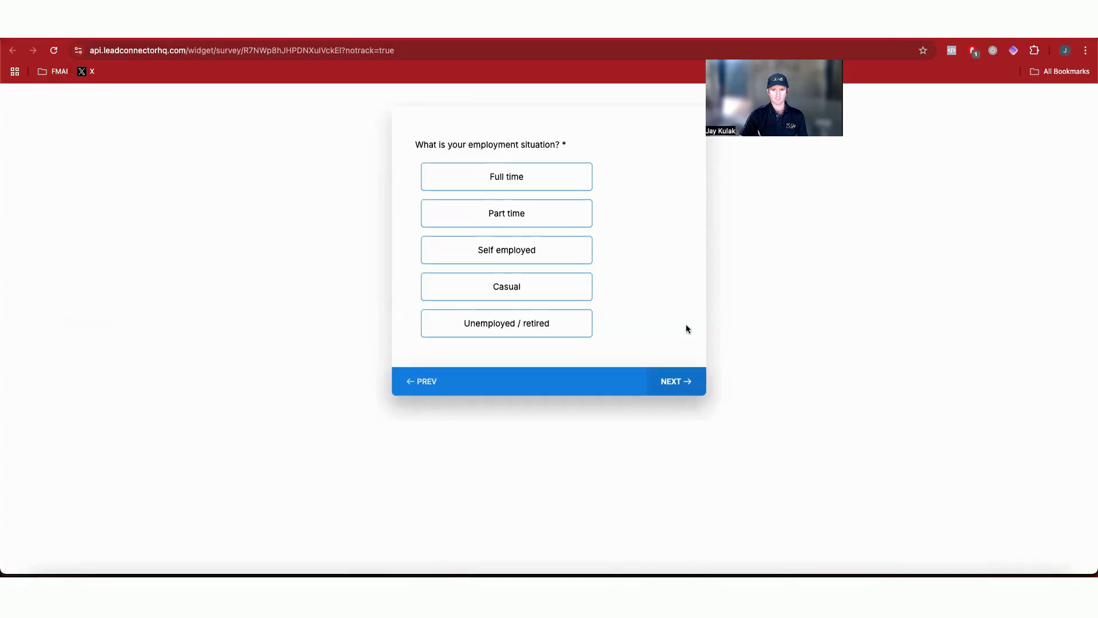
Step: Step through the preview's employment, earnings and partner answers to check each branch leads to the right slide
left_click(548, 179)
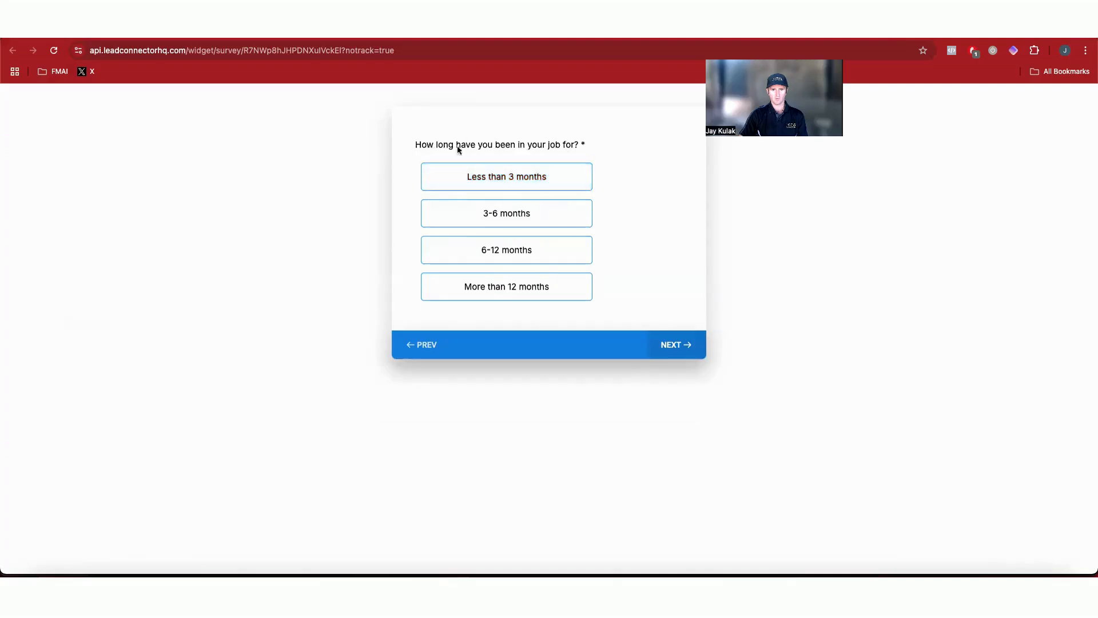
left_click(423, 345)
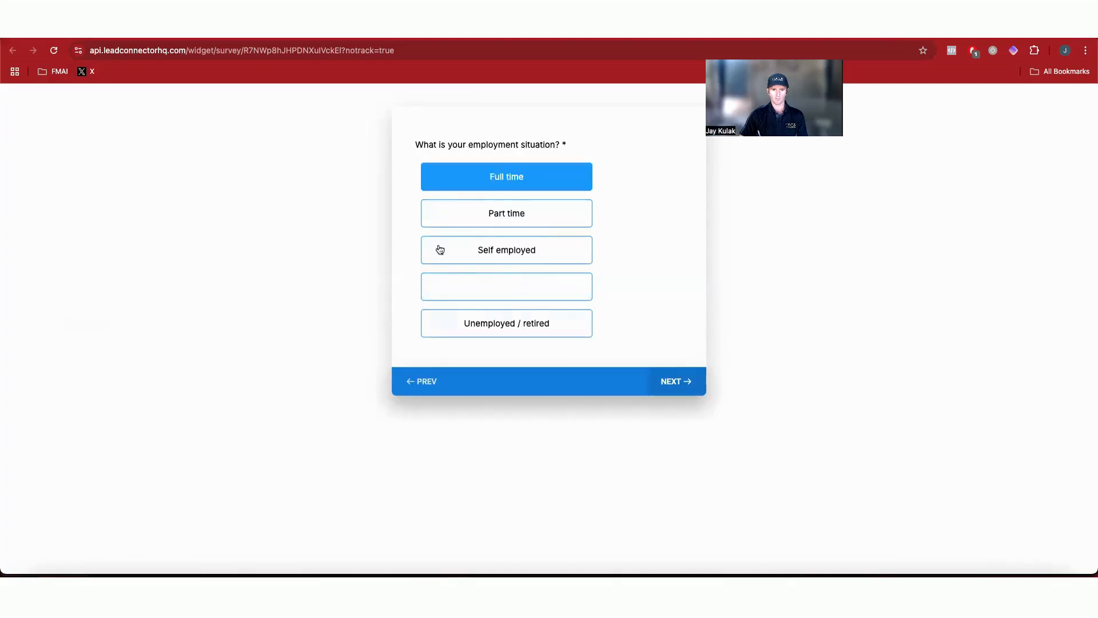
left_click(489, 325)
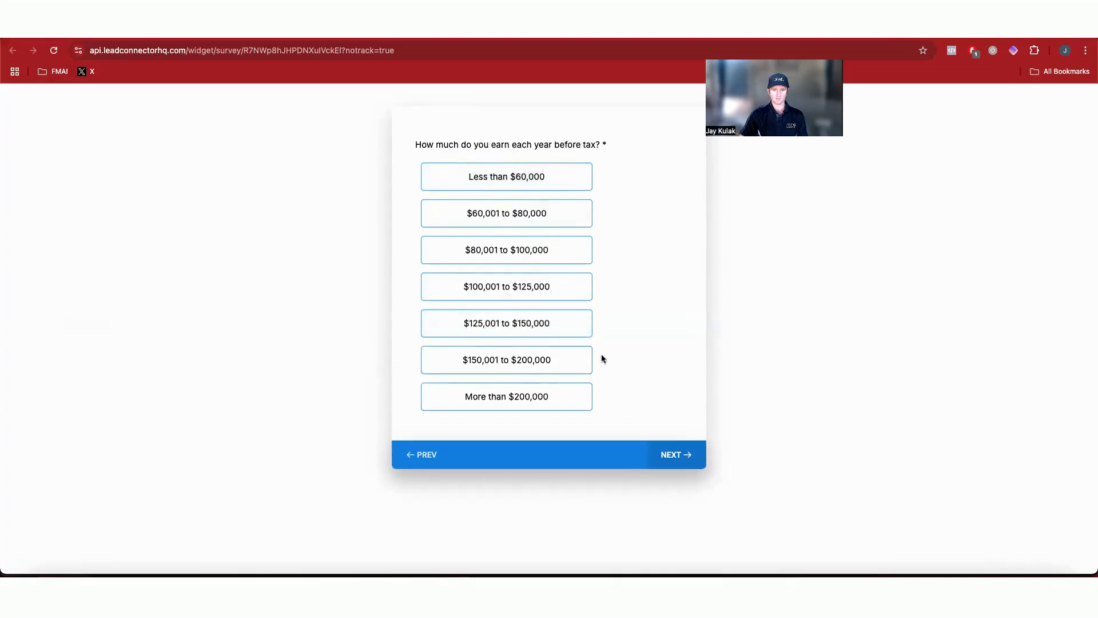
left_click(550, 286)
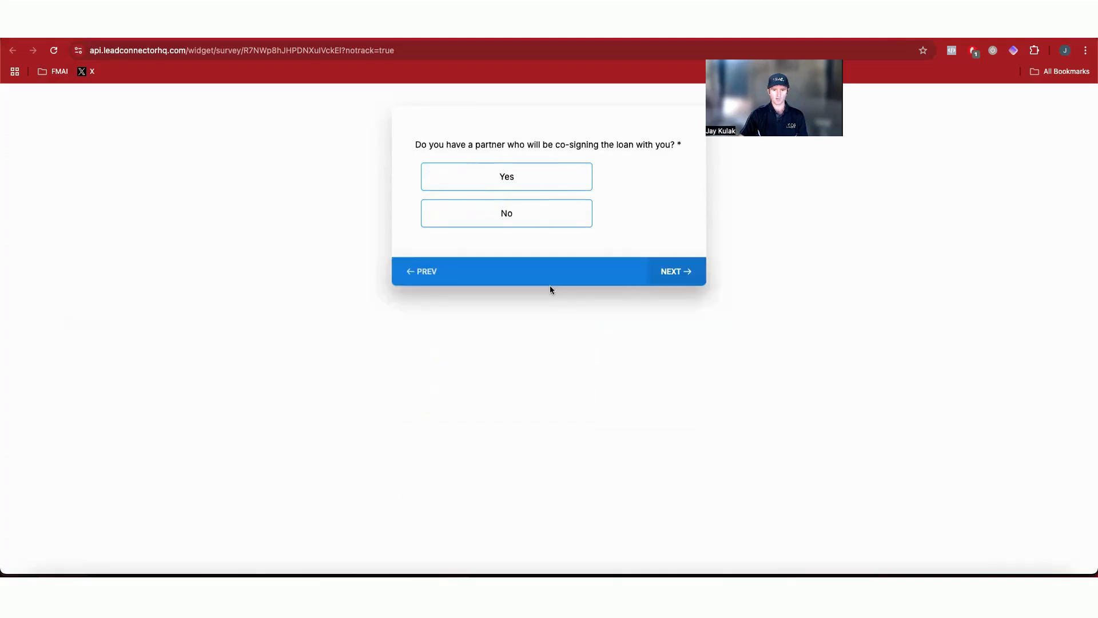
left_click(506, 219)
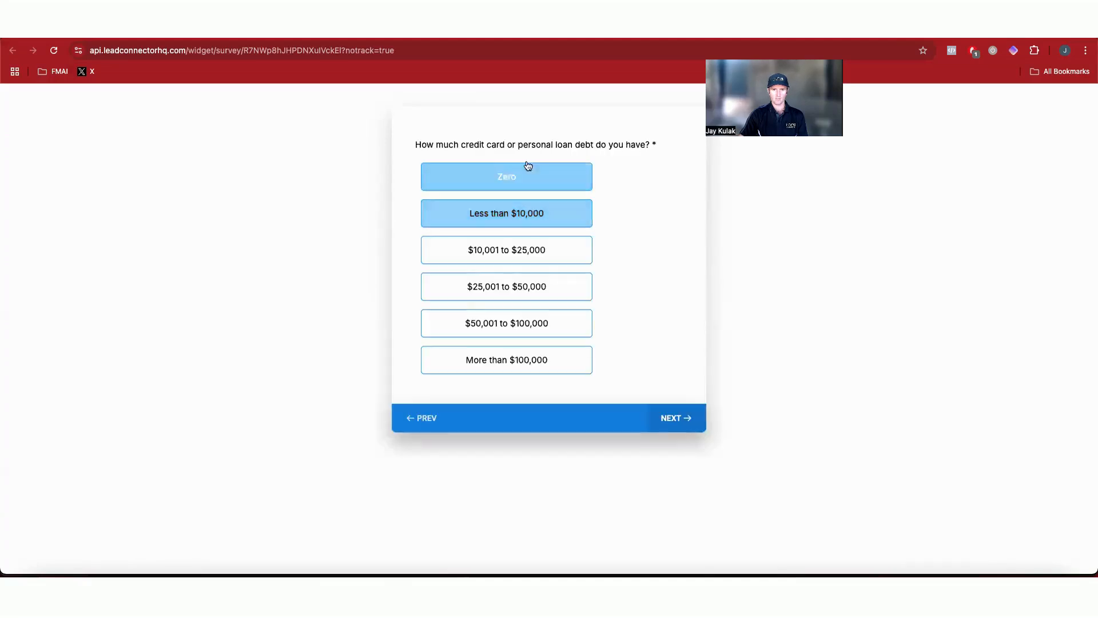
left_click(421, 417)
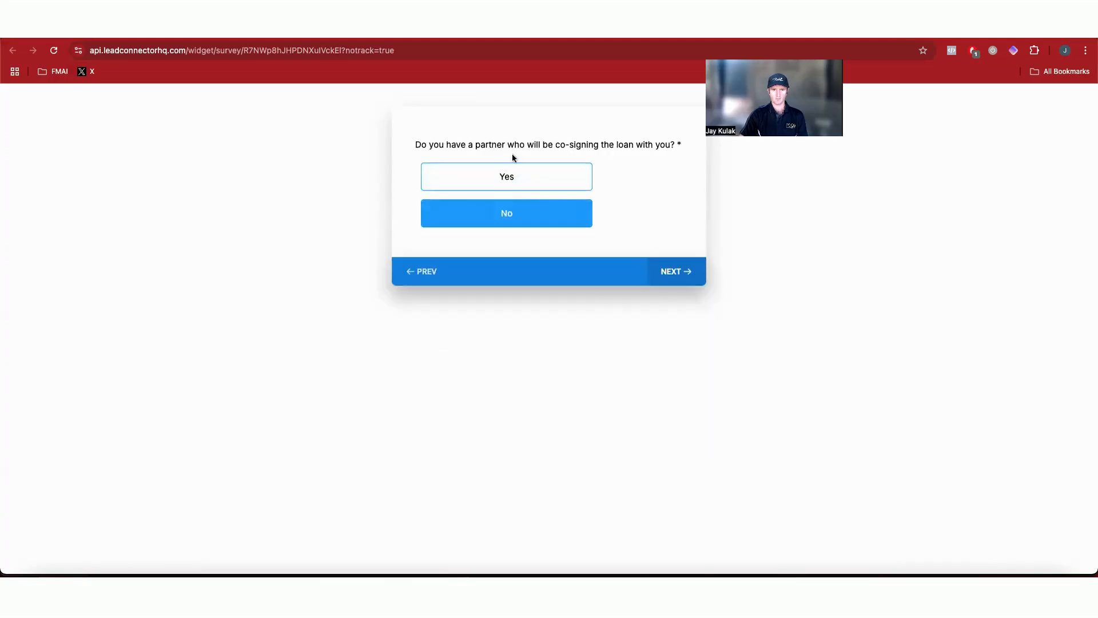
left_click(504, 177)
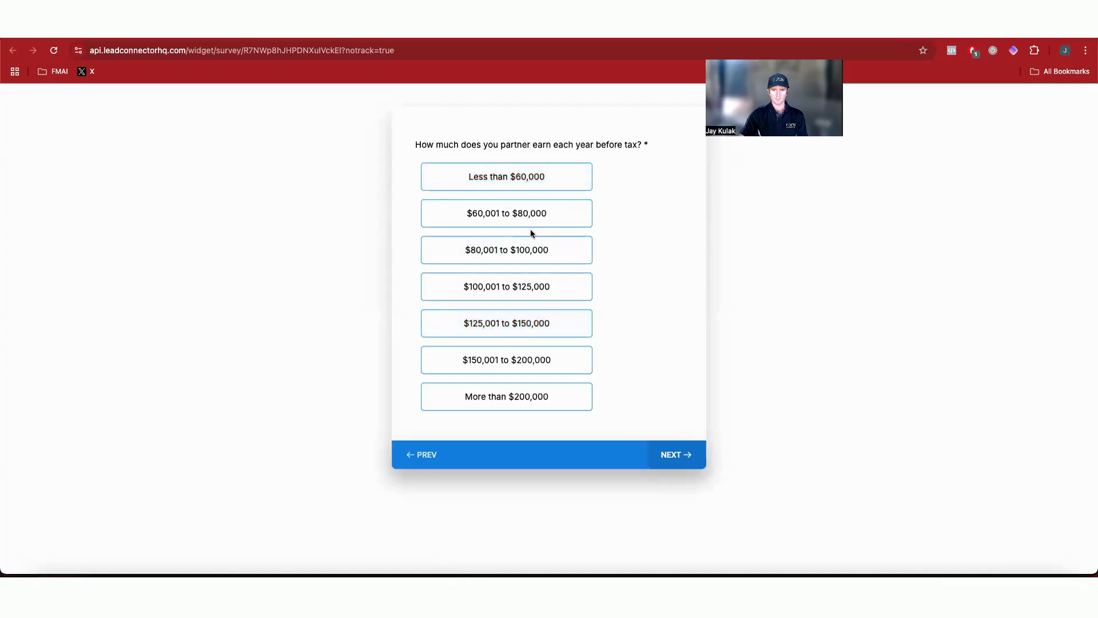
left_click(531, 250)
left_click(520, 209)
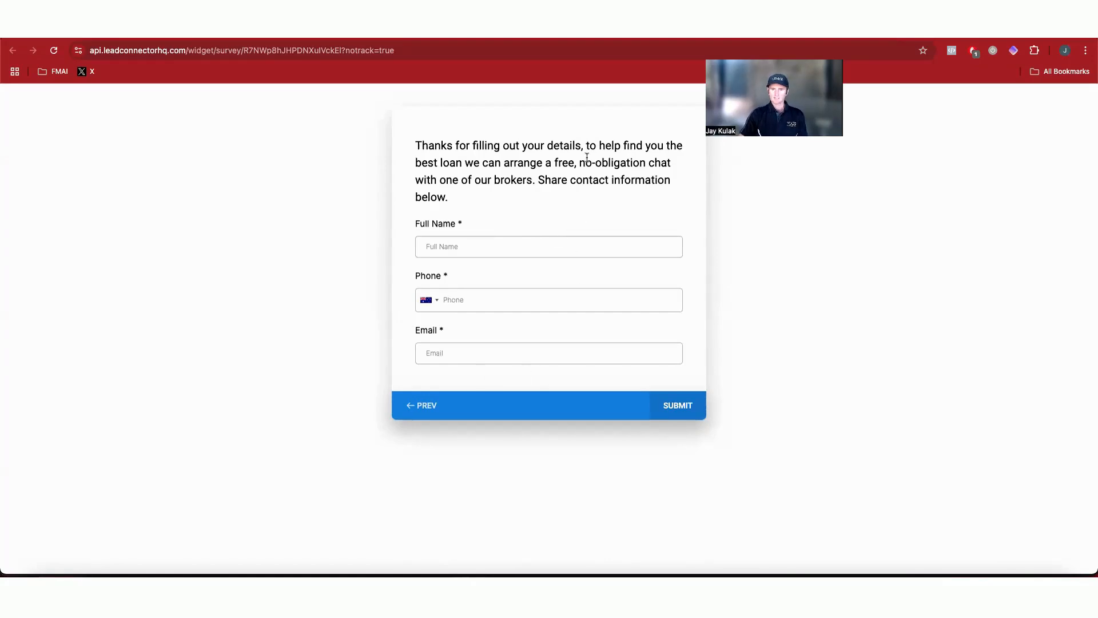
Step: Reload the preview and open it in the browser's developer tools with a mobile device view
key("ctrl+shift+Tab")
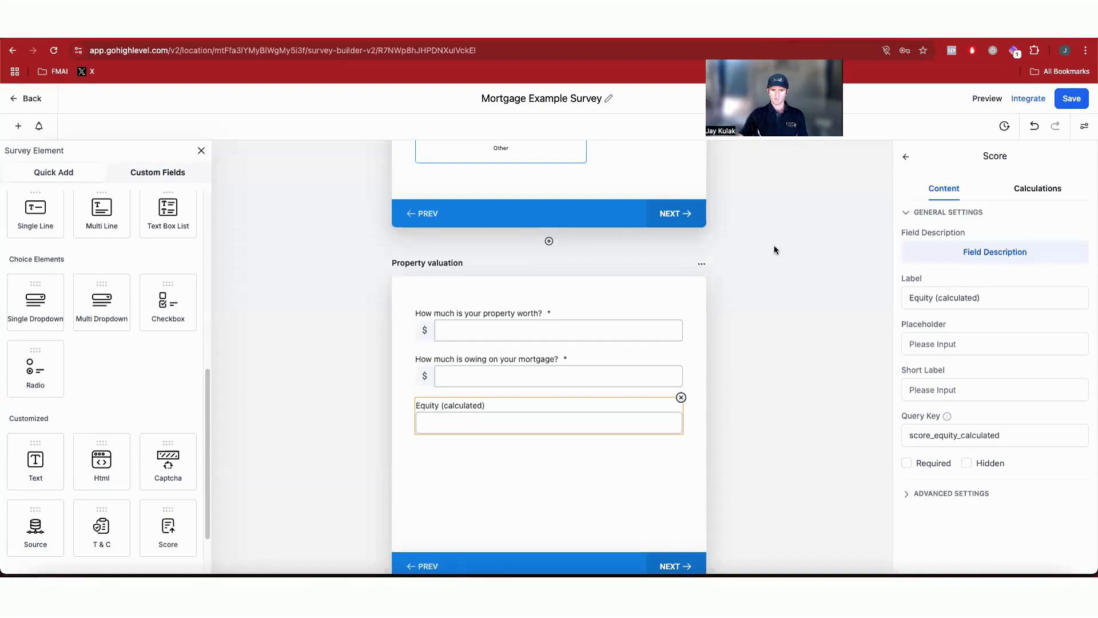
key("ctrl+Tab")
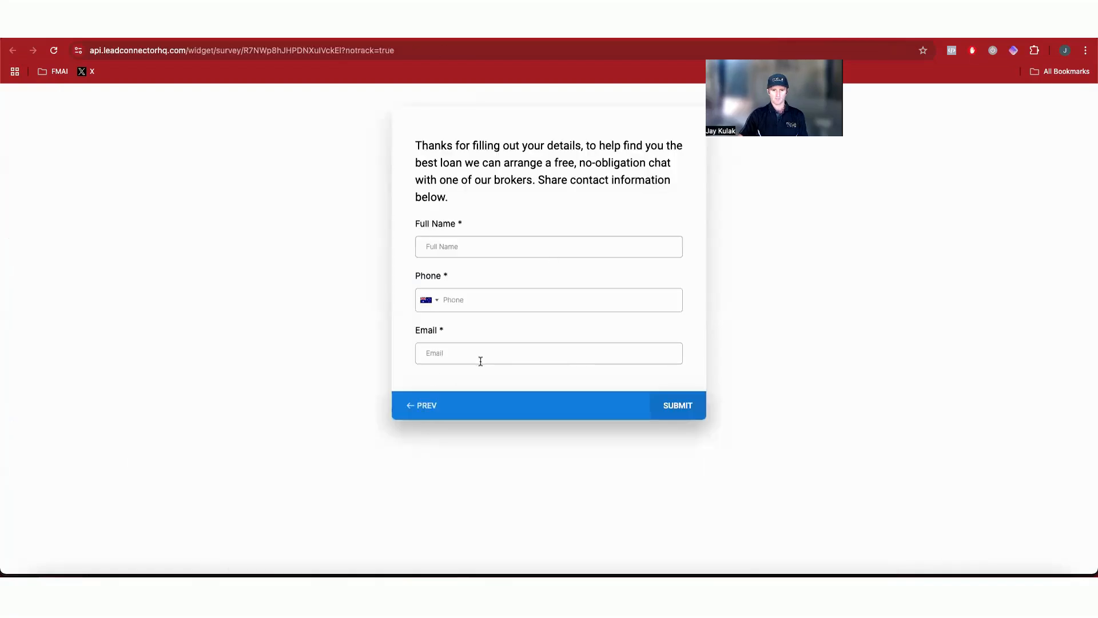
key("ctrl+r")
right_click(734, 367)
left_click(780, 548)
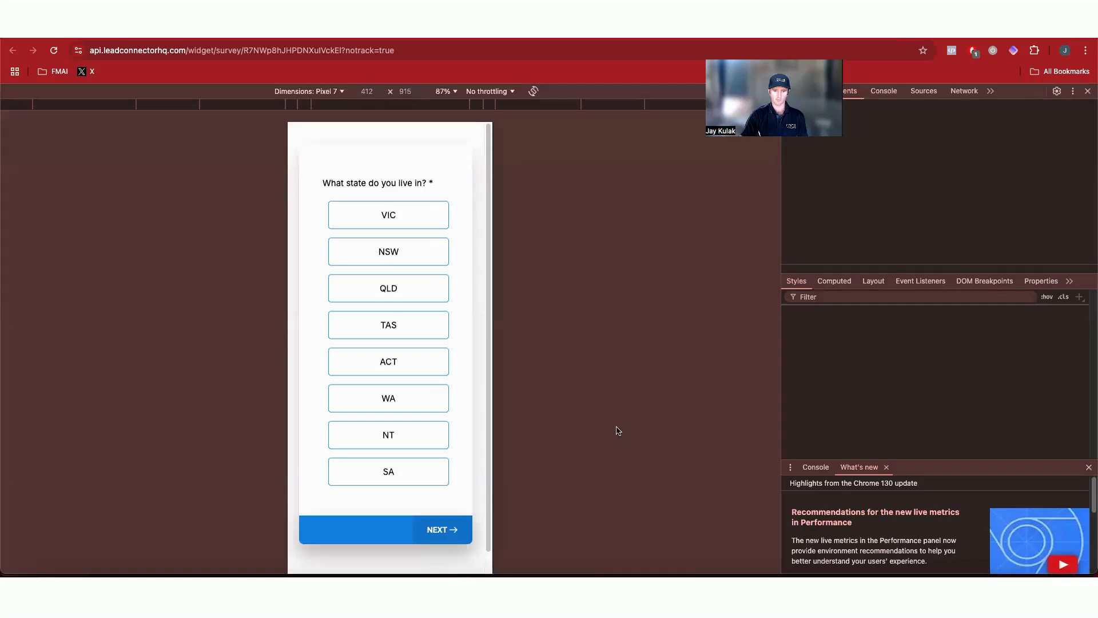
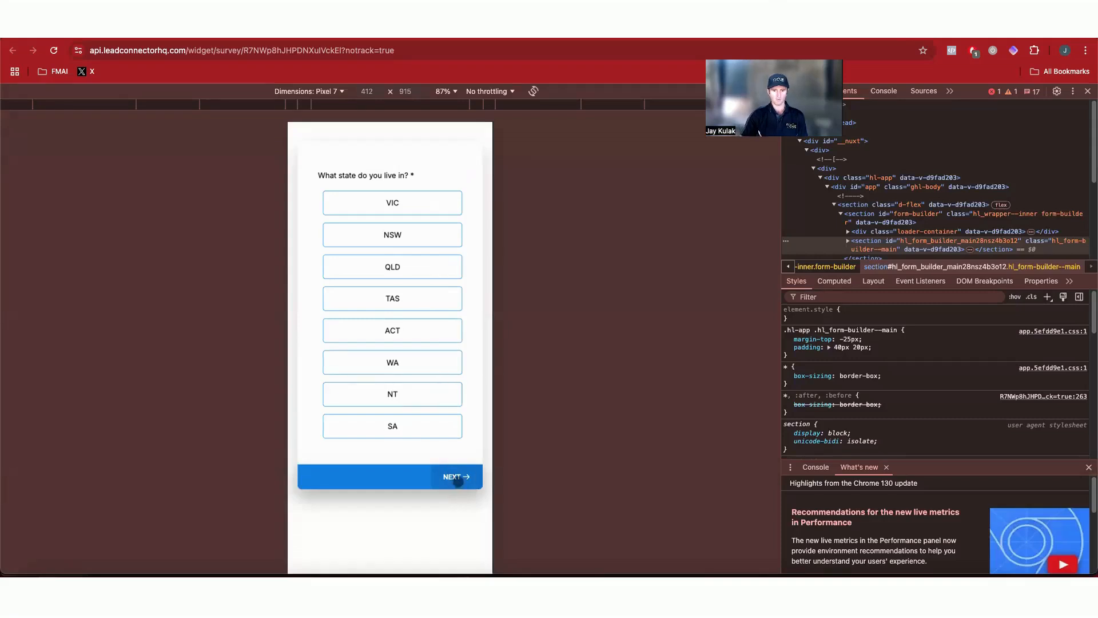
Step: Advance the mobile preview to the post code slide and select its field to check the text size
left_click(458, 481)
left_click(421, 368)
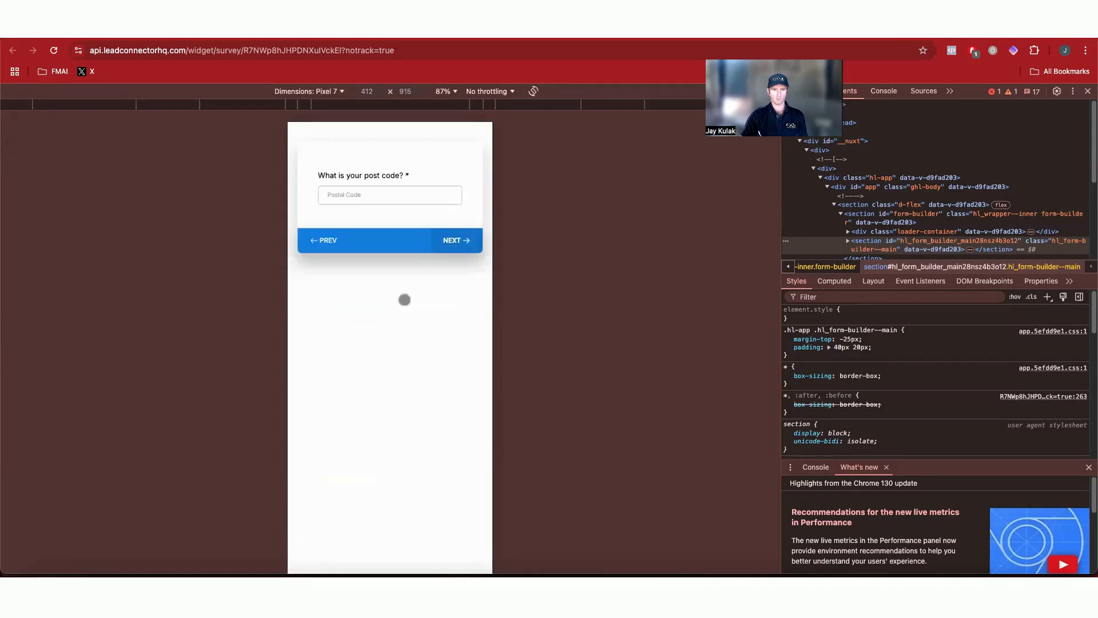
left_click(368, 195)
left_click(370, 194)
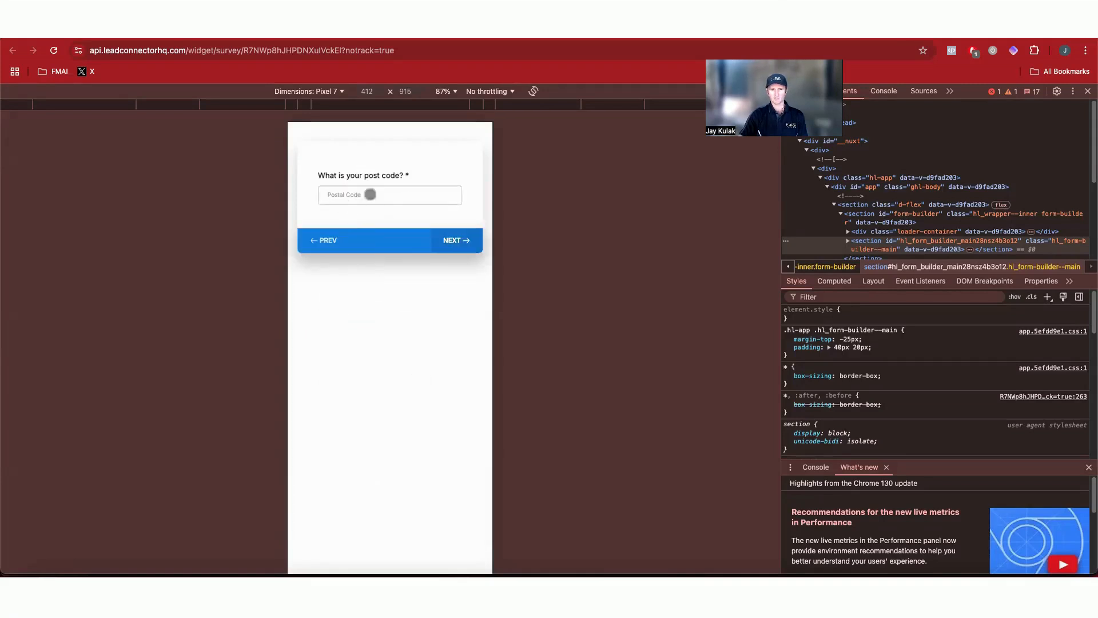
Step: Open the survey's advanced style settings in the builder and set the label font size to 18 px
key("ctrl+shift+Tab")
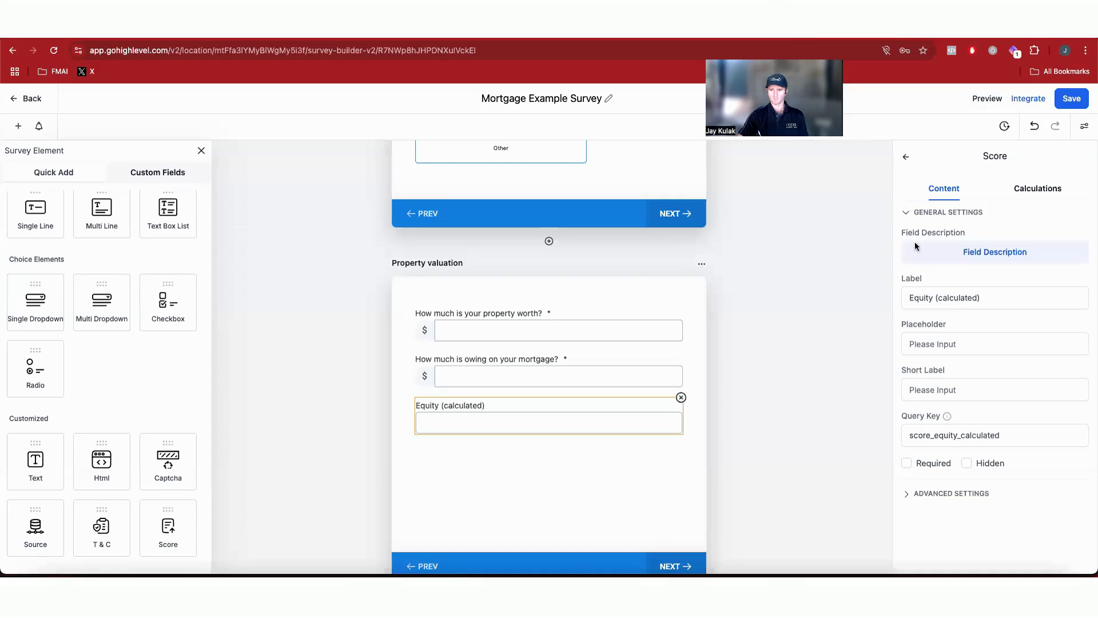
scroll(744, 317, "up", 5)
left_click(849, 301)
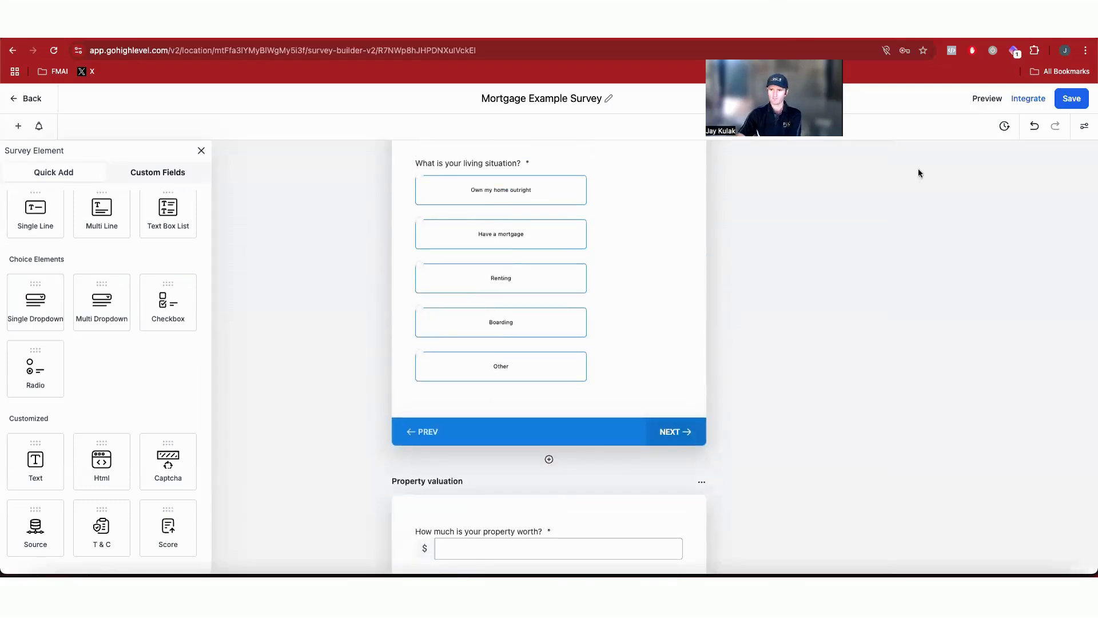
scroll(1029, 237, "up", 4)
left_click(1085, 126)
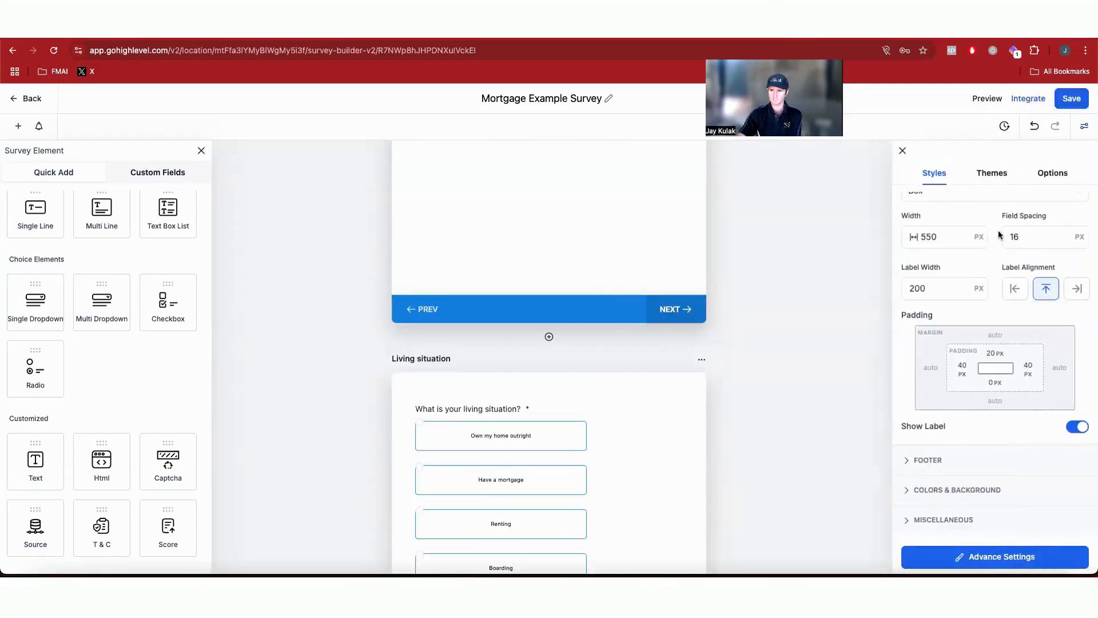
scroll(980, 252, "up", 3)
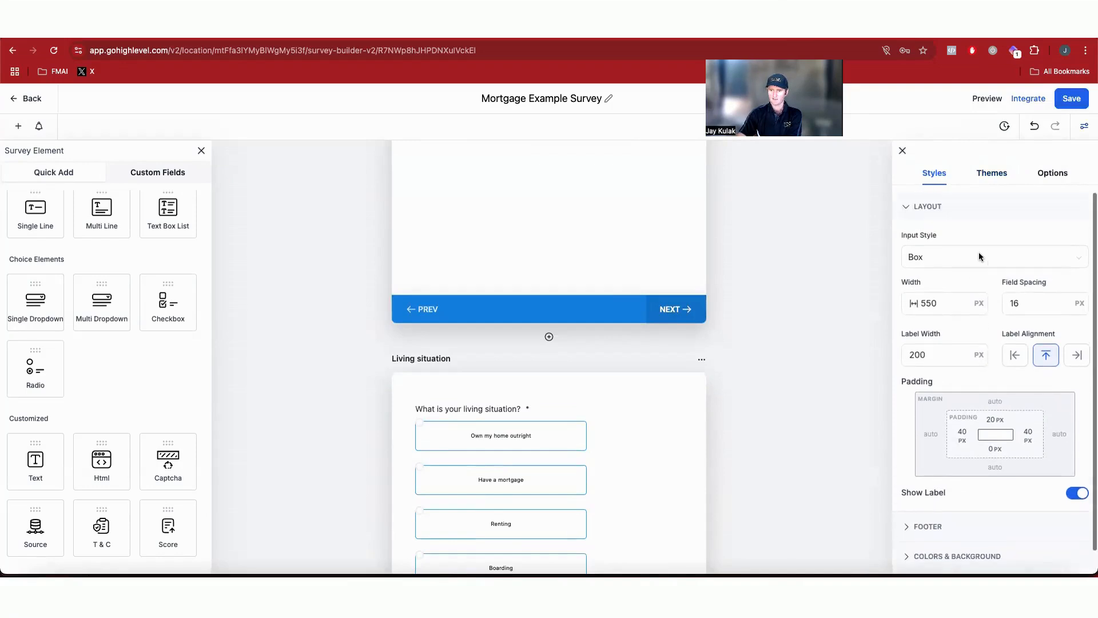
scroll(966, 284, "down", 3)
left_click(980, 558)
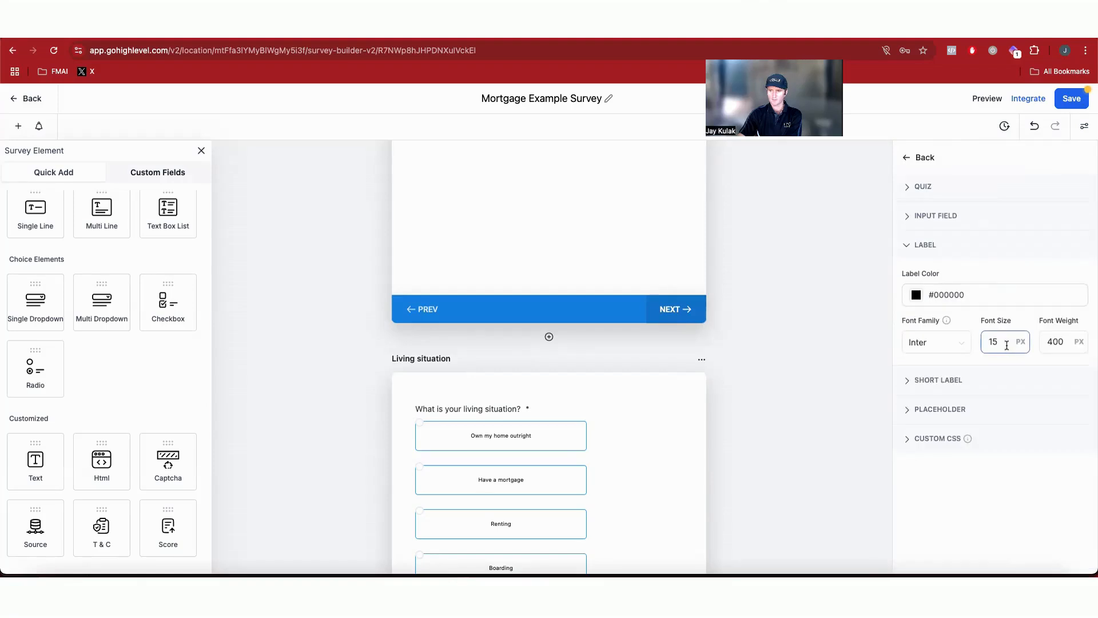
scroll(668, 388, "up", 2)
left_click_drag(1003, 343, 965, 352)
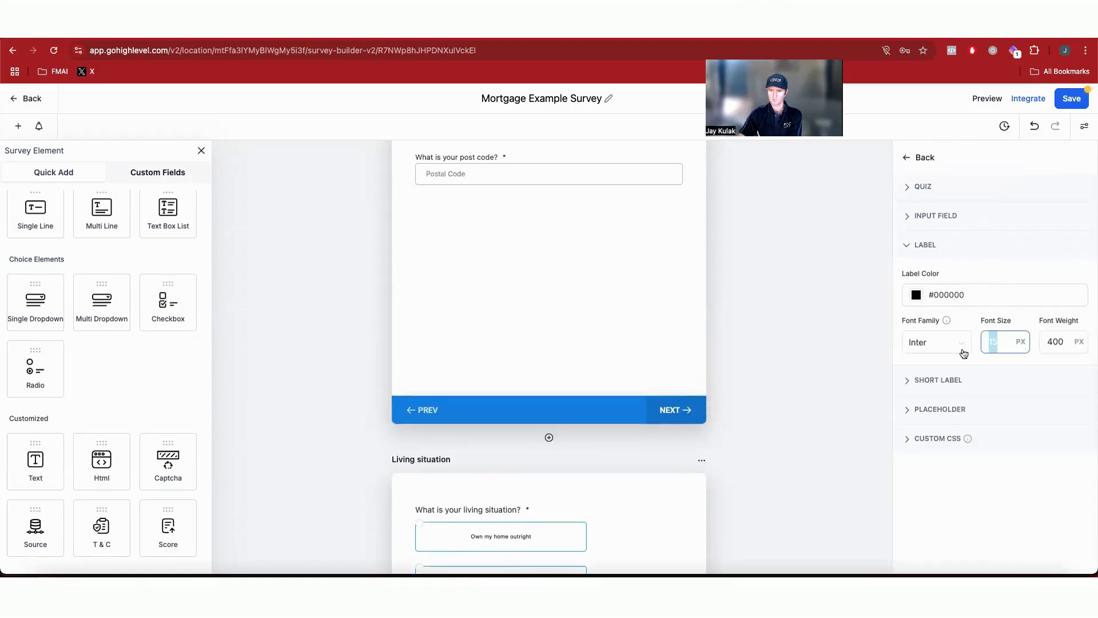
type("18")
left_click(937, 527)
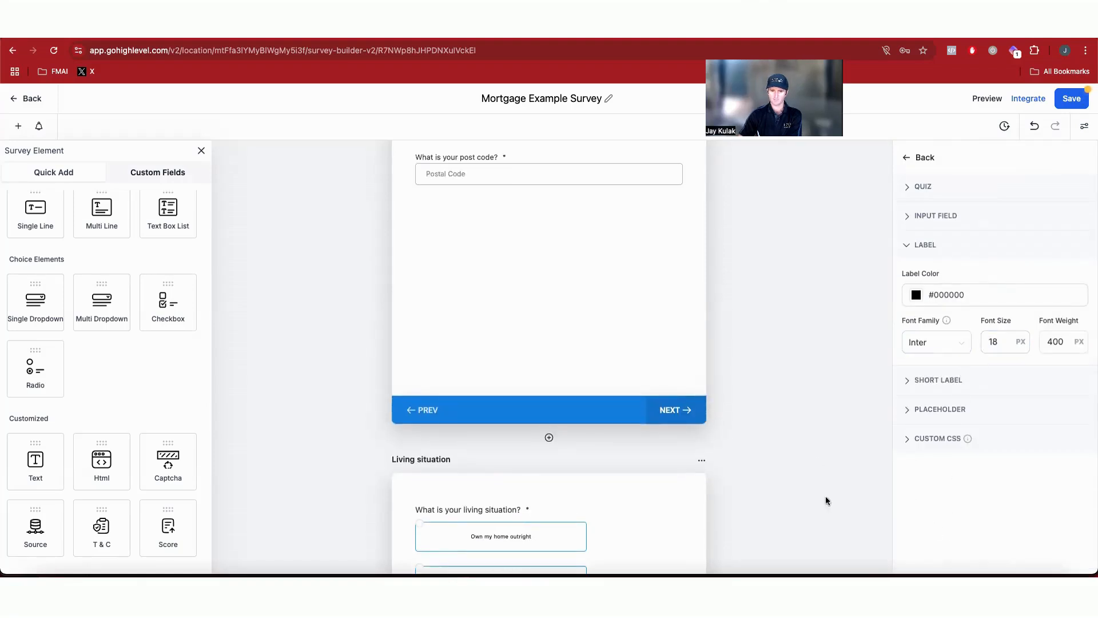
Step: Set the short label font size to 16 px
left_click(945, 380)
left_click(999, 371)
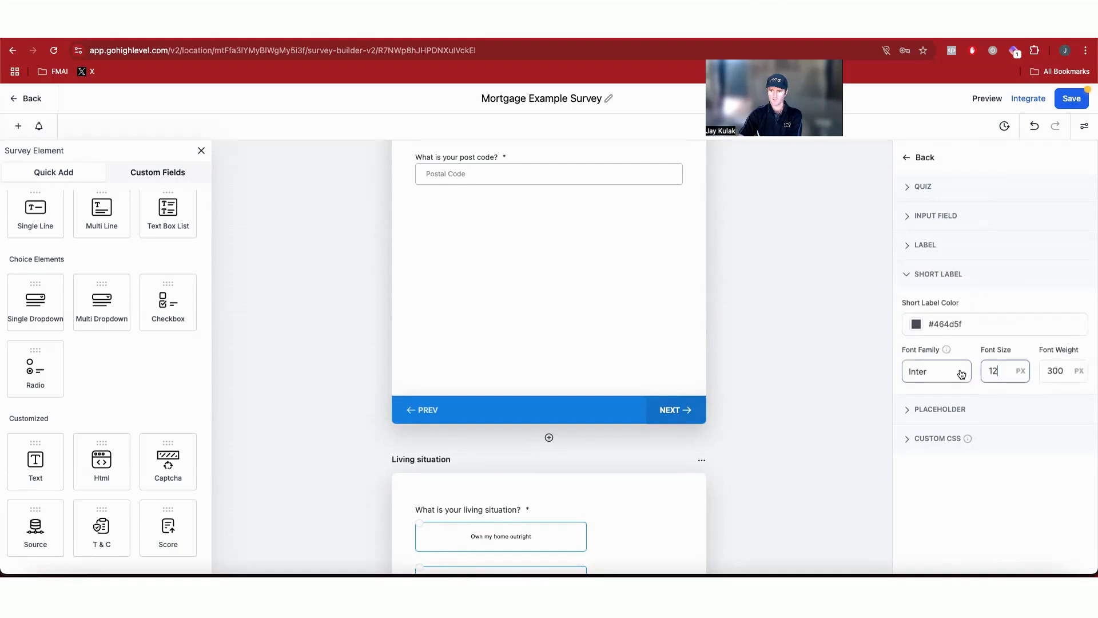
type("16")
double_click(1002, 371)
type("16")
left_click(970, 528)
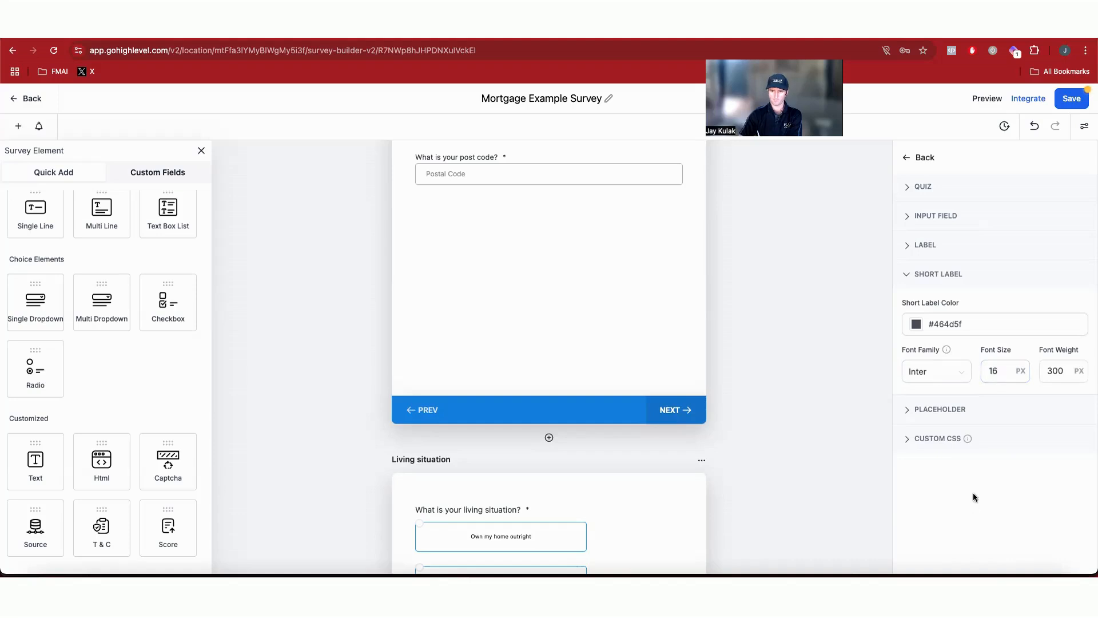
Step: Set the placeholder font size to 16 px
left_click(956, 413)
left_click_drag(1008, 400, 985, 400)
type("16")
left_click(966, 478)
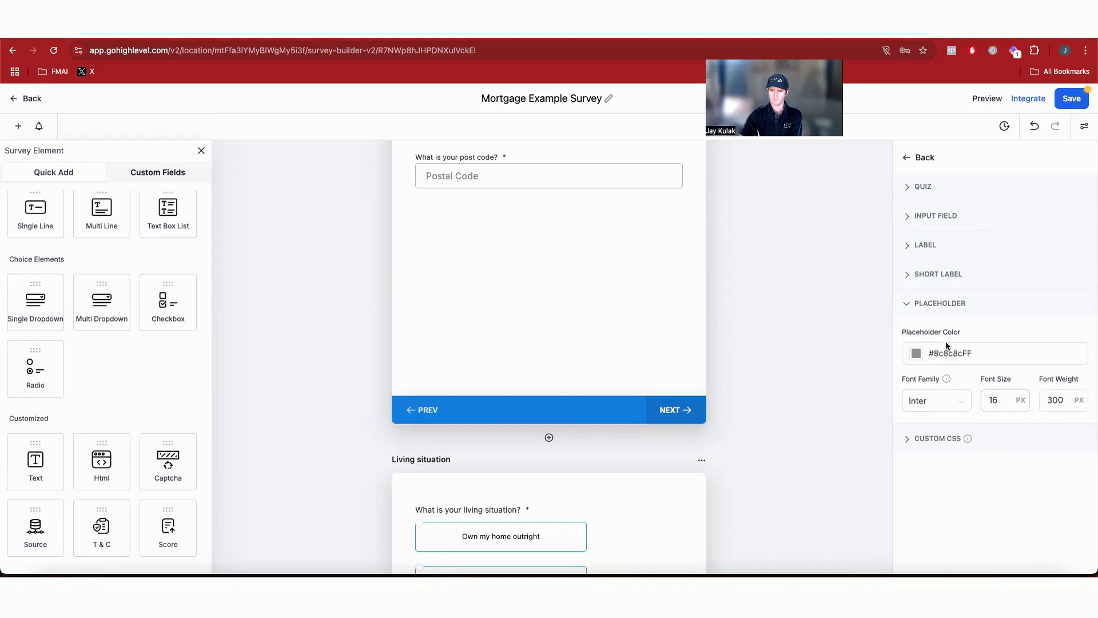
Step: Review the short label, label, input field and quiz style sections, then save the survey
left_click(954, 305)
left_click(951, 272)
left_click(1003, 374)
left_click(927, 244)
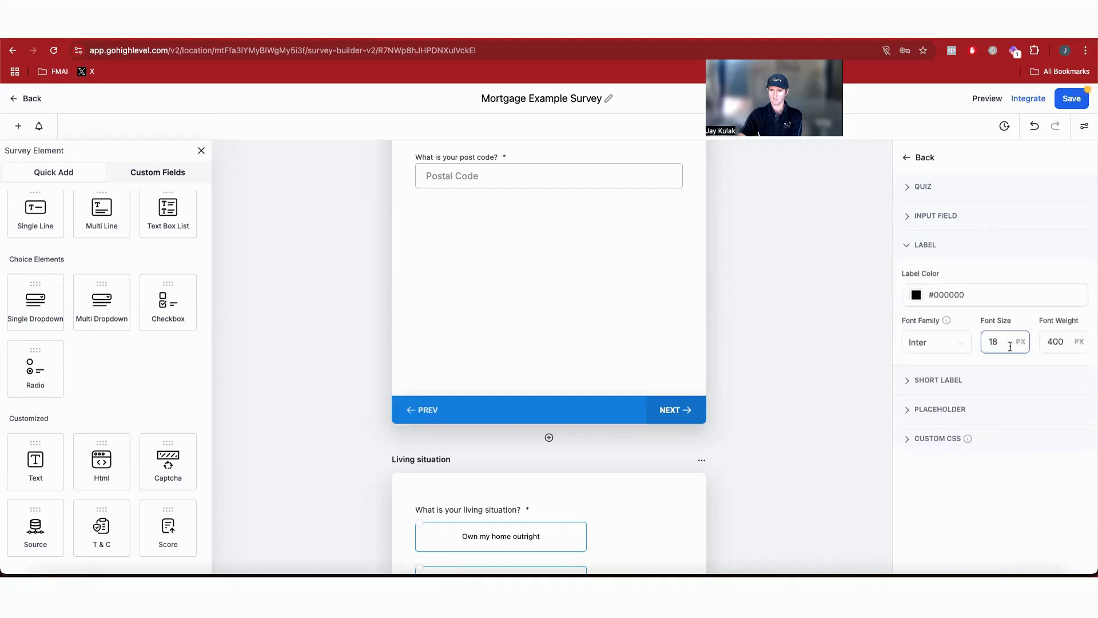
left_click(934, 220)
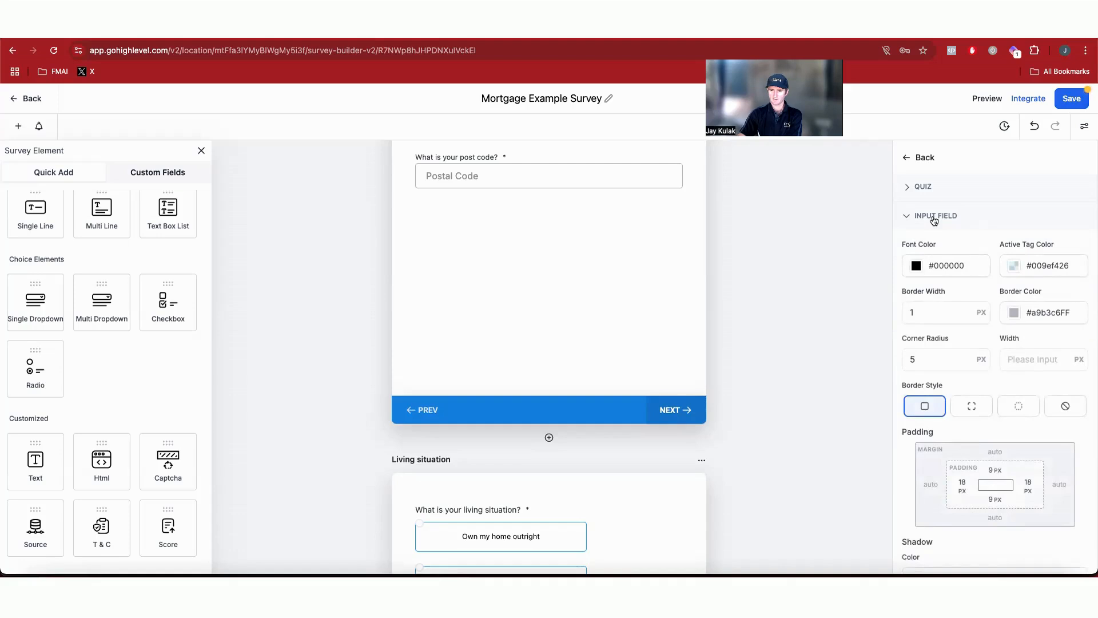
left_click(925, 187)
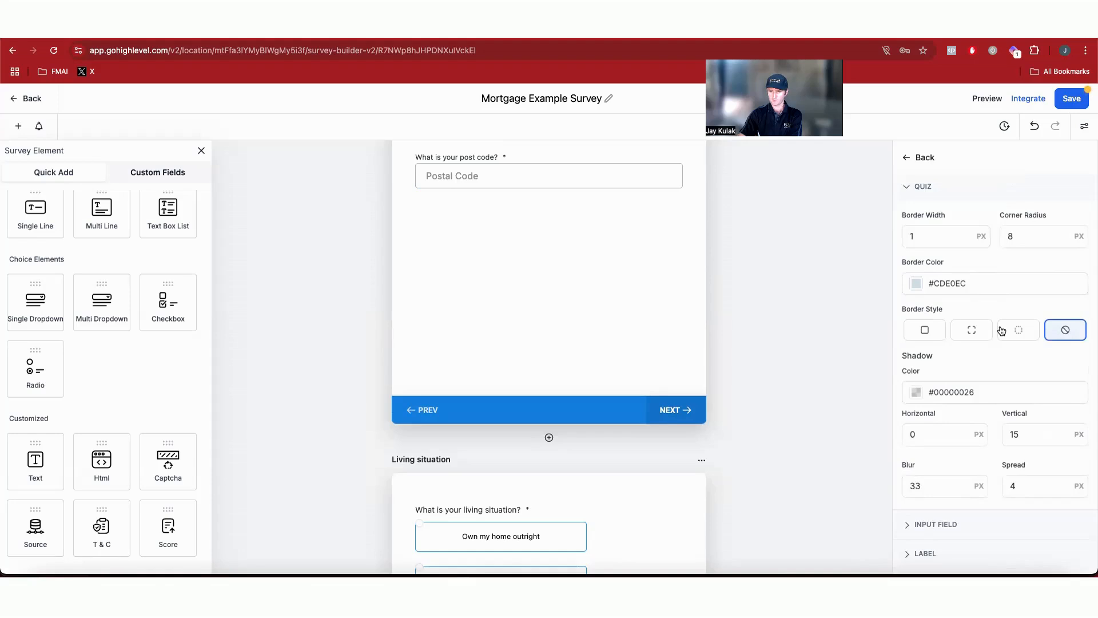
scroll(779, 423, "down", 4)
left_click(1068, 98)
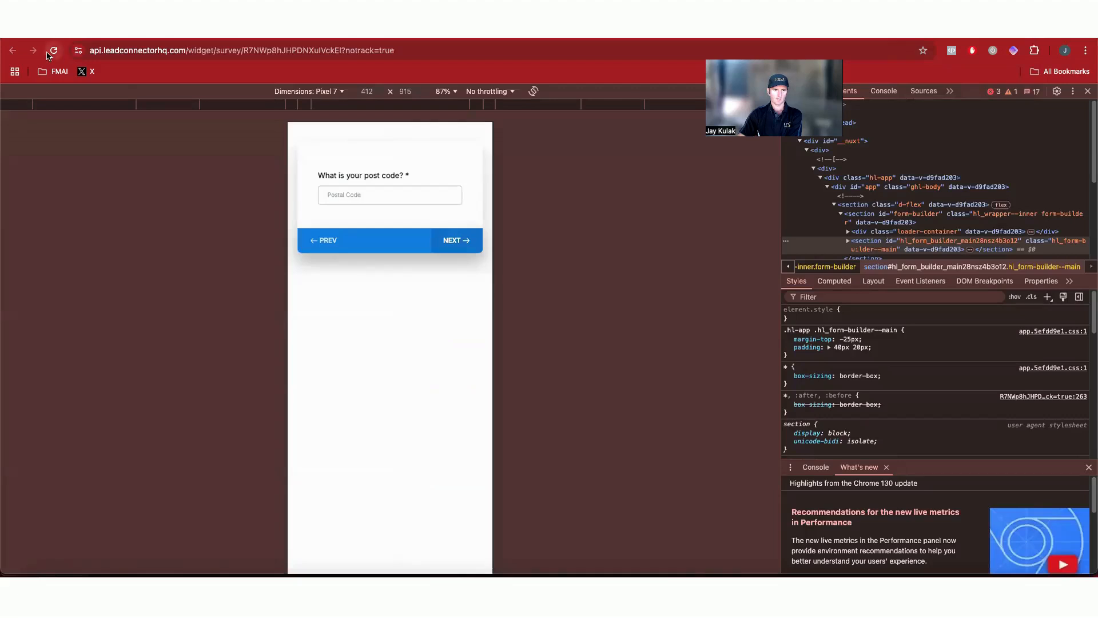
Step: Test the mobile preview by choosing TAS, entering post code 2010 and advancing to the living situation slide
left_click(49, 52)
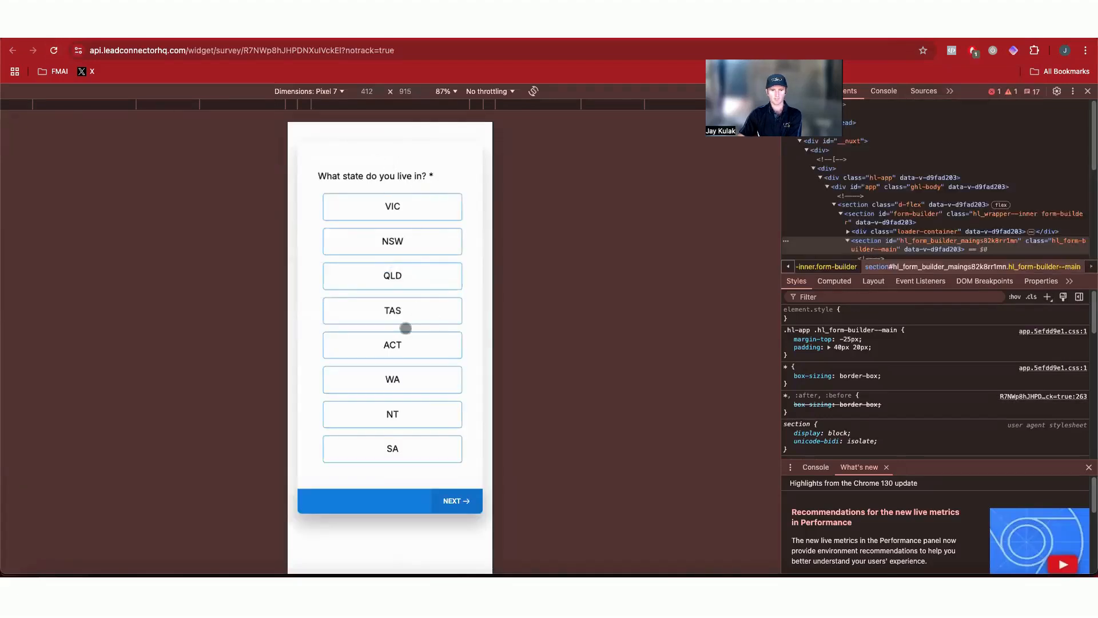
left_click(408, 311)
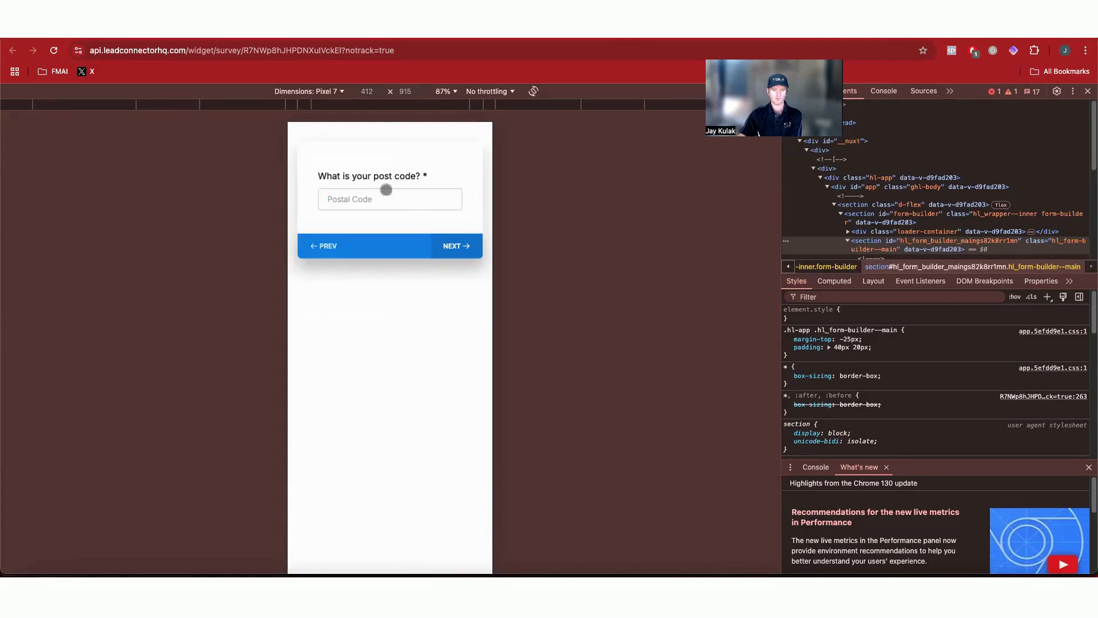
left_click(393, 196)
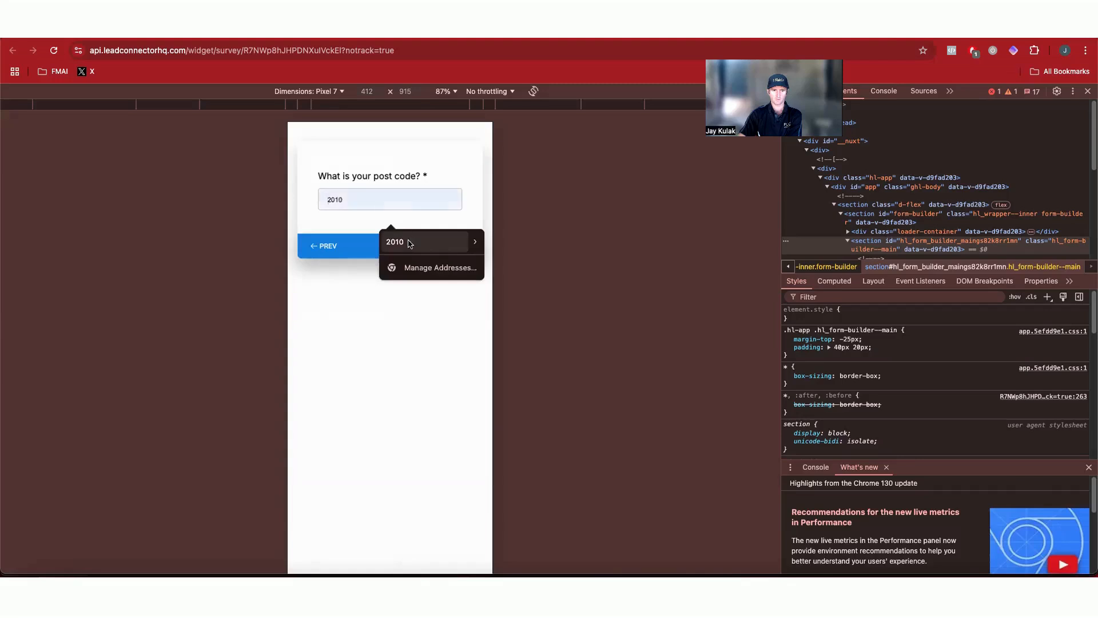
left_click(409, 244)
left_click(455, 245)
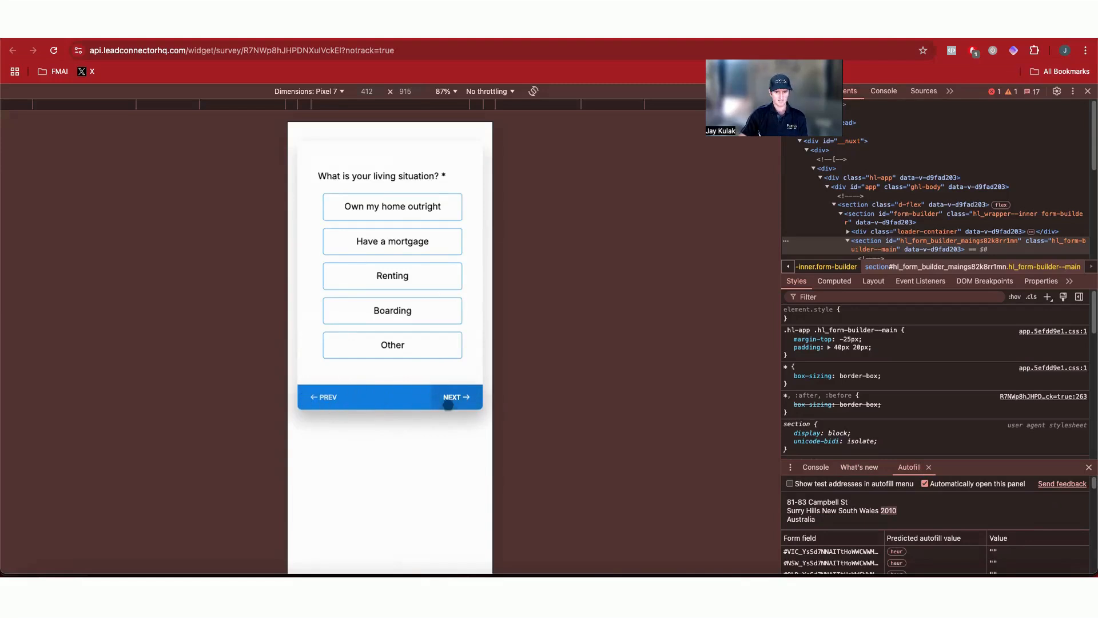
Step: Open the footer style settings, set the footer font size to 18 px and save the survey
key("ctrl+shift+Tab")
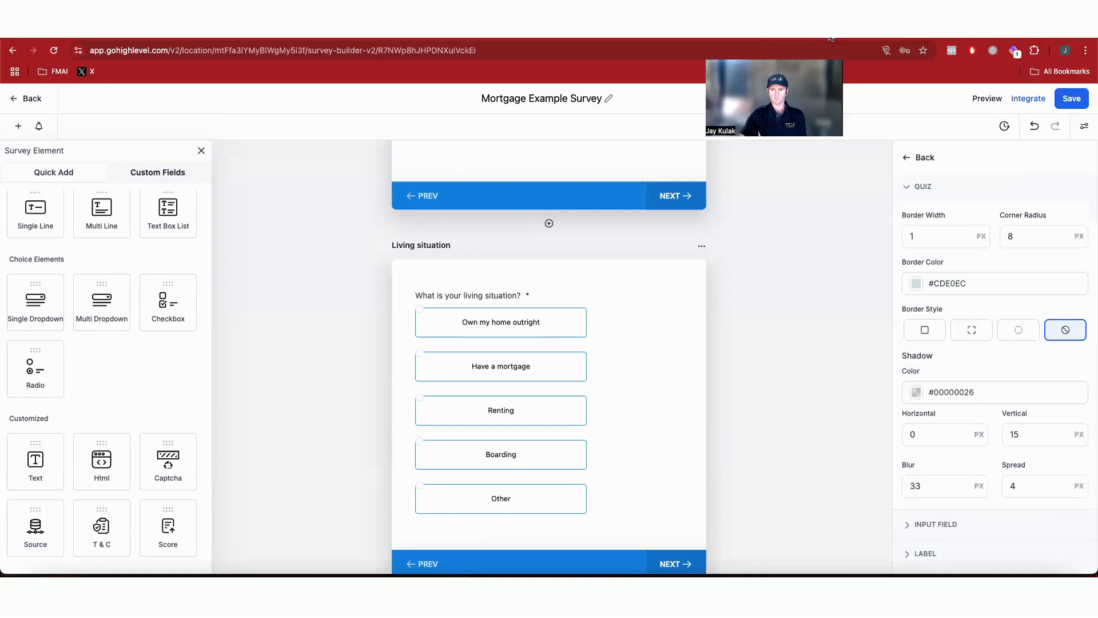
scroll(1020, 447, "down", 2)
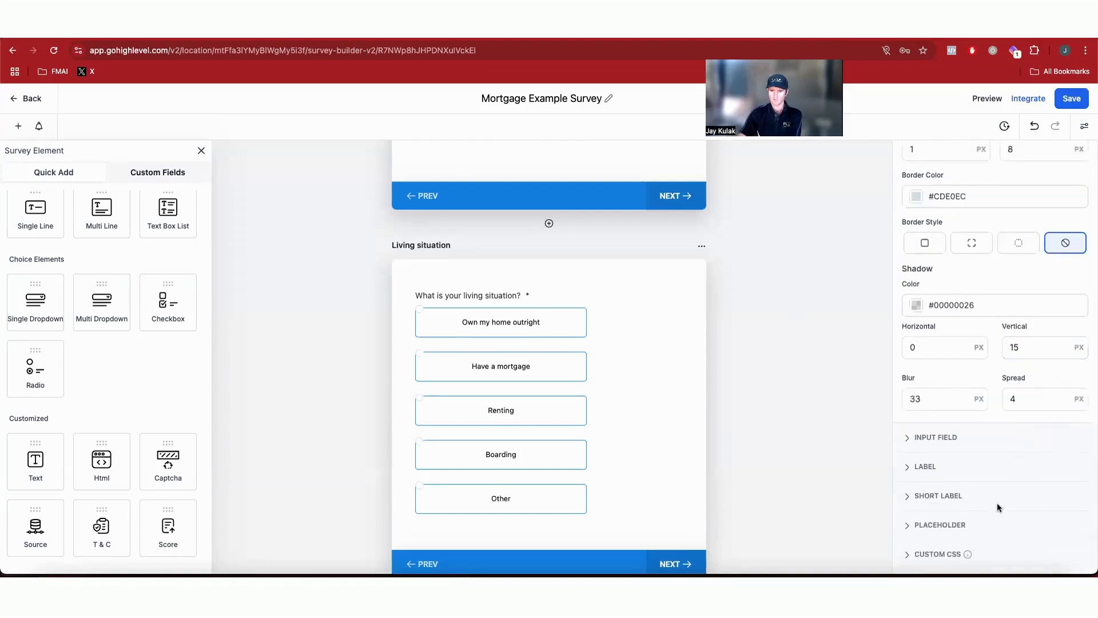
scroll(1058, 258, "up", 5)
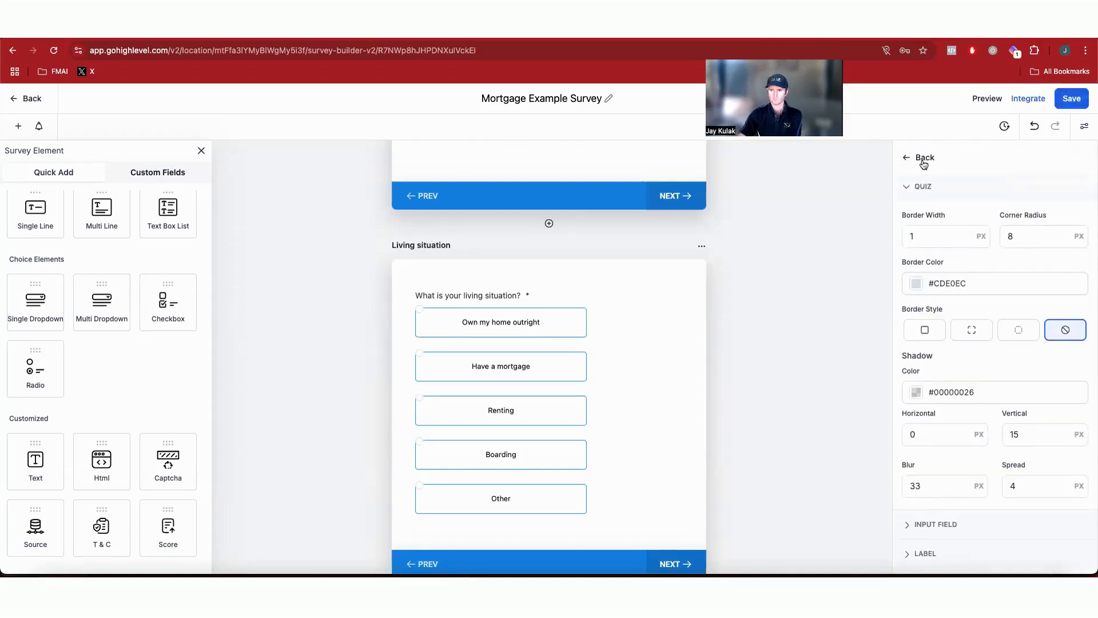
left_click(924, 164)
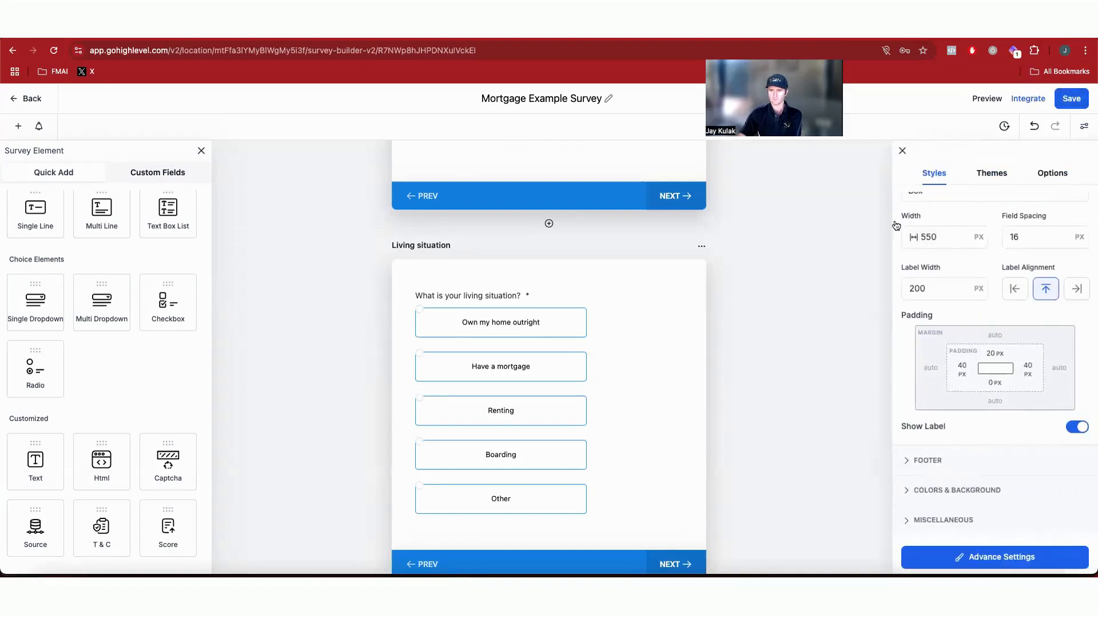
left_click(924, 461)
scroll(981, 433, "down", 5)
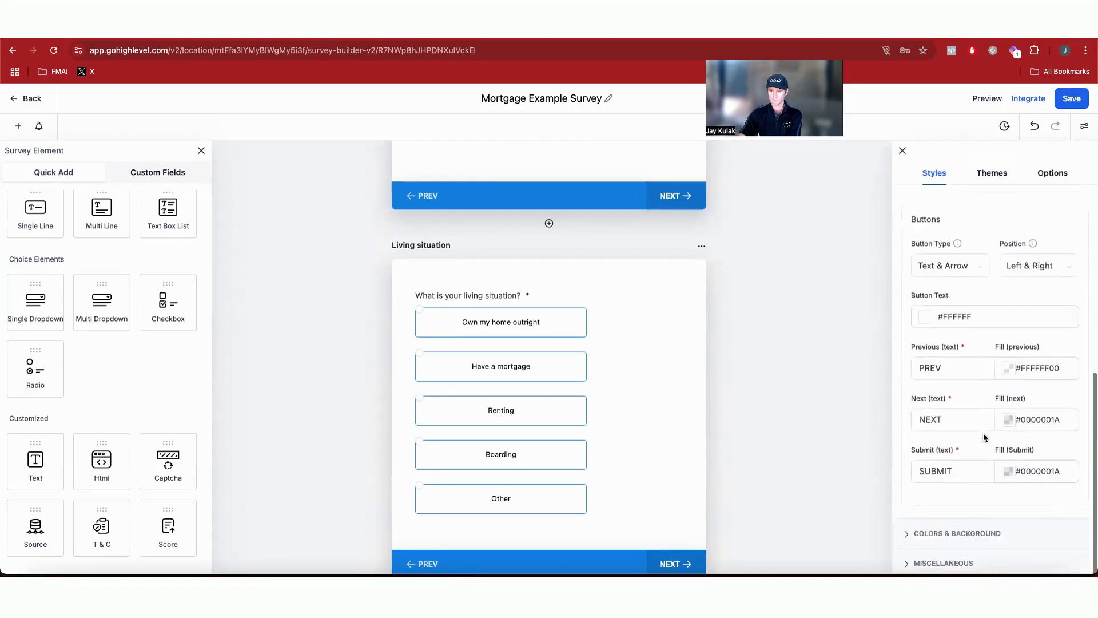
scroll(989, 430, "up", 4)
left_click_drag(938, 360, 896, 360)
type("18")
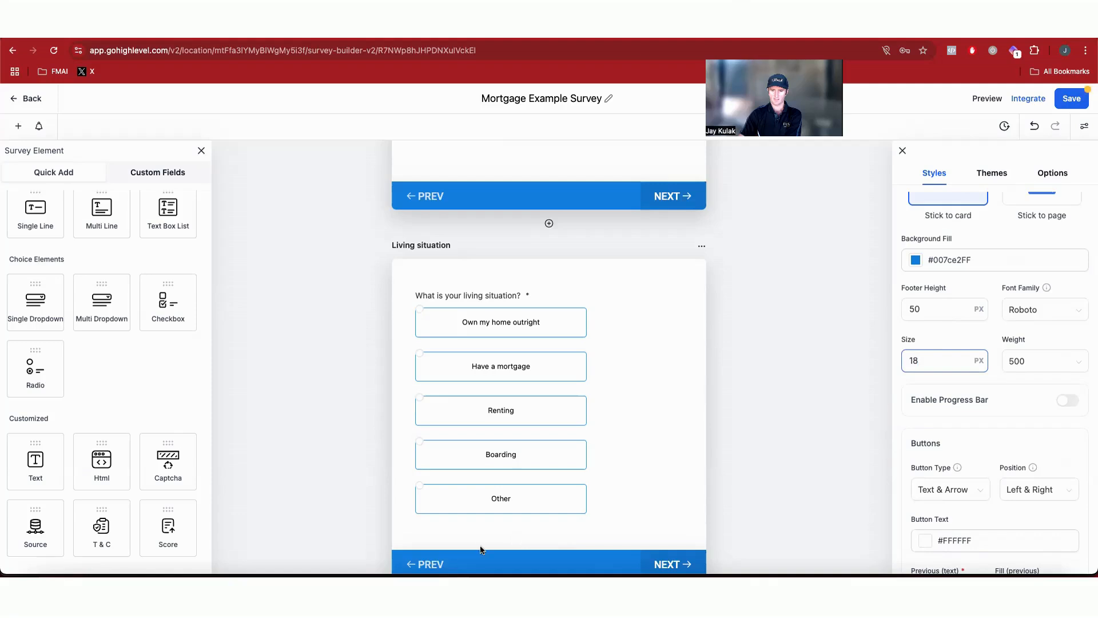
left_click(1071, 105)
Step: Reload the mobile preview and step between the state and post code slides to check the footer buttons
left_click(970, 33)
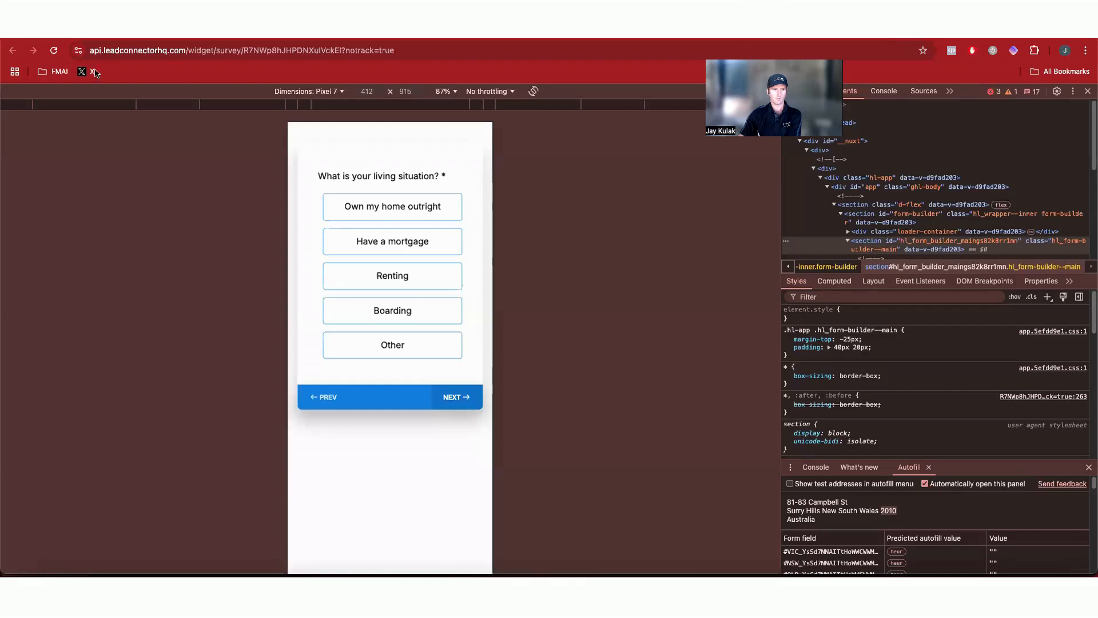
left_click(60, 55)
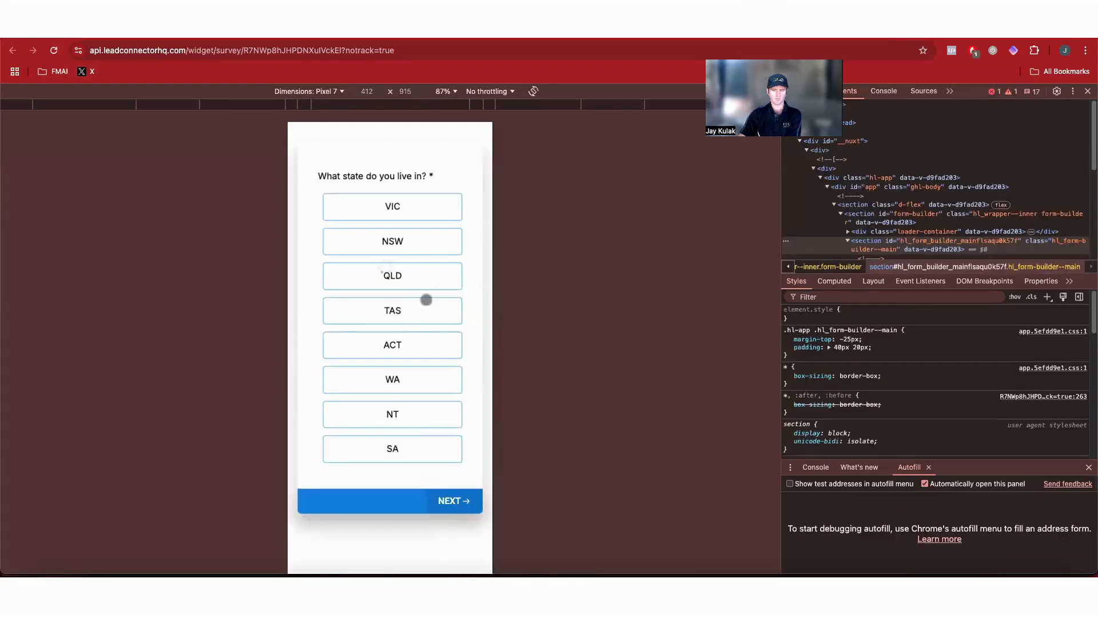
left_click(429, 341)
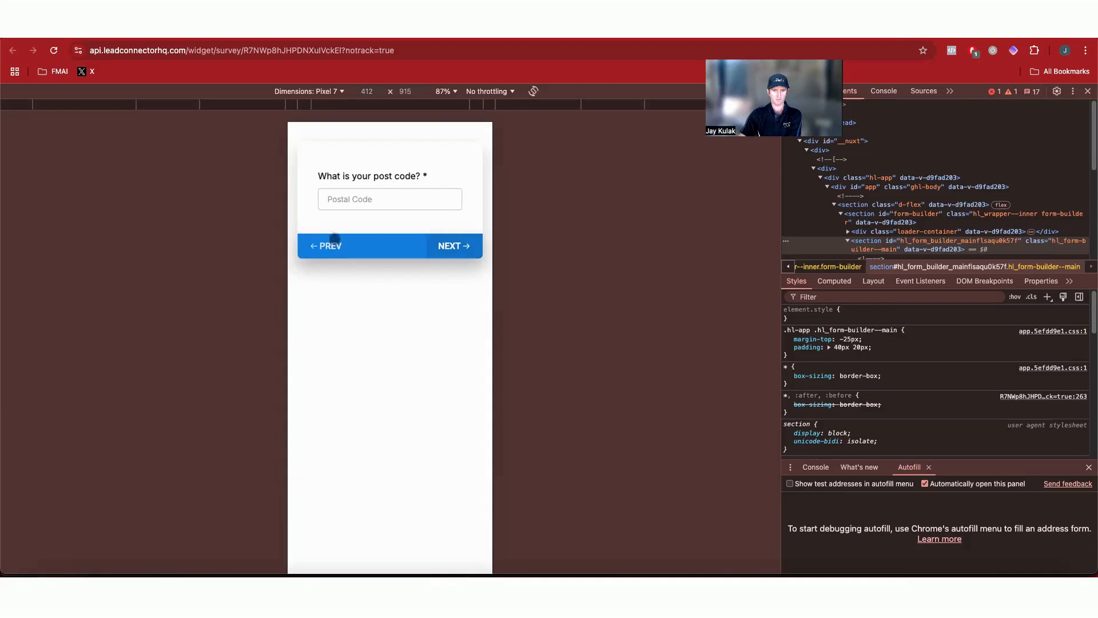
left_click(336, 247)
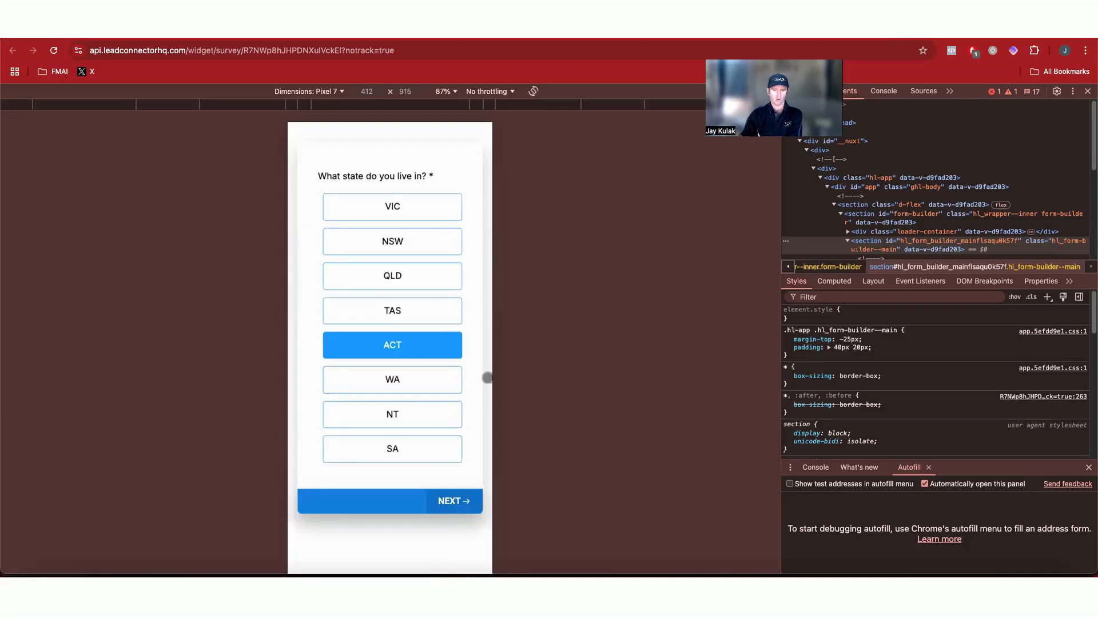